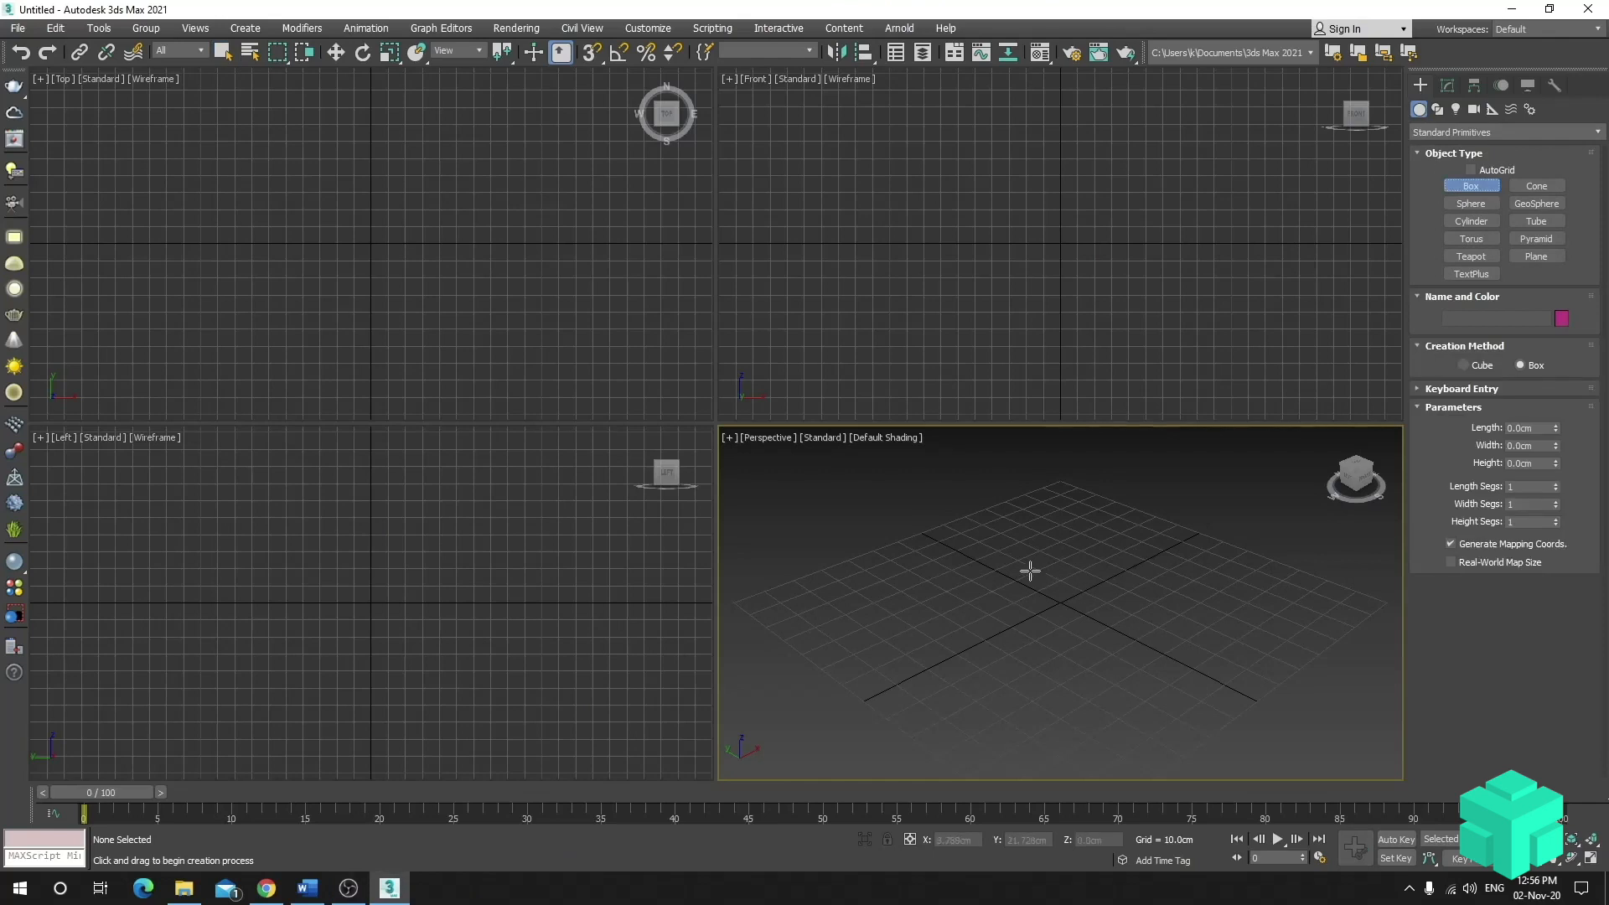
# - Create a box about 50 × 49 × 38 cm in the Perspective view, show edged faces and set its height segments to 2
pyautogui.click(1024, 692)
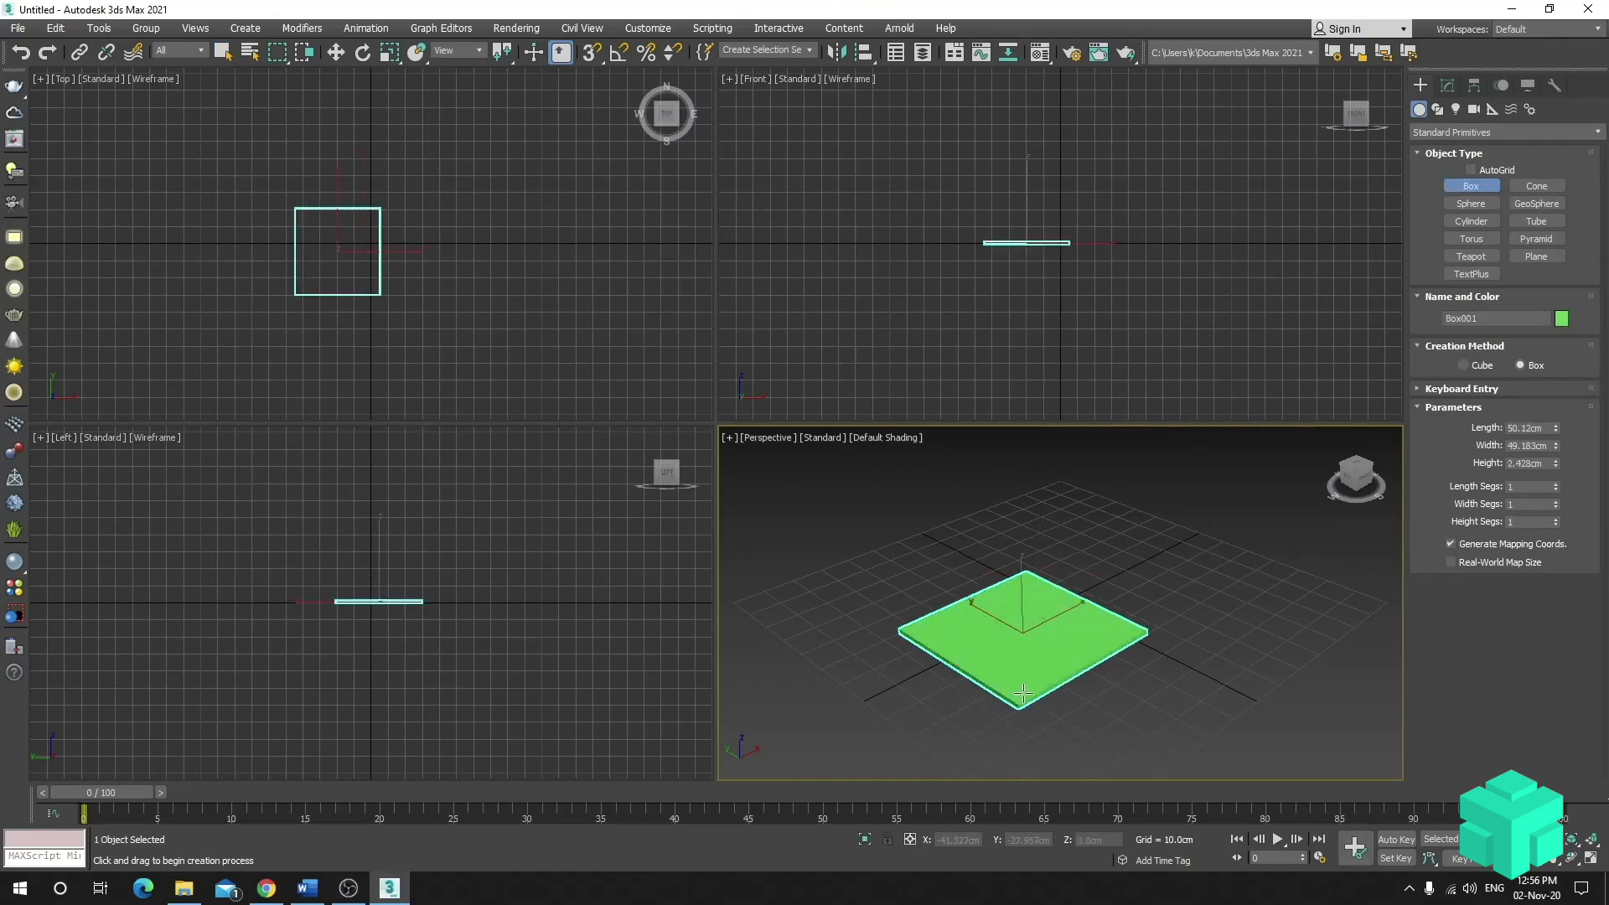
pyautogui.click(1042, 591)
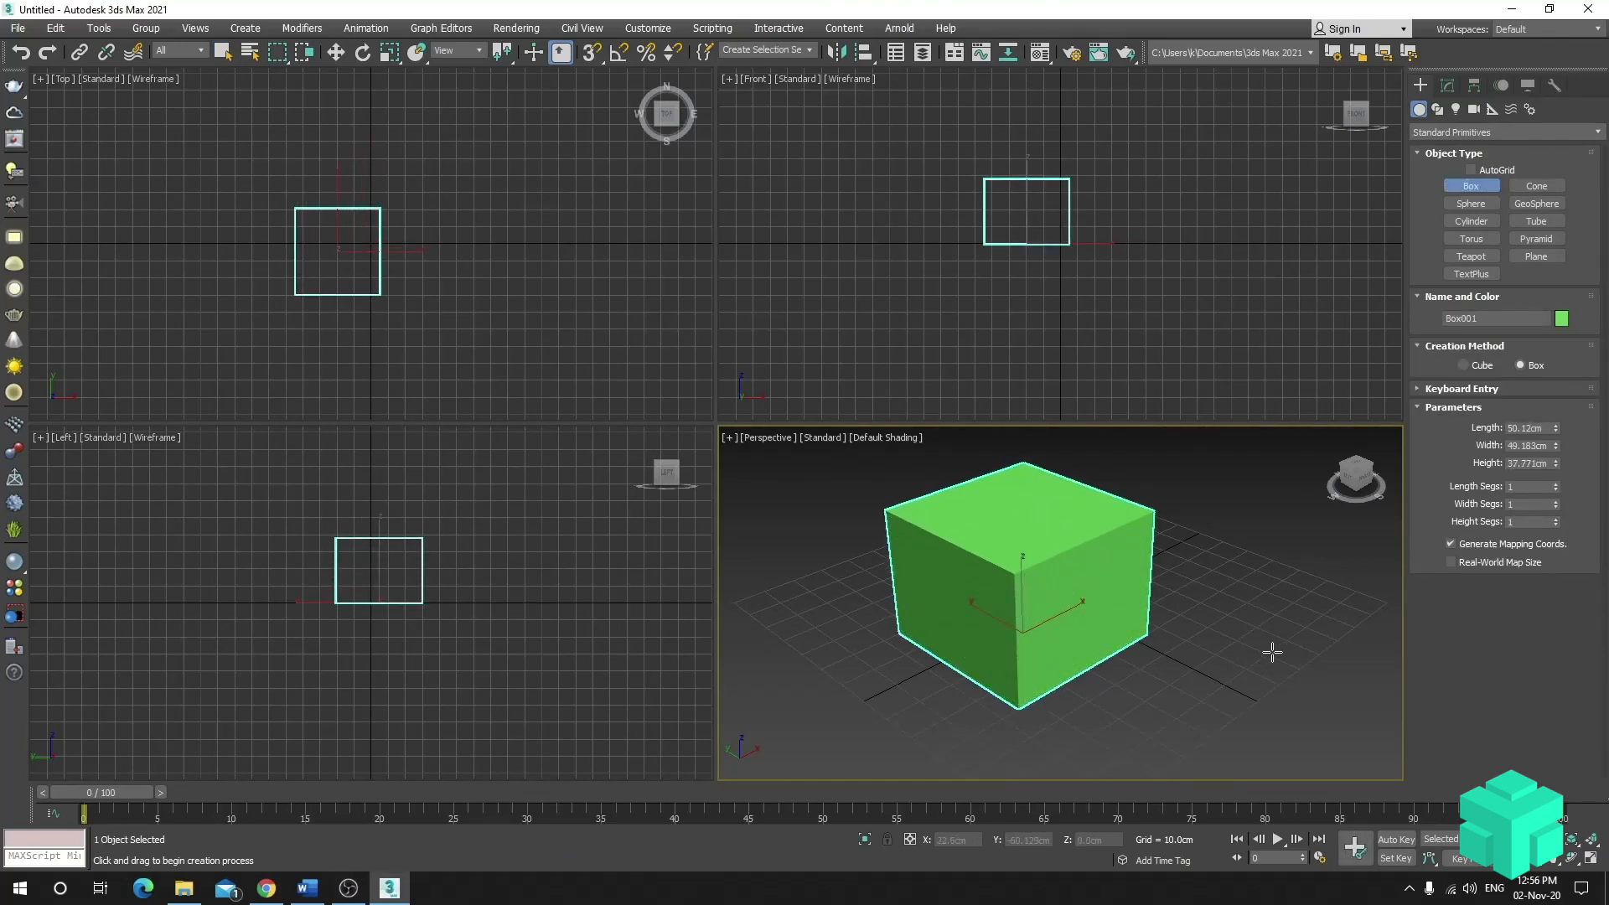
pyautogui.press('F4')
pyautogui.click(1557, 518)
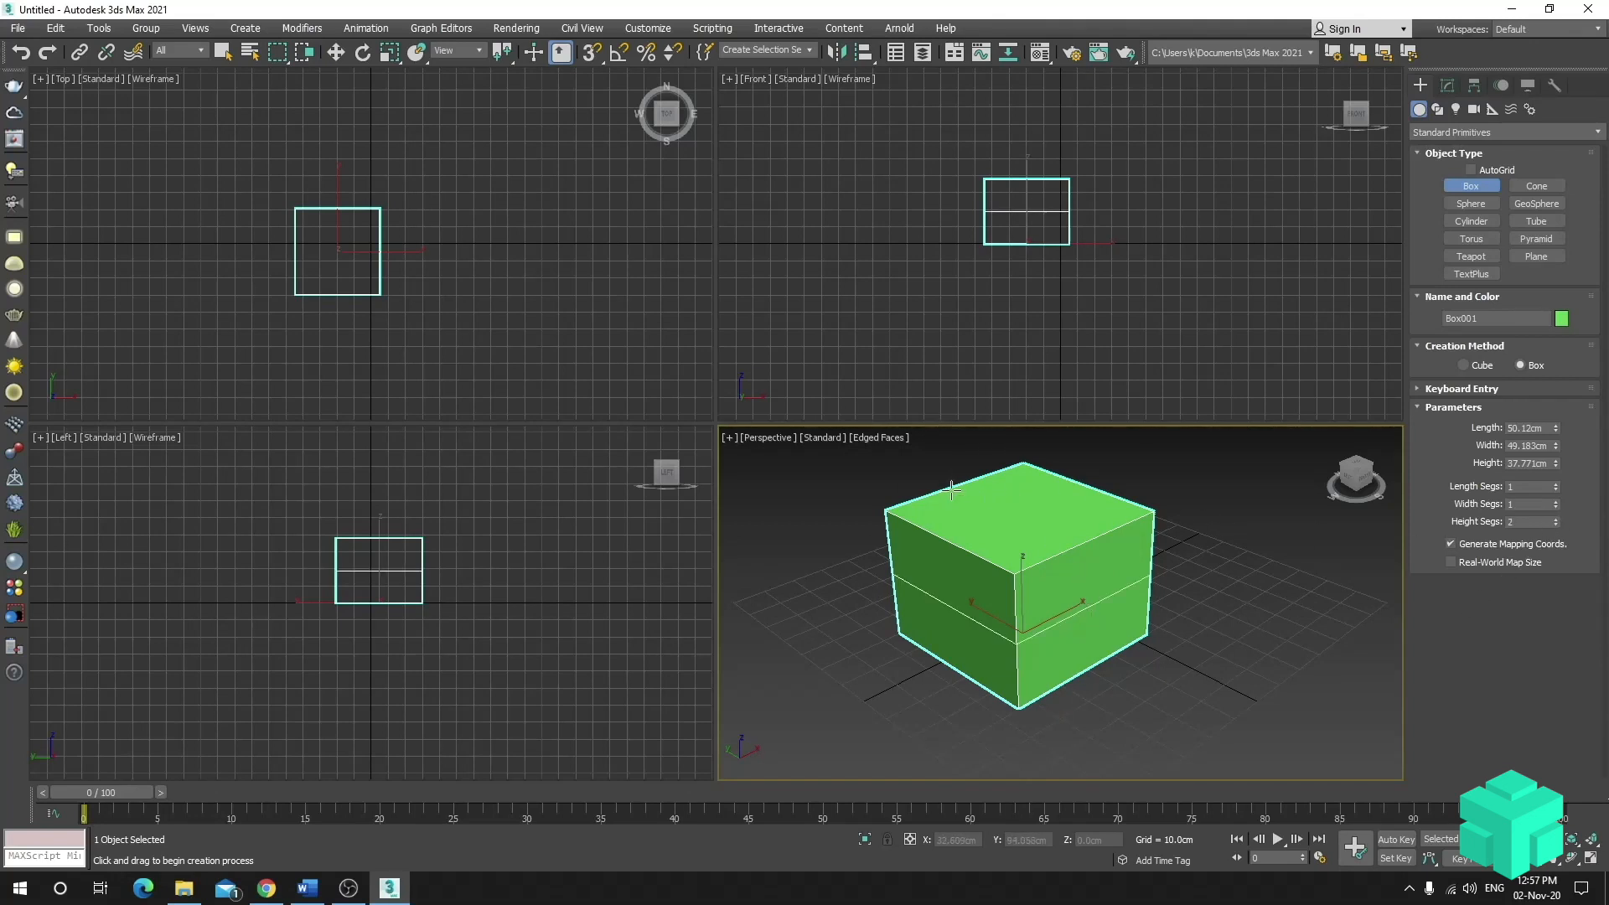
# - Apply a Lattice modifier to the box
pyautogui.click(1447, 86)
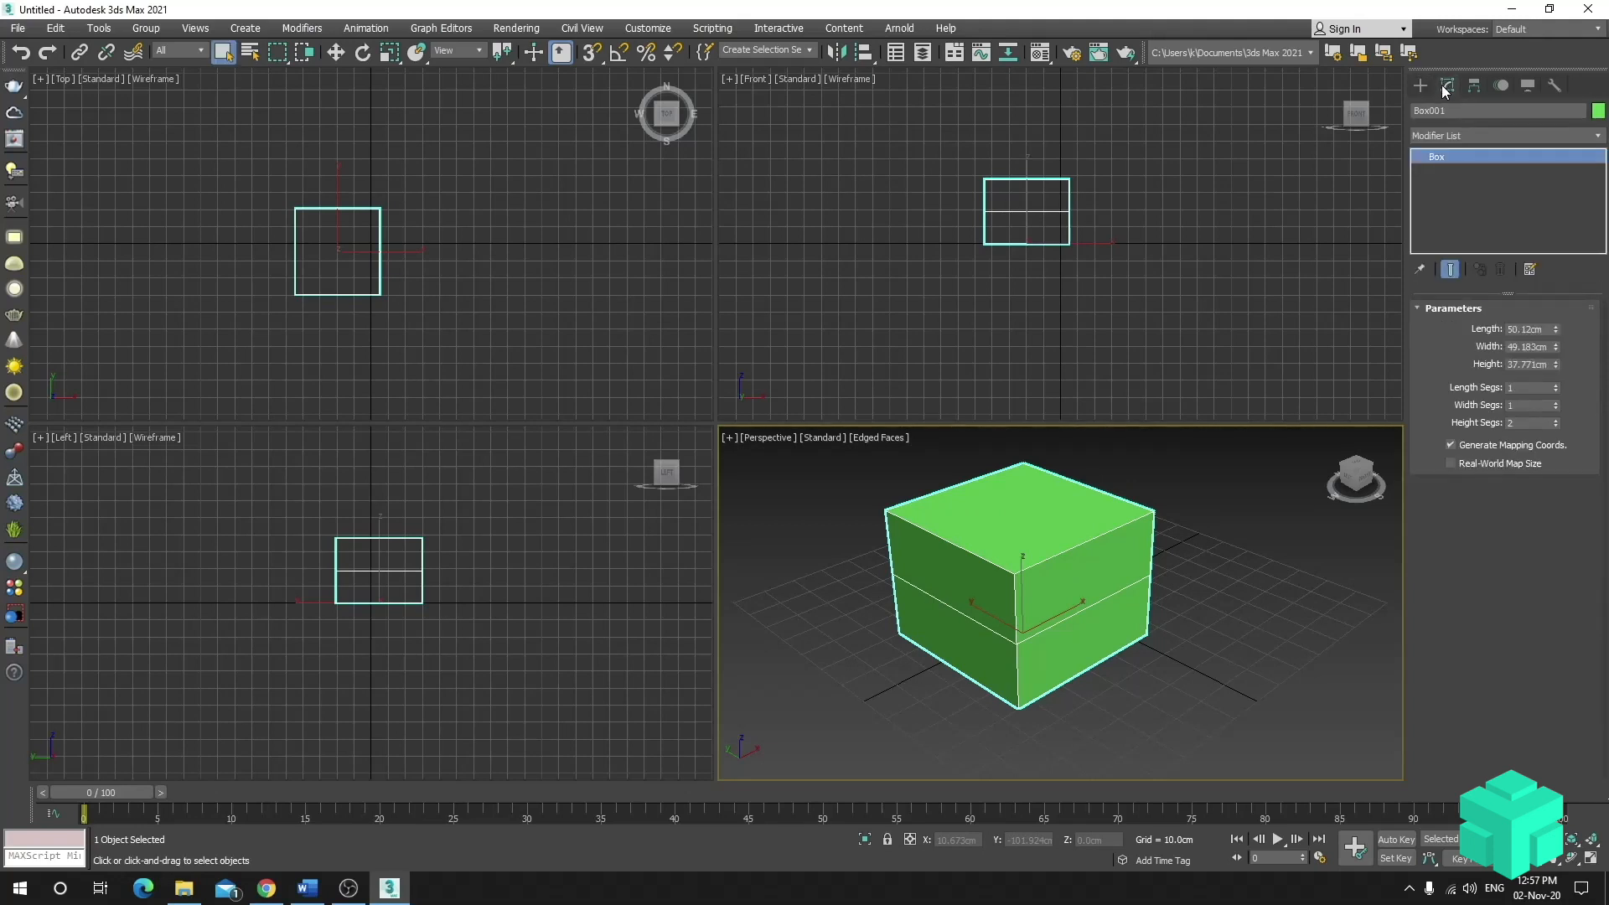
pyautogui.click(1440, 136)
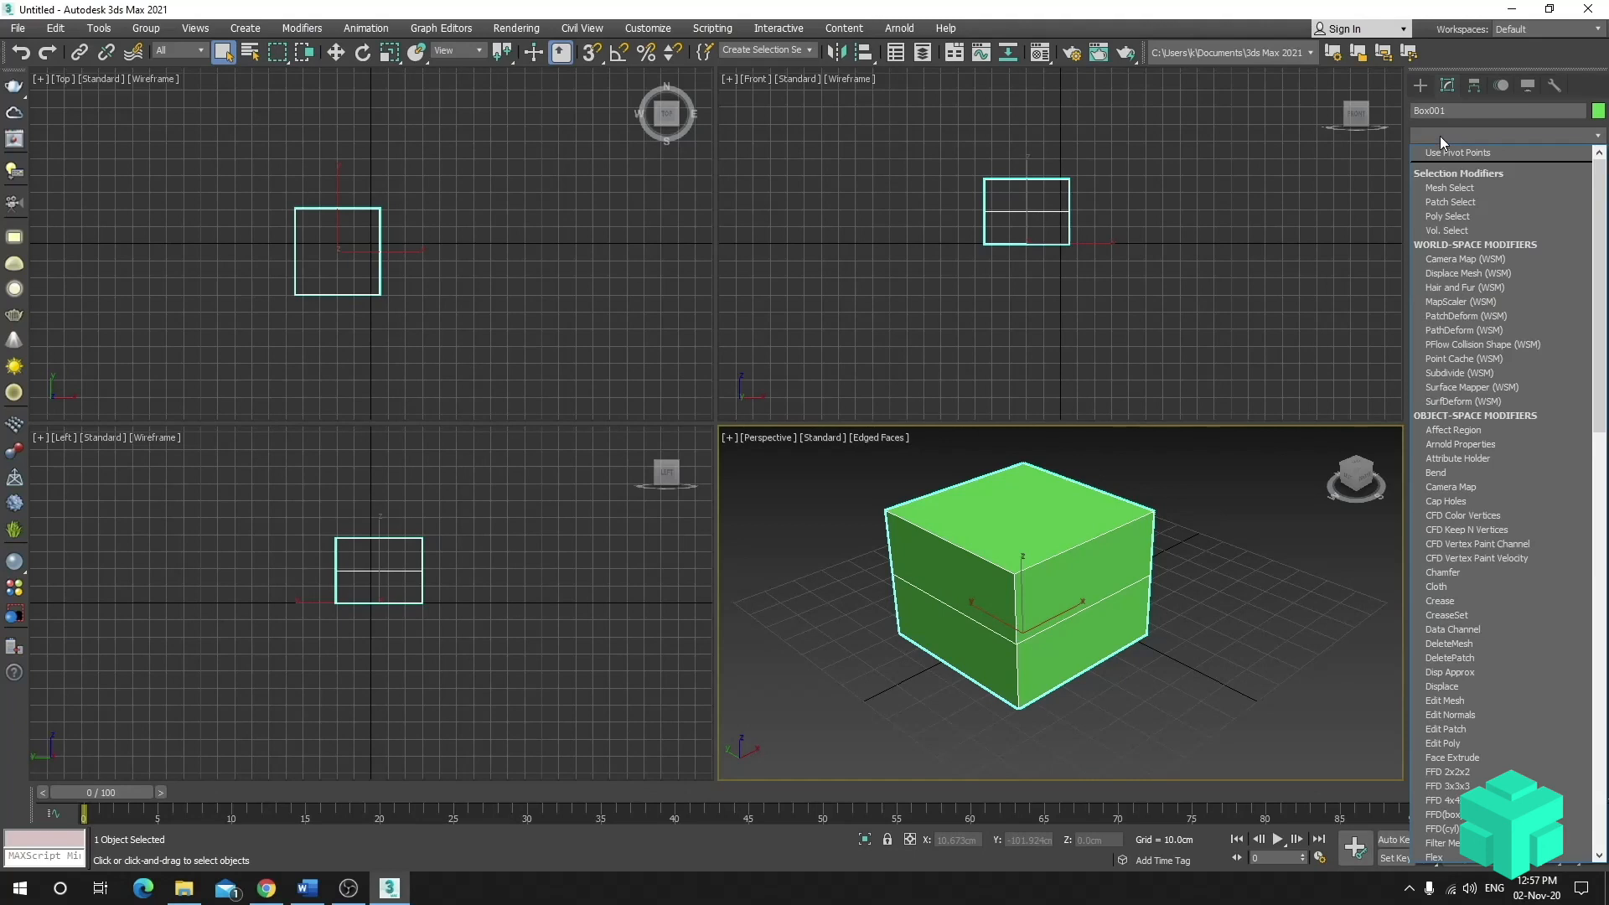
pyautogui.scroll(-1, 1472, 494)
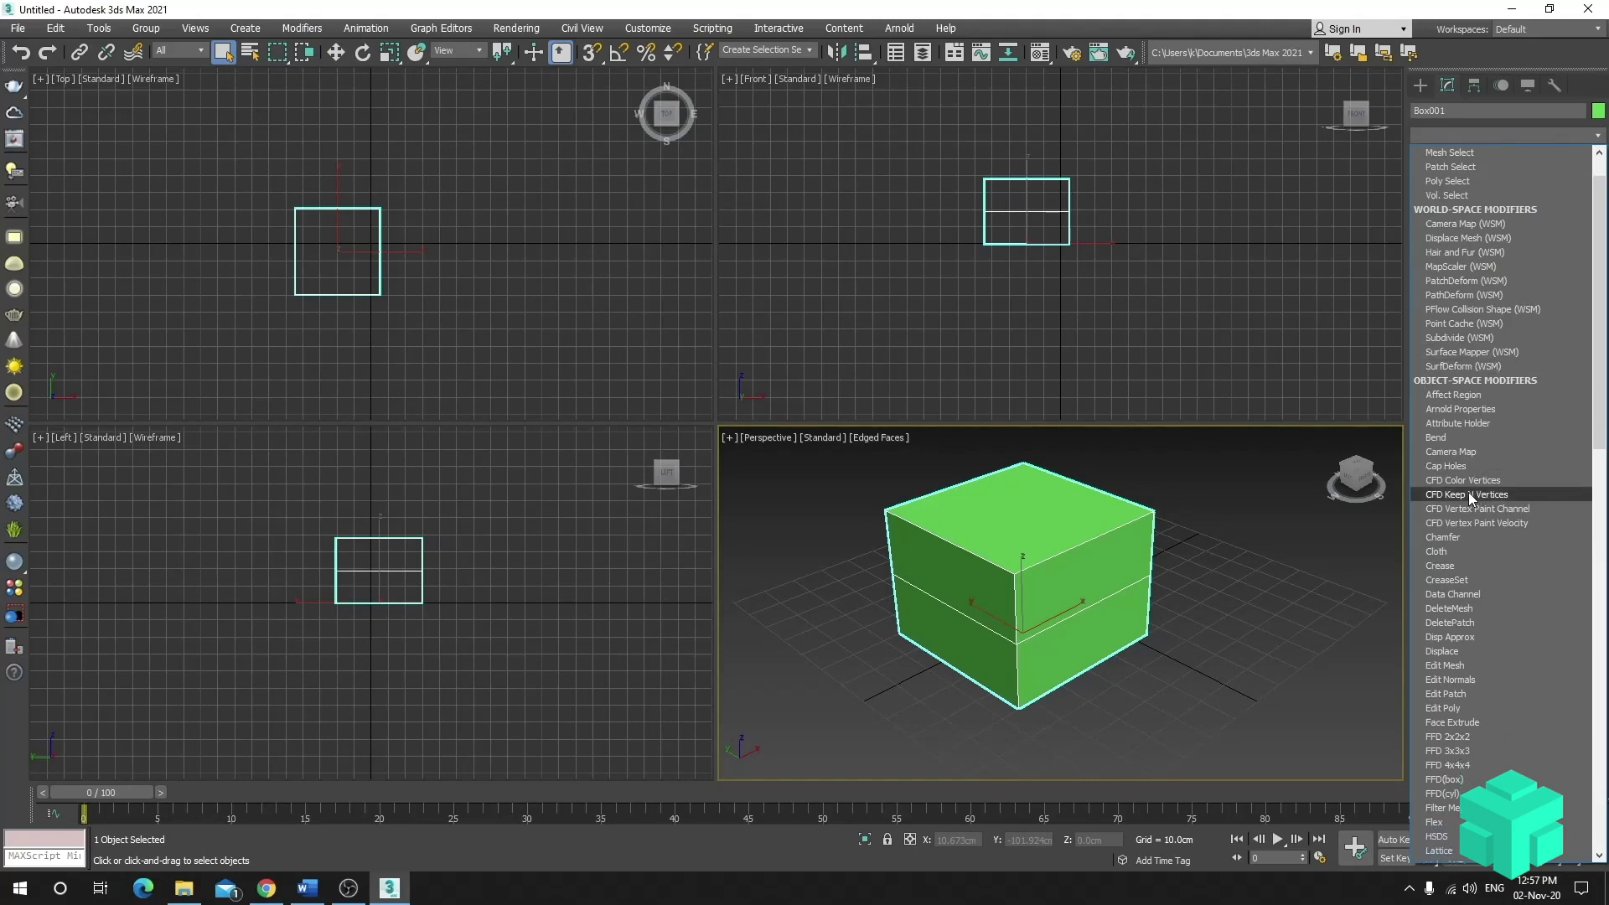
pyautogui.scroll(-2, 1471, 617)
pyautogui.scroll(-3, 1472, 617)
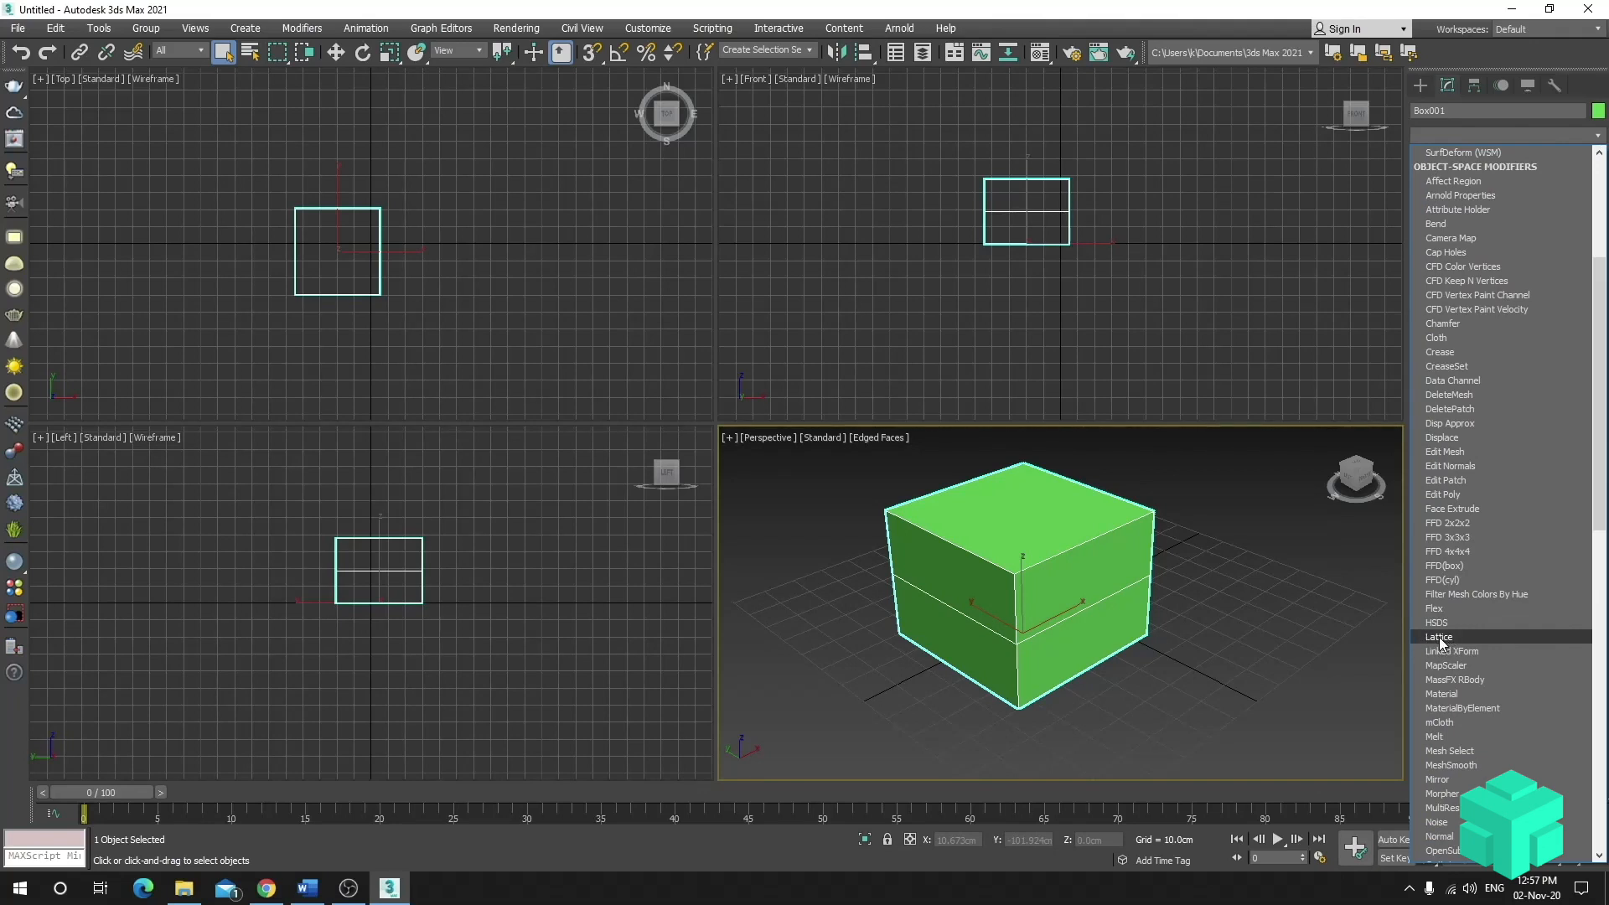
pyautogui.click(1440, 637)
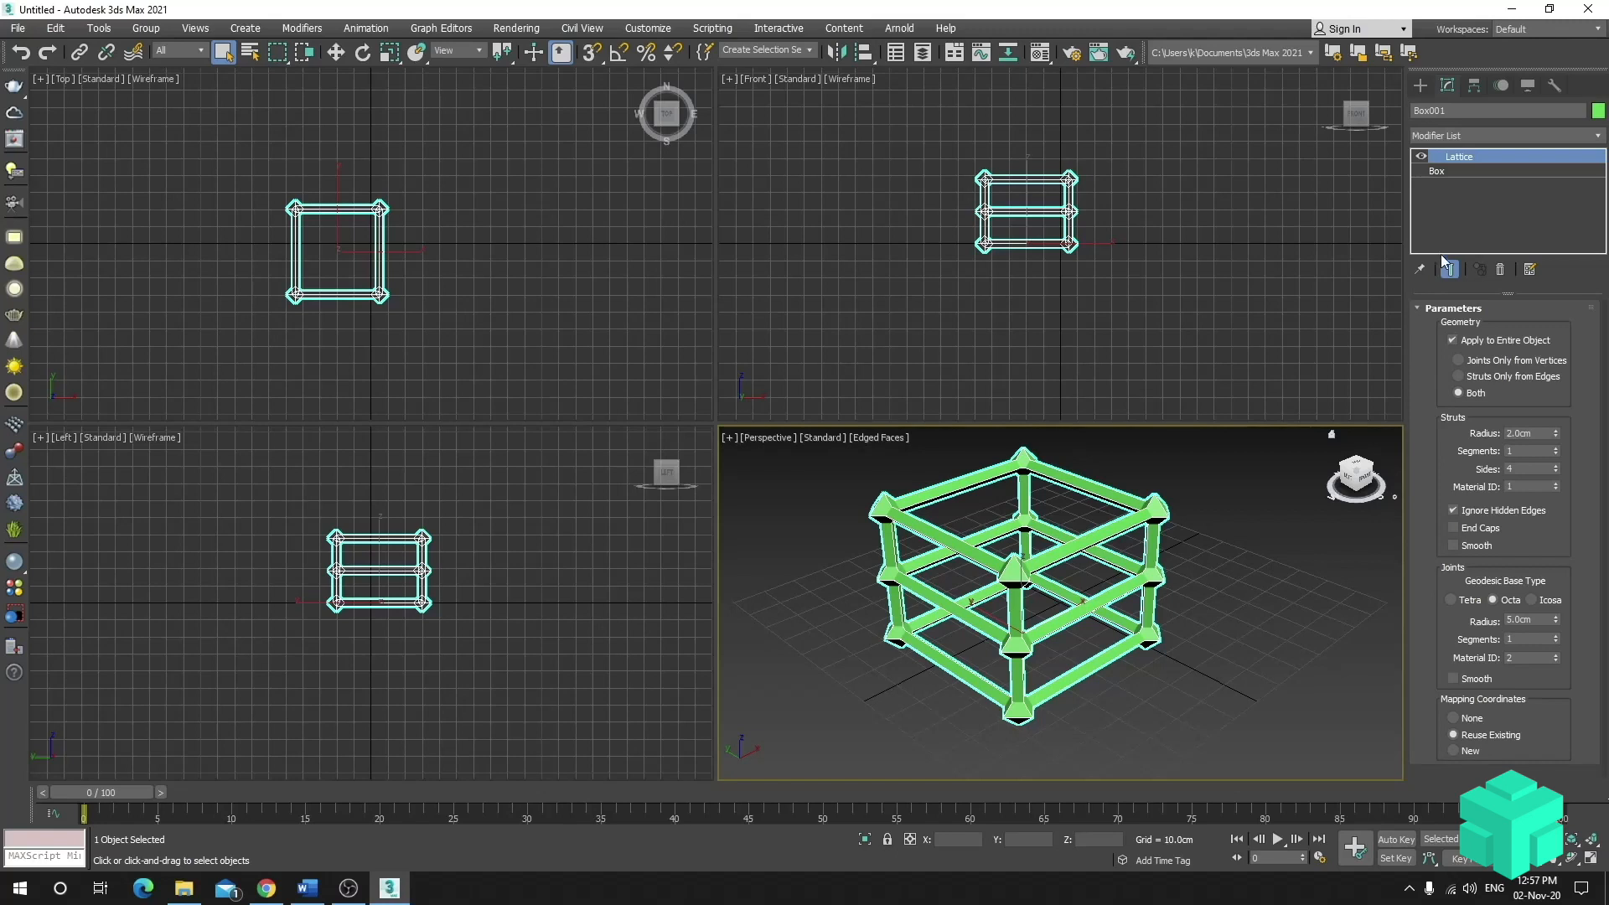
# - Set the length and width segments of the base box under the Lattice modifier to 2 each
pyautogui.click(1438, 171)
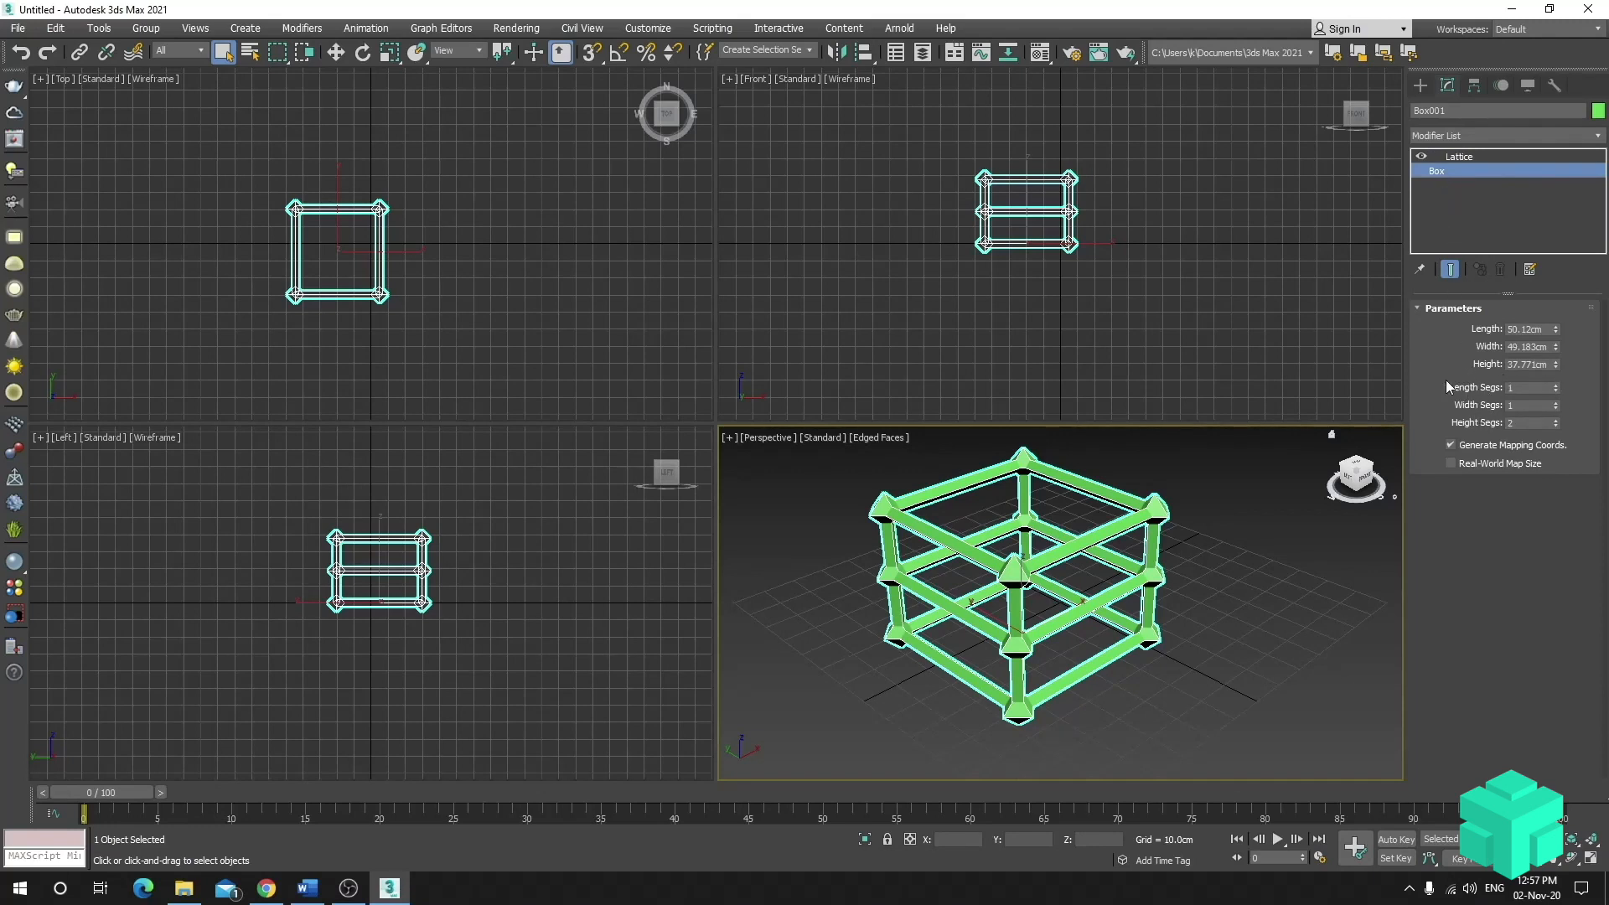
pyautogui.click(1555, 384)
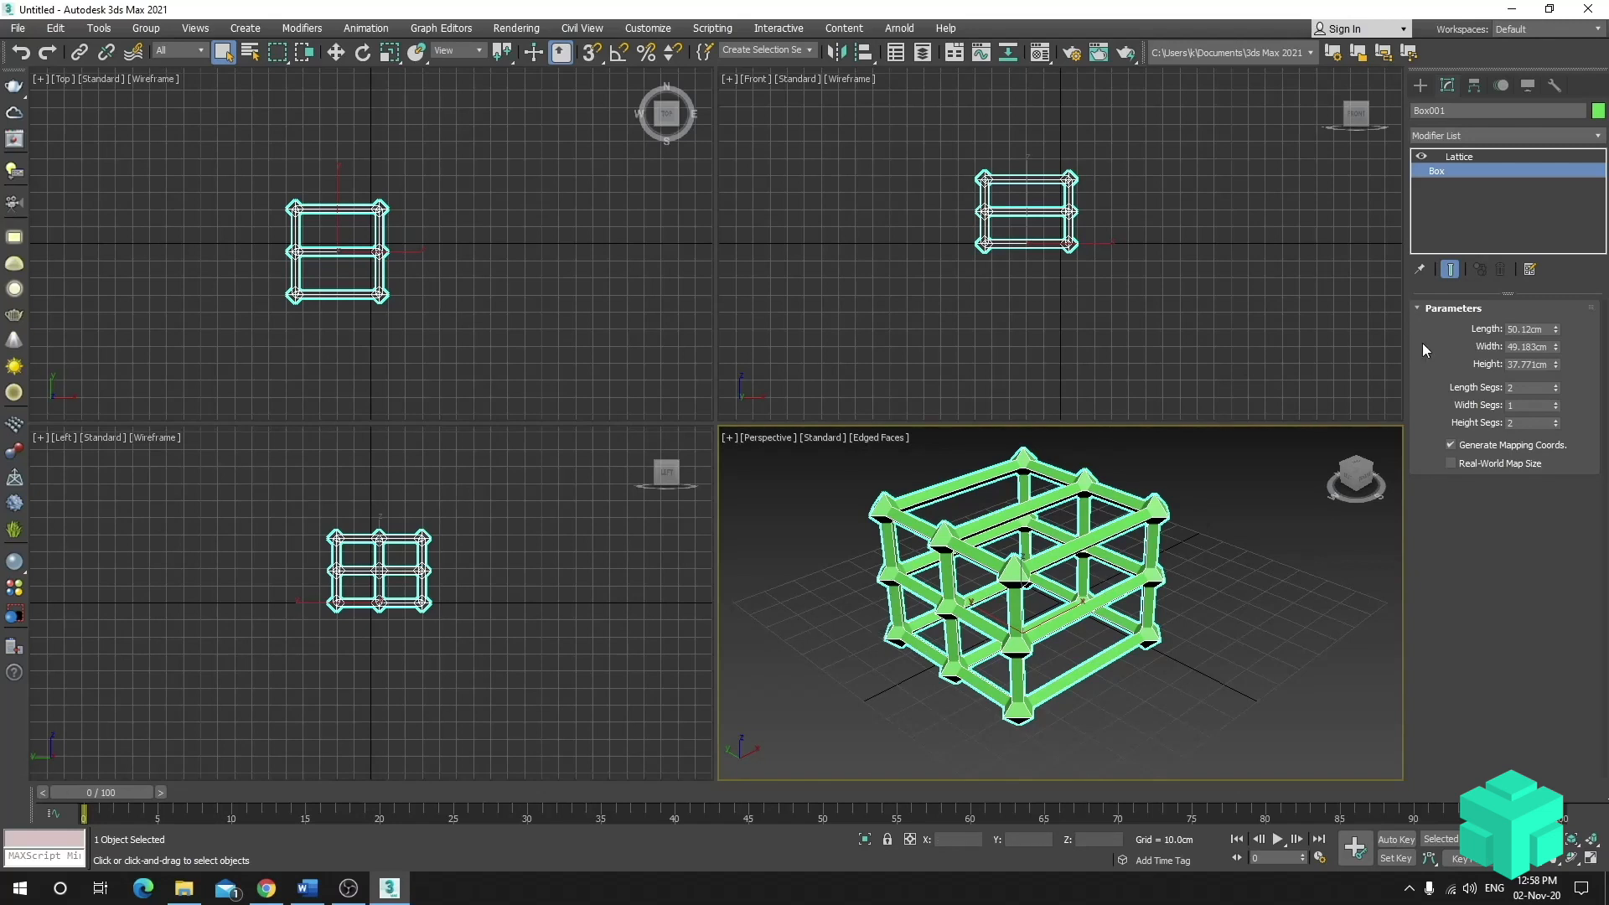
pyautogui.click(1555, 403)
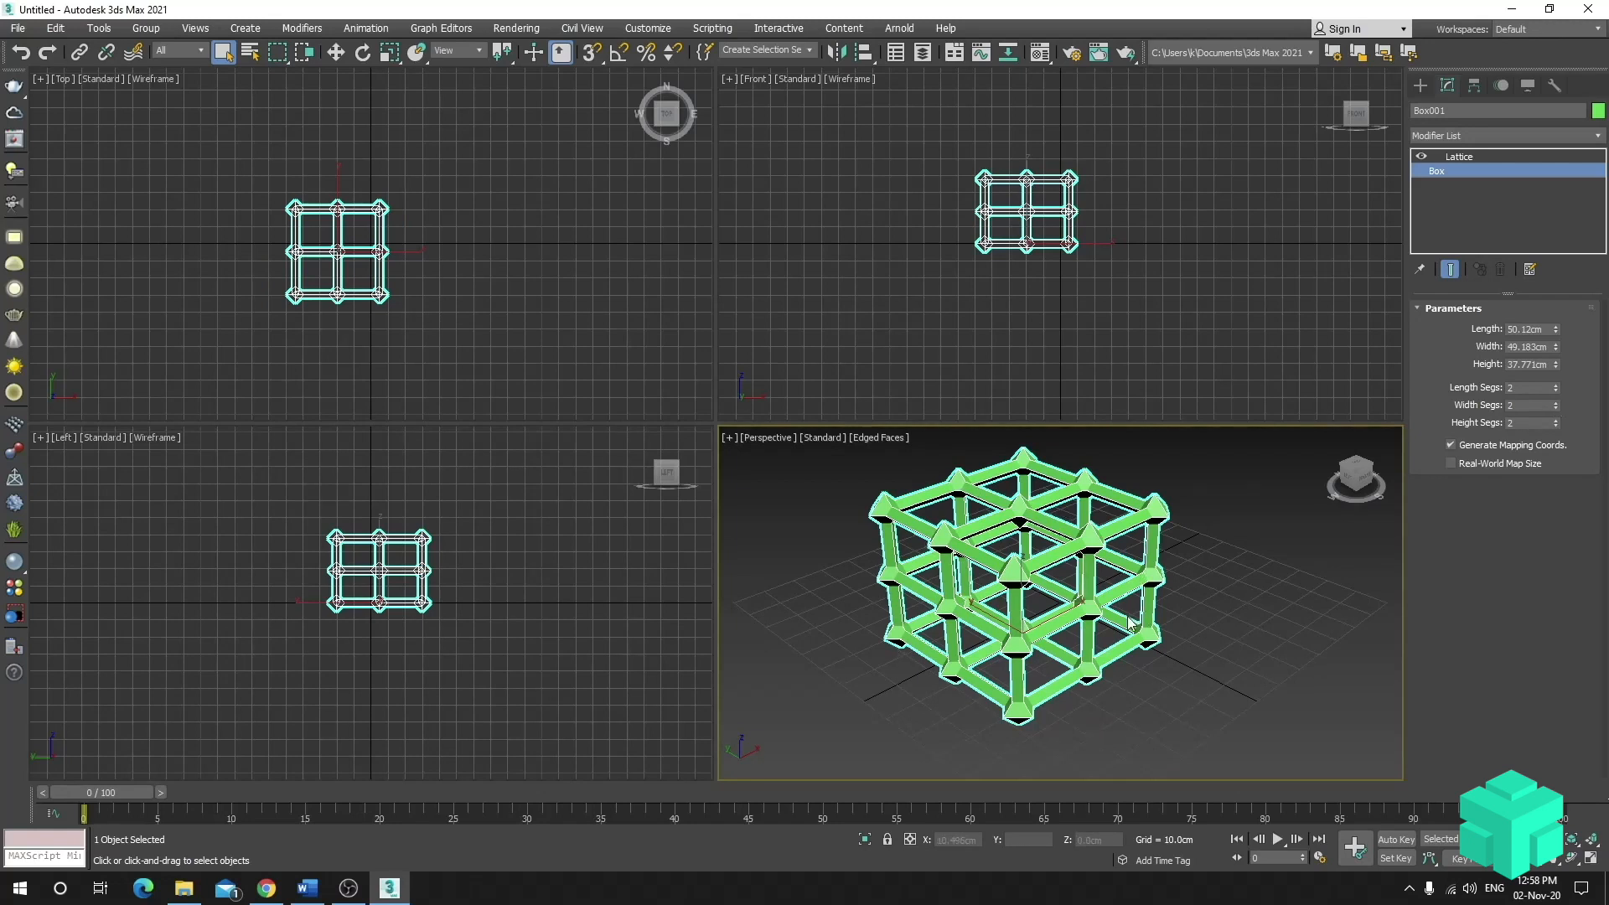
pyautogui.moveTo(1144, 617); pyautogui.dragTo(1113, 649, button='middle')
pyautogui.keyDown('alt'); pyautogui.moveTo(1138, 584); pyautogui.dragTo(942, 598, button='middle'); pyautogui.keyUp('alt')
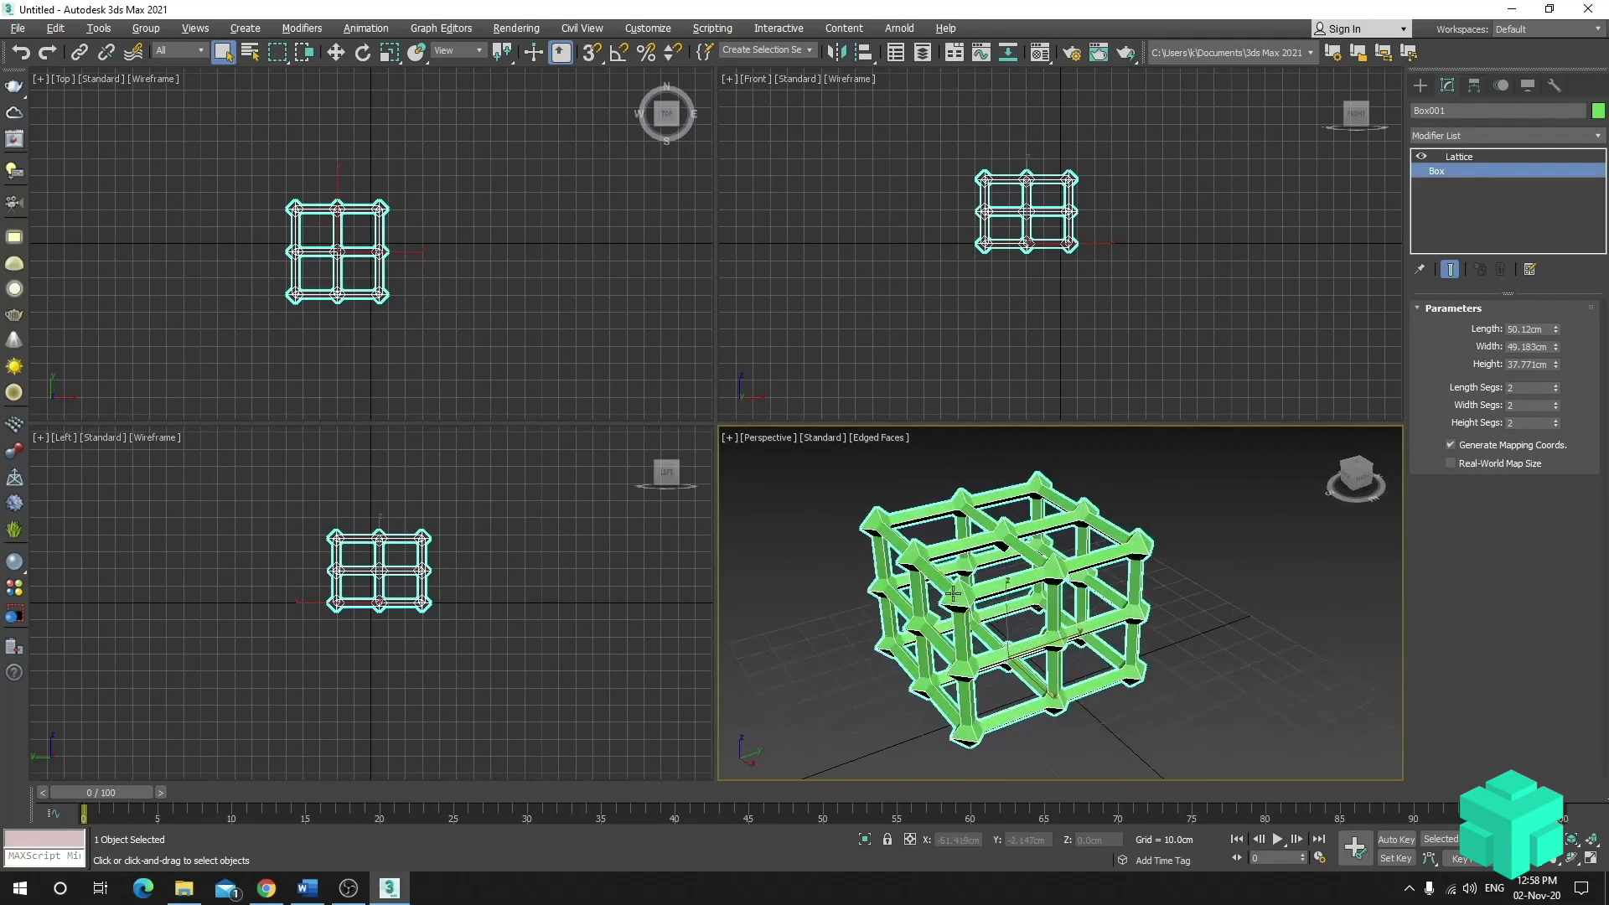
# - Try the Lattice geometry as Joints Only from Vertices and as Struts Only from Edges
pyautogui.click(1455, 157)
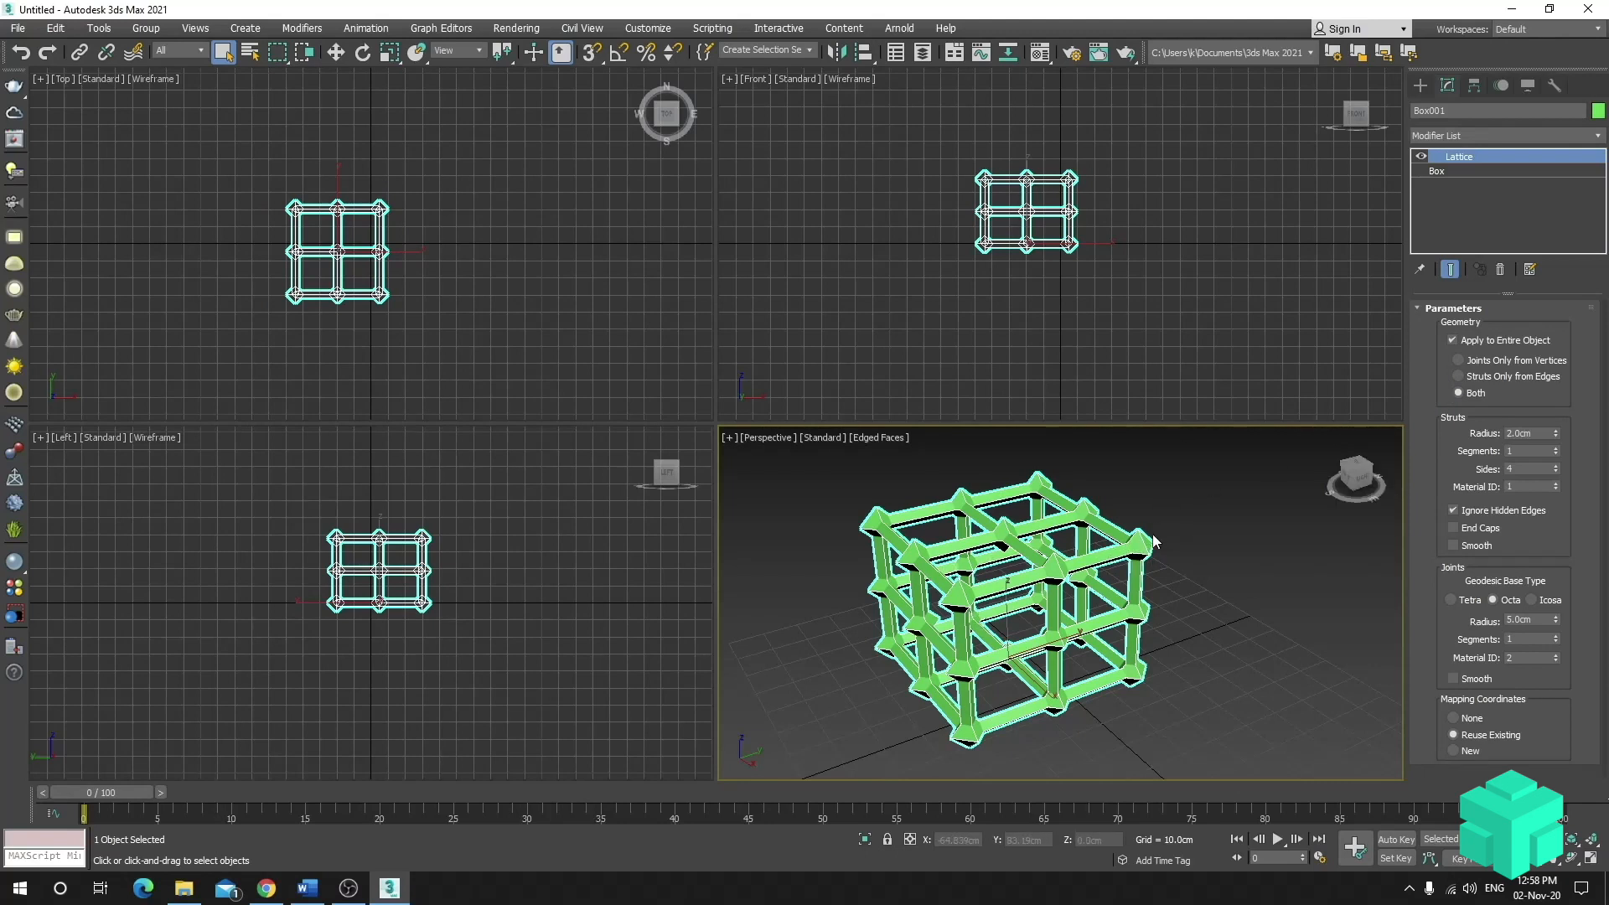
pyautogui.click(1458, 361)
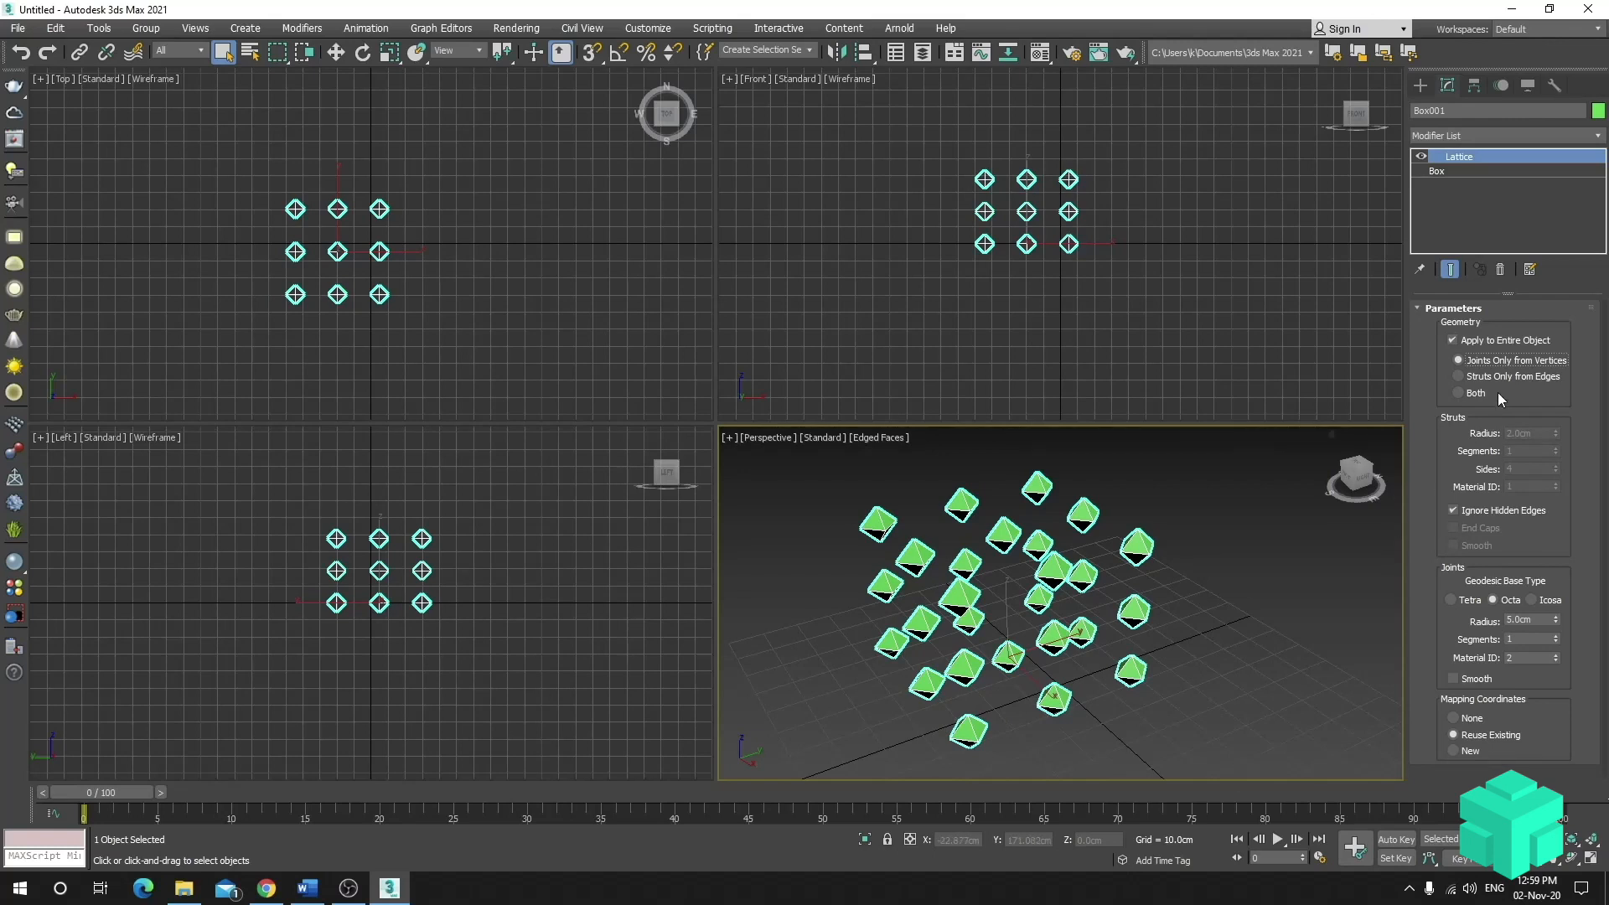
pyautogui.click(1458, 376)
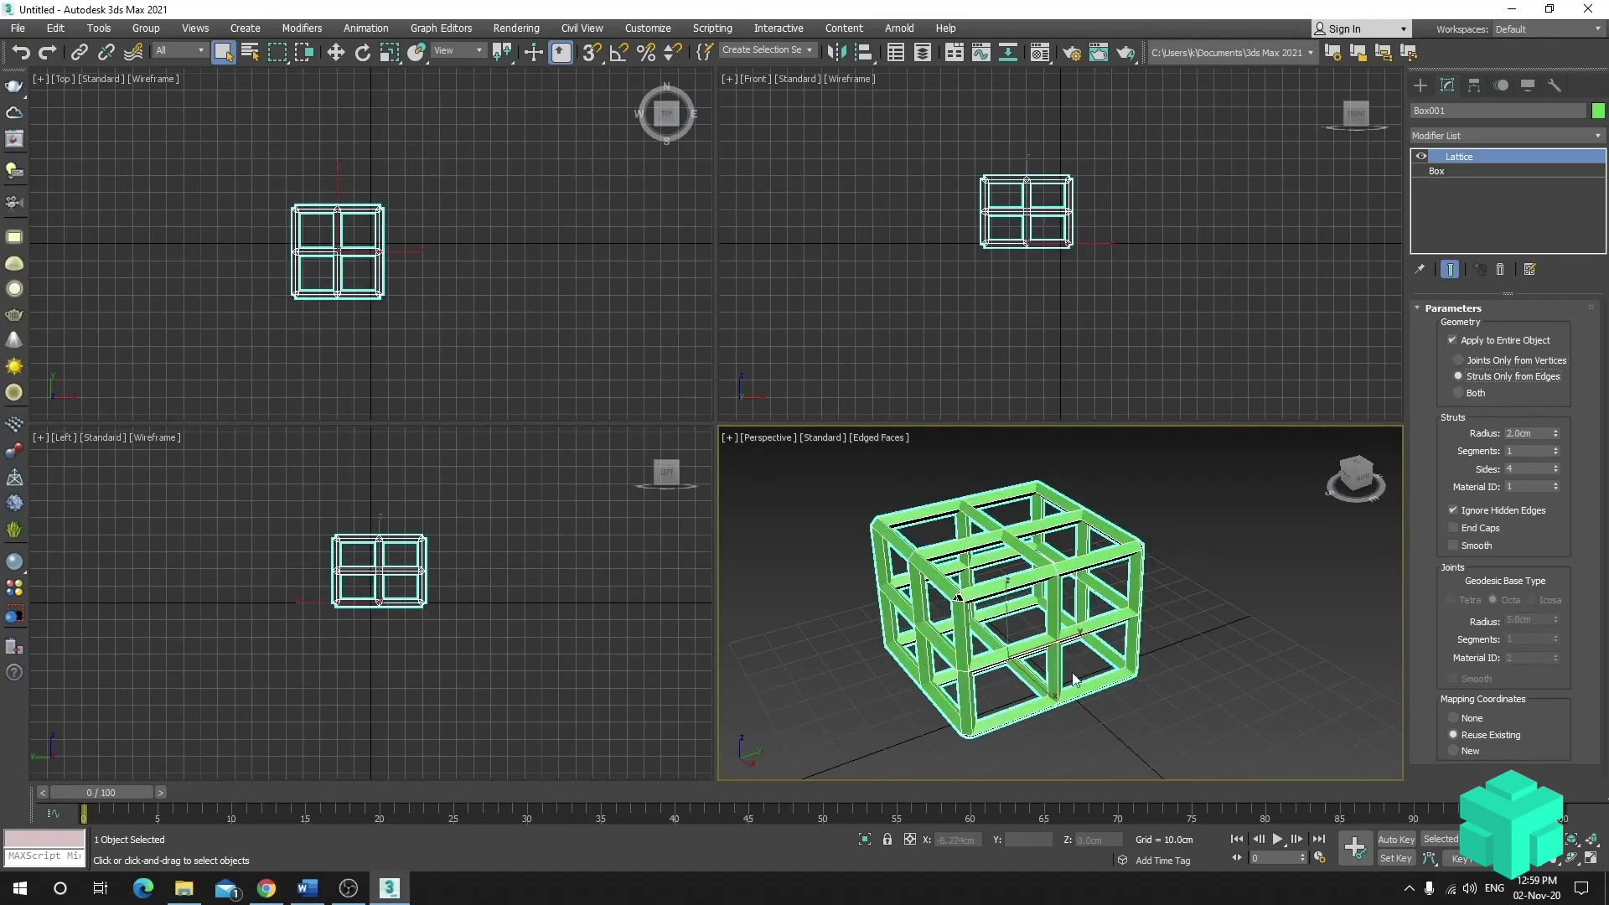
pyautogui.scroll(5, 1037, 646)
pyautogui.moveTo(1052, 616); pyautogui.dragTo(1065, 656, button='middle')
pyautogui.moveTo(1079, 579); pyautogui.dragTo(1080, 582, button='middle')
pyautogui.scroll(-4, 1083, 588)
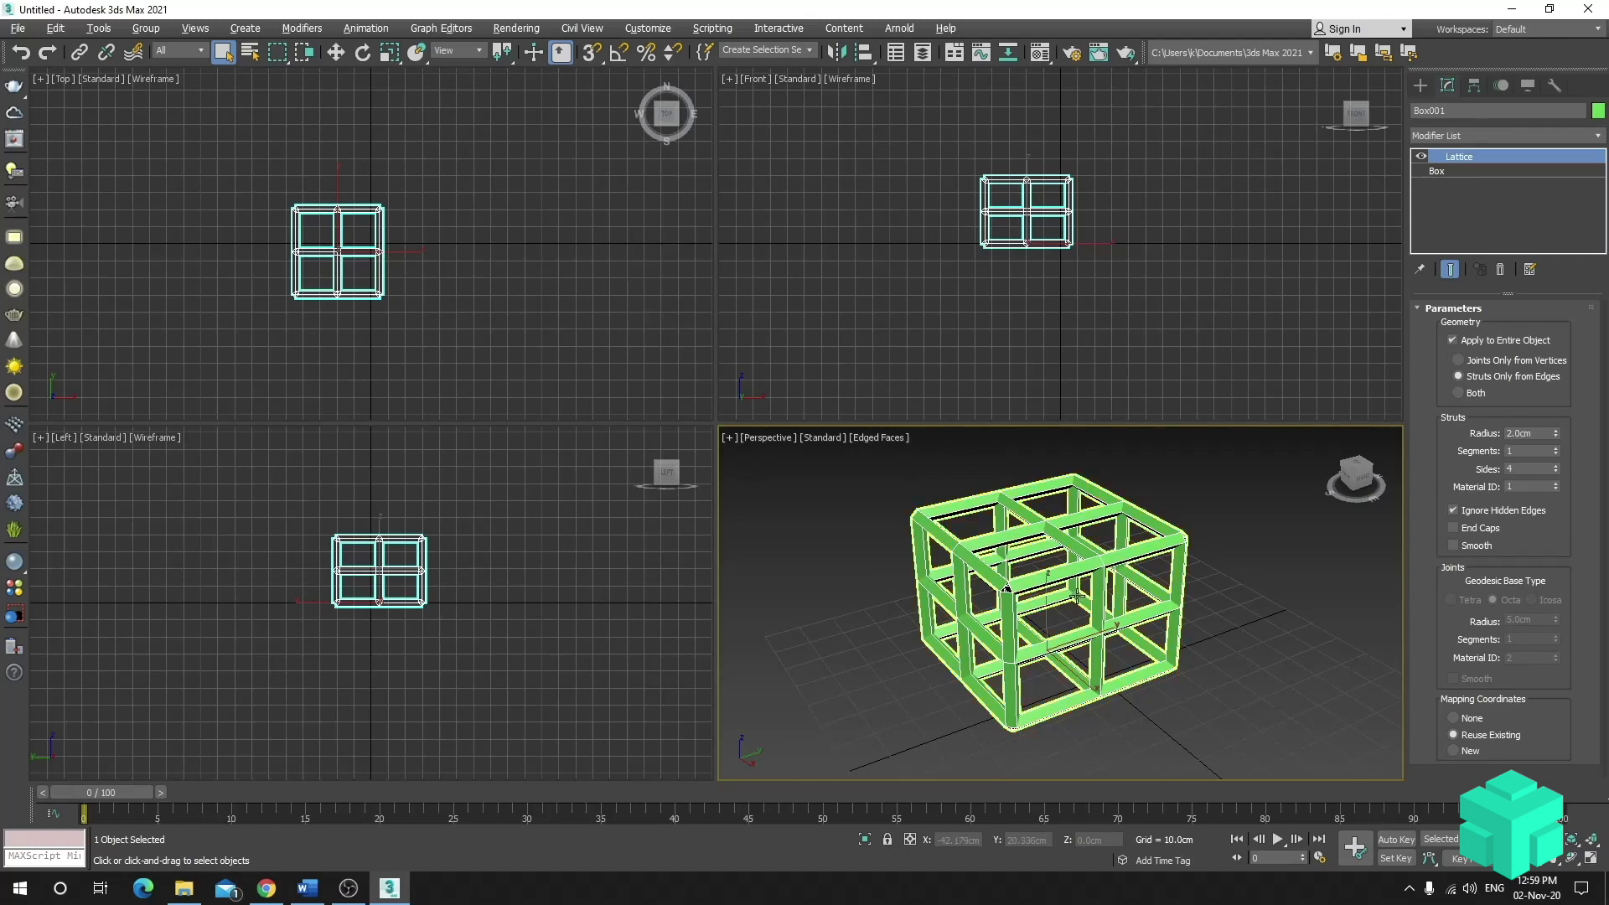
# - Maximize the Perspective viewport and set the Lattice geometry to Both joints and struts
pyautogui.hotkey('alt', 'w')
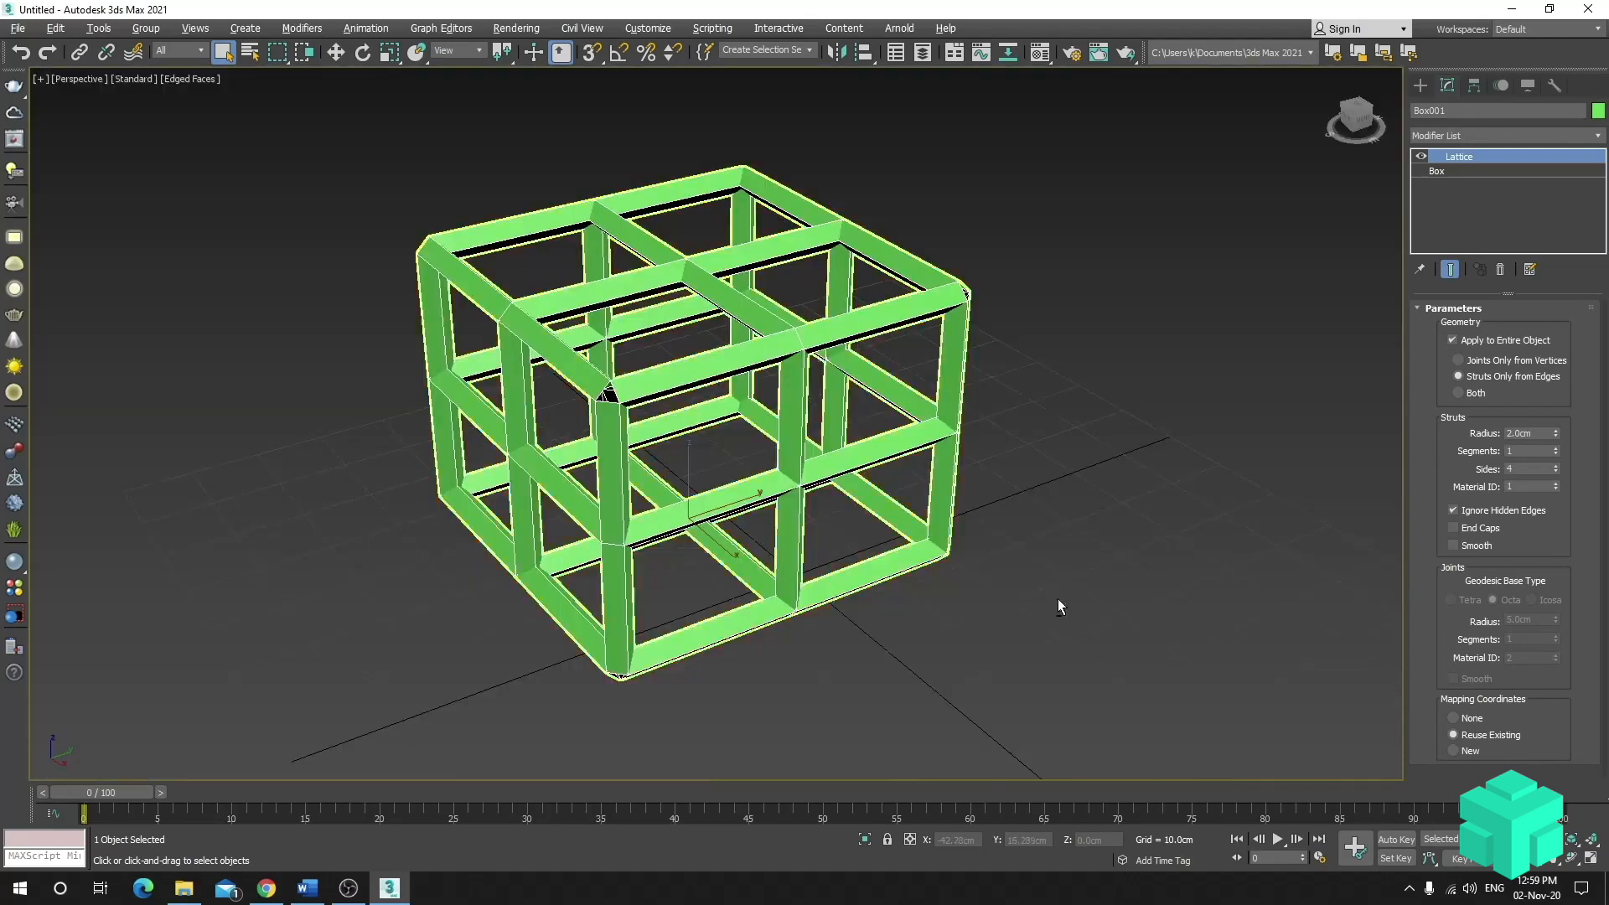
pyautogui.keyDown('alt'); pyautogui.moveTo(1023, 406); pyautogui.dragTo(947, 383, button='middle'); pyautogui.keyUp('alt')
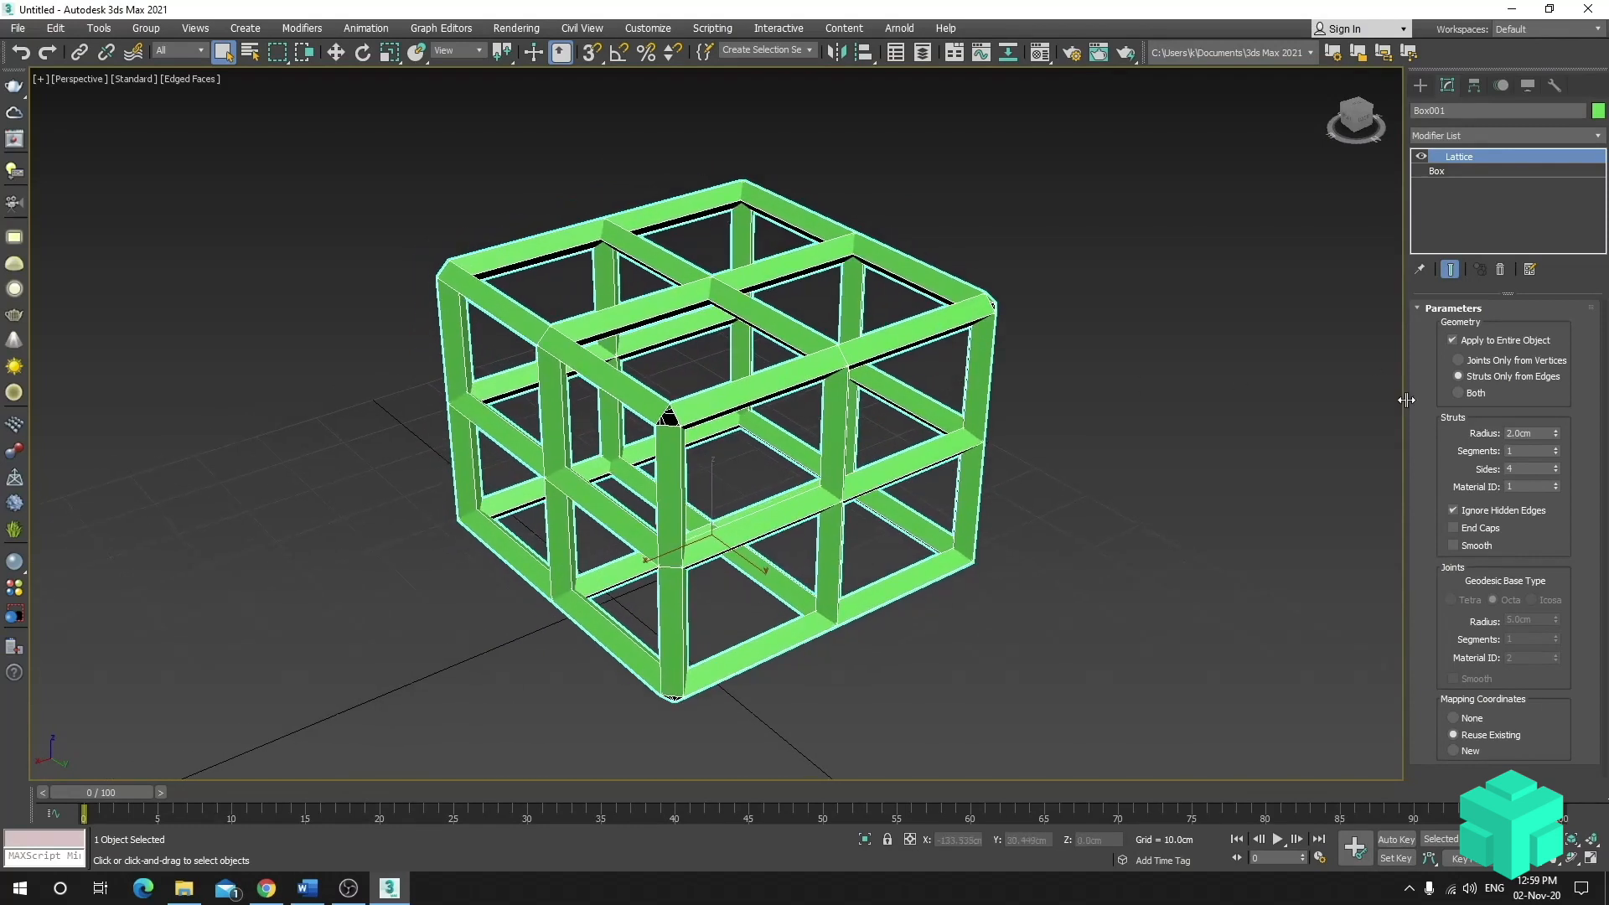
pyautogui.click(1459, 392)
pyautogui.moveTo(996, 337); pyautogui.dragTo(1016, 341, button='middle')
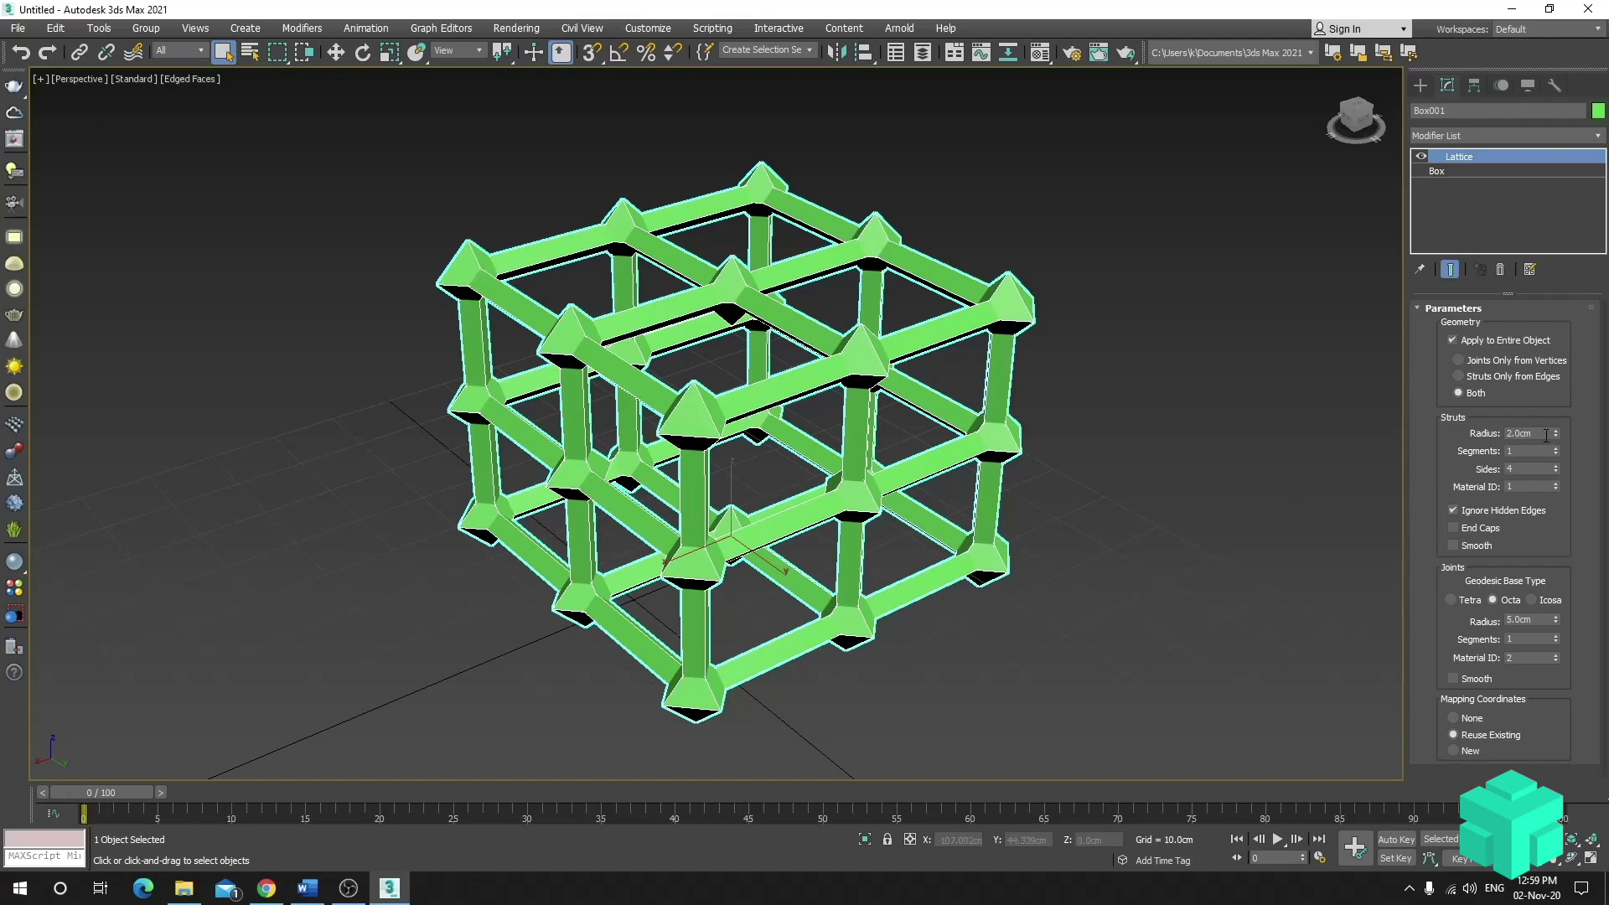
# - Set the lattice struts to a radius of 1 cm with 6 segments and 33 sides
pyautogui.moveTo(1556, 437); pyautogui.dragTo(1554, 434)
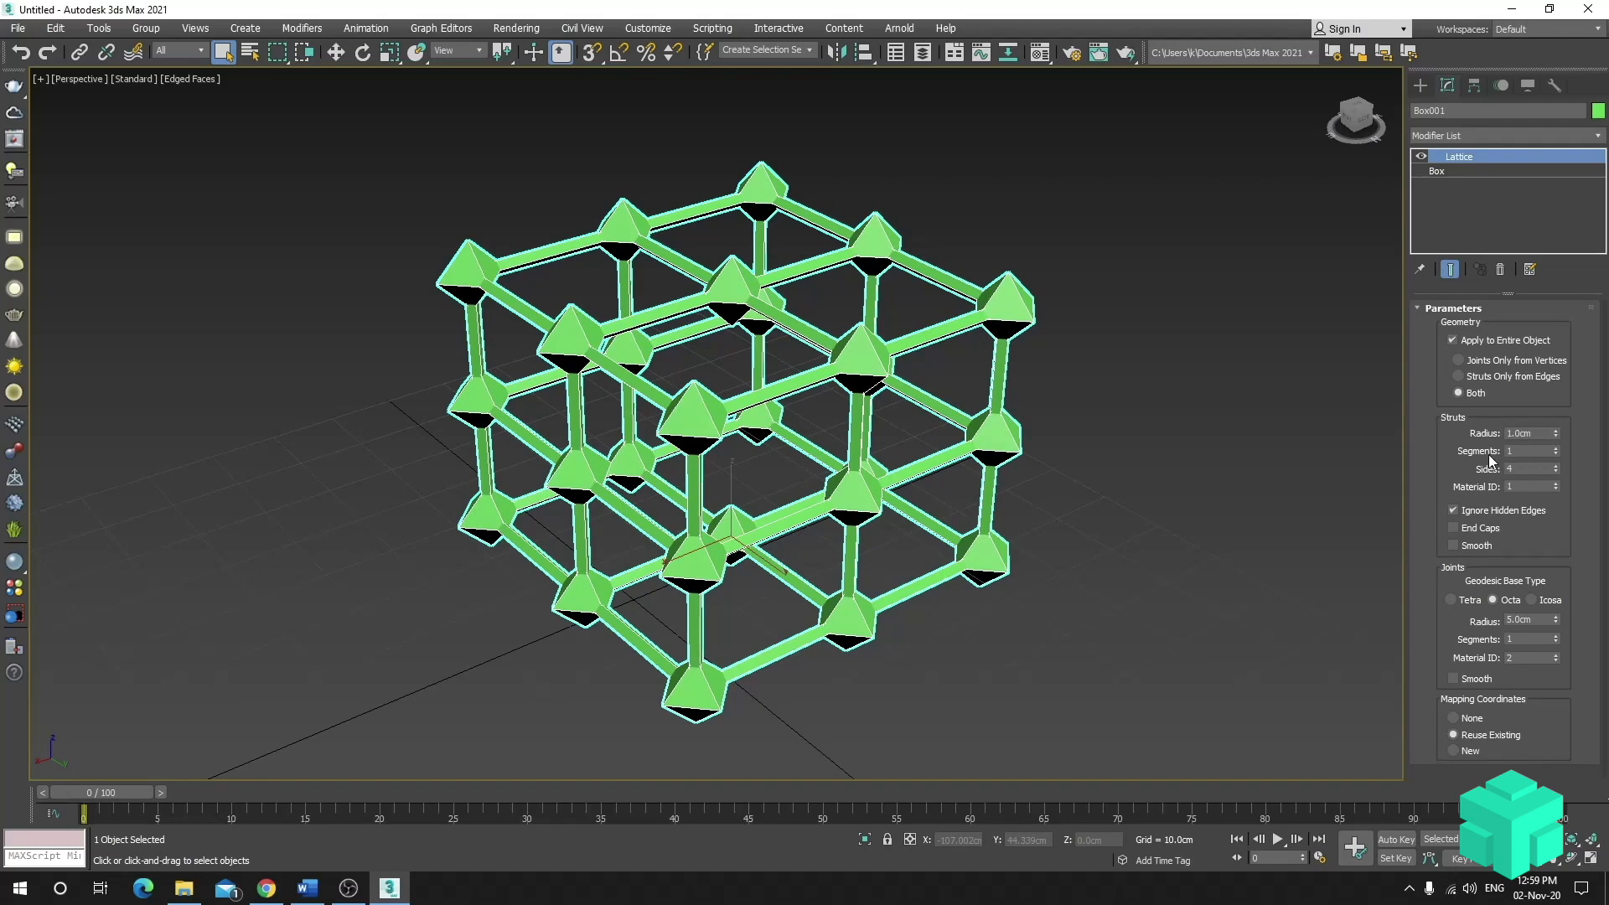
pyautogui.scroll(5, 919, 558)
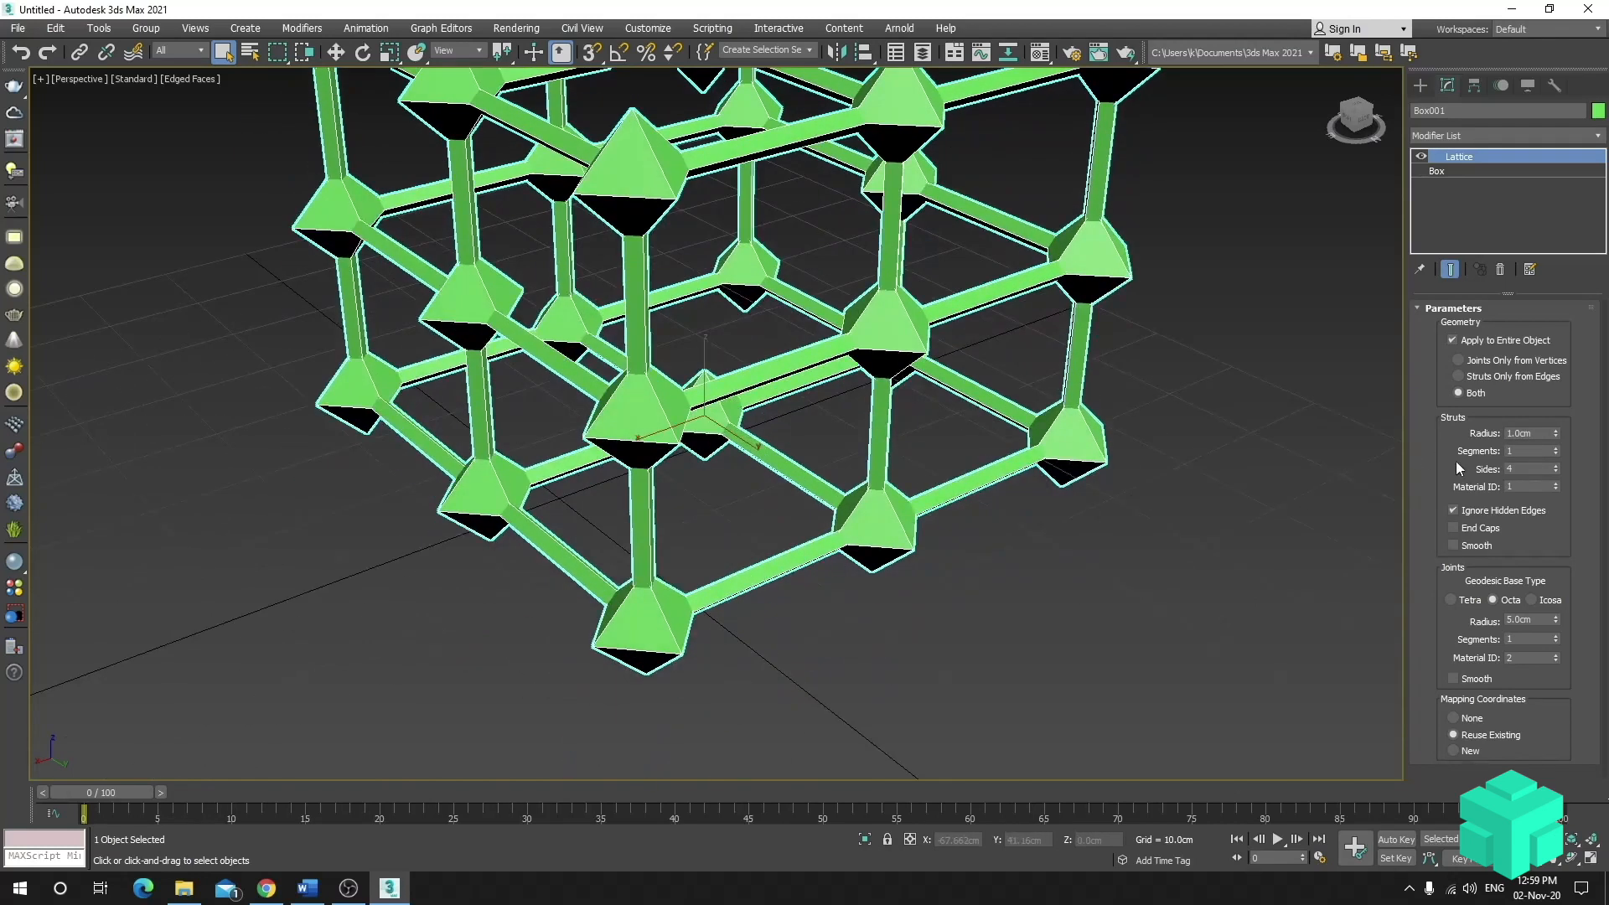
pyautogui.click(1556, 447)
pyautogui.click(1556, 447)
pyautogui.click(1556, 448)
pyautogui.click(1555, 448)
pyautogui.click(1555, 448)
pyautogui.scroll(3, 991, 550)
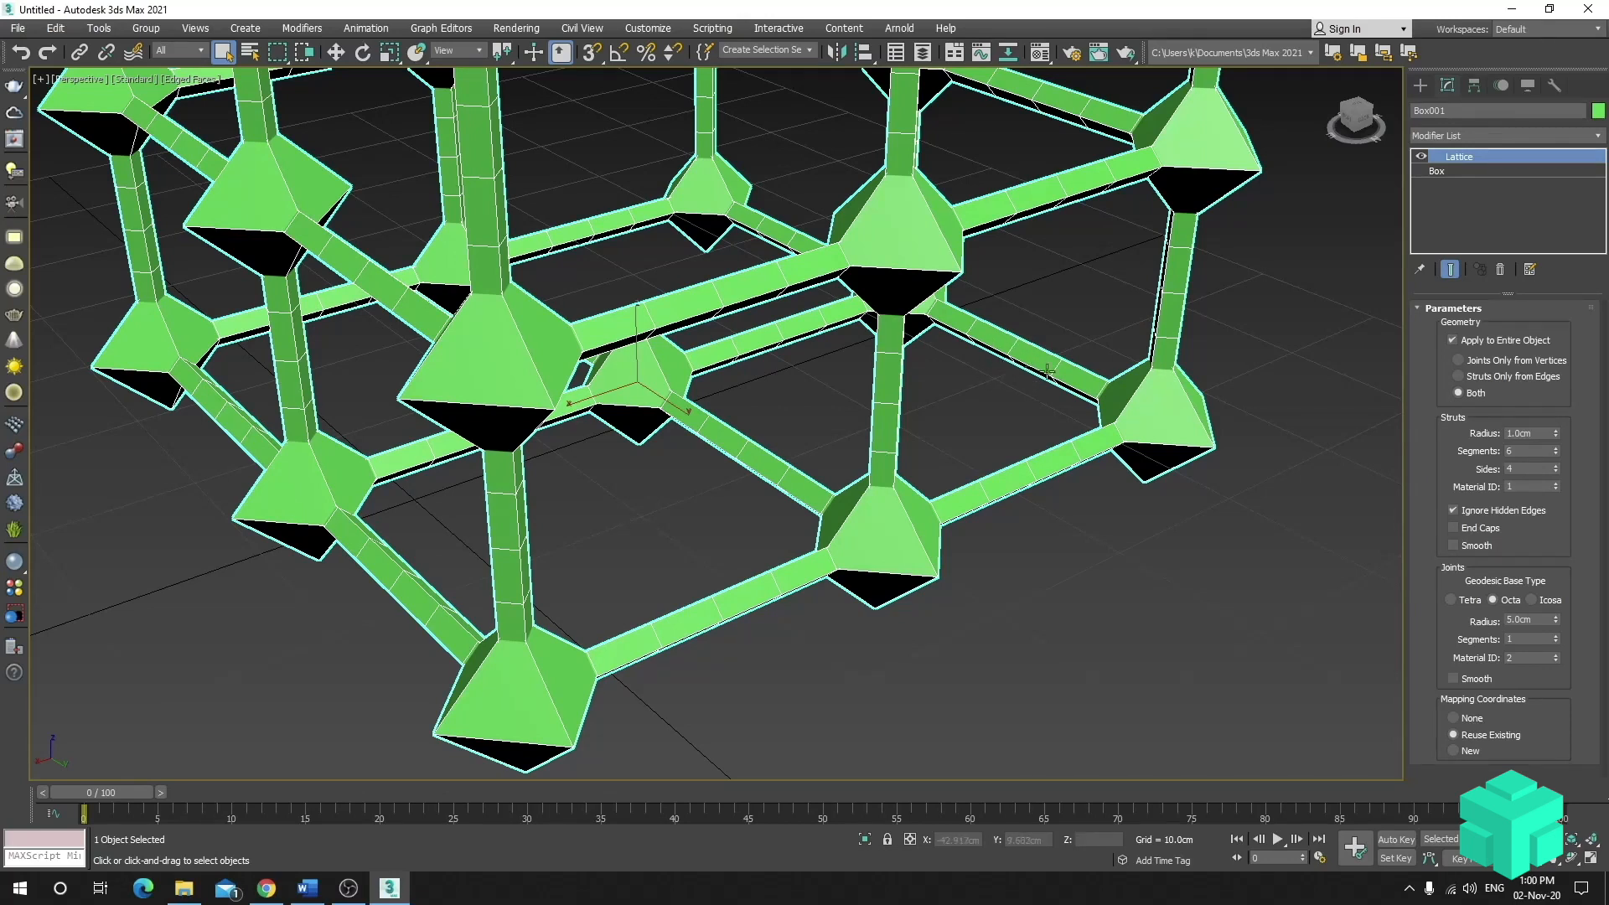
pyautogui.moveTo(1556, 466); pyautogui.dragTo(1552, 444)
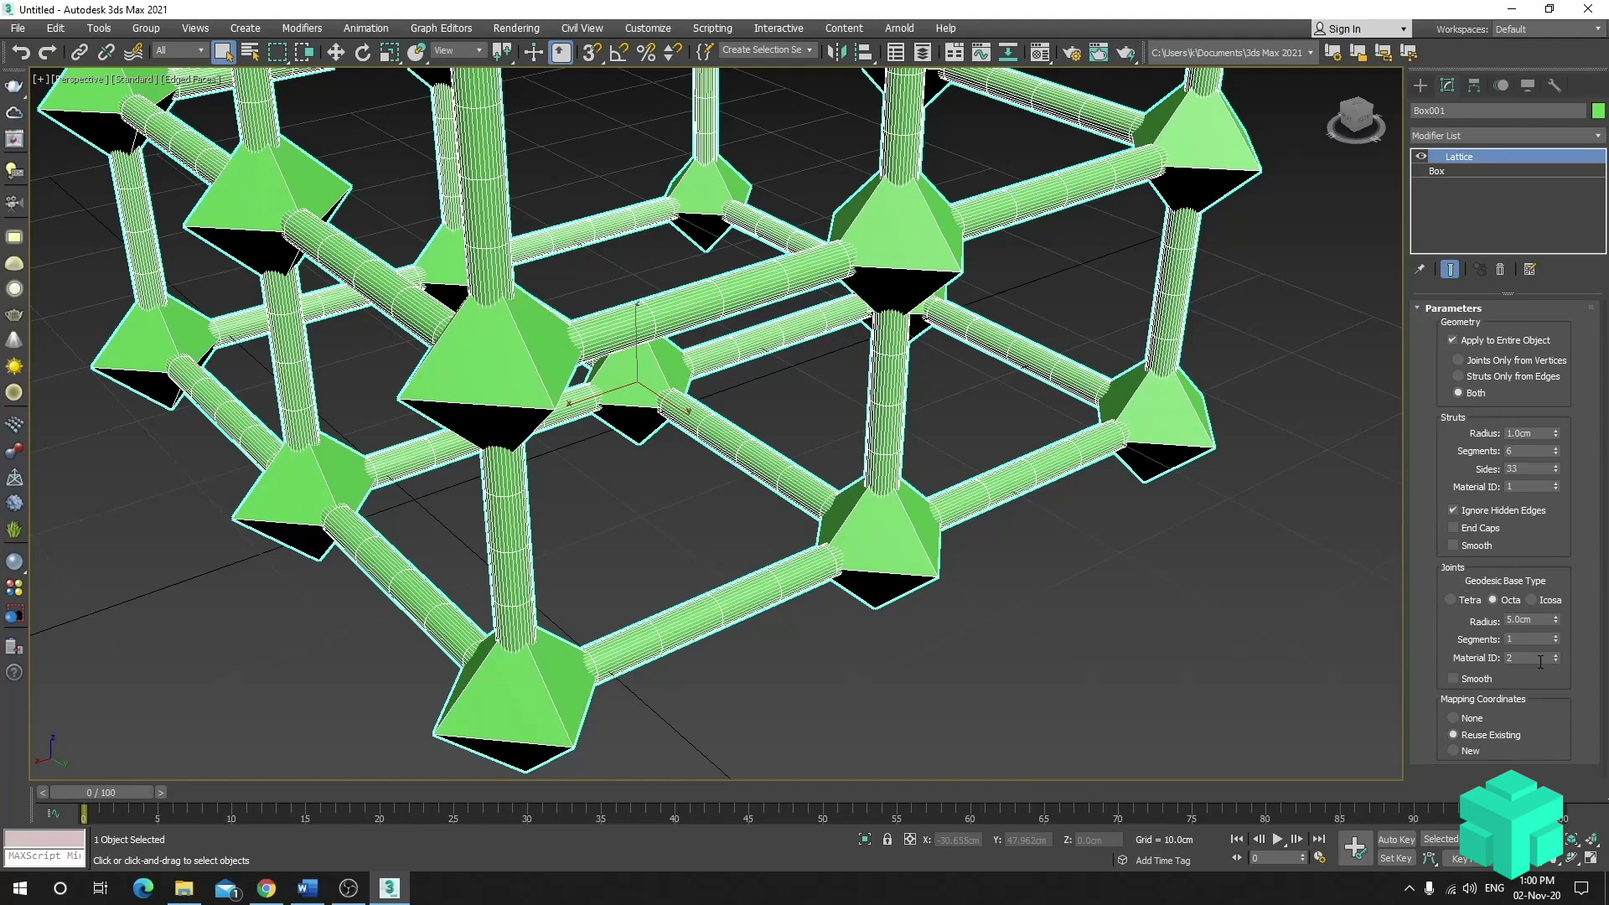
# - Try Tetra joints on the lattice, and settle on Icosa as their geodesic base type
pyautogui.scroll(-4, 838, 352)
pyautogui.keyDown('alt'); pyautogui.moveTo(838, 377); pyautogui.dragTo(978, 491, button='middle'); pyautogui.keyUp('alt')
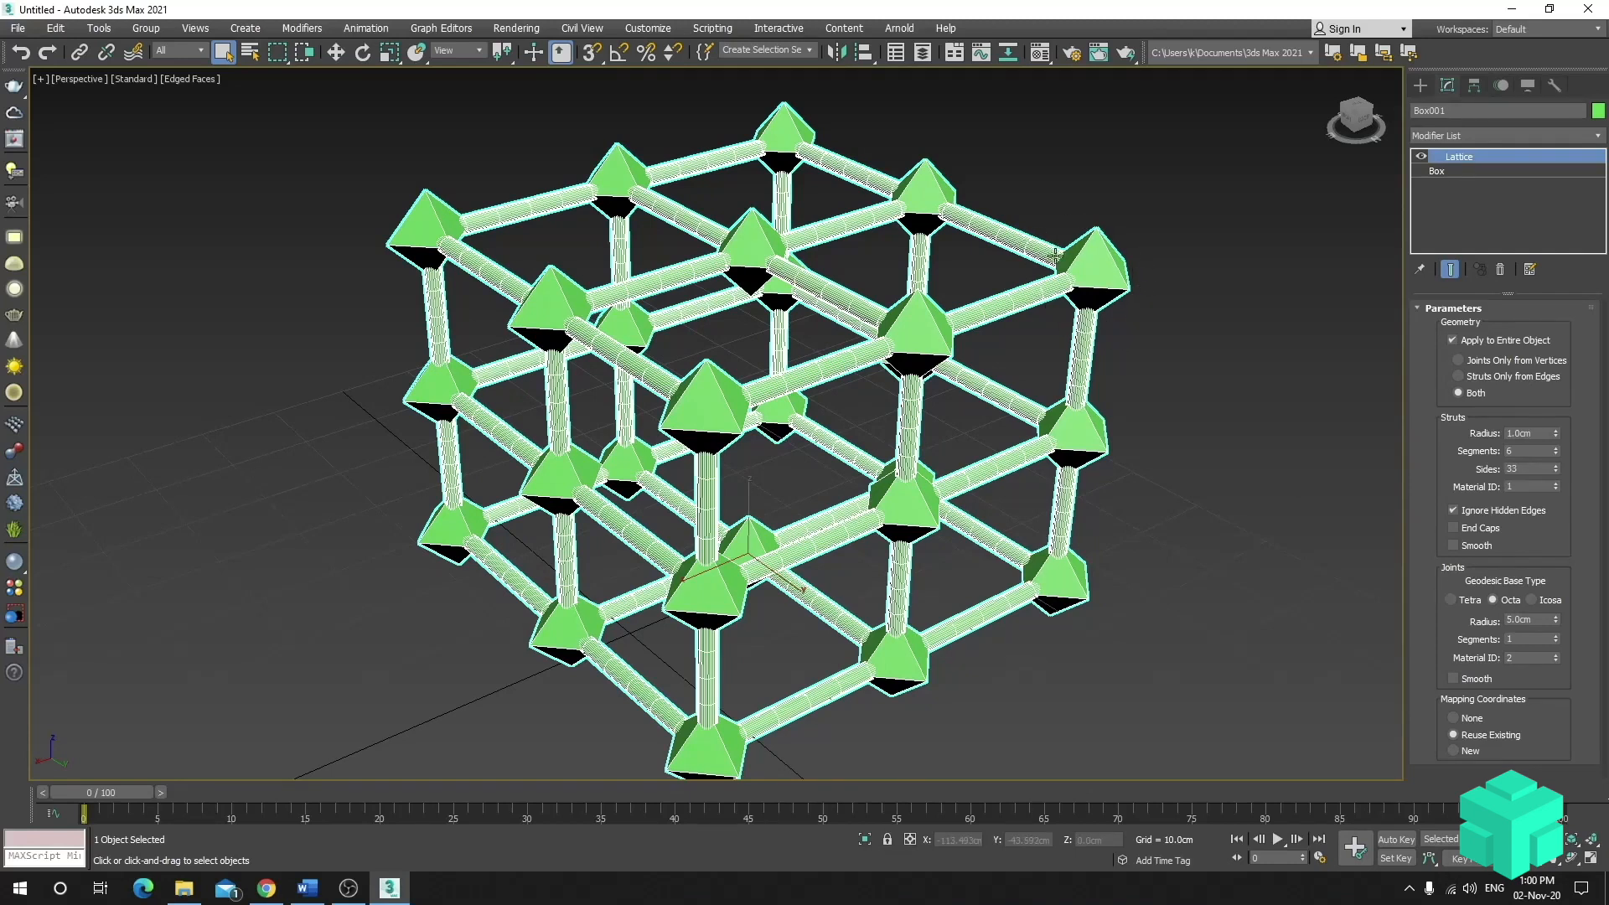
pyautogui.click(1452, 600)
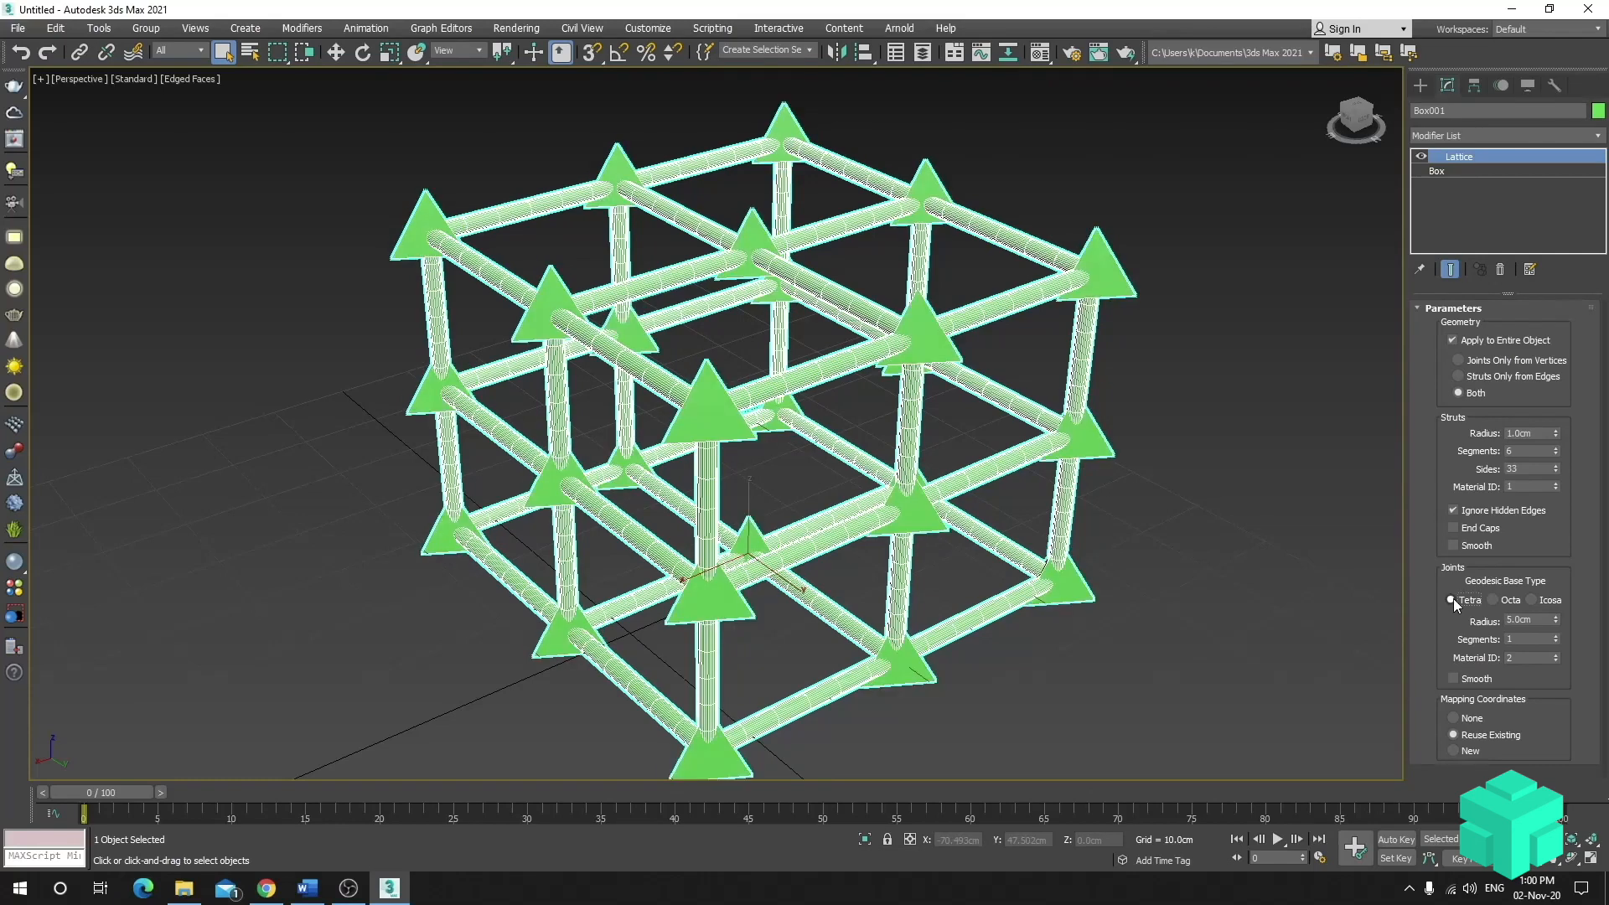
pyautogui.keyDown('alt'); pyautogui.moveTo(907, 489); pyautogui.dragTo(733, 483, button='middle'); pyautogui.keyUp('alt')
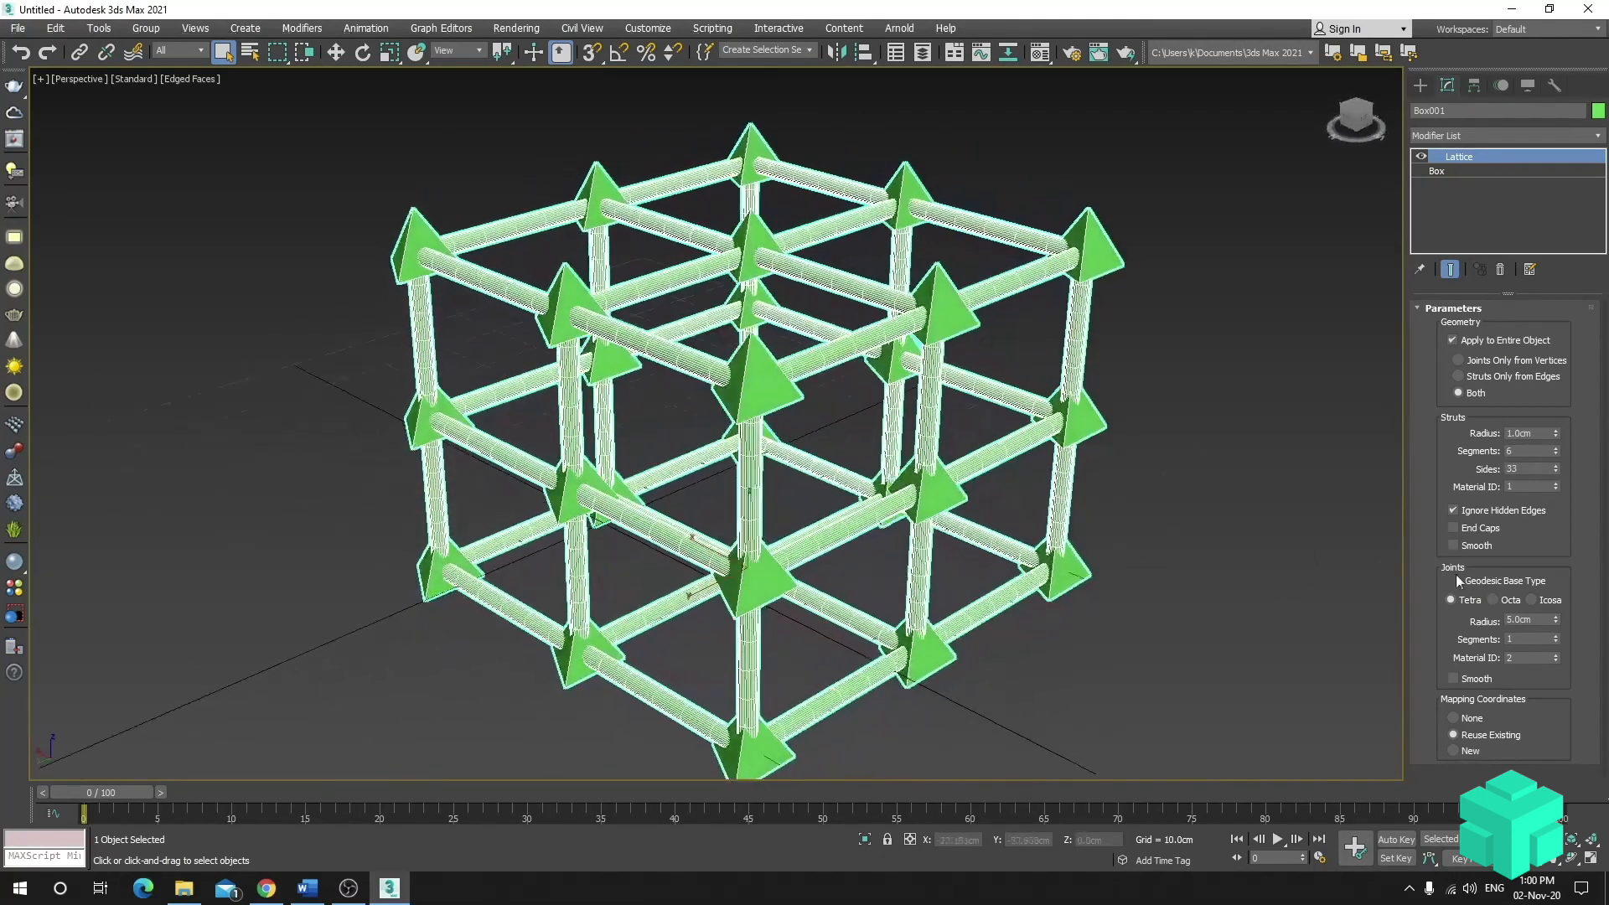
pyautogui.click(1533, 600)
pyautogui.keyDown('alt'); pyautogui.moveTo(1019, 515); pyautogui.dragTo(944, 505, button='middle'); pyautogui.keyUp('alt')
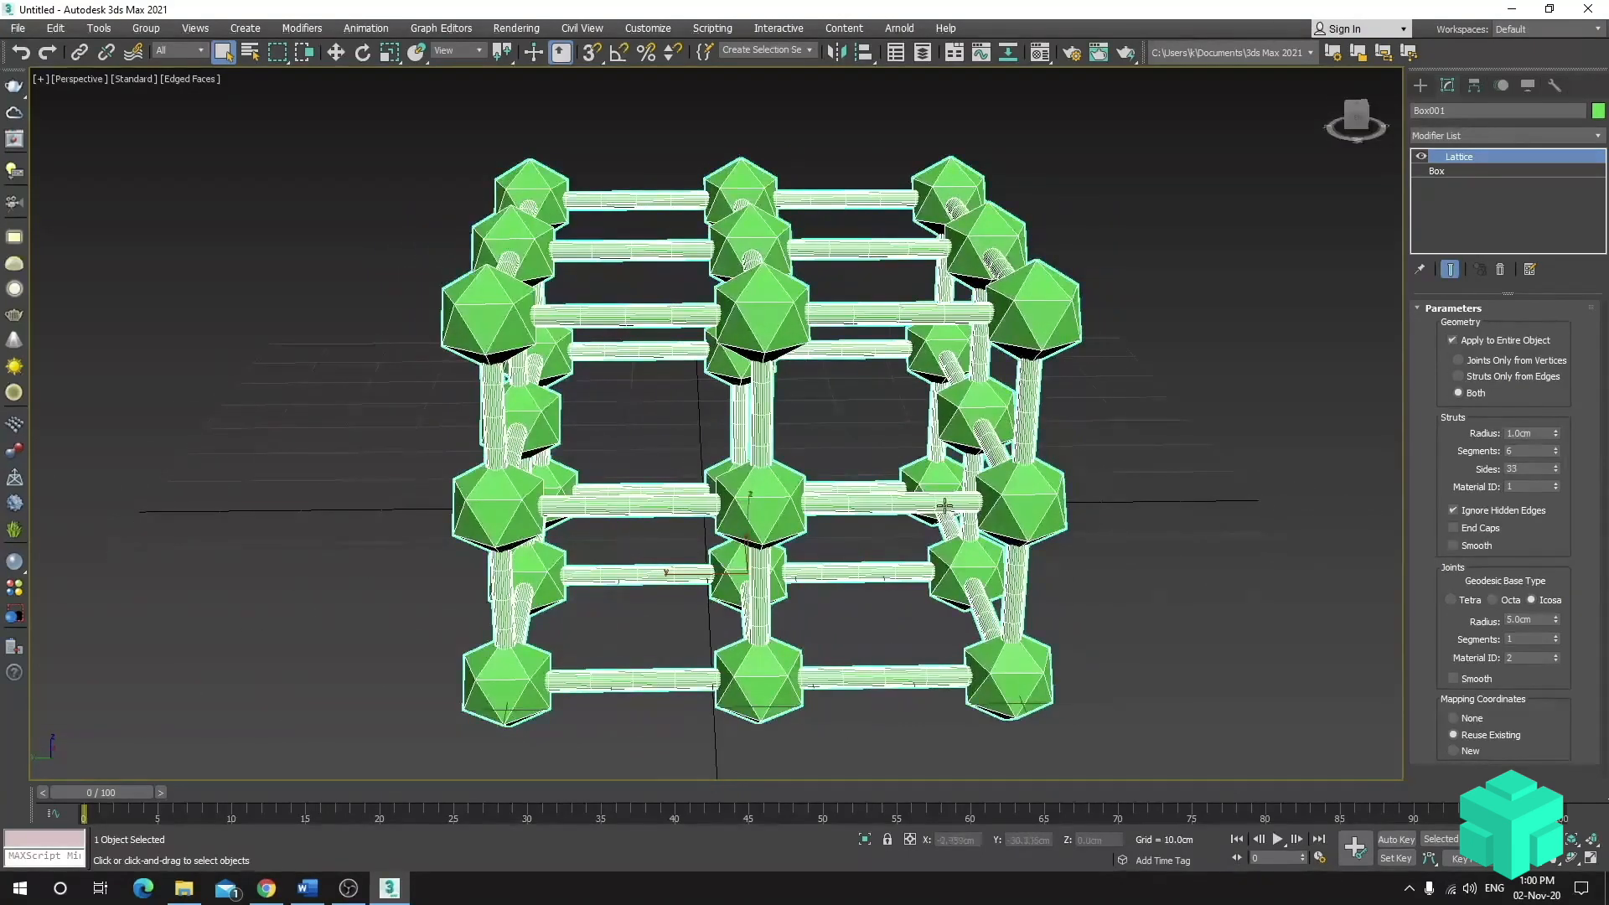
# - Set the lattice joints' radius to 3 cm and their segments to 19, and turn off edged faces
pyautogui.moveTo(1555, 618)
pyautogui.mouseDown()
pyautogui.moveTo(1555, 675)
pyautogui.moveTo(1553, 616)
pyautogui.mouseUp()
pyautogui.keyDown('alt'); pyautogui.moveTo(1248, 581); pyautogui.dragTo(1042, 506, button='middle'); pyautogui.keyUp('alt')
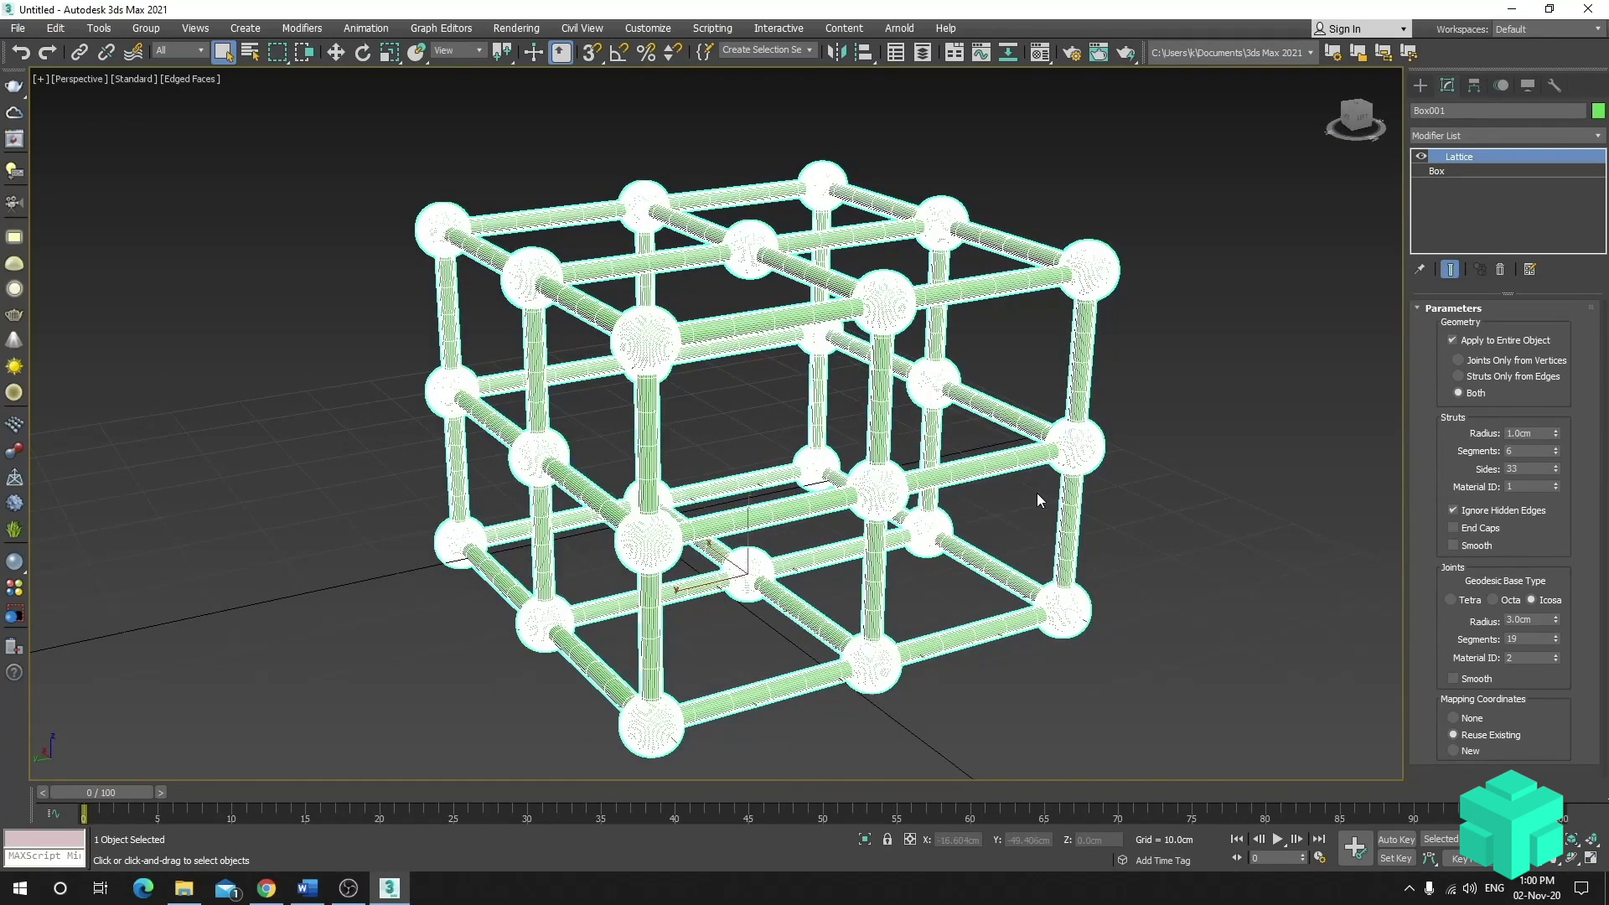
pyautogui.press('F4')
pyautogui.keyDown('alt'); pyautogui.moveTo(876, 536); pyautogui.dragTo(562, 547, button='middle'); pyautogui.keyUp('alt')
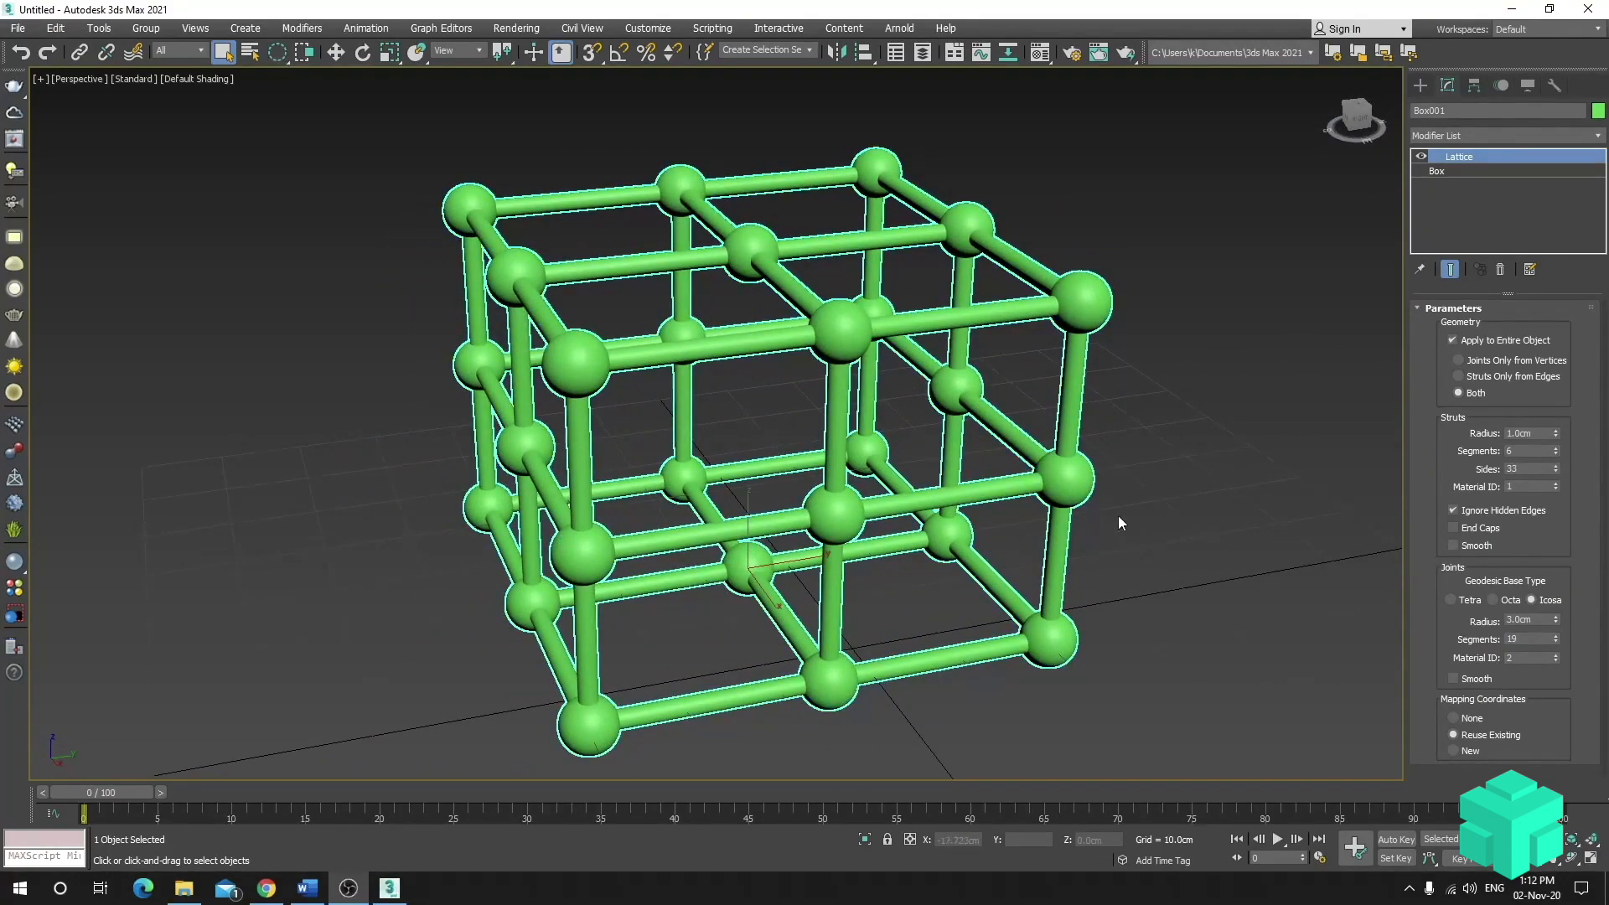
# - Set the base box to 5 length segments, 1 width segment and 1 height segment
pyautogui.click(1440, 171)
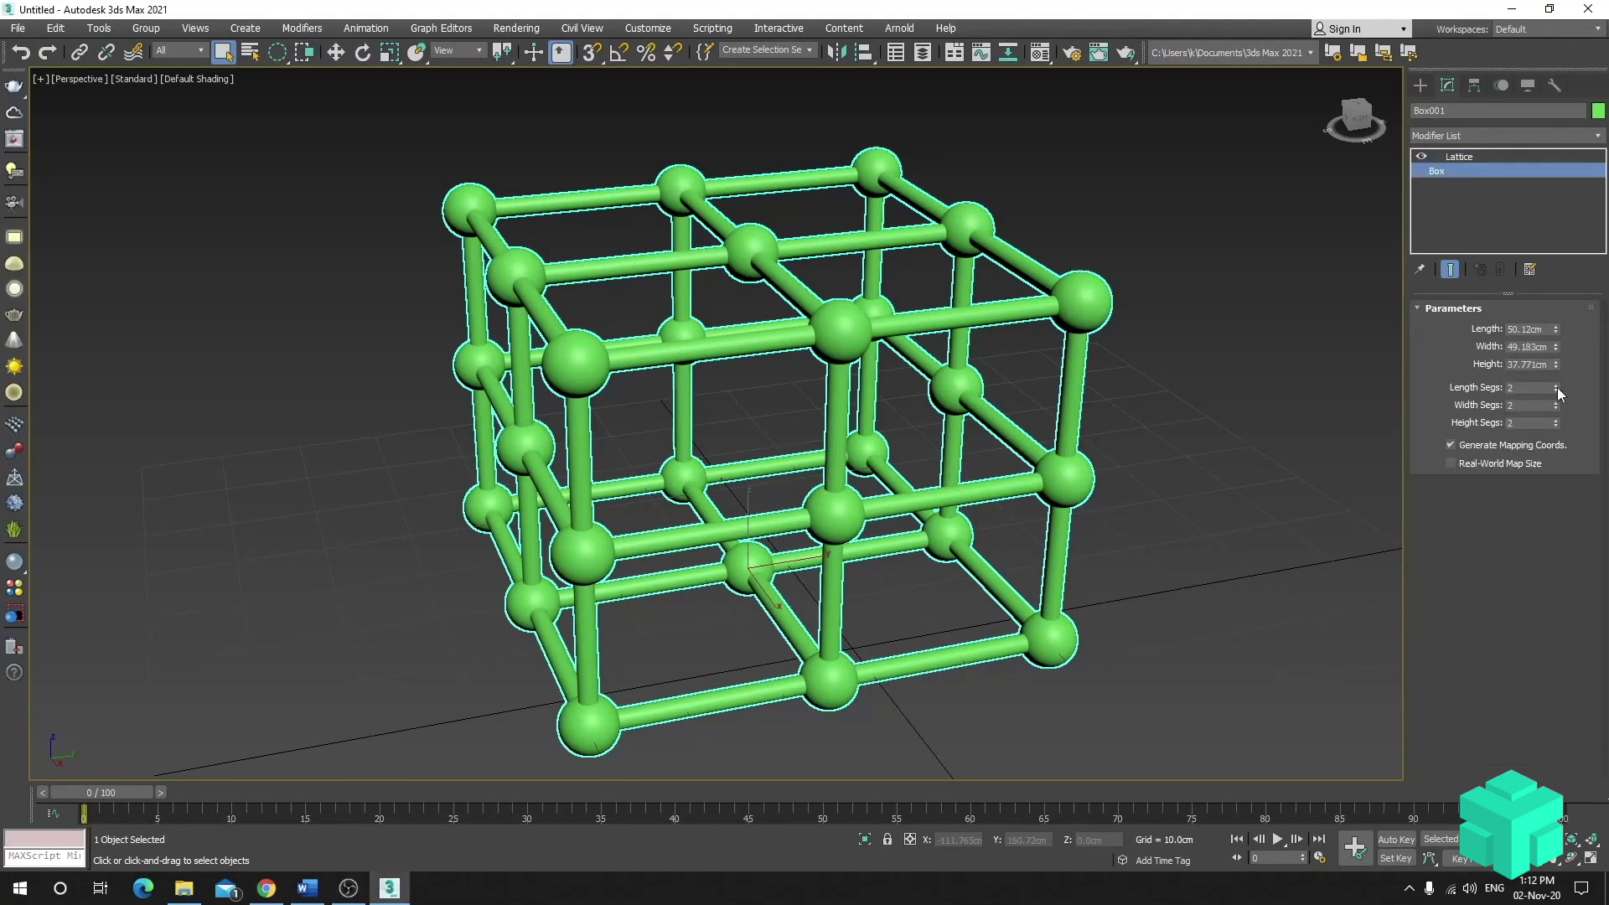
pyautogui.click(1556, 385)
pyautogui.click(1556, 385)
pyautogui.click(1556, 385)
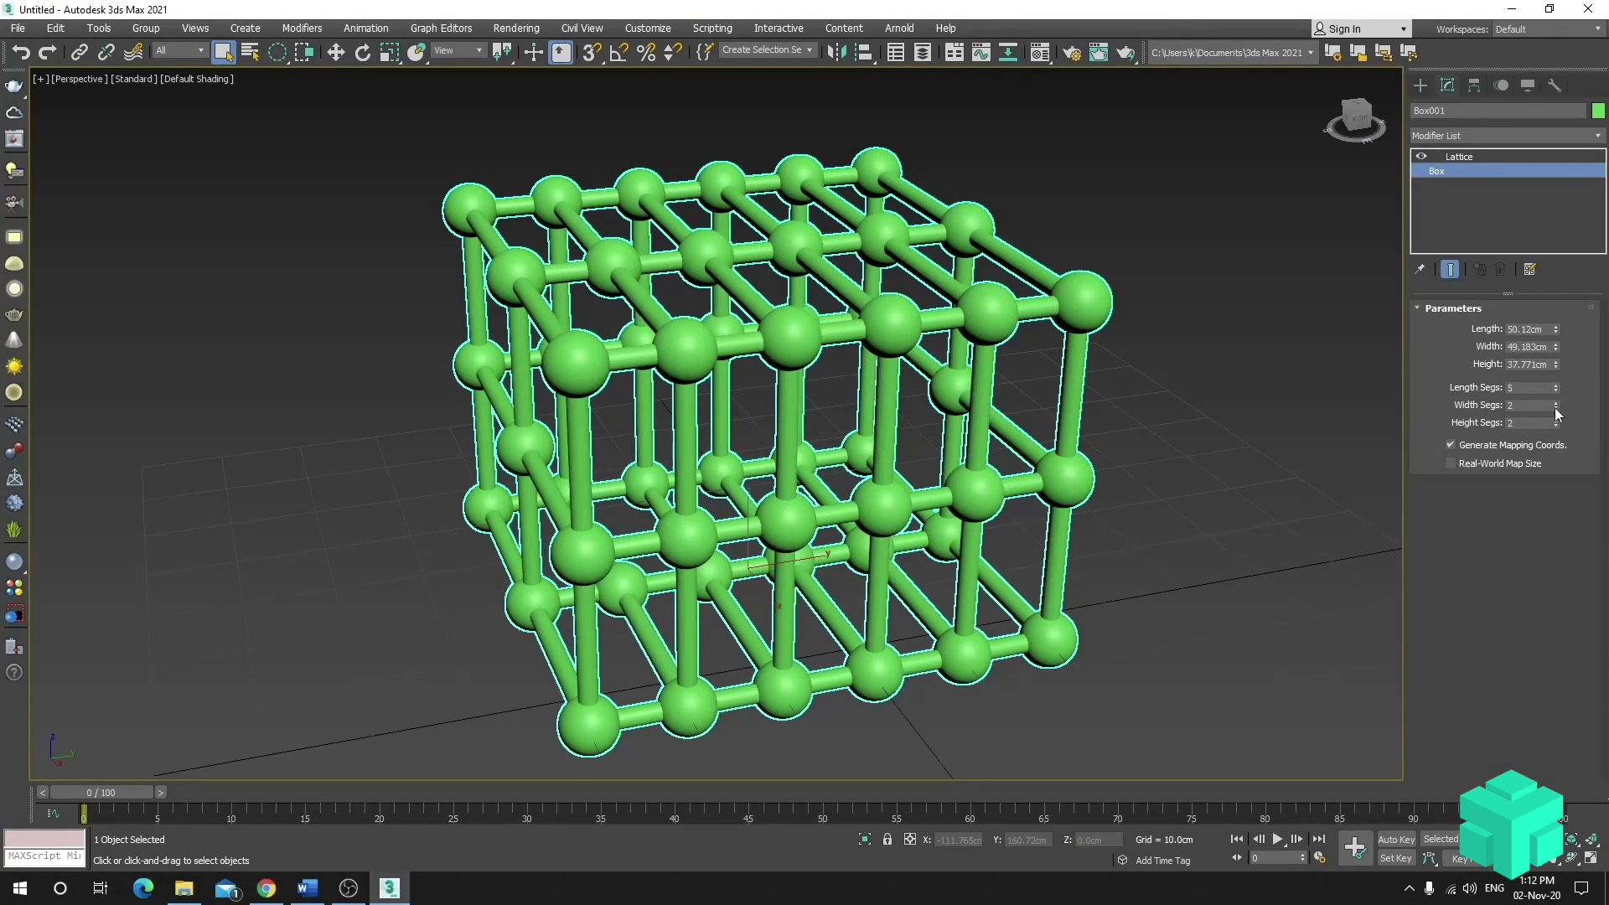
pyautogui.click(1557, 409)
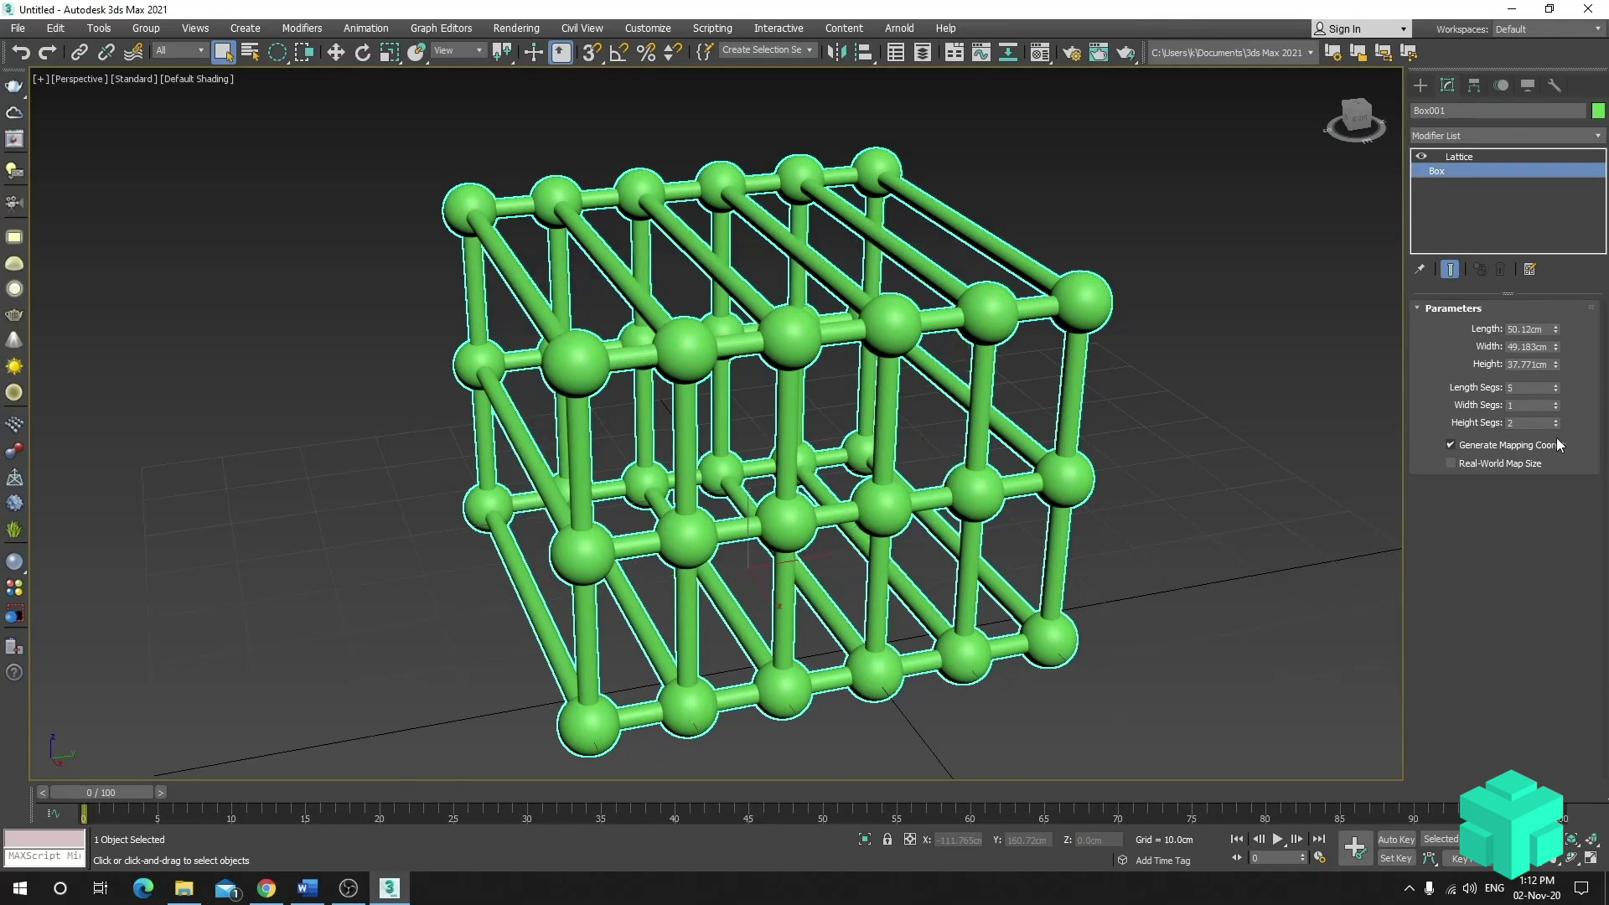
pyautogui.click(1556, 426)
pyautogui.moveTo(781, 406)
pyautogui.keyDown('alt'); pyautogui.mouseDown(button='middle')
pyautogui.moveTo(912, 404)
pyautogui.moveTo(783, 405)
pyautogui.mouseUp(button='middle'); pyautogui.keyUp('alt')
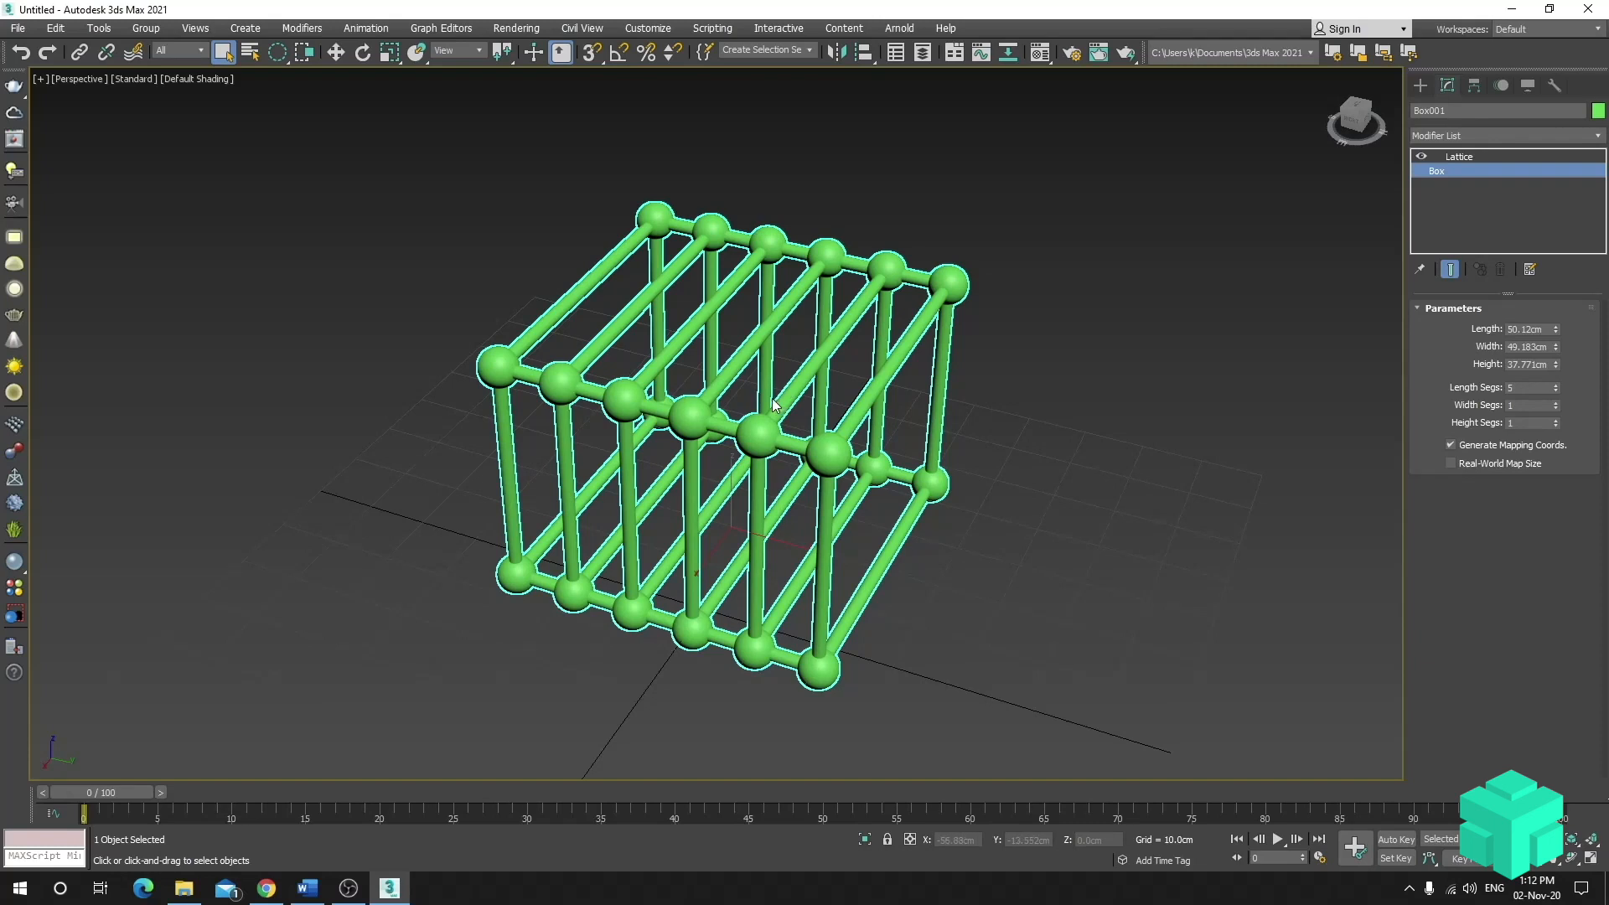
pyautogui.keyDown('alt'); pyautogui.moveTo(784, 399); pyautogui.dragTo(860, 408, button='middle'); pyautogui.keyUp('alt')
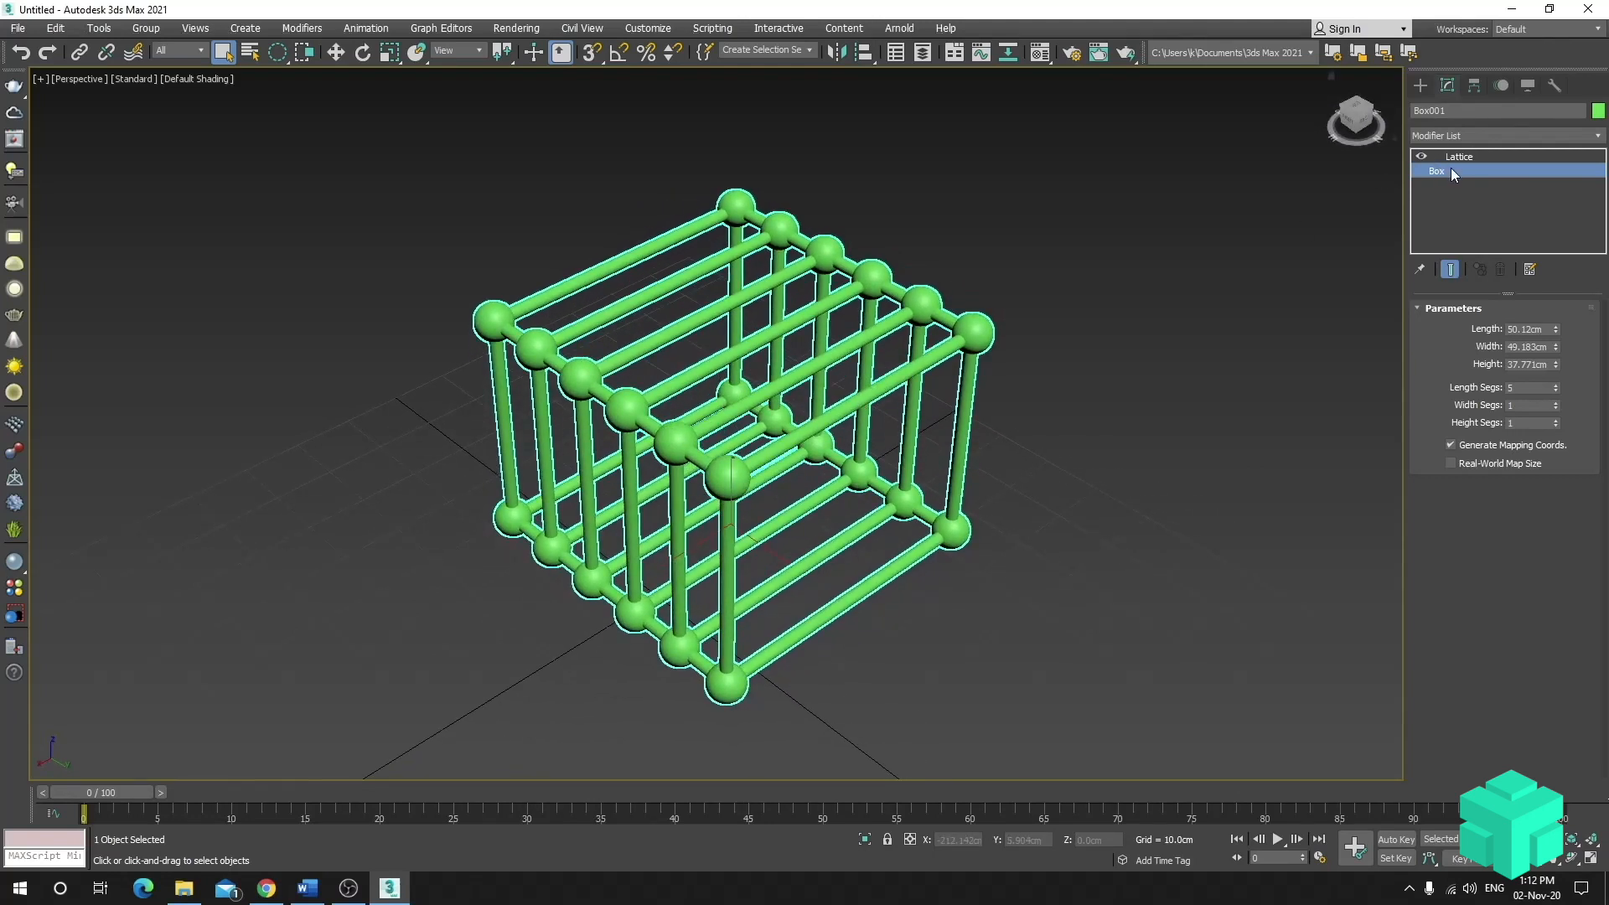
# - Create a sphere of about 26.5 cm radius beside the lattice frame
pyautogui.click(1422, 86)
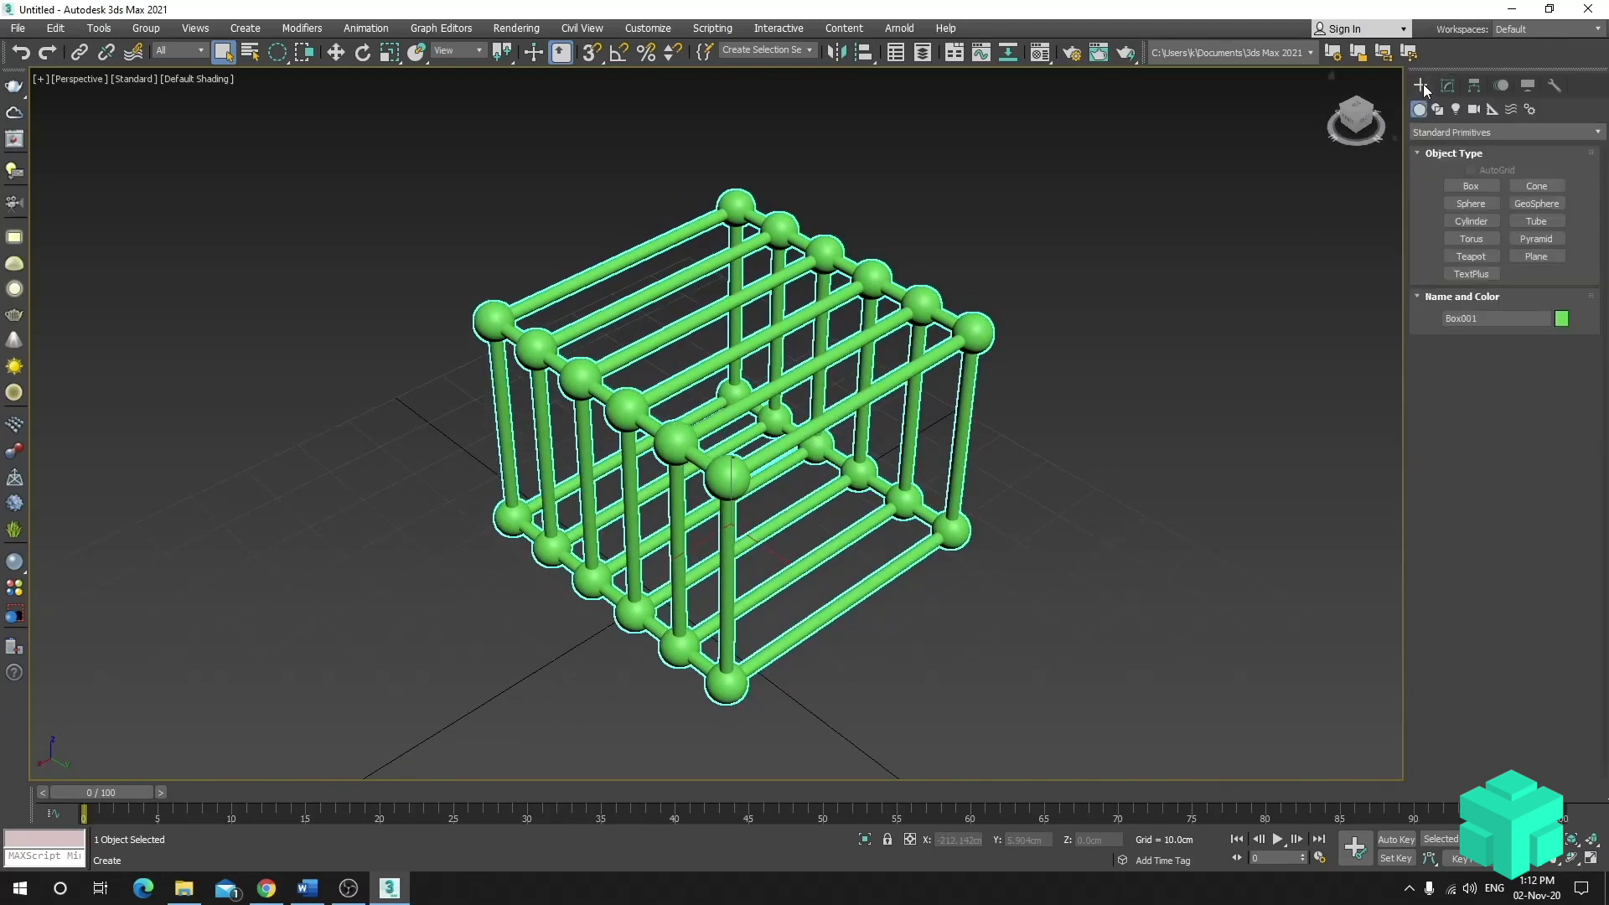
pyautogui.click(1471, 205)
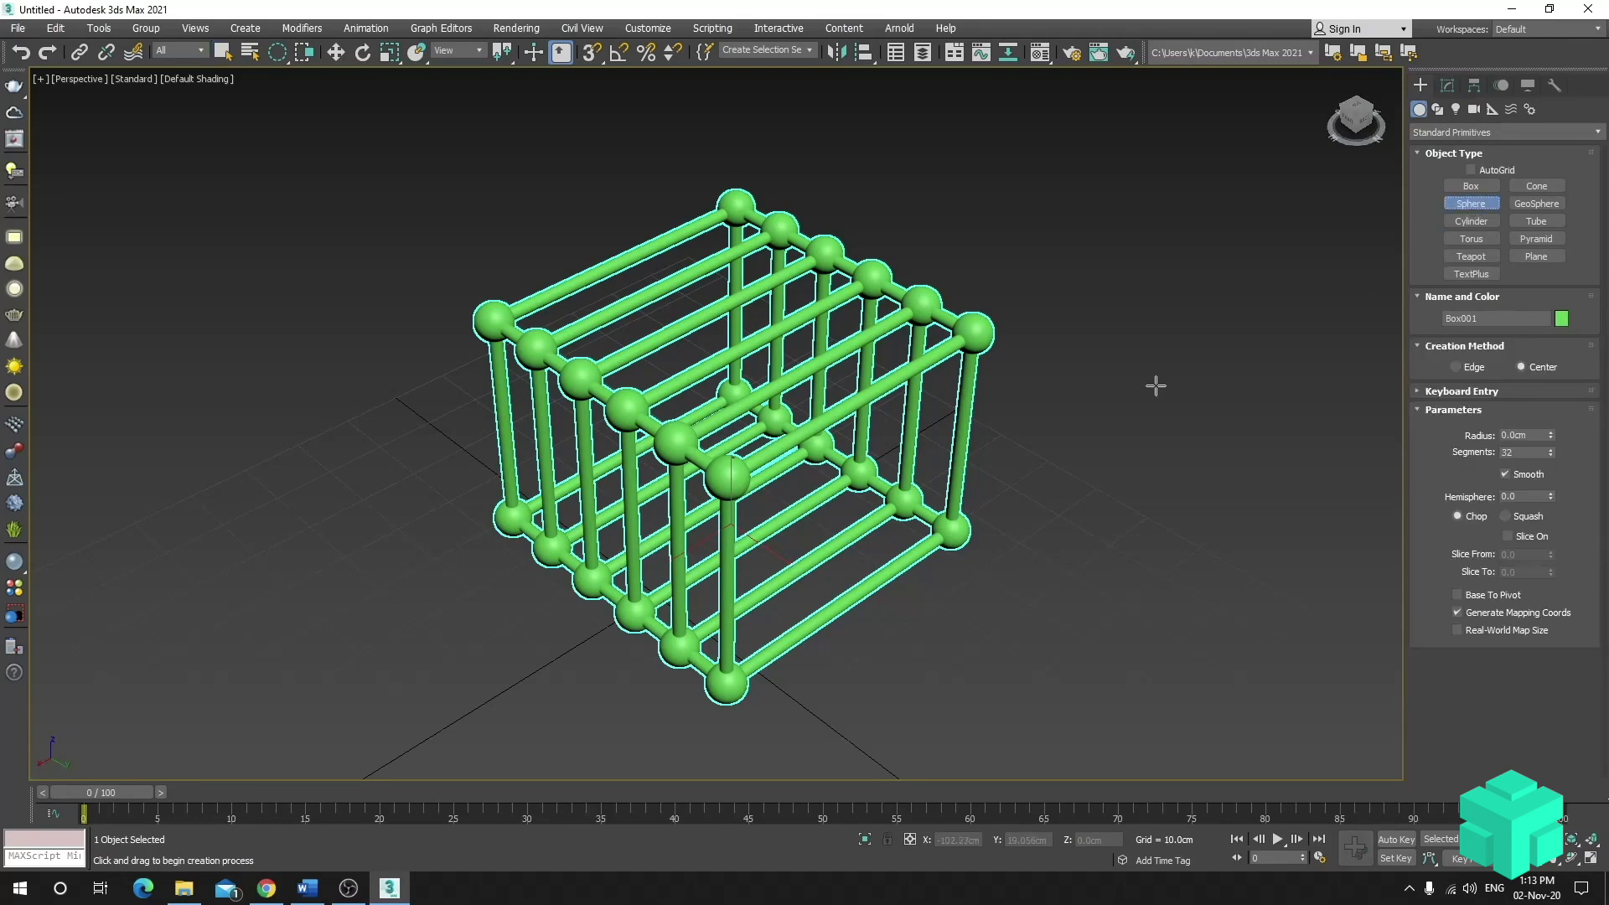
pyautogui.scroll(1, 1157, 386)
pyautogui.scroll(-3, 1071, 345)
pyautogui.moveTo(1131, 397); pyautogui.dragTo(1003, 402, button='middle')
pyautogui.moveTo(921, 525); pyautogui.dragTo(964, 600)
# - Raise the sphere to a Z position of about 15.9 cm and show edged faces
pyautogui.keyDown('alt'); pyautogui.moveTo(986, 525); pyautogui.dragTo(1054, 470, button='middle'); pyautogui.keyUp('alt')
pyautogui.press('w')
pyautogui.moveTo(943, 499)
pyautogui.mouseDown()
pyautogui.moveTo(944, 433)
pyautogui.moveTo(972, 433)
pyautogui.mouseUp()
pyautogui.press('F4')
pyautogui.keyDown('alt'); pyautogui.moveTo(1125, 400); pyautogui.dragTo(1051, 449, button='middle'); pyautogui.keyUp('alt')
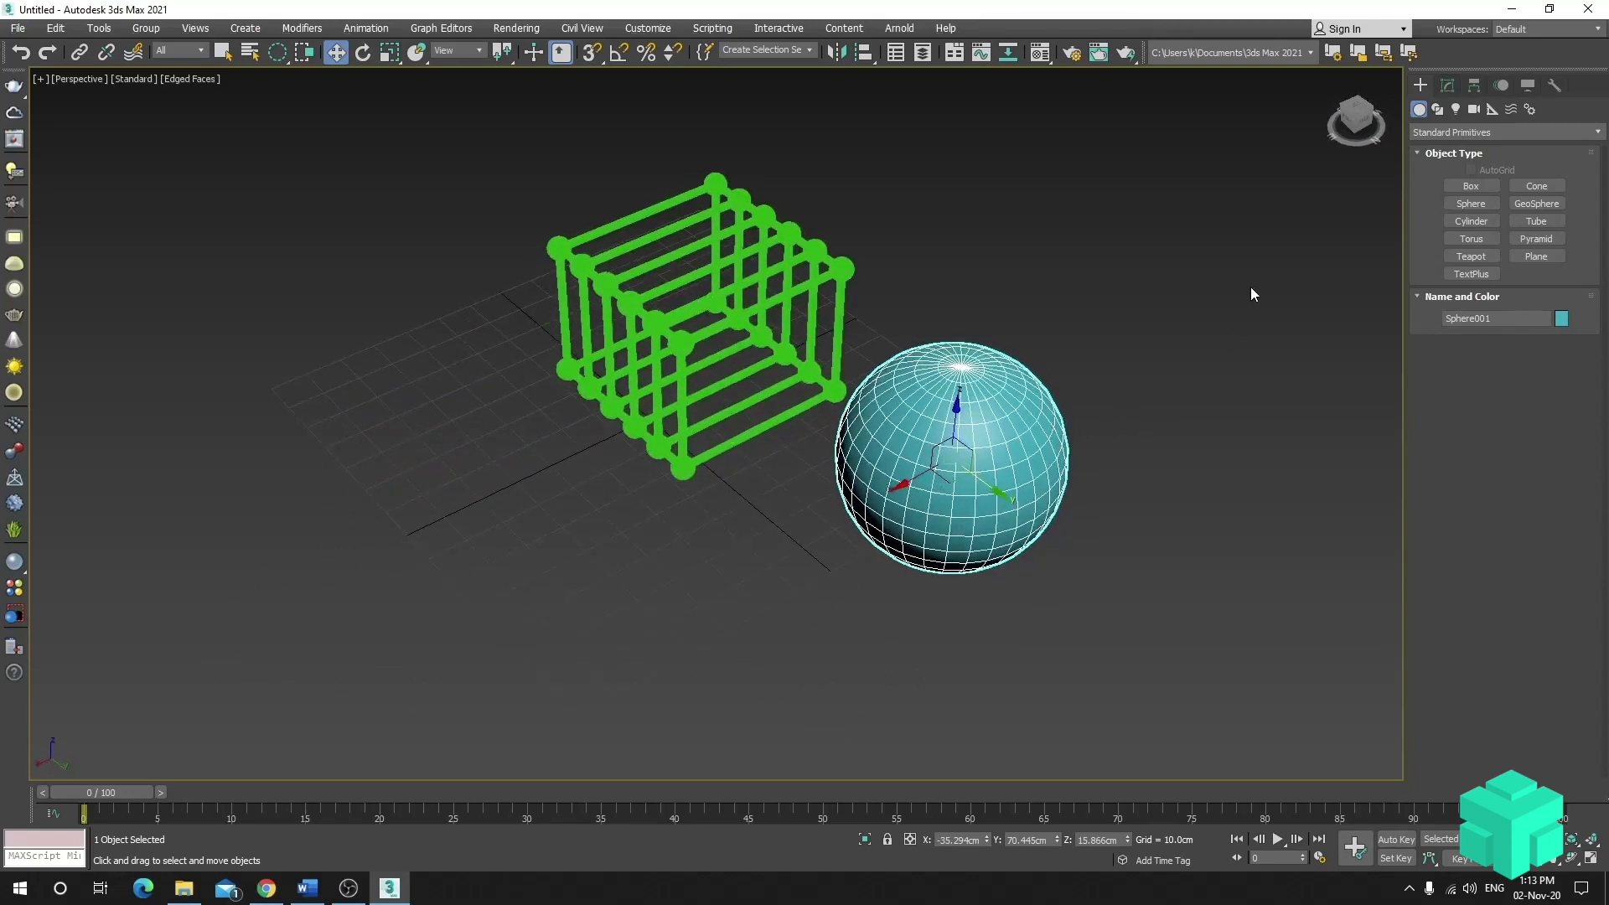
# - Copy the Lattice modifier from the box and paste it onto the sphere
pyautogui.click(847, 268)
pyautogui.click(1448, 85)
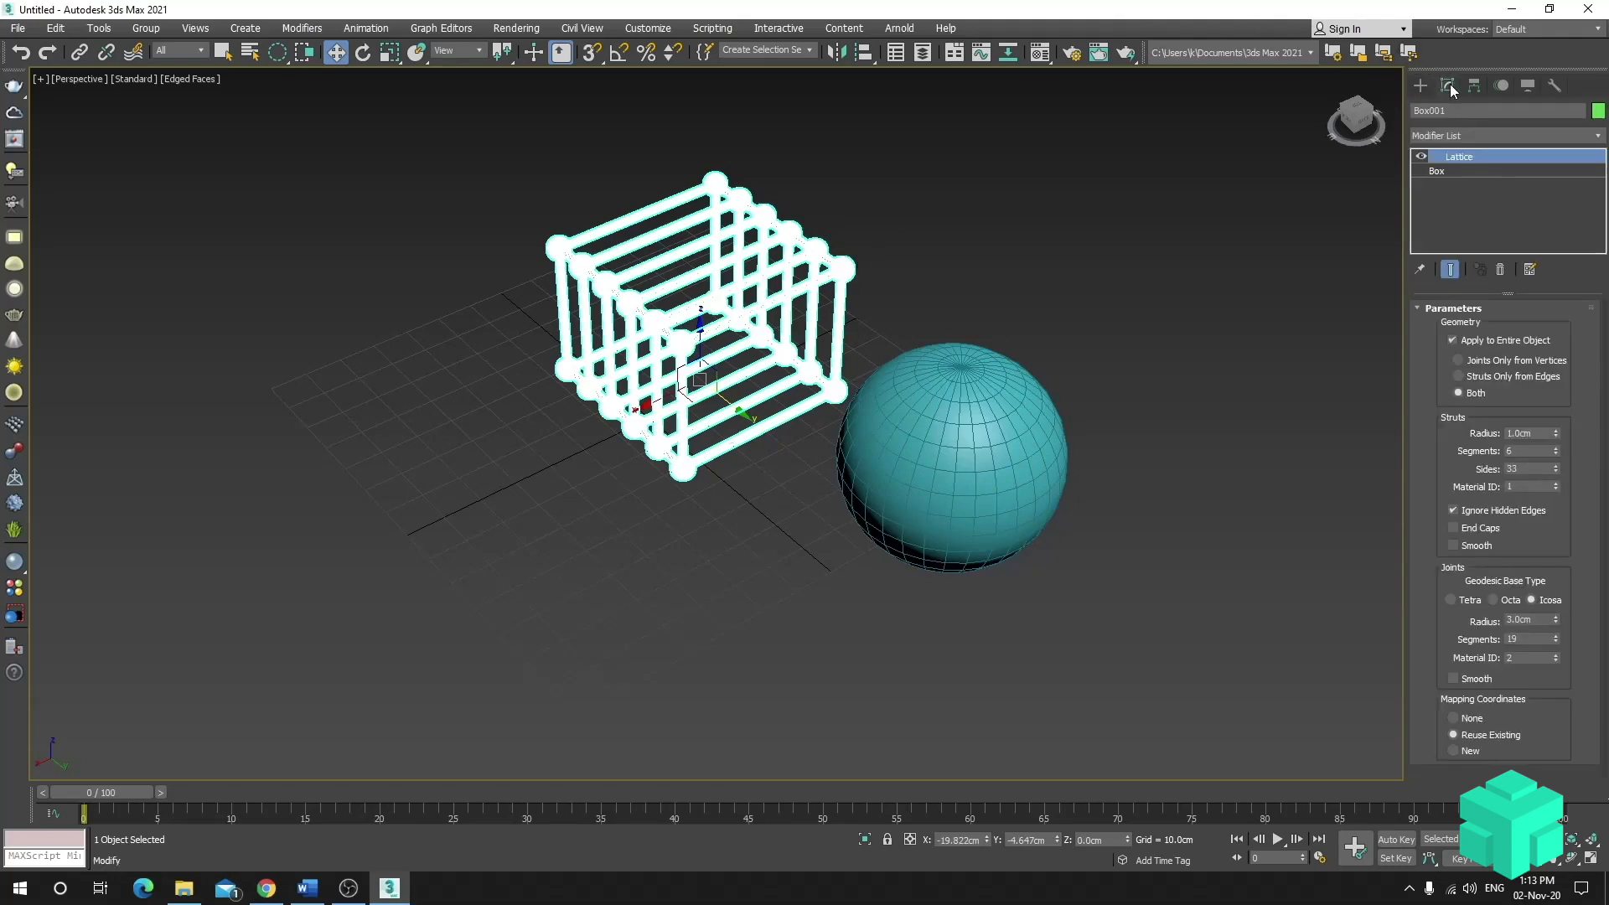
pyautogui.rightClick(1457, 156)
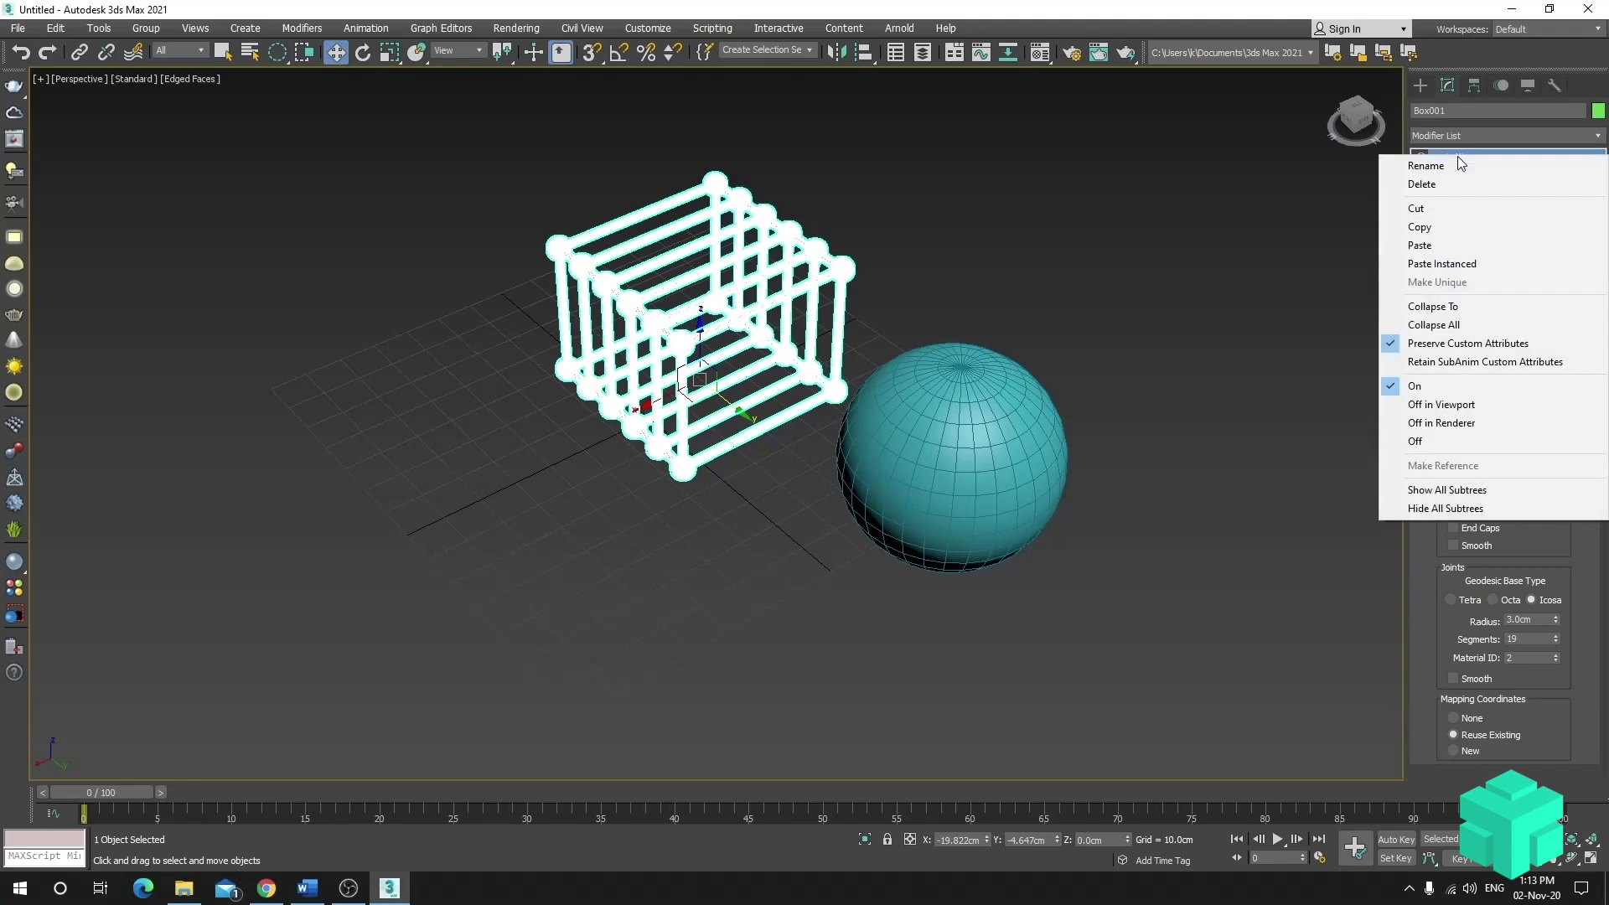
pyautogui.click(1425, 228)
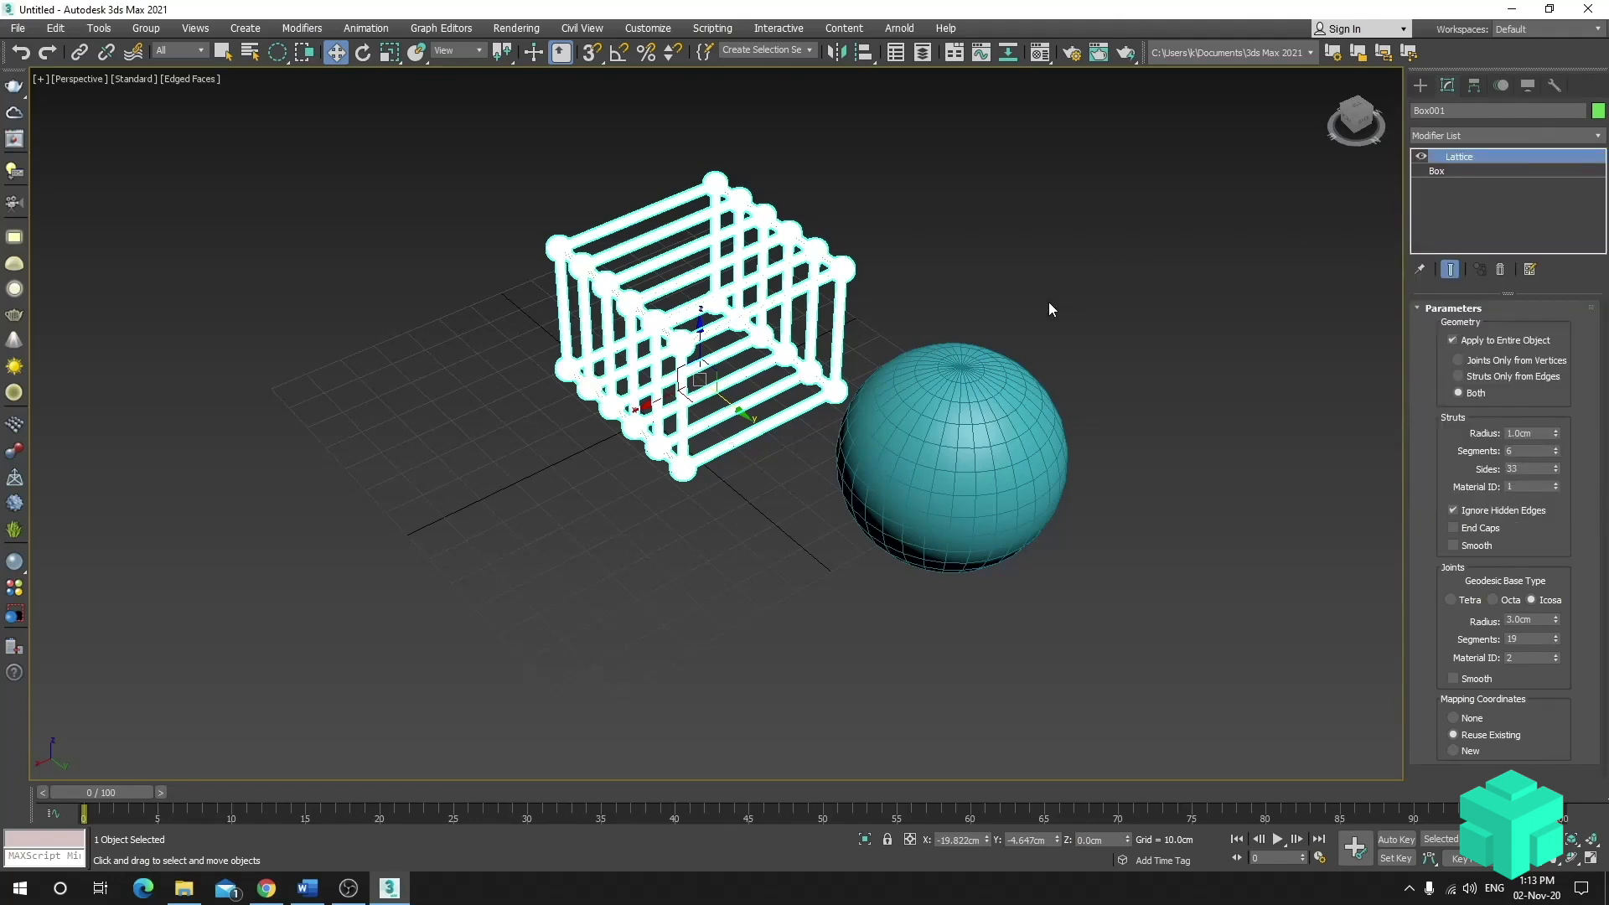
pyautogui.click(972, 439)
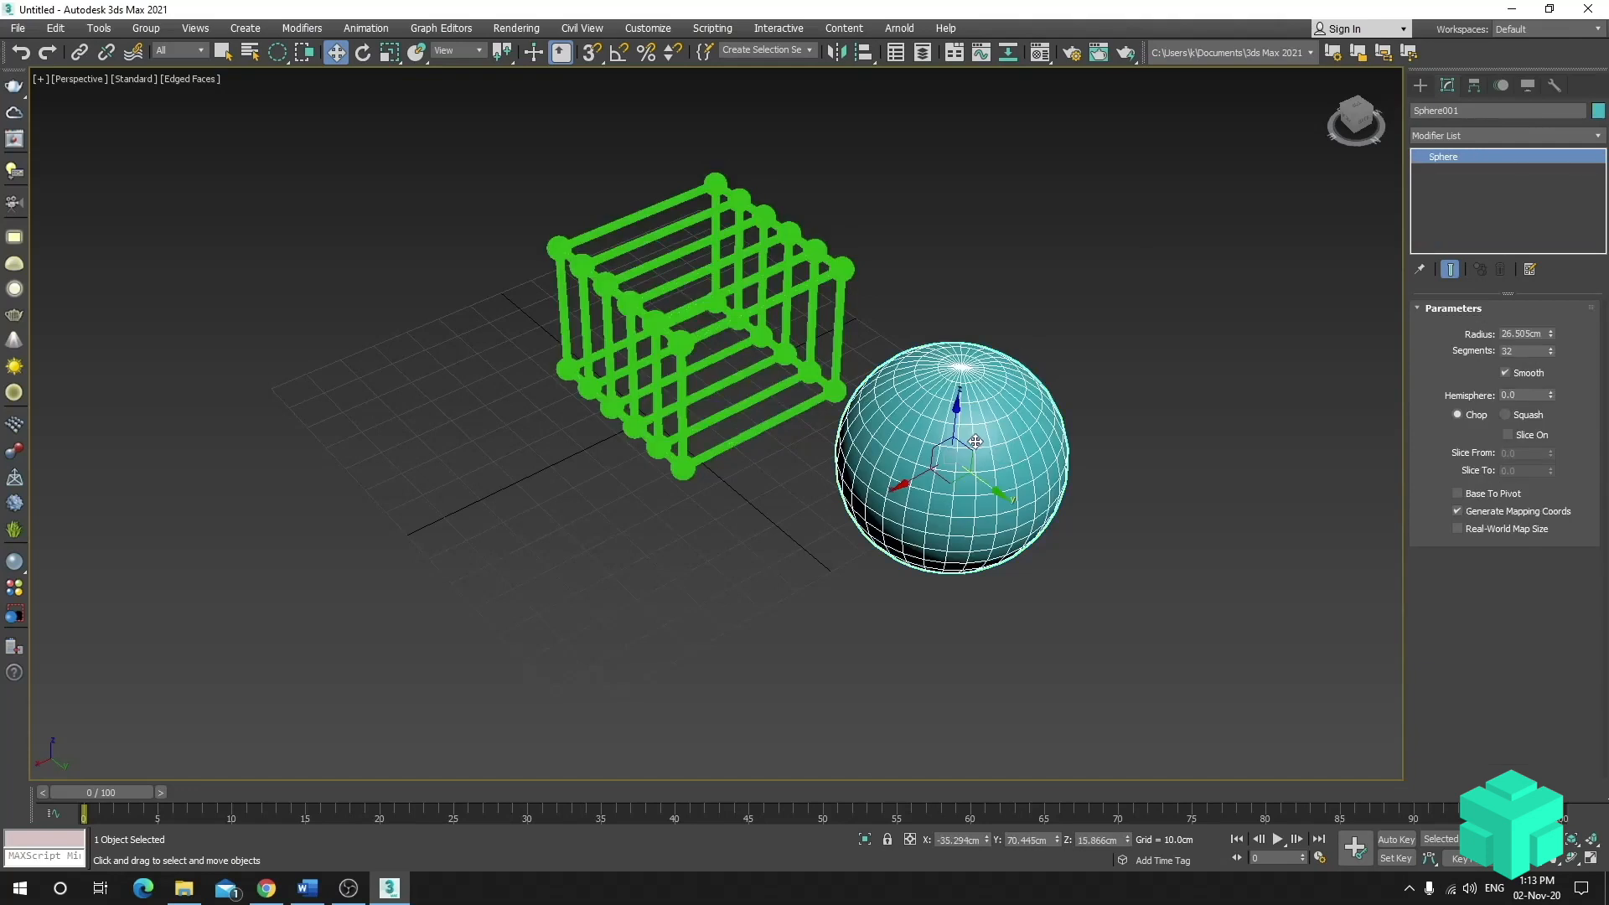
pyautogui.rightClick(1437, 158)
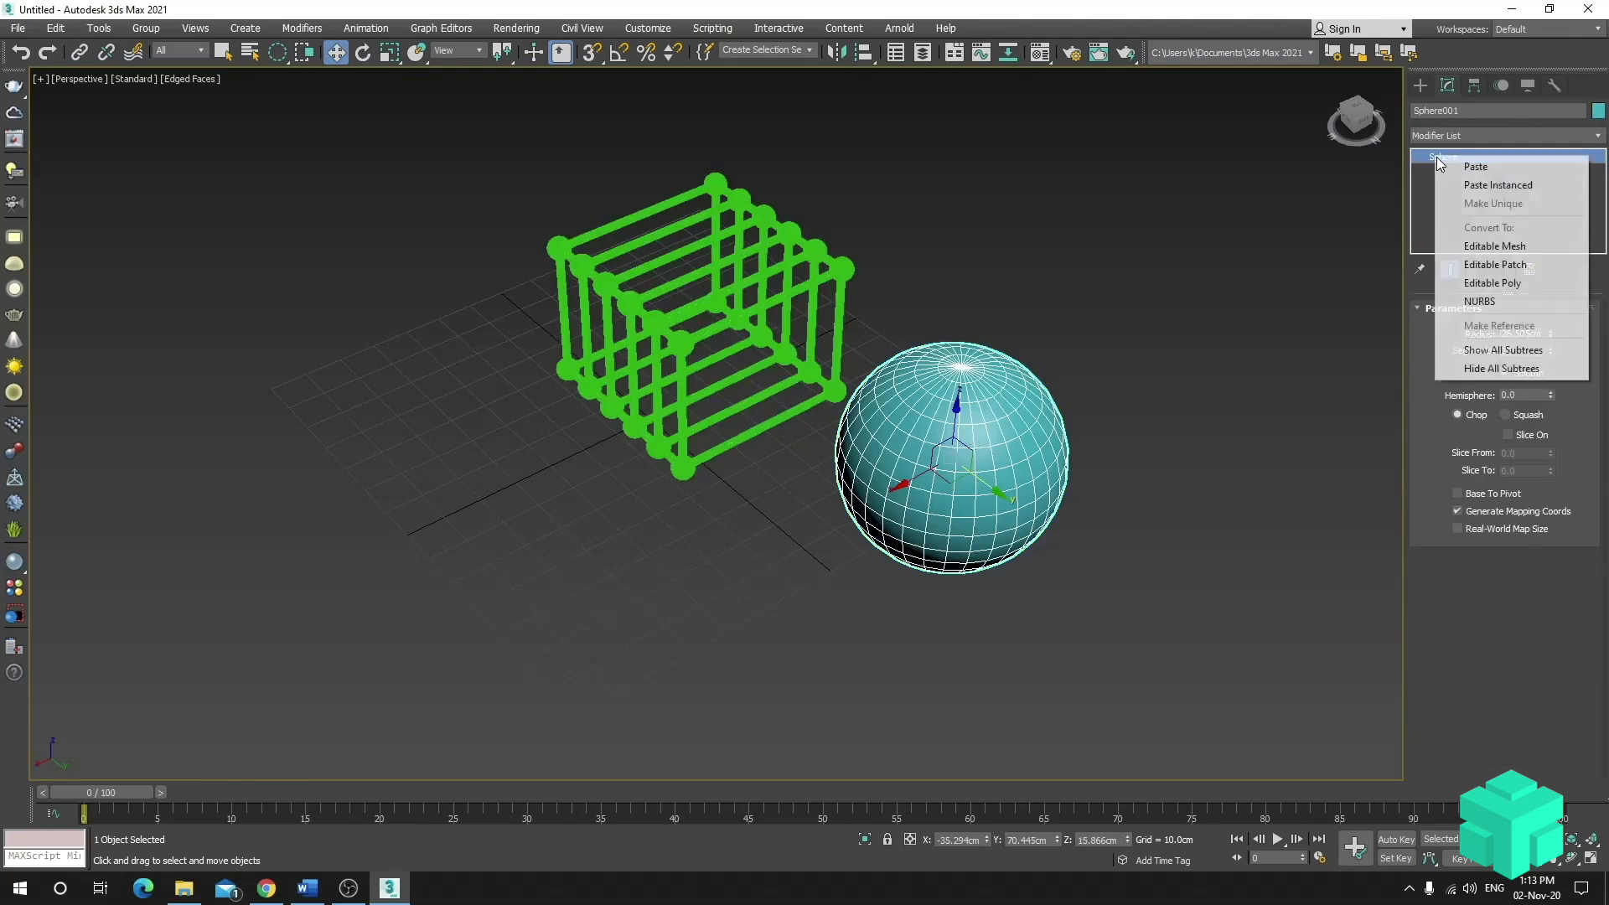
pyautogui.click(1474, 168)
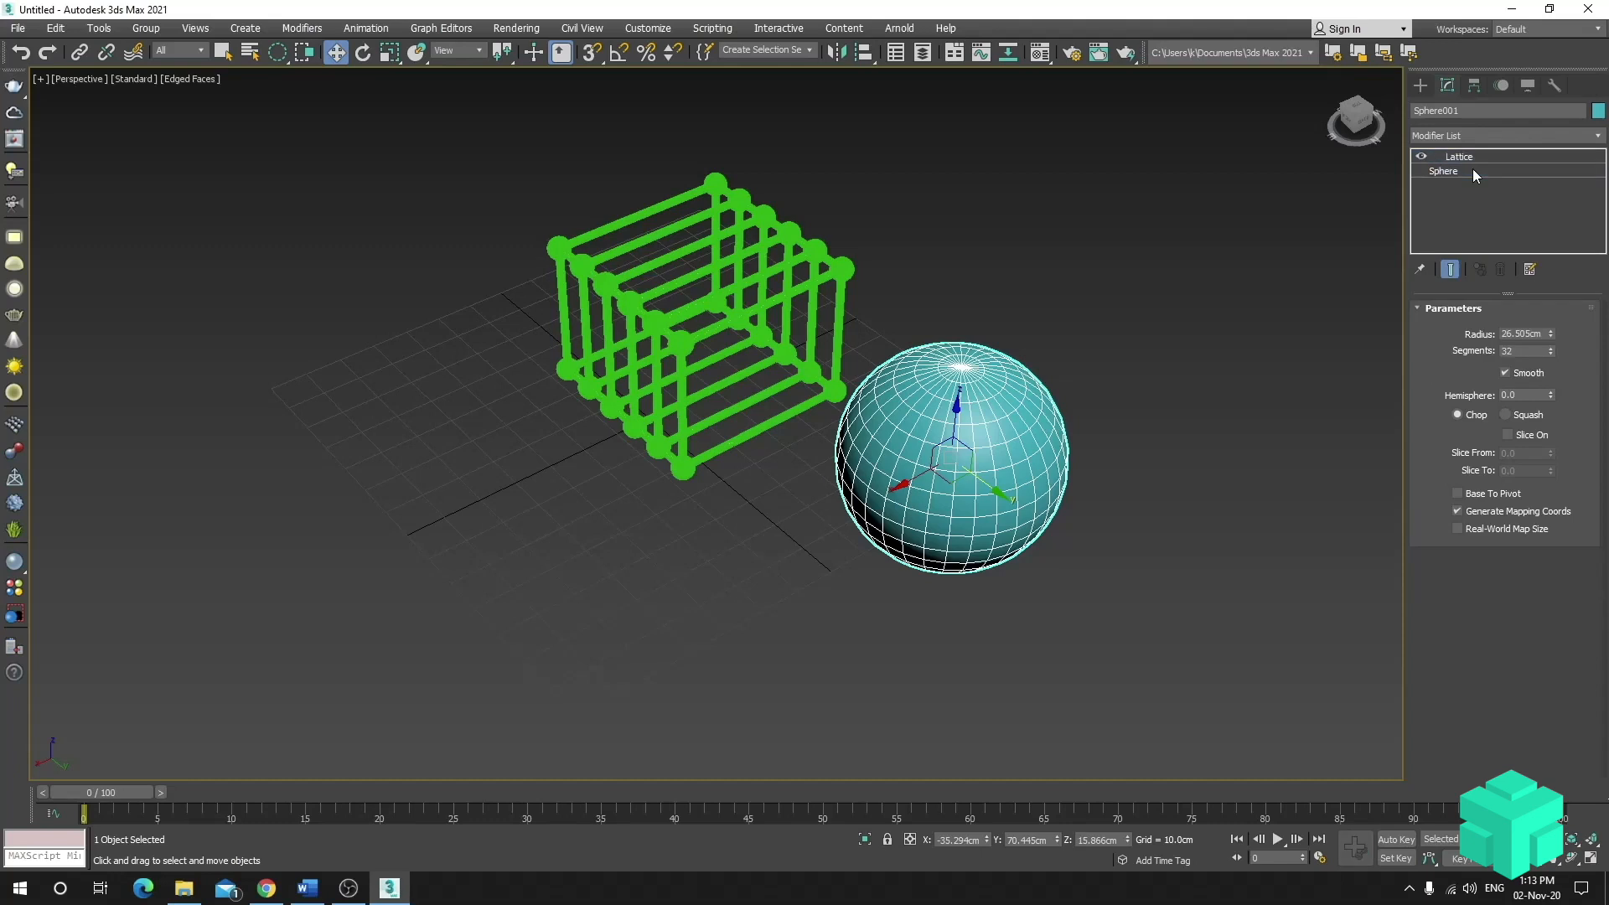
# - Deselect the sphere and turn off edged faces to inspect the pasted lattice
pyautogui.click(1186, 392)
pyautogui.press('F4')
pyautogui.keyDown('alt'); pyautogui.moveTo(1167, 341); pyautogui.dragTo(1048, 302, button='middle'); pyautogui.keyUp('alt')
pyautogui.scroll(4, 949, 260)
pyautogui.moveTo(949, 261); pyautogui.dragTo(957, 281, button='middle')
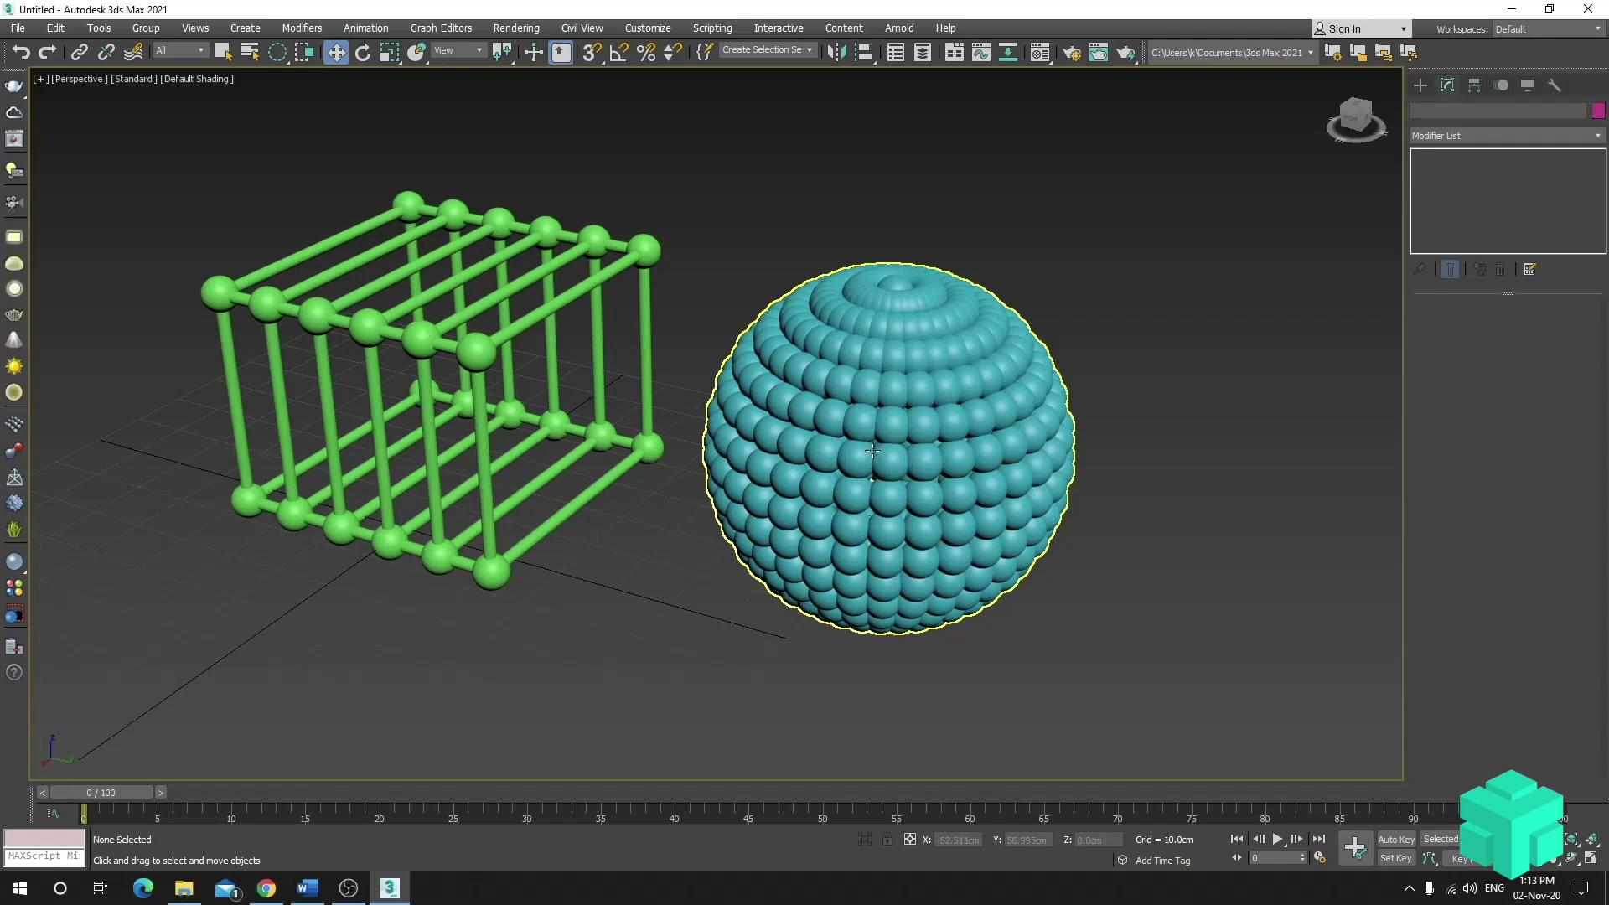
# - Try a joint radius of 1 cm on the sphere's lattice
pyautogui.click(875, 470)
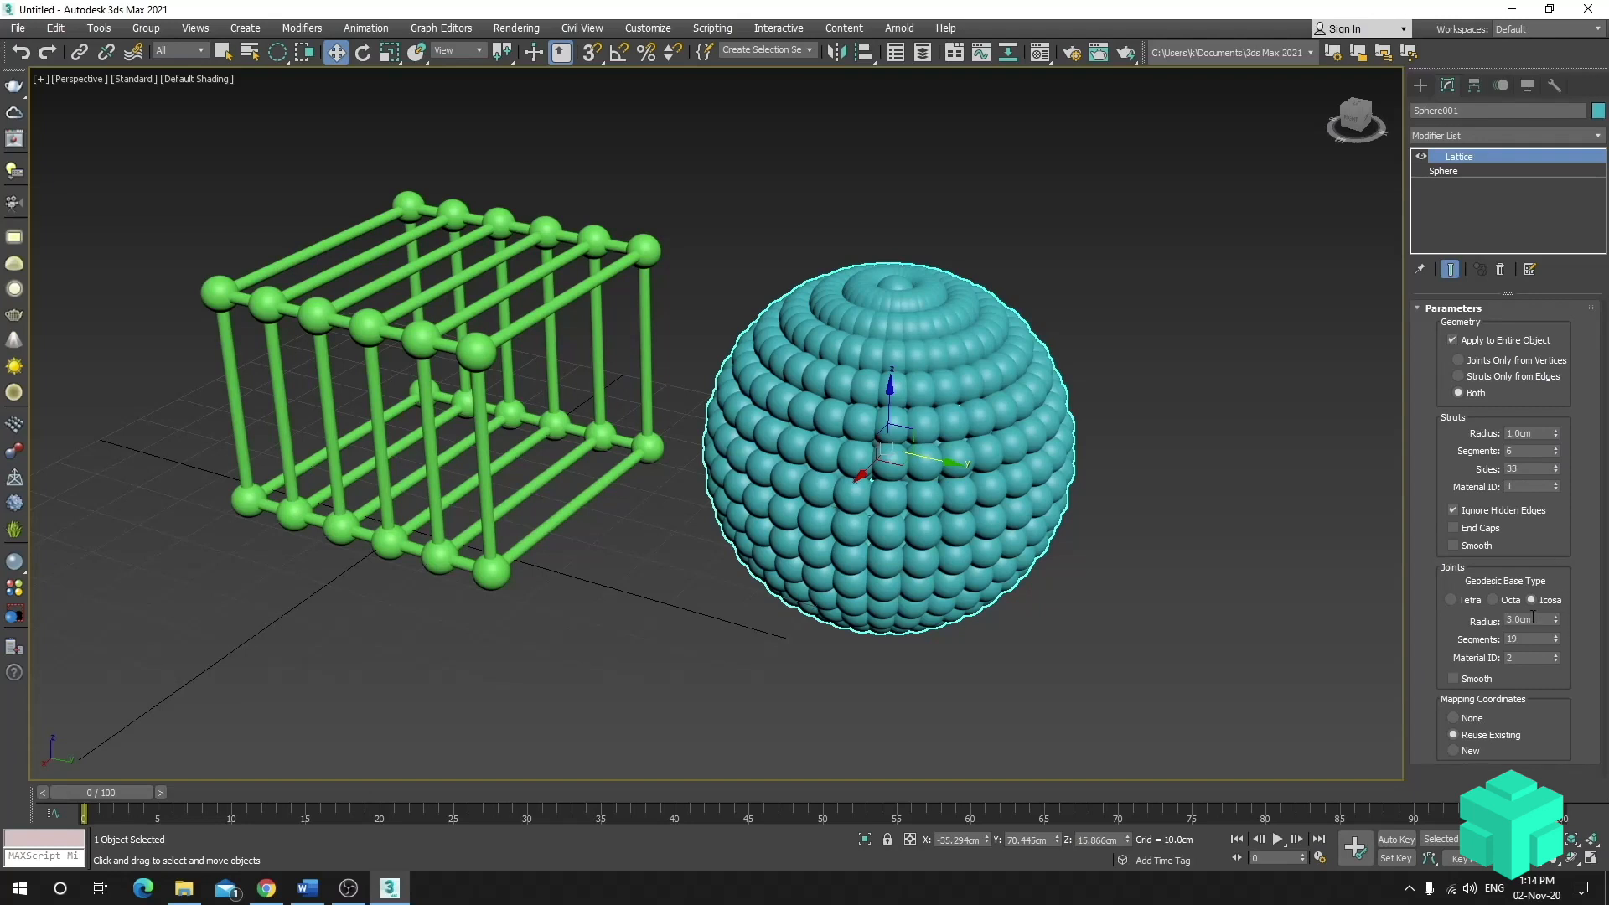
pyautogui.moveTo(1544, 619); pyautogui.dragTo(1440, 621)
pyautogui.write('1')
pyautogui.press('Return')
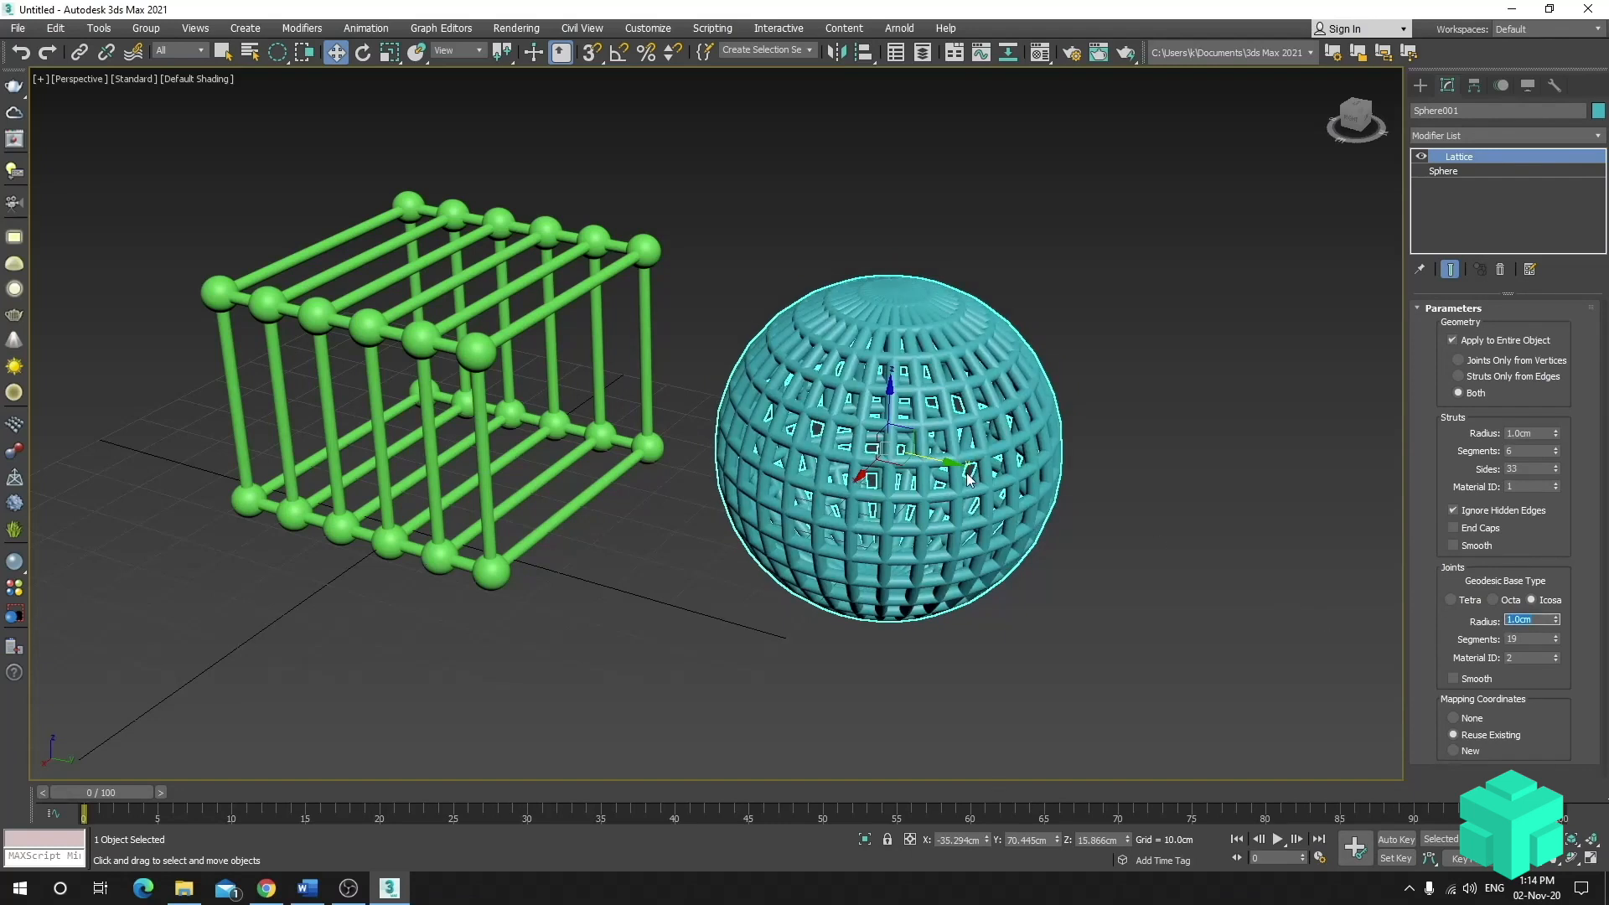
pyautogui.scroll(5, 1052, 445)
pyautogui.keyDown('alt'); pyautogui.moveTo(1055, 428); pyautogui.dragTo(779, 434, button='middle'); pyautogui.keyUp('alt')
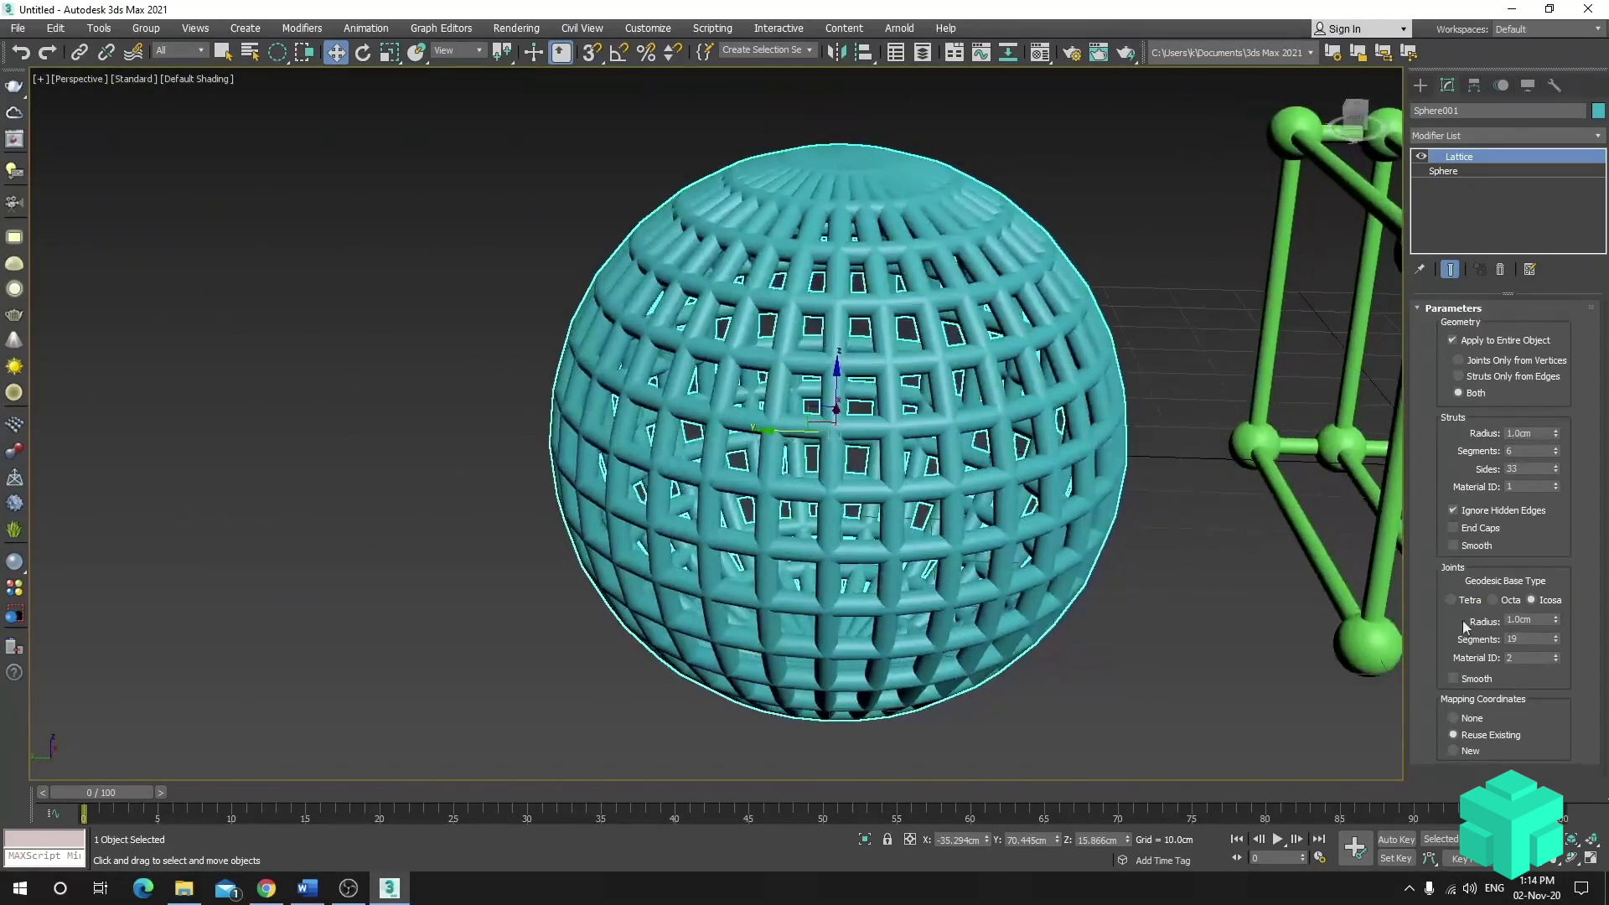
# - Set the joint radius of the sphere's lattice to 2 cm and deselect the sphere
pyautogui.doubleClick(1539, 622)
pyautogui.write('2')
pyautogui.press('Return')
pyautogui.scroll(-3, 945, 459)
pyautogui.keyDown('alt'); pyautogui.moveTo(934, 444); pyautogui.dragTo(1007, 412, button='middle'); pyautogui.keyUp('alt')
pyautogui.click(1082, 461)
pyautogui.keyDown('alt'); pyautogui.moveTo(1082, 461); pyautogui.dragTo(1038, 467, button='middle'); pyautogui.keyUp('alt')
pyautogui.scroll(3, 1039, 470)
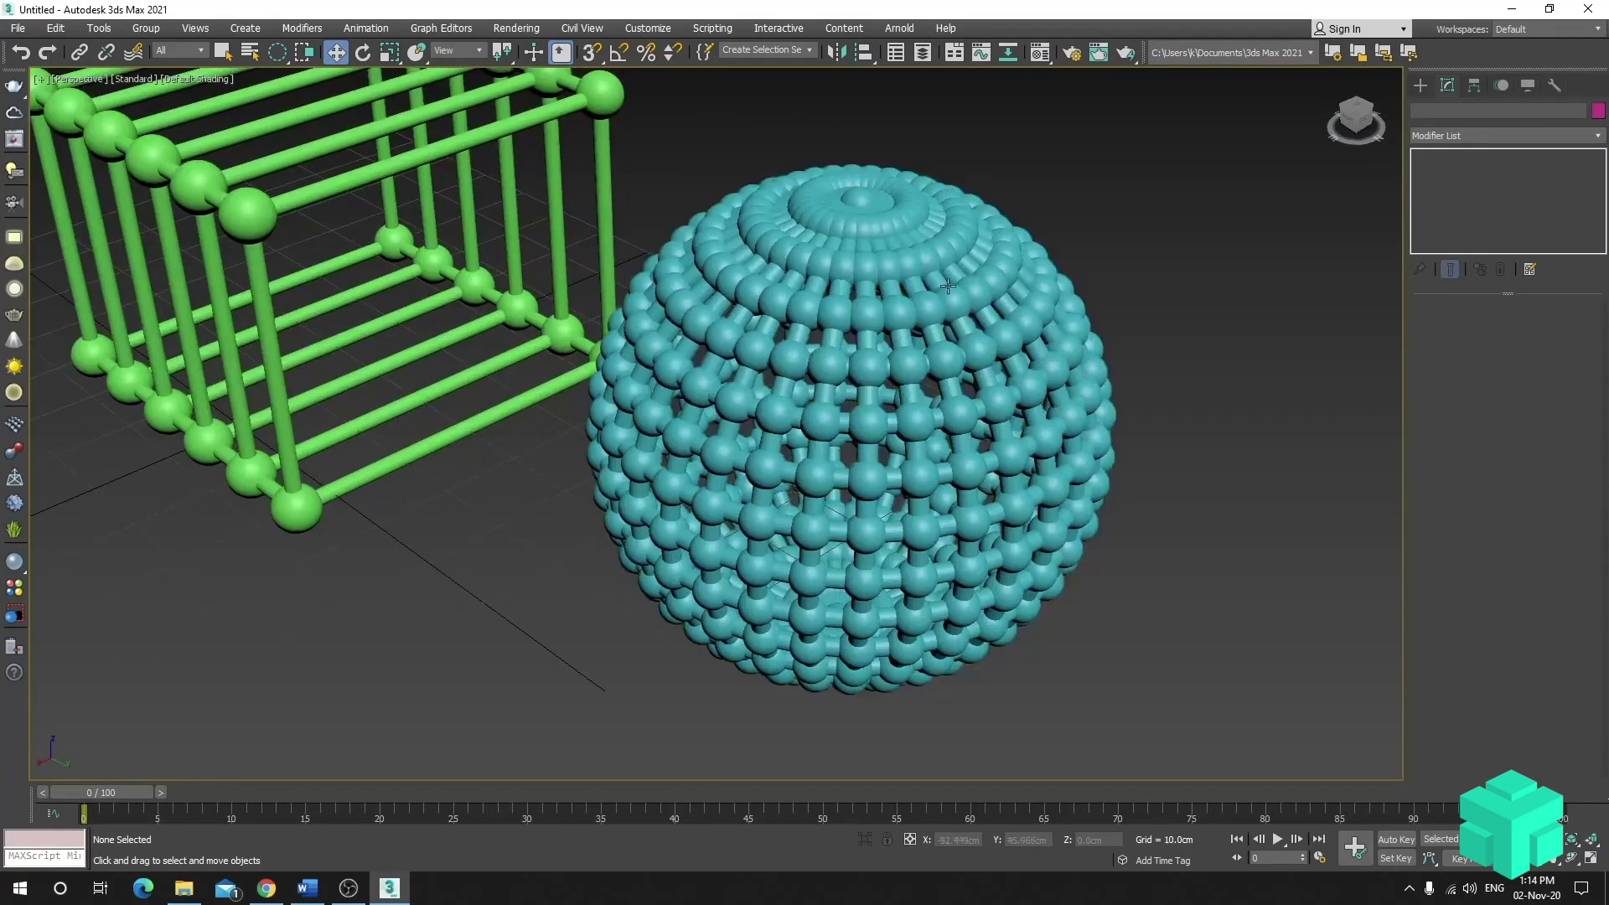
# - Switch the sphere's lattice geometry to Struts Only from Edges and deselect the sphere
pyautogui.click(825, 433)
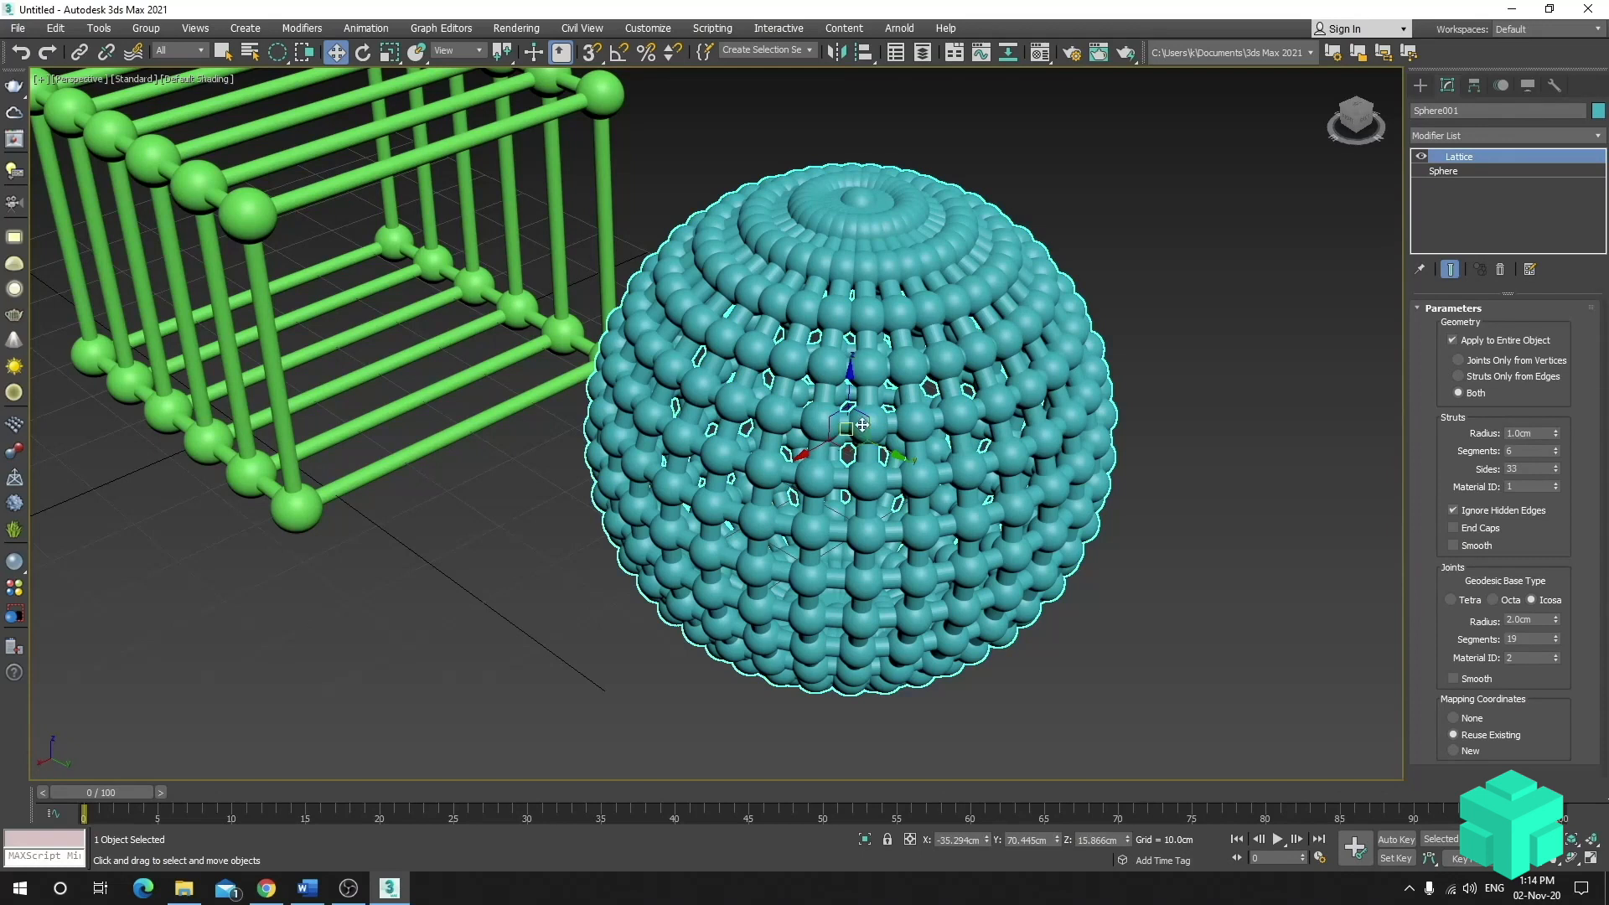
pyautogui.click(1502, 375)
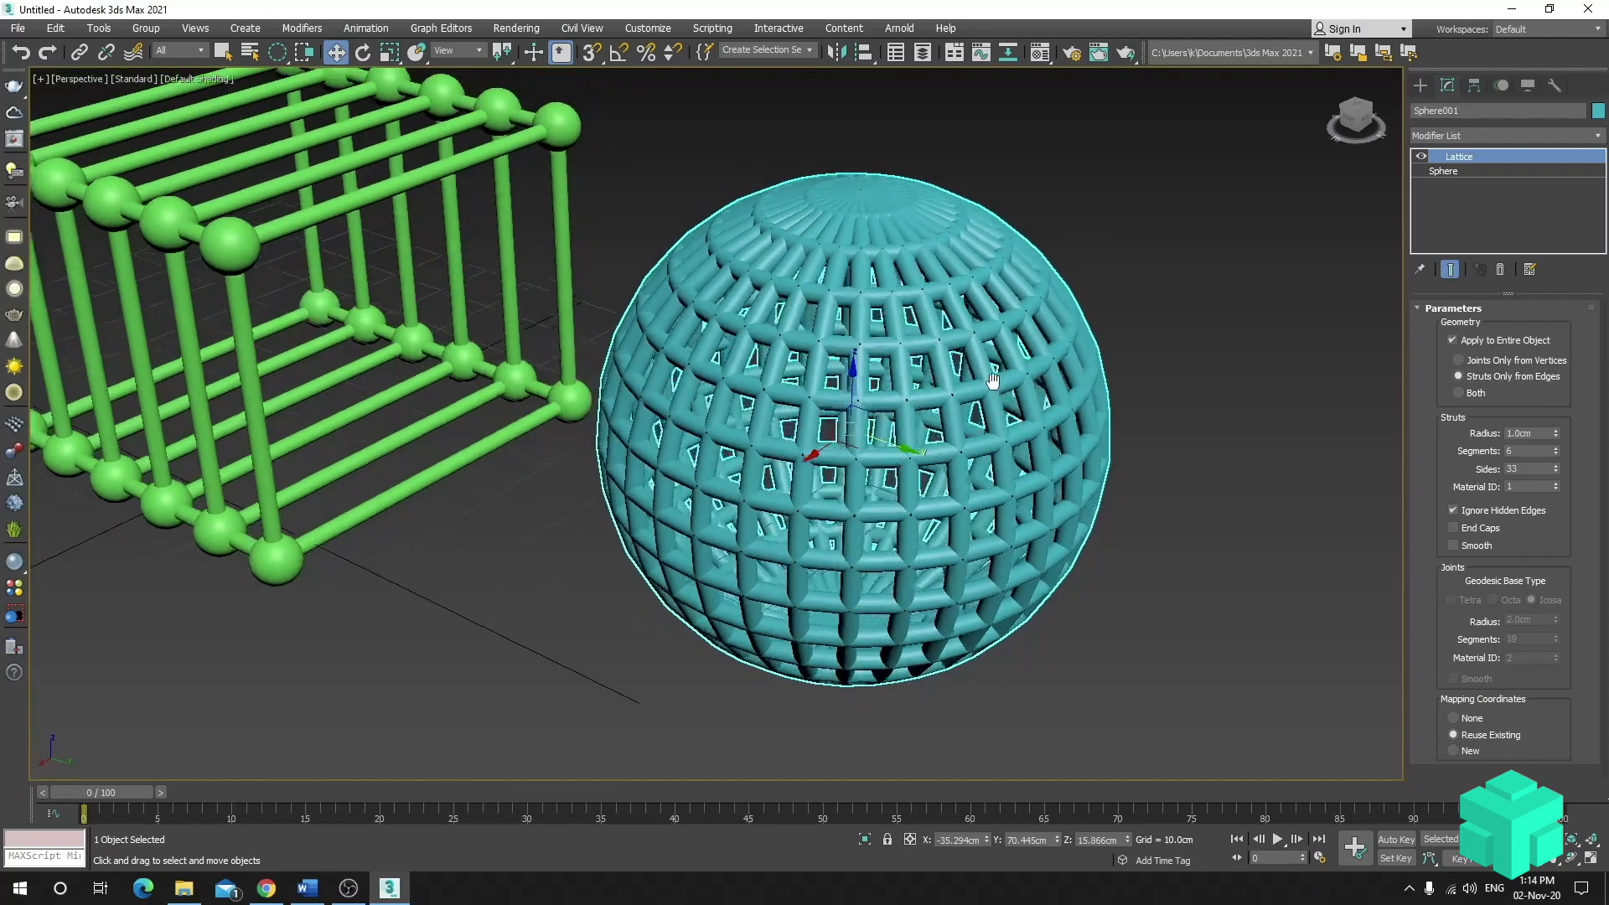
pyautogui.click(1119, 305)
pyautogui.keyDown('alt'); pyautogui.moveTo(1119, 305); pyautogui.dragTo(1128, 337, button='middle'); pyautogui.keyUp('alt')
pyautogui.scroll(-3, 1095, 288)
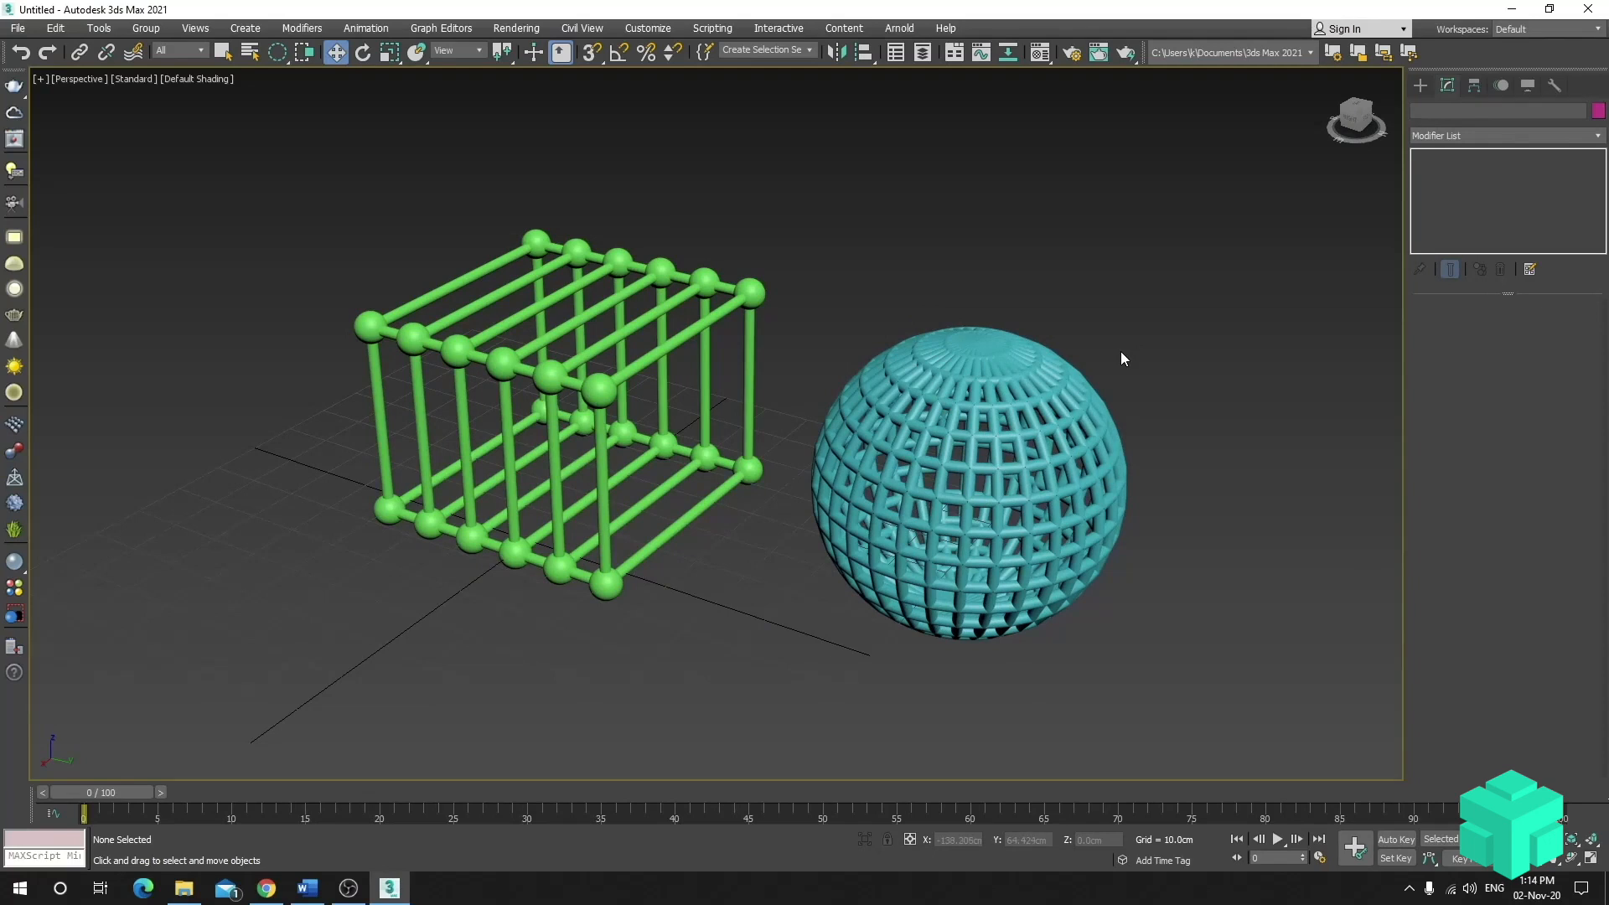
# - Replace the box's Lattice modifier with an instanced copy of the sphere's Lattice modifier
pyautogui.click(992, 329)
pyautogui.rightClick(1477, 157)
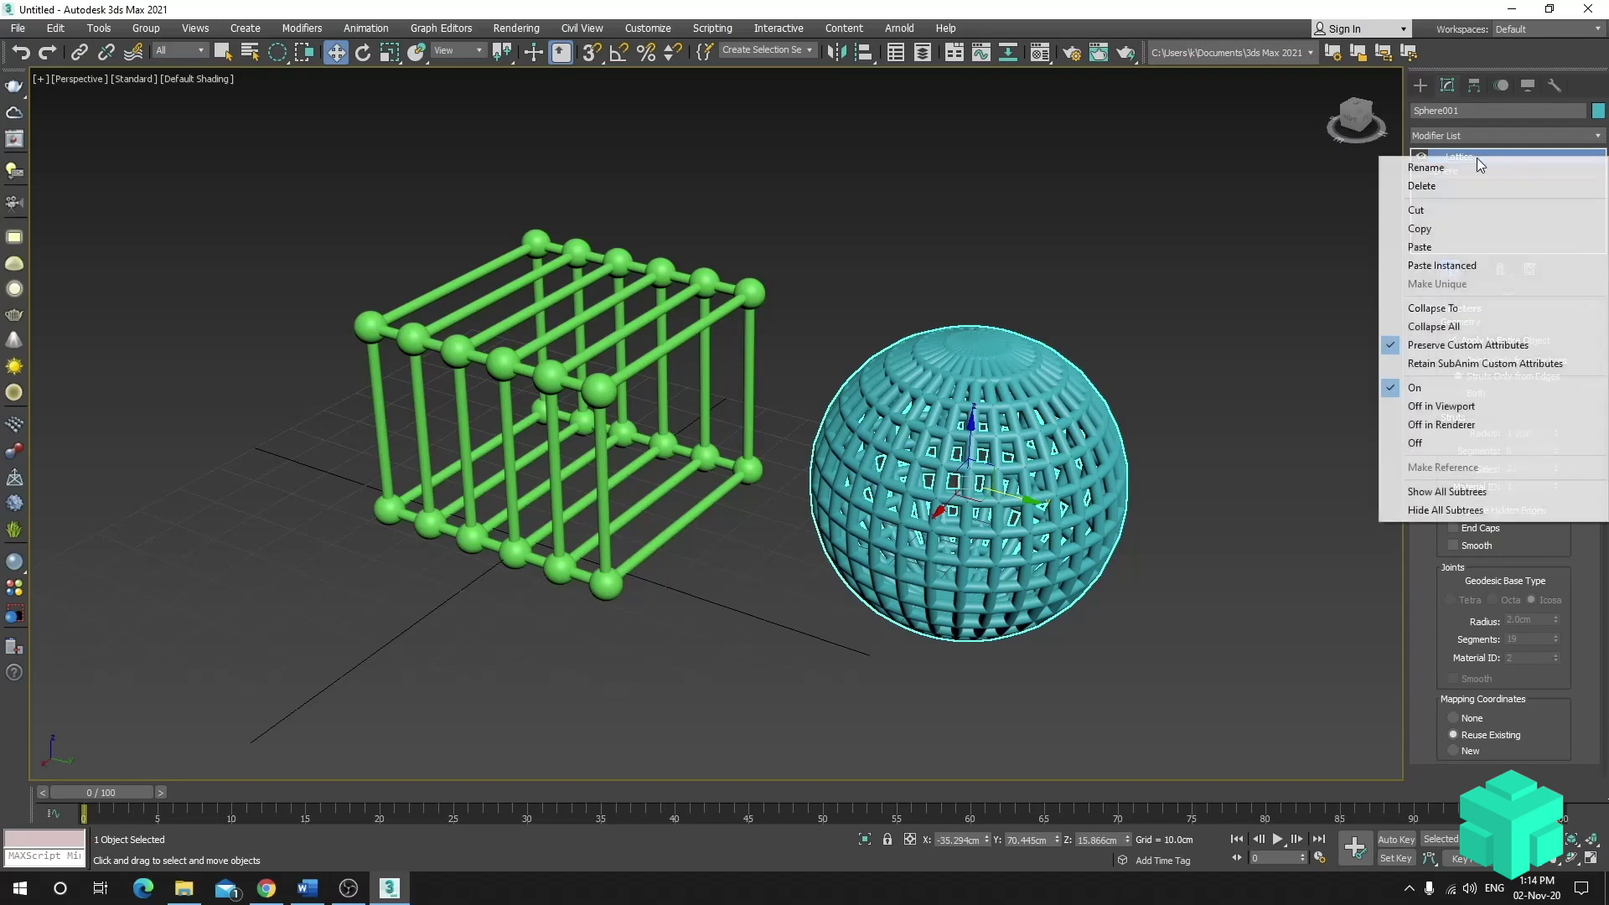
pyautogui.click(1428, 229)
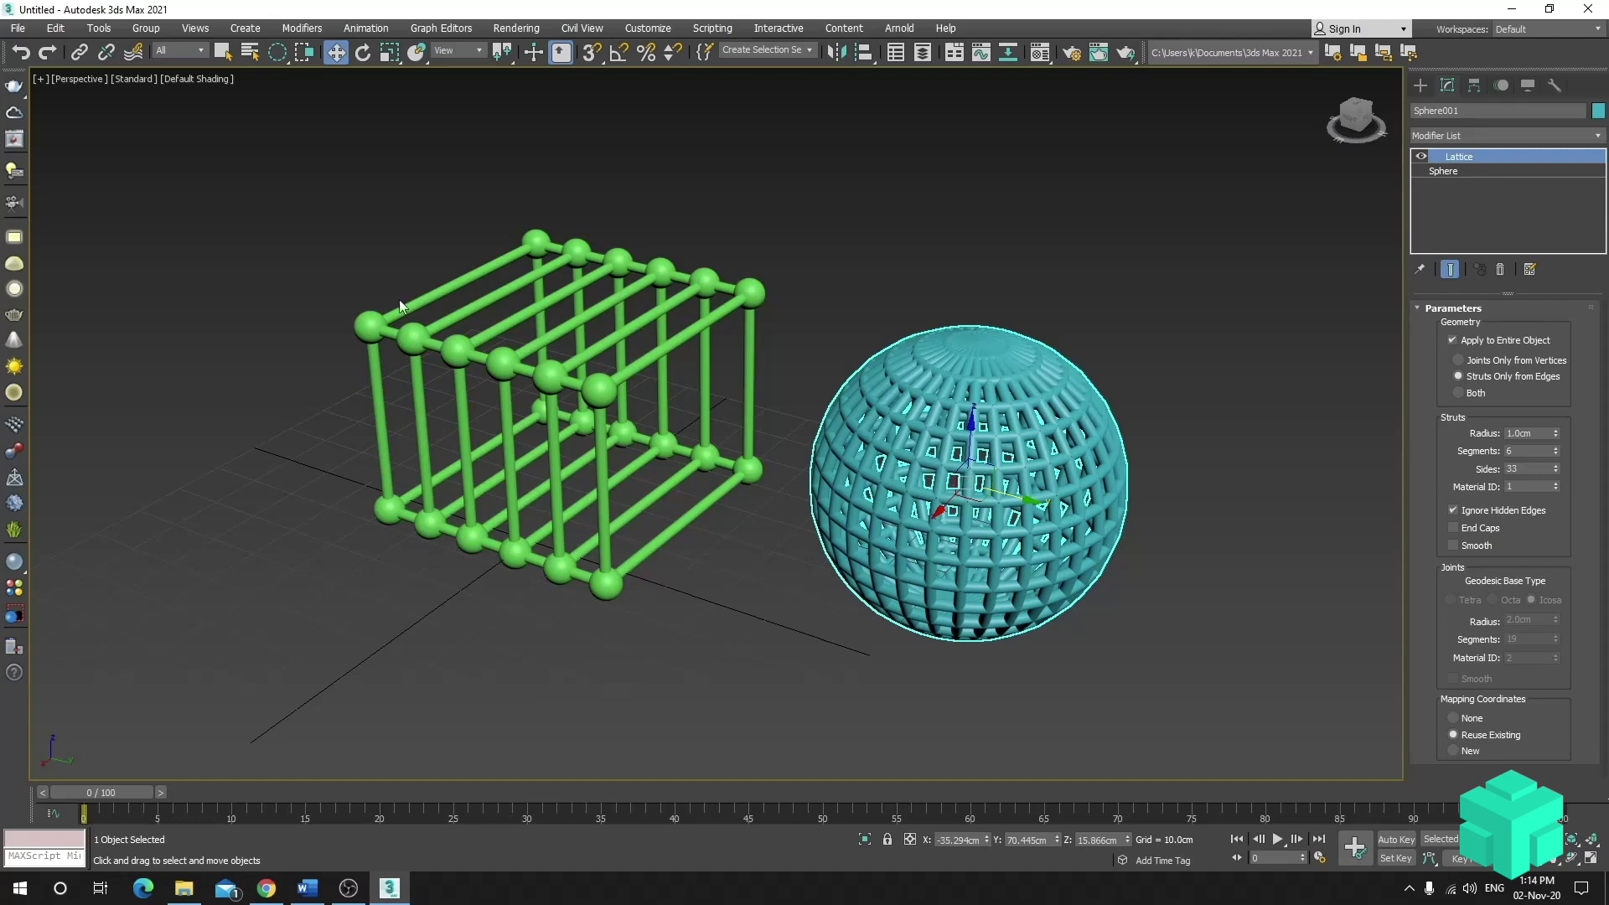
pyautogui.click(579, 369)
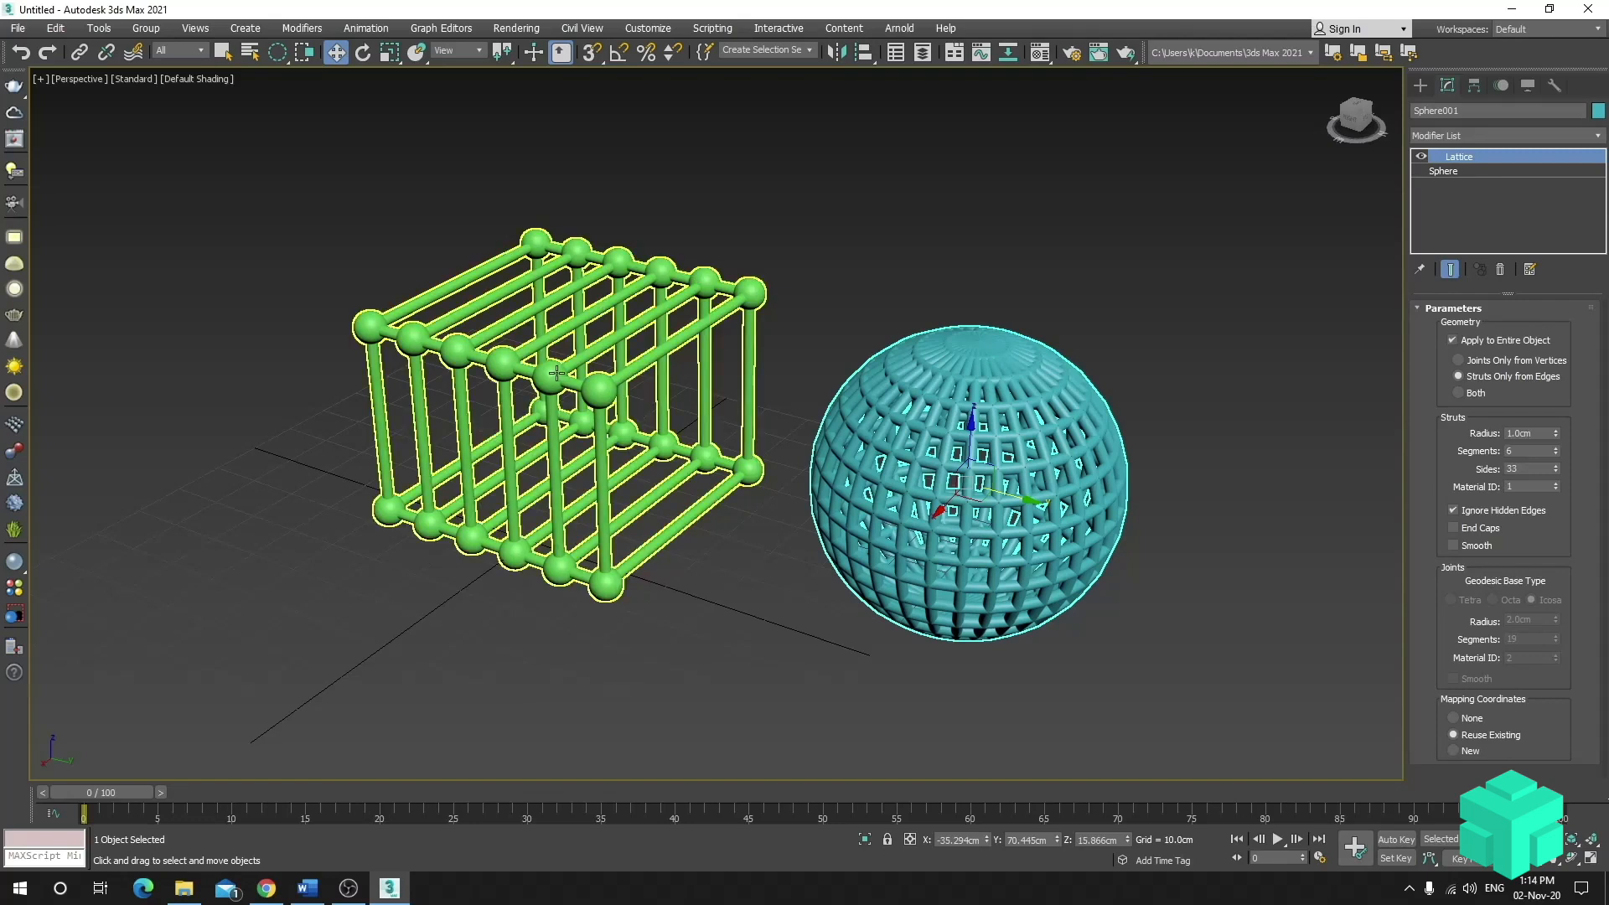
pyautogui.click(1501, 270)
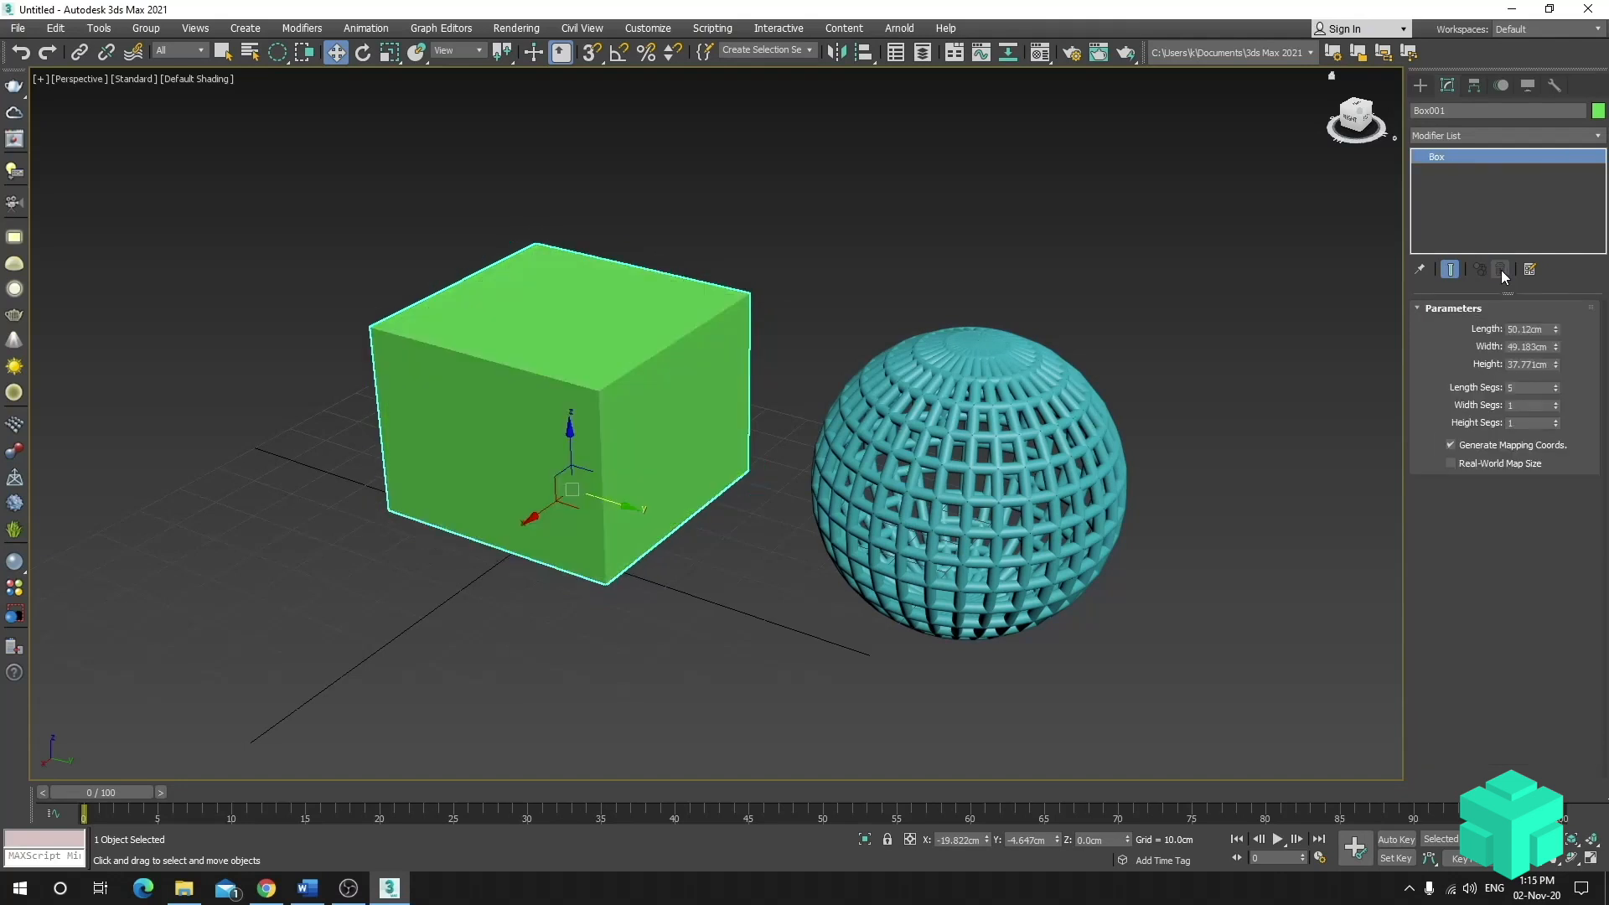
pyautogui.rightClick(1439, 161)
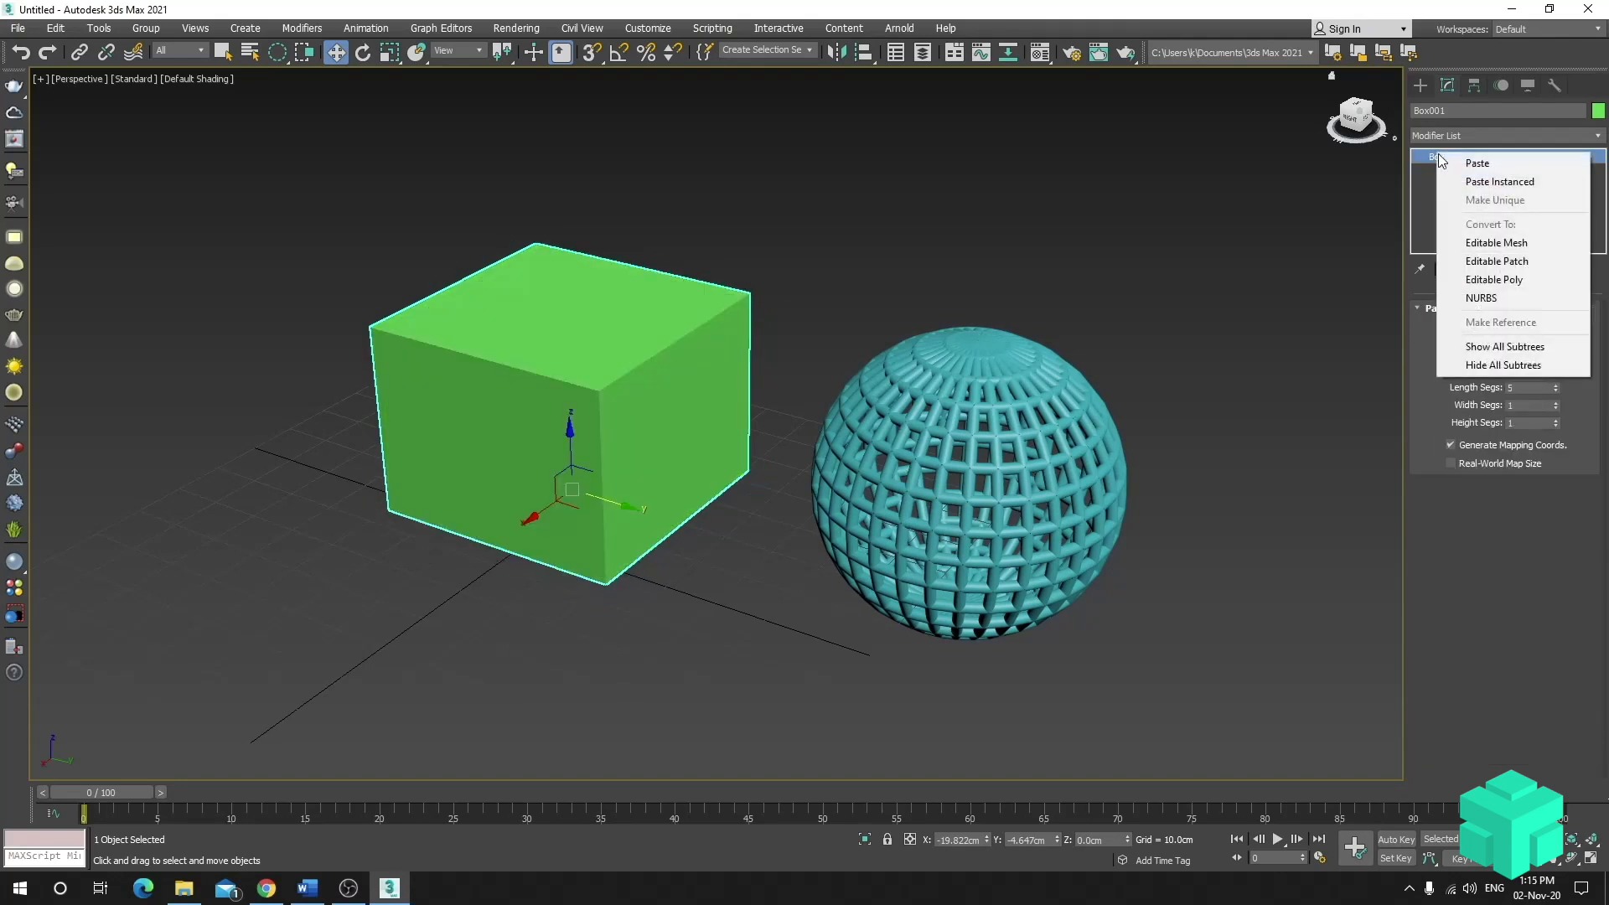
pyautogui.click(1477, 182)
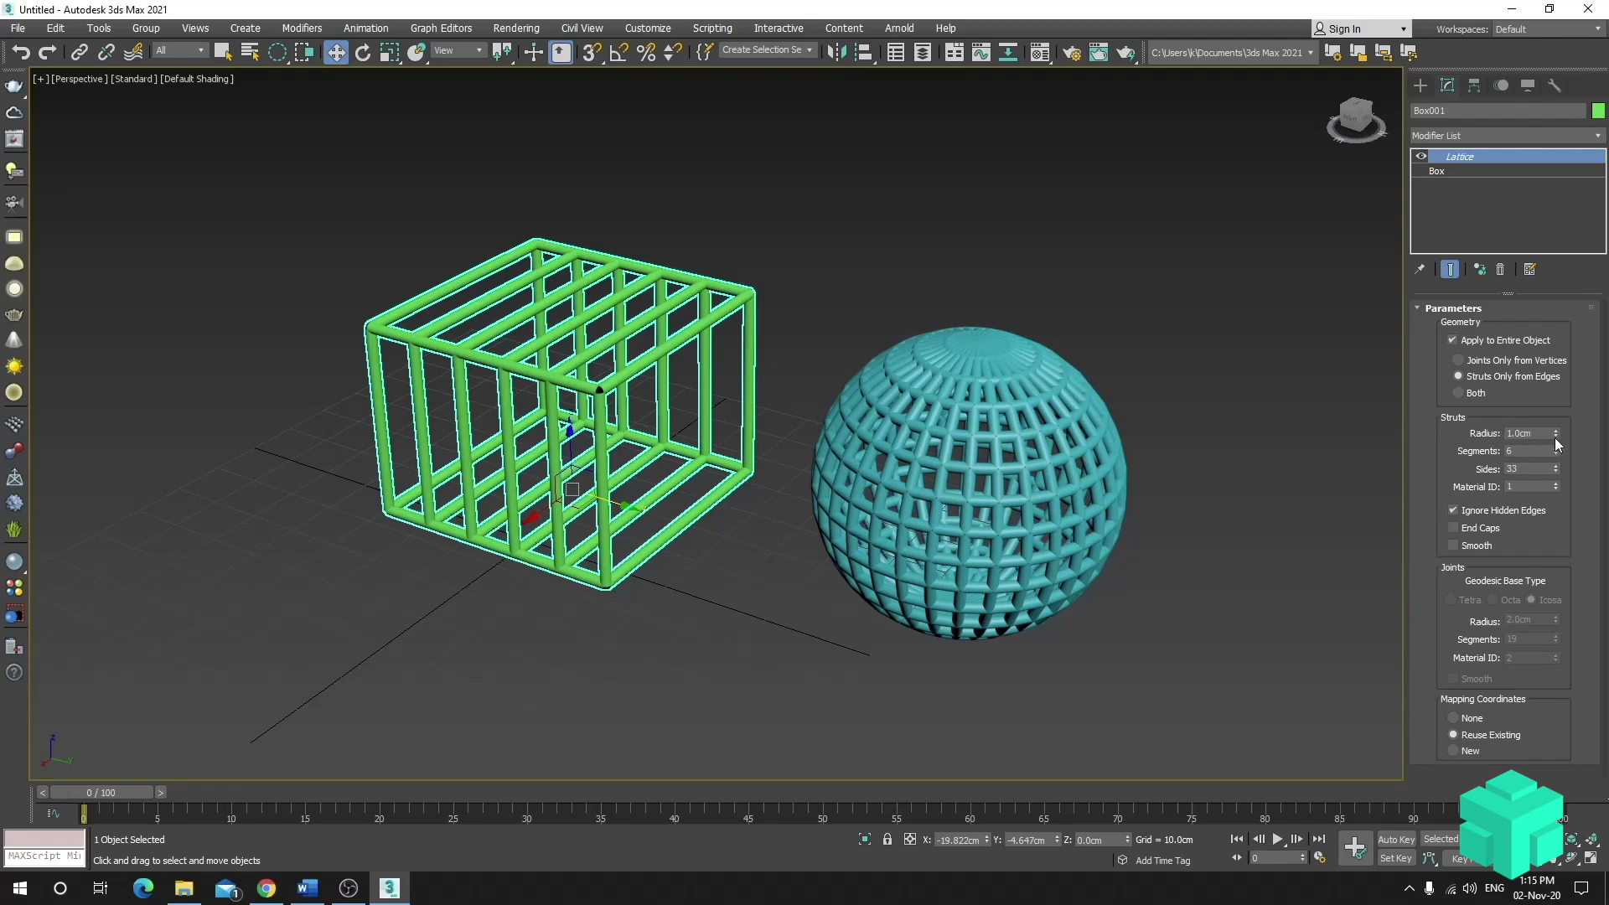
# - Set the strut radius of the box's instanced lattice to 0.5 cm
pyautogui.moveTo(1556, 436)
pyautogui.mouseDown()
pyautogui.moveTo(1555, 414)
pyautogui.moveTo(1554, 449)
pyautogui.moveTo(1553, 434)
pyautogui.mouseUp()
pyautogui.doubleClick(1534, 433)
pyautogui.write('0.5')
pyautogui.press('Return')
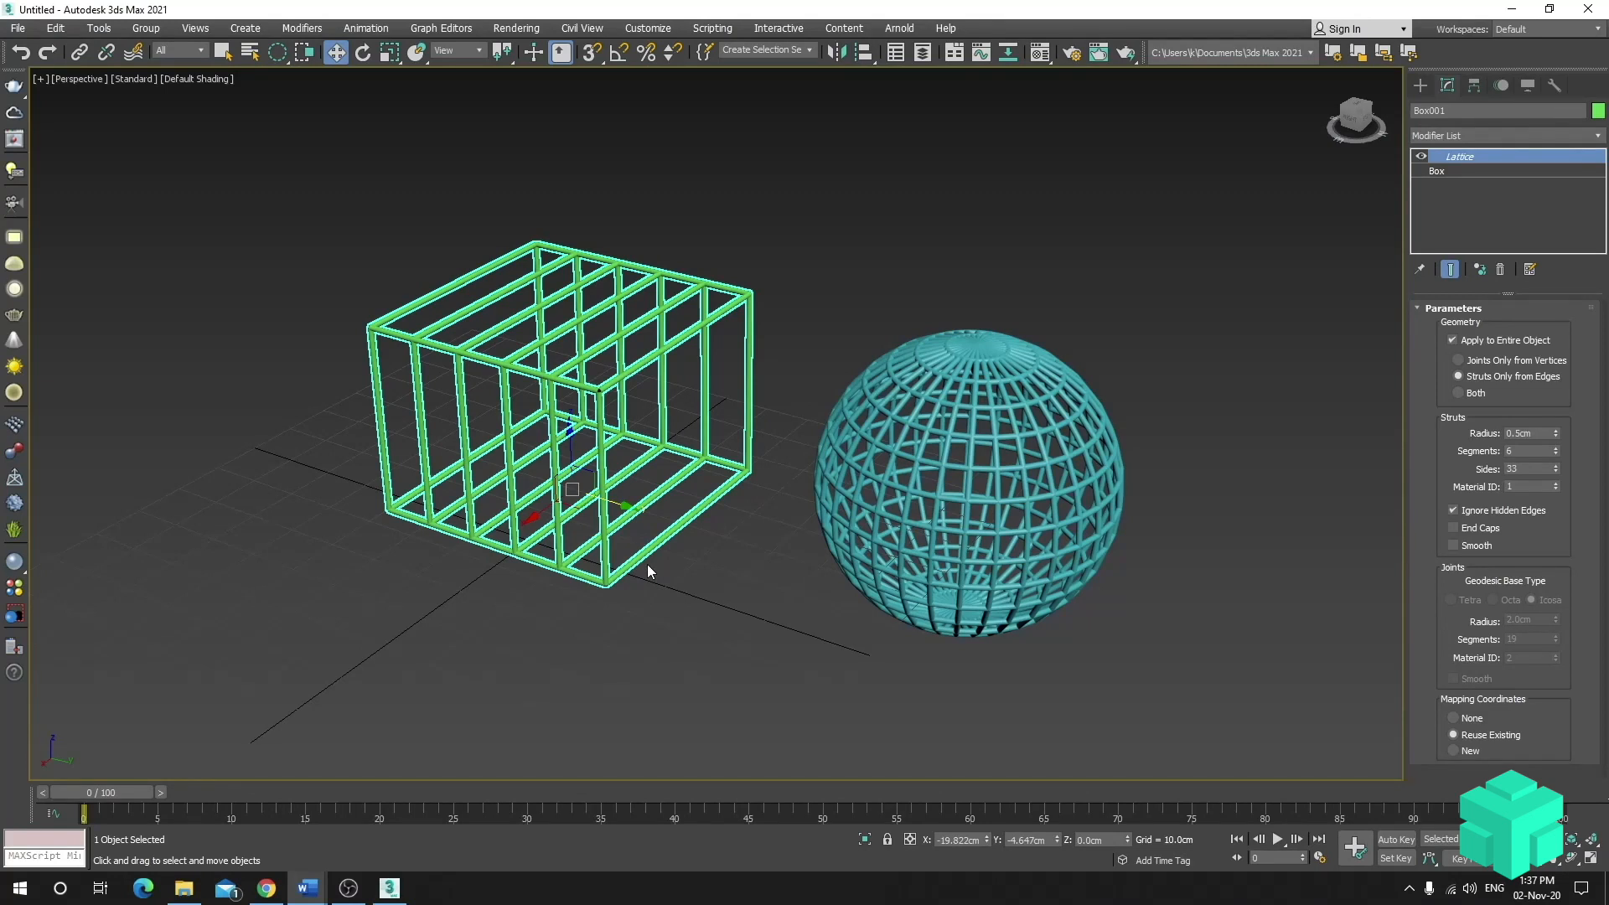
# - Create a plane about 210 cm long and 225 cm wide beside the two lattice objects in the top view
pyautogui.click(762, 637)
pyautogui.press('t')
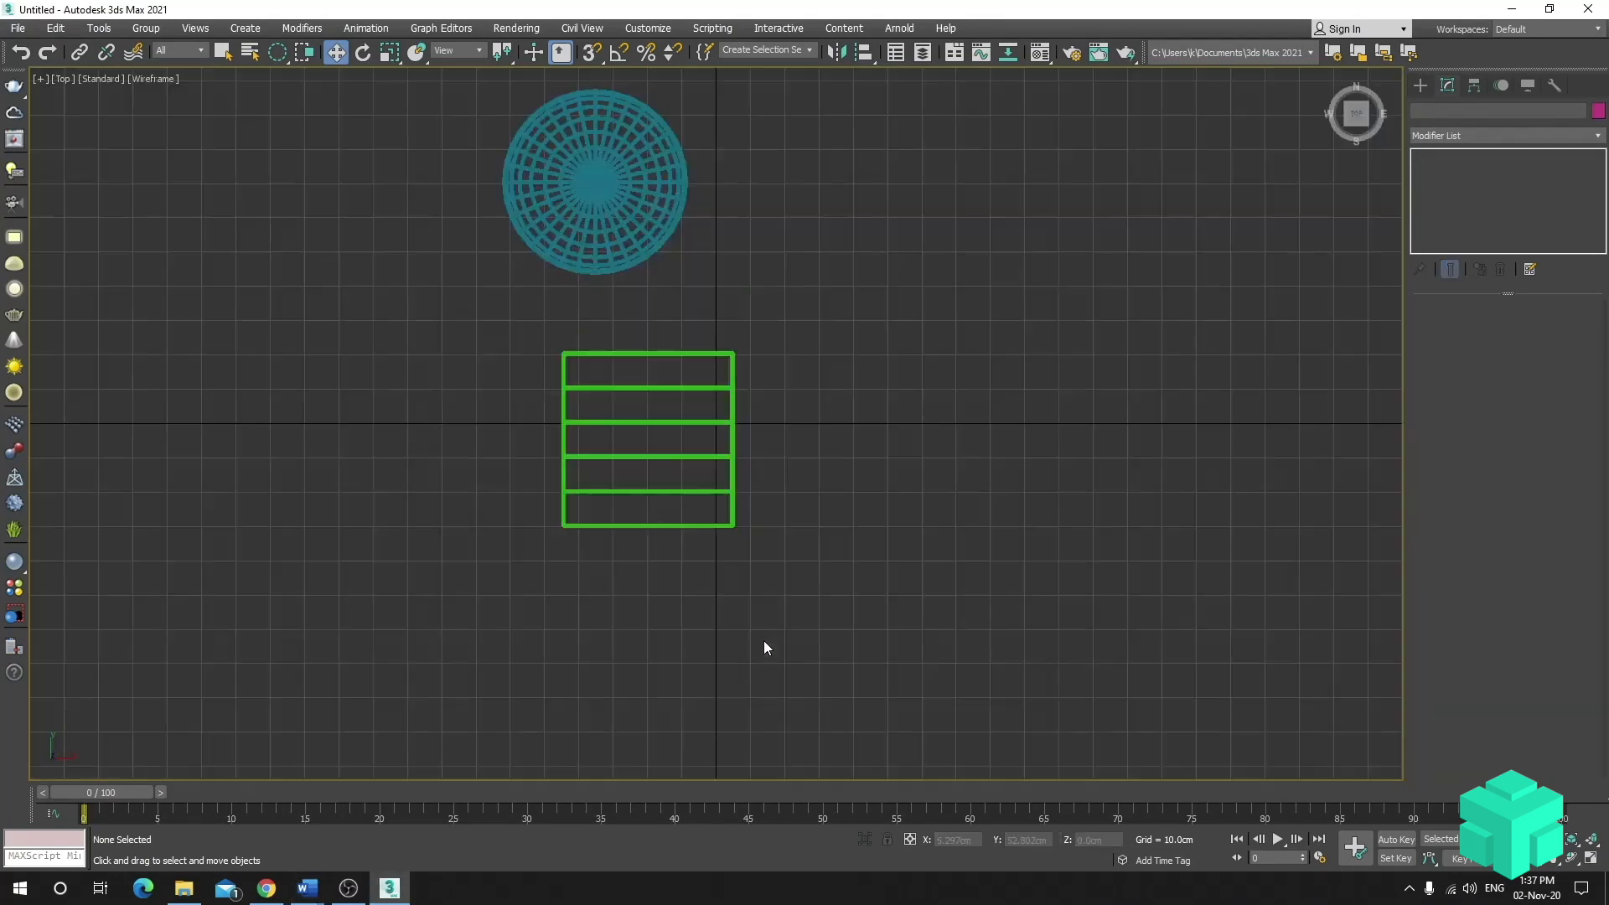
pyautogui.moveTo(876, 324); pyautogui.dragTo(747, 367, button='middle')
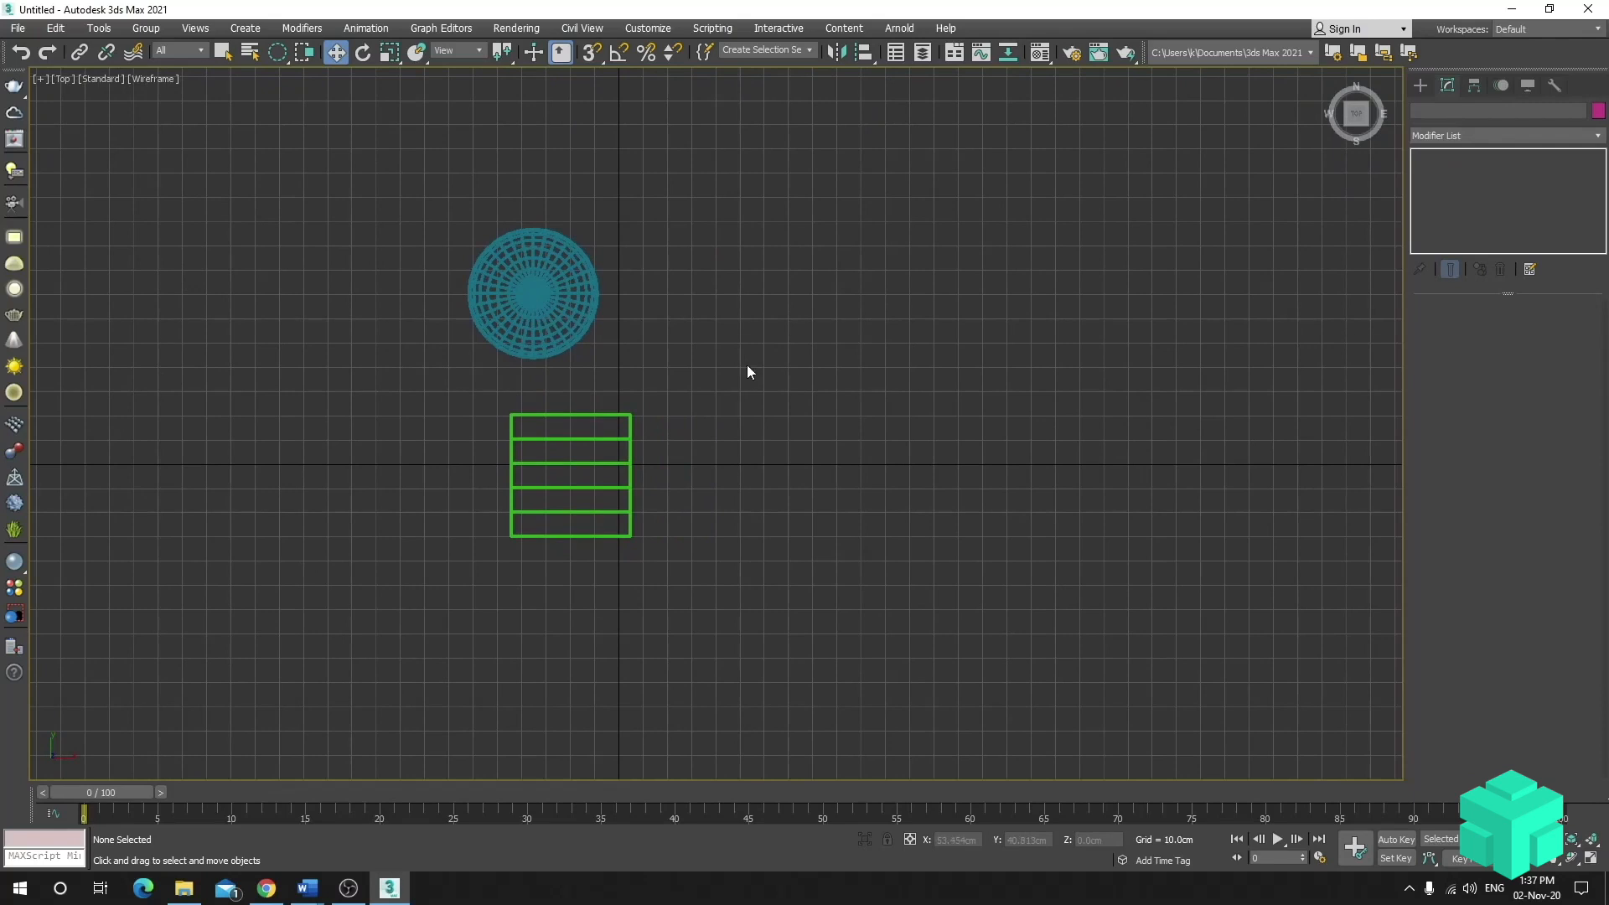
pyautogui.click(1421, 87)
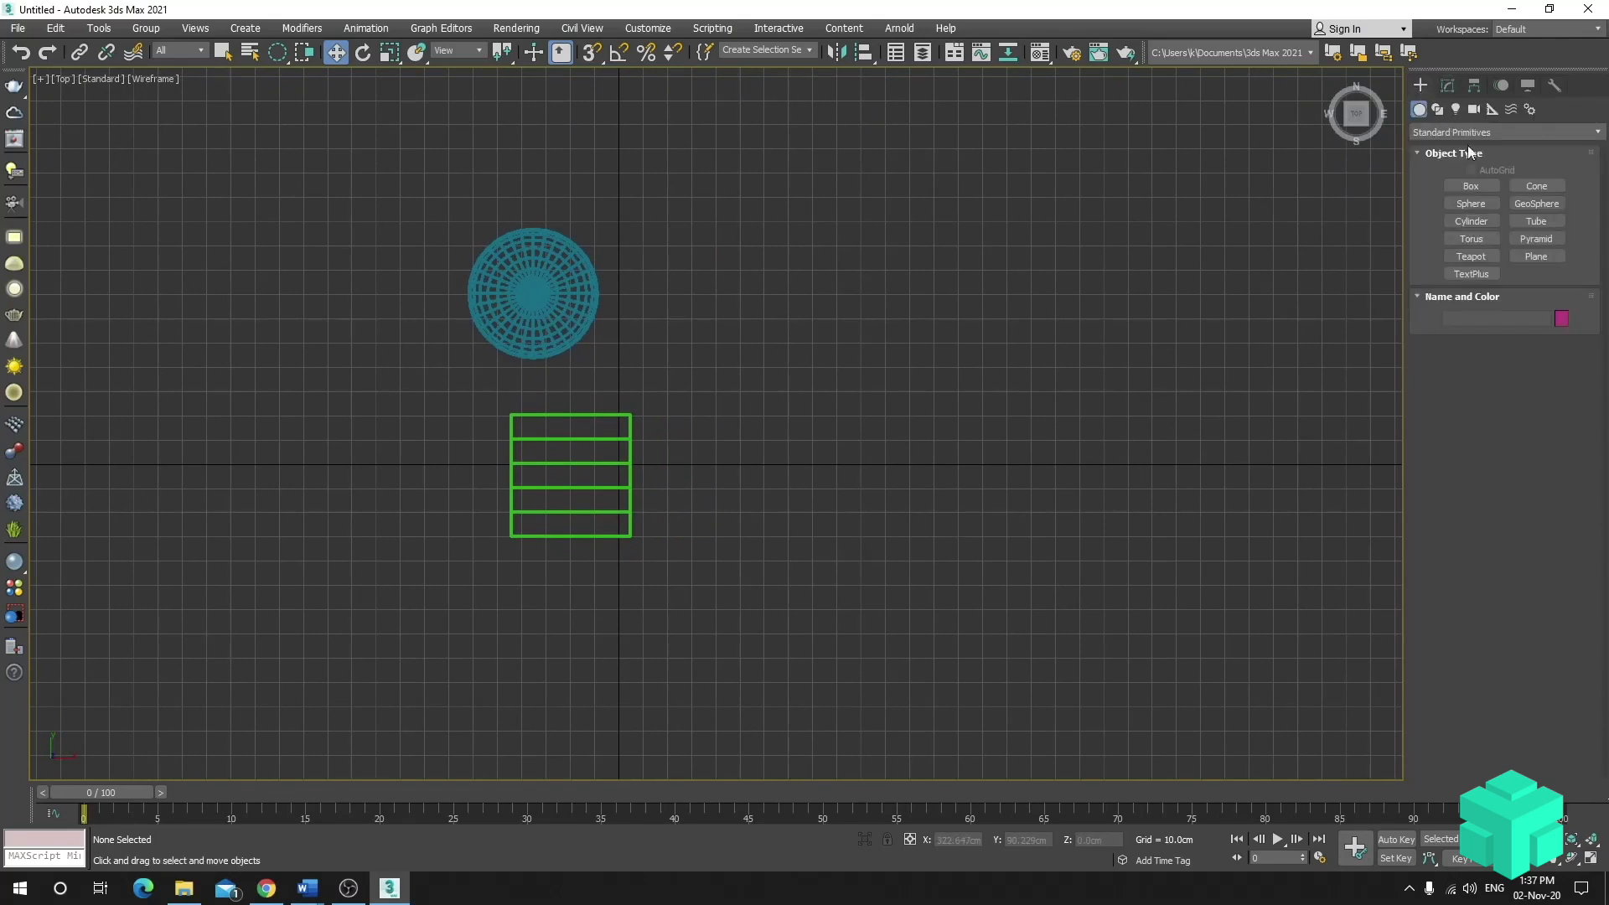
pyautogui.click(1533, 257)
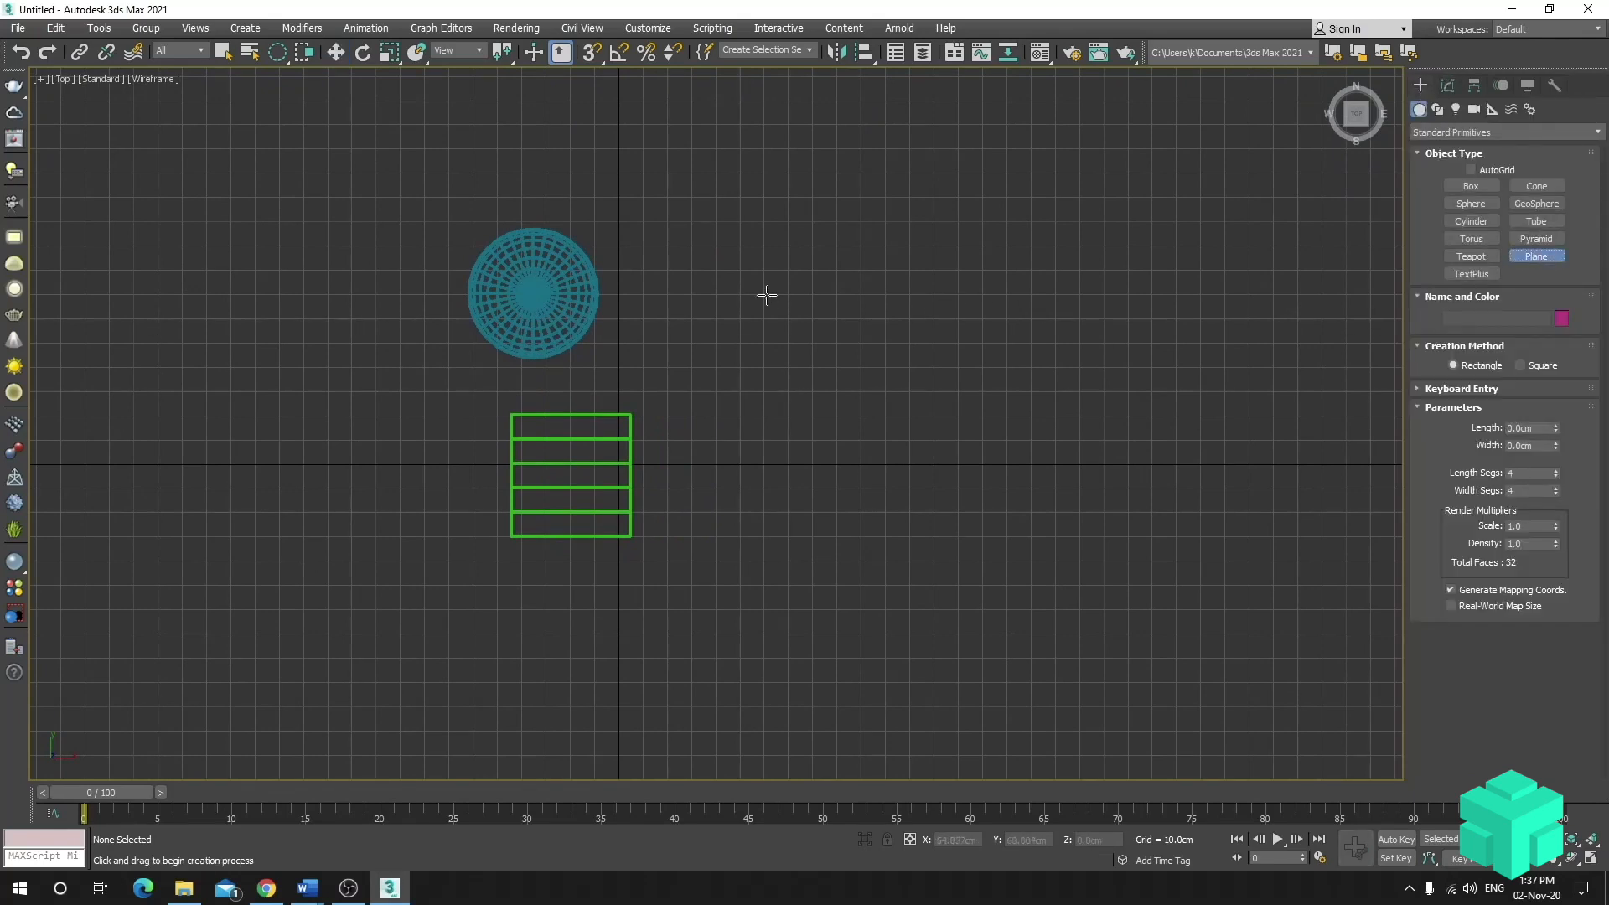
pyautogui.moveTo(746, 245); pyautogui.dragTo(1290, 752)
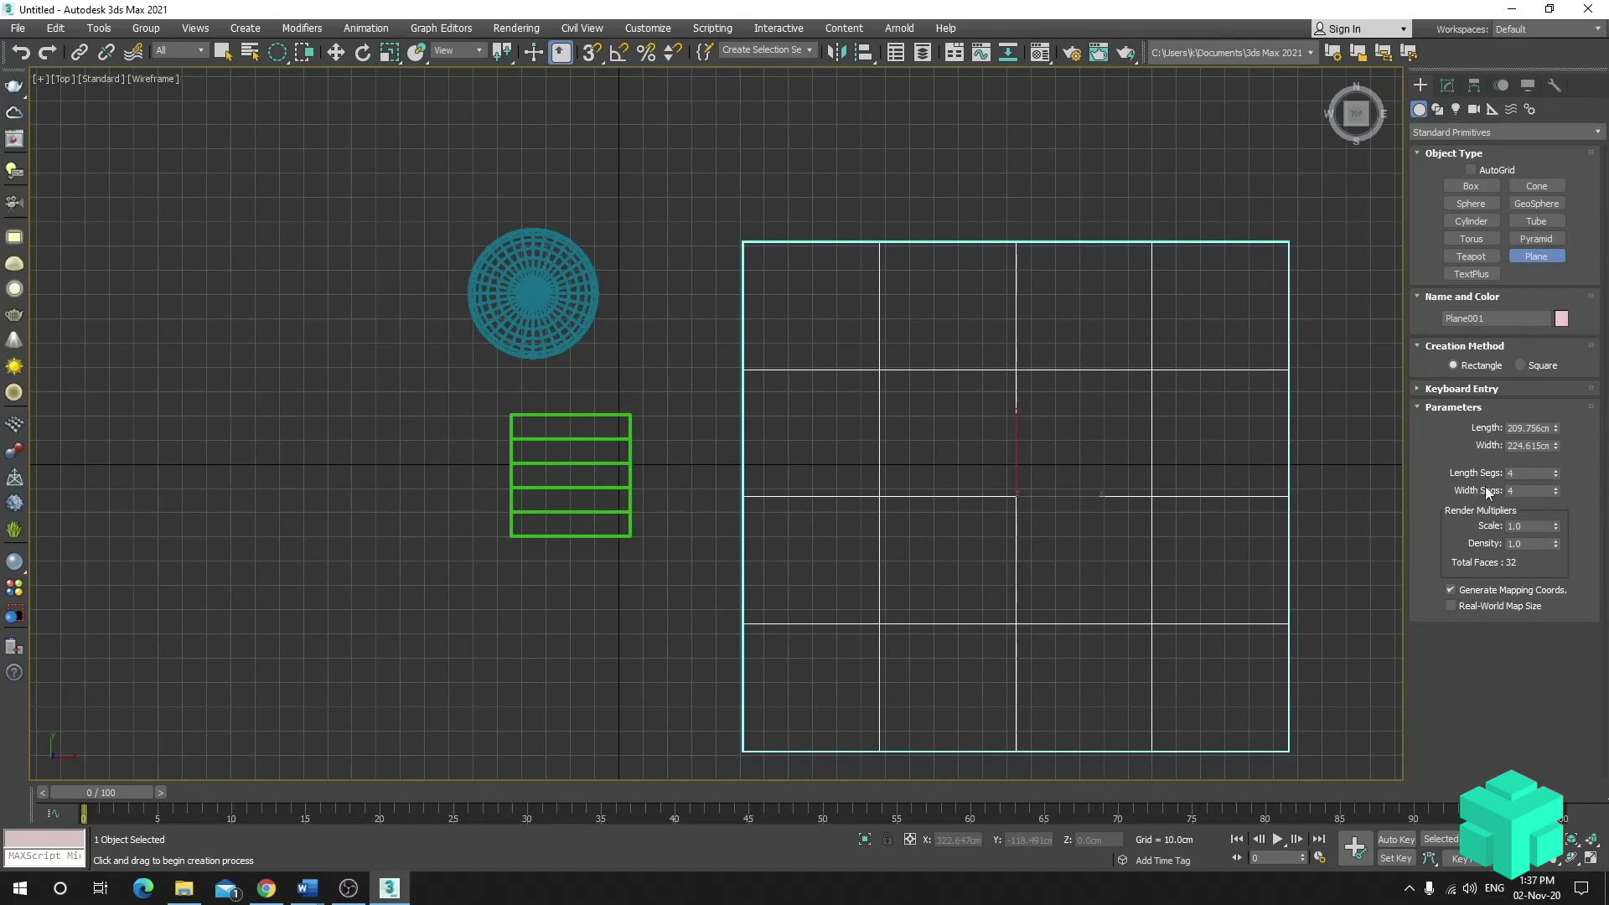
# - Set the plane to 100 length segments and 100 width segments
pyautogui.click(1531, 474)
pyautogui.write('100')
pyautogui.press('Return')
pyautogui.press('Tab')
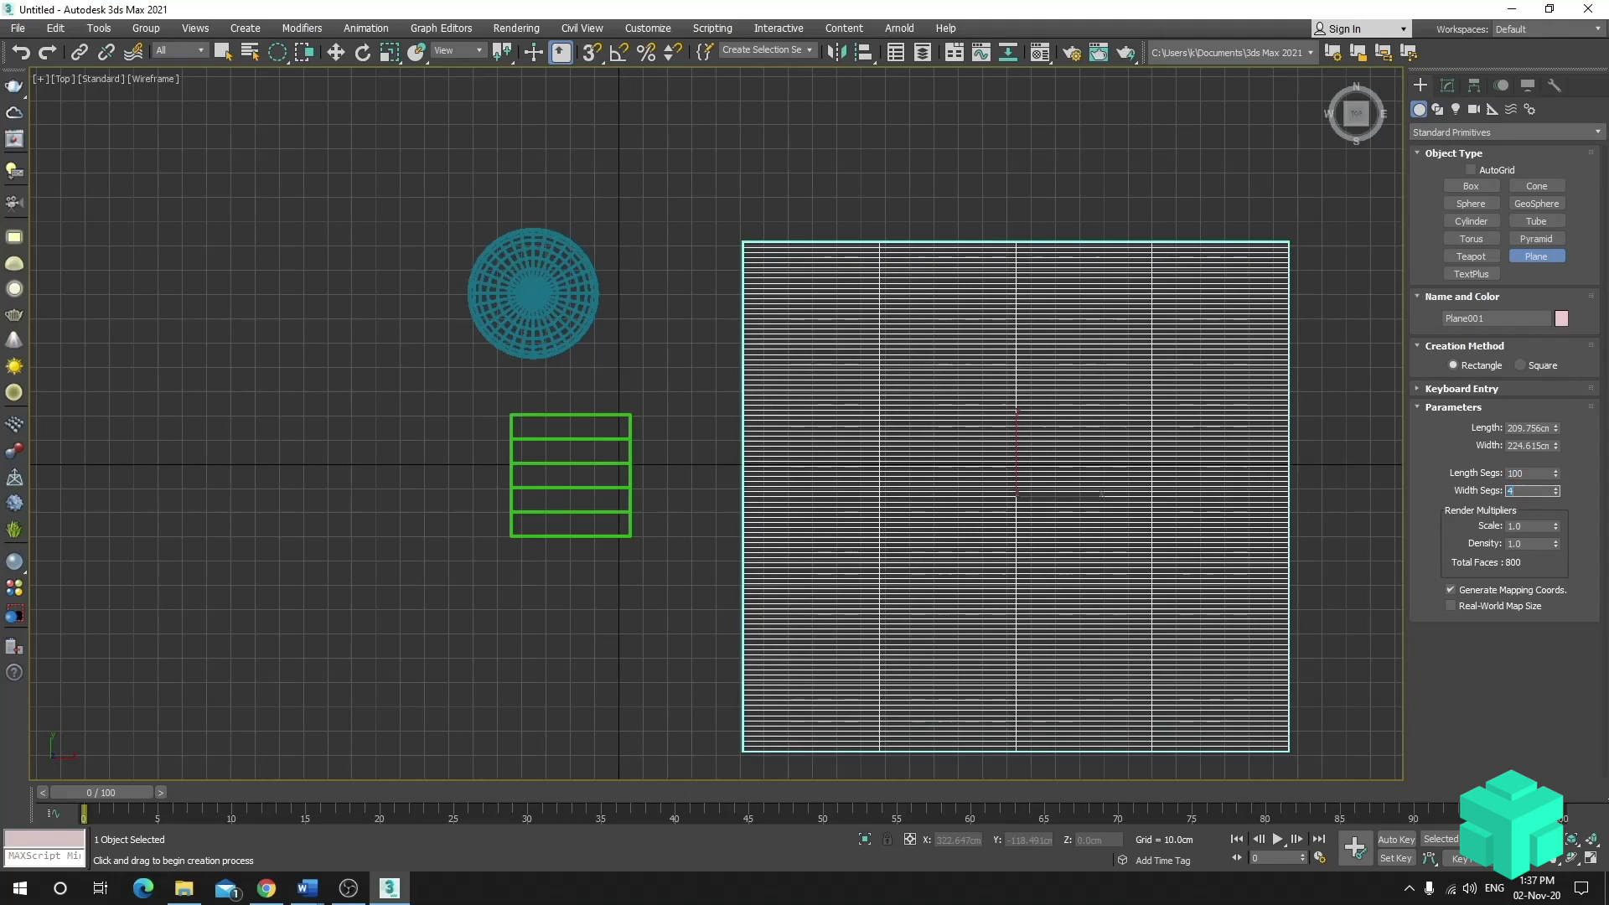
pyautogui.press('Return')
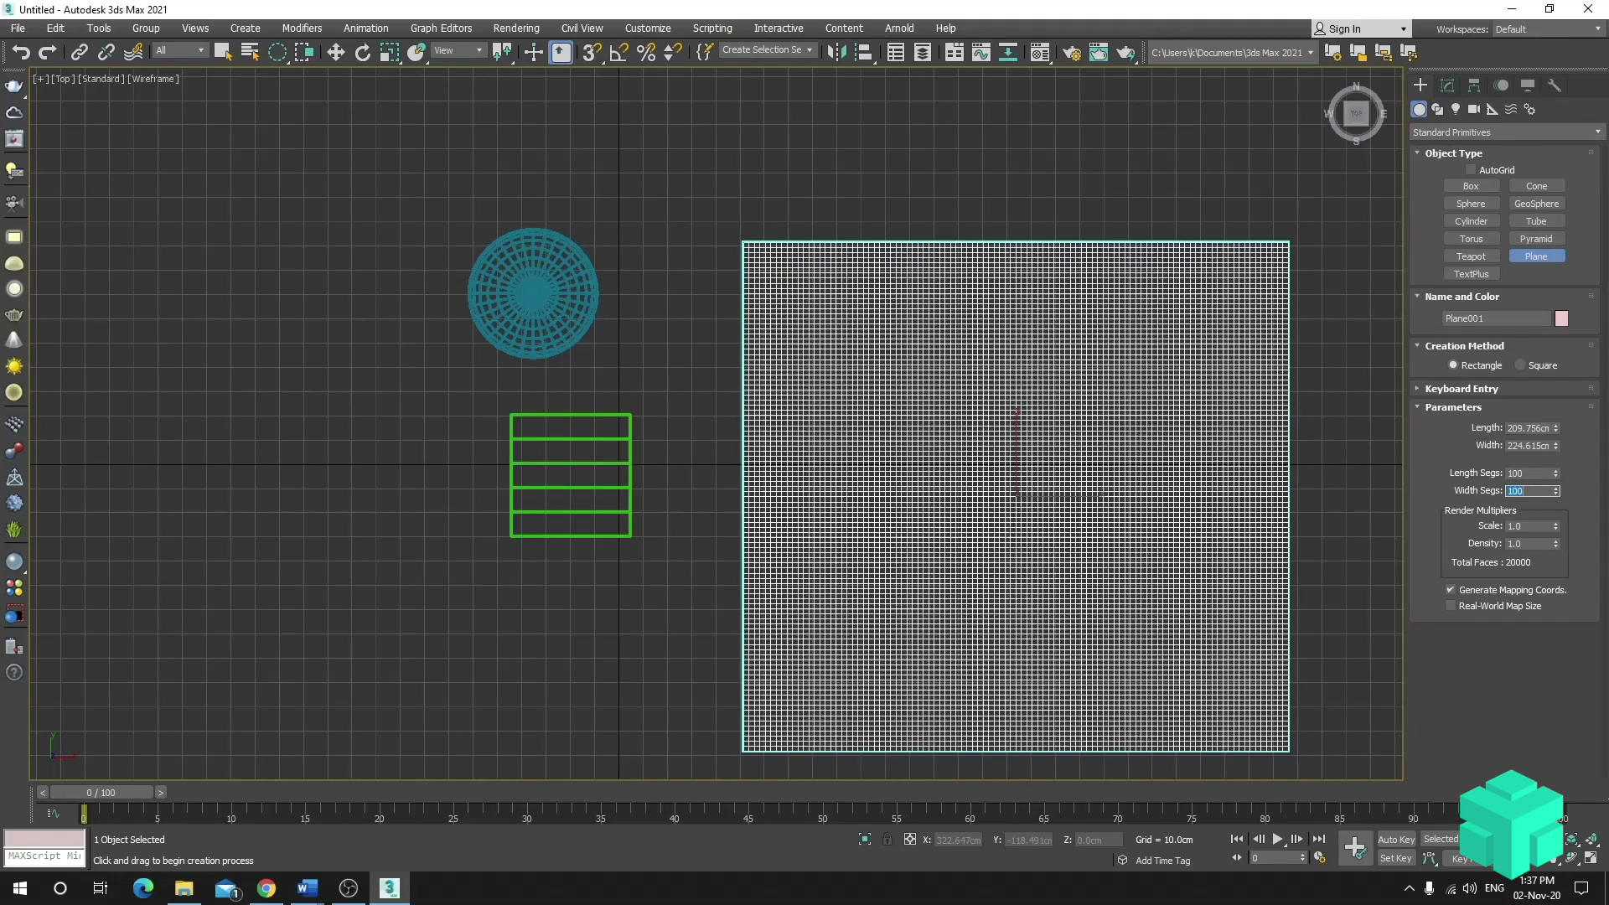
# - Frame the plane in the perspective view and show edged faces
pyautogui.moveTo(1081, 427); pyautogui.dragTo(1063, 427, button='middle')
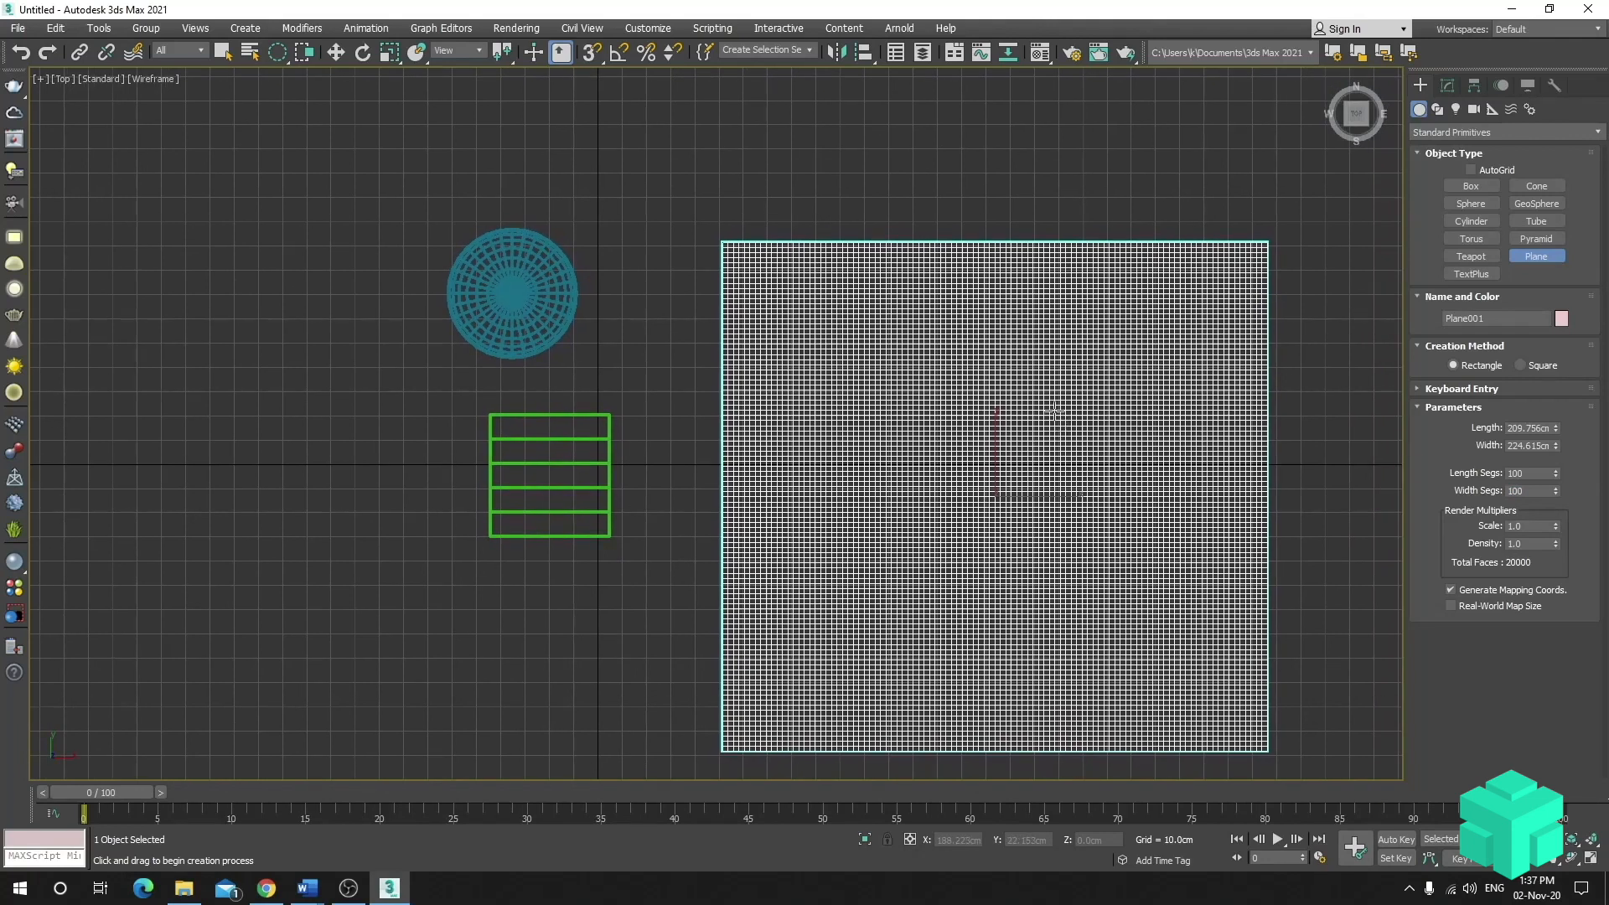
pyautogui.press('p')
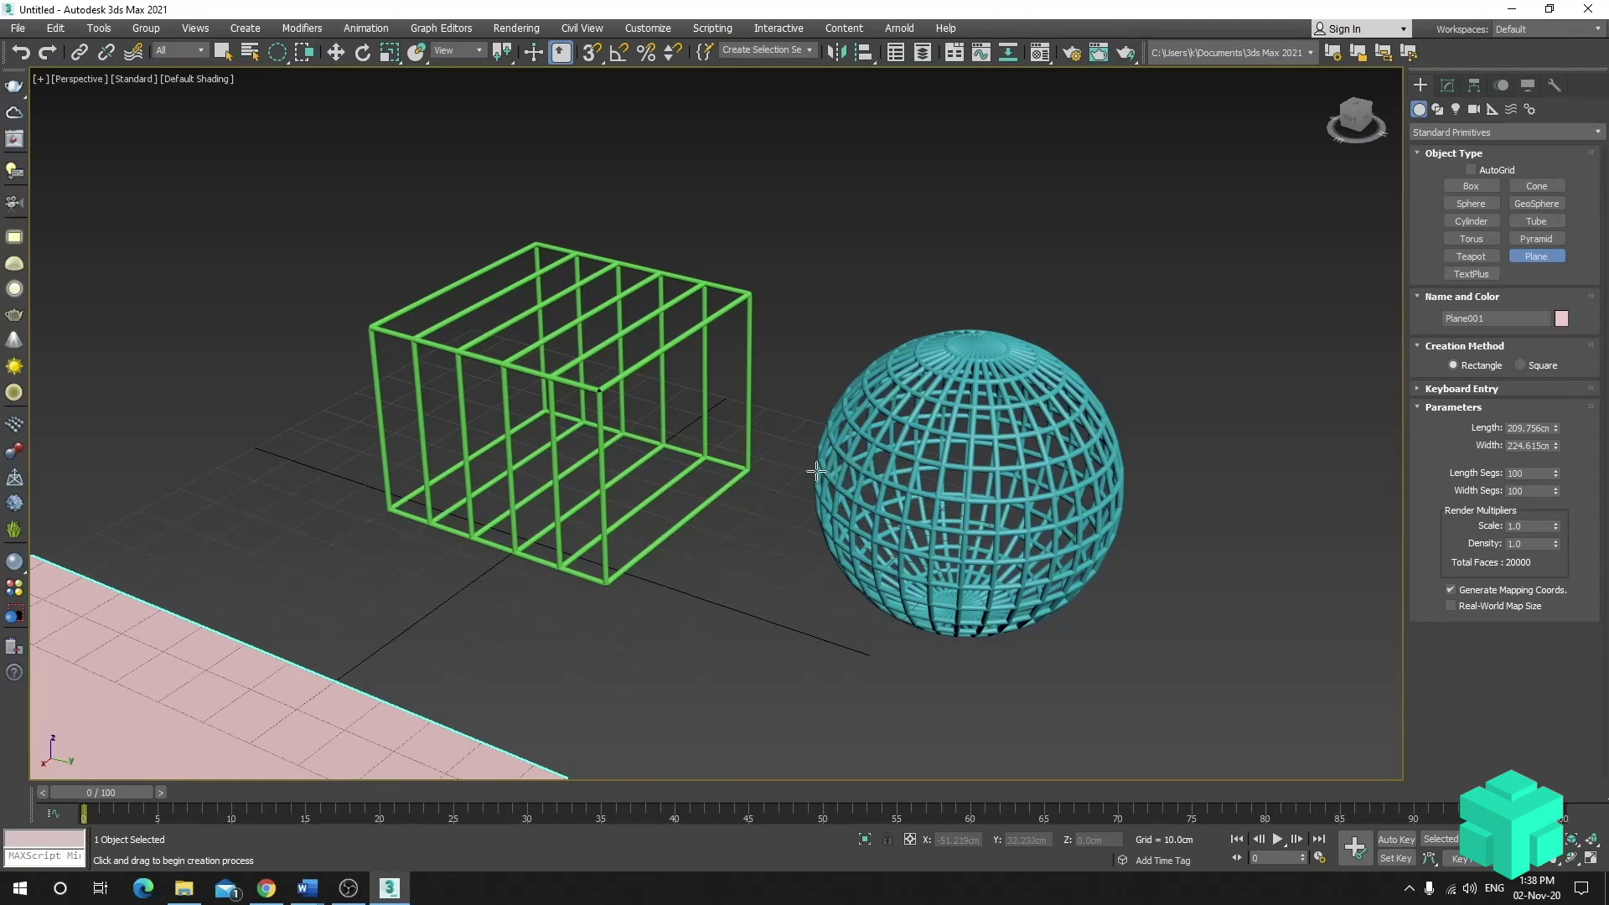
pyautogui.press('z')
pyautogui.keyDown('alt'); pyautogui.moveTo(533, 379); pyautogui.dragTo(689, 388, button='middle'); pyautogui.keyUp('alt')
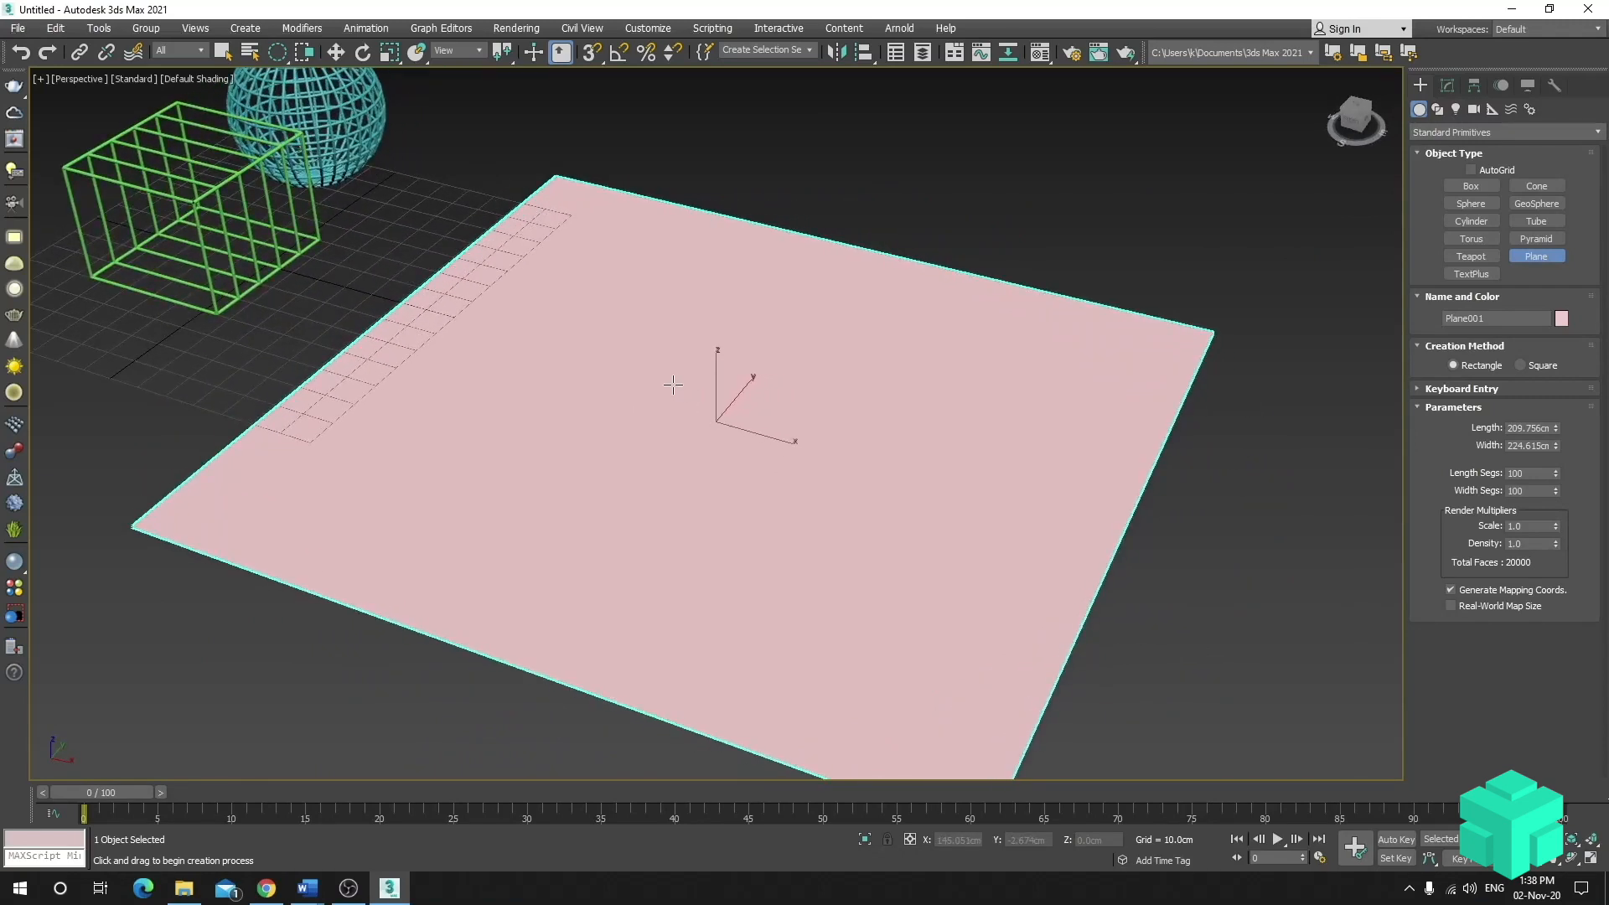
pyautogui.press('F4')
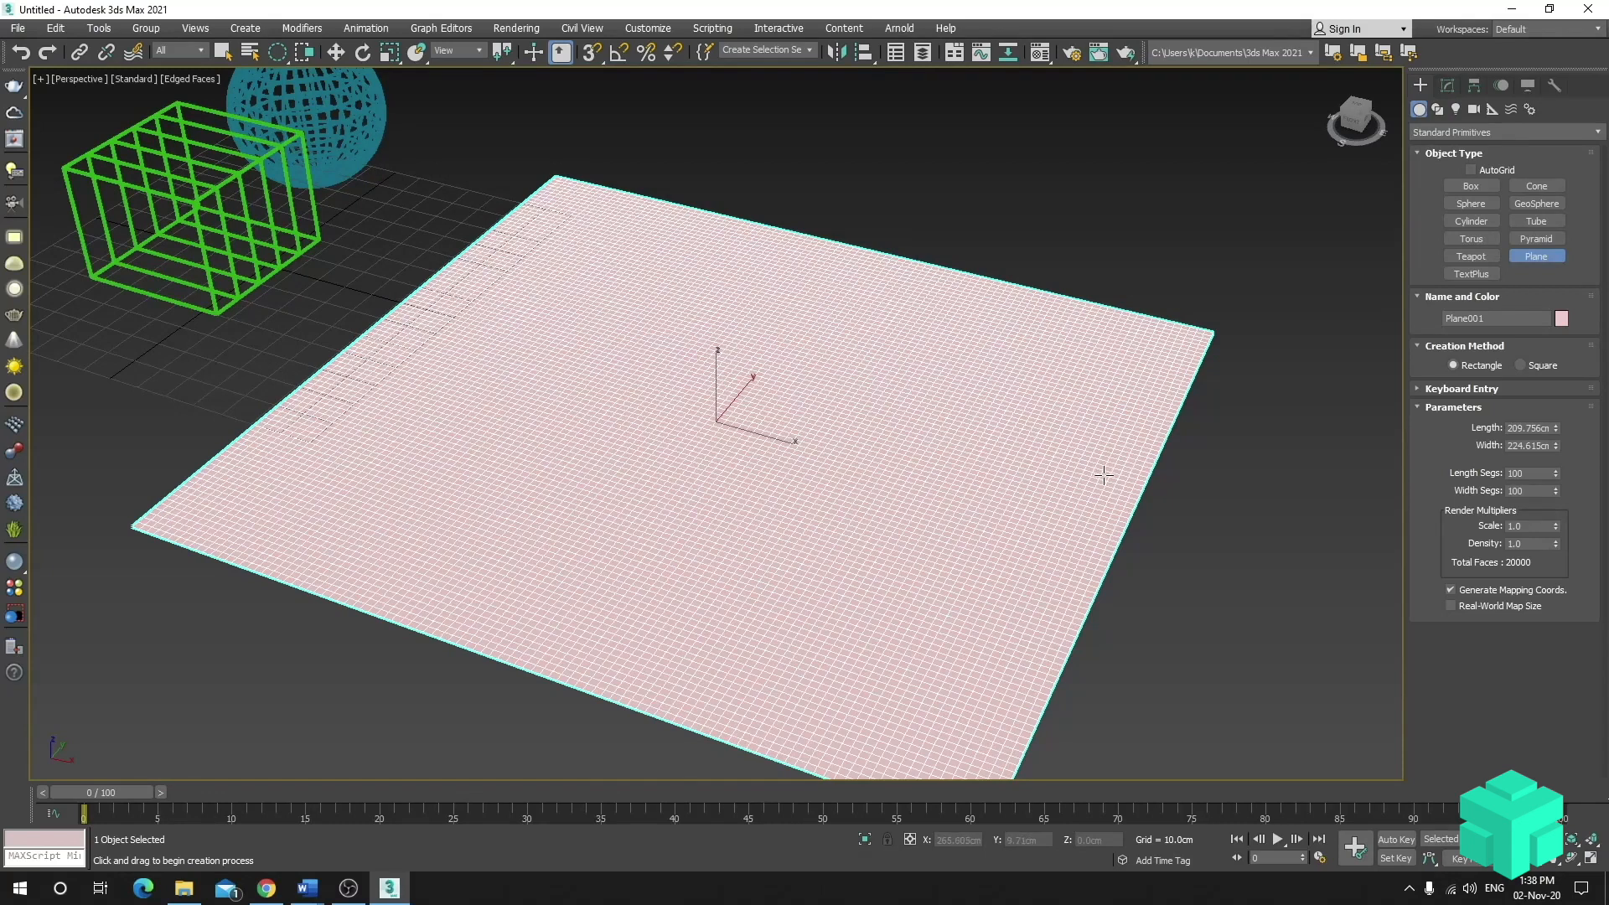
# - Add a Noise modifier to the plane
pyautogui.press('w')
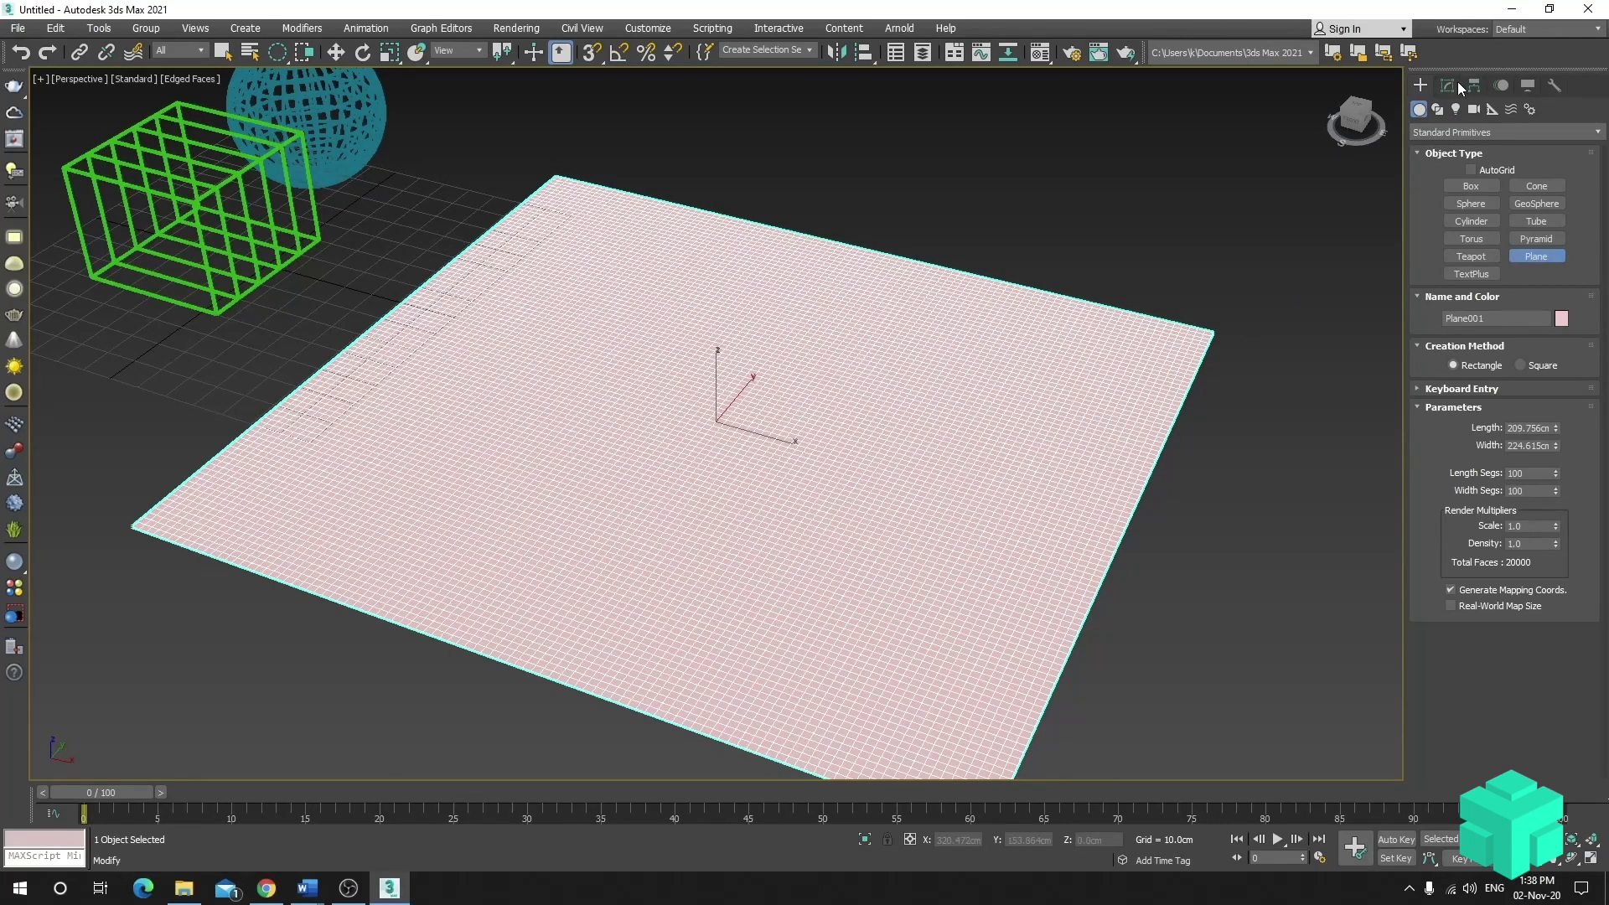
pyautogui.click(1450, 88)
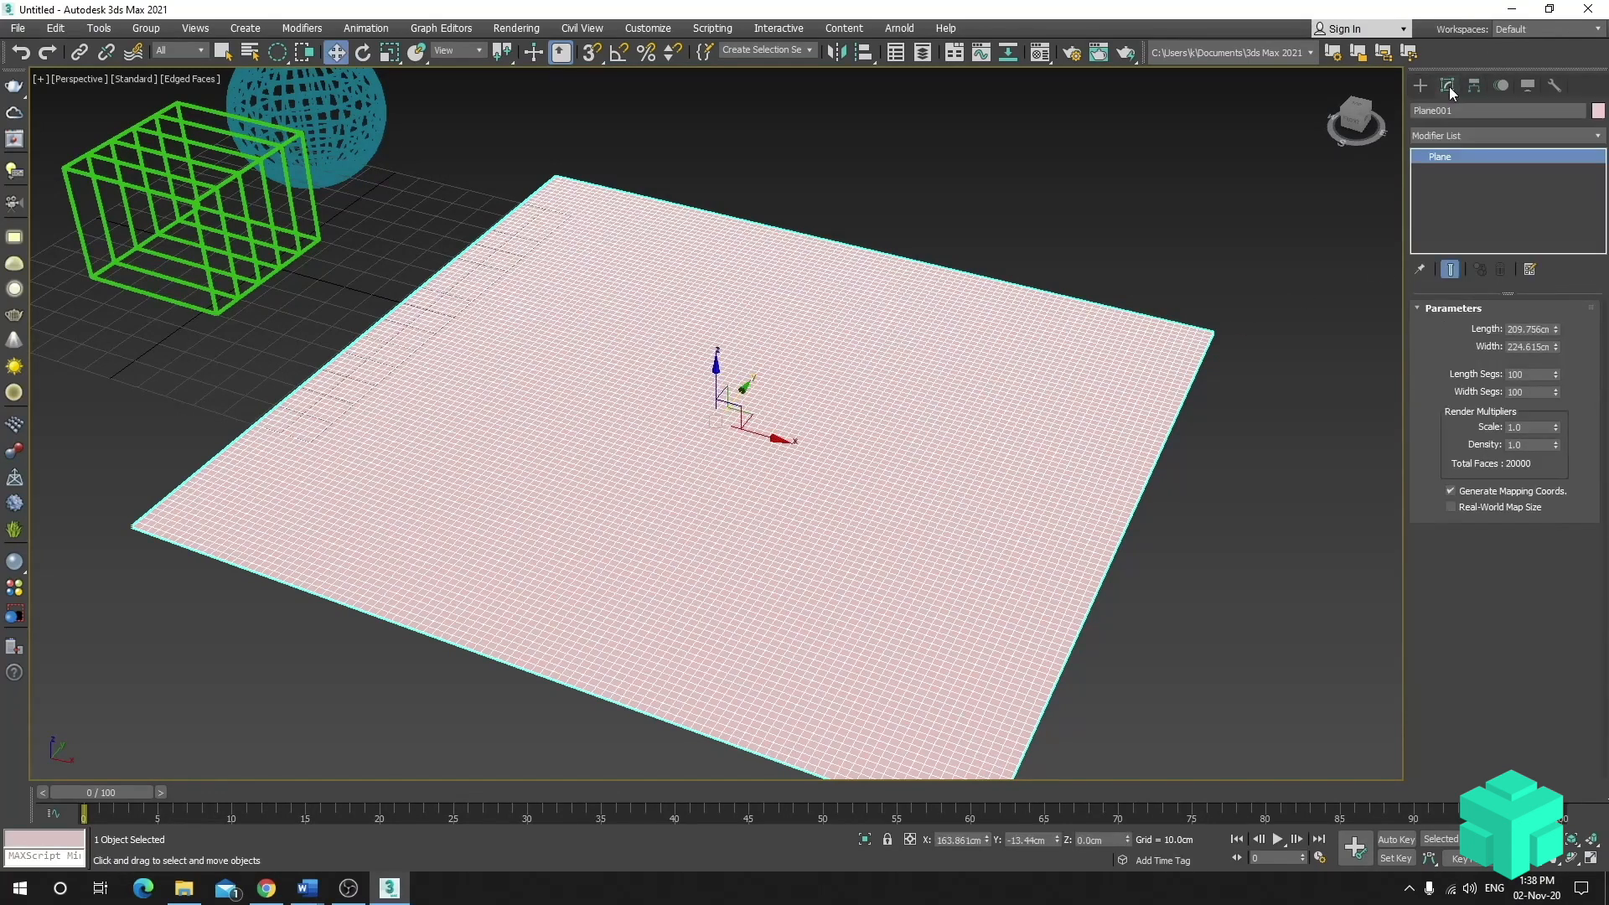
pyautogui.click(1450, 136)
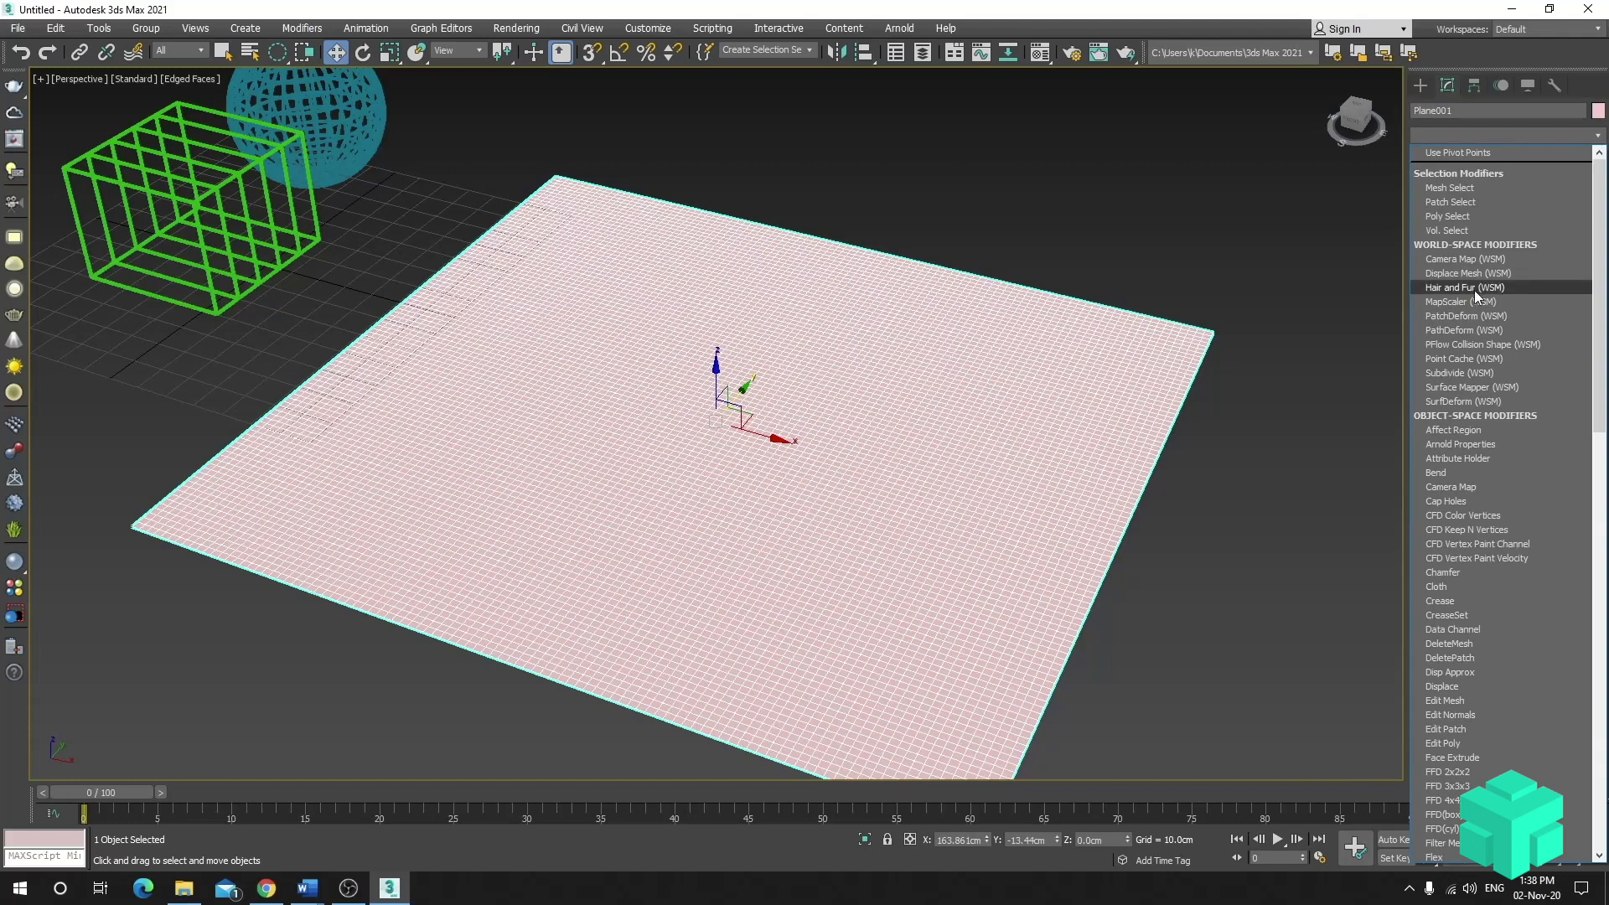
pyautogui.scroll(-4, 1466, 430)
pyautogui.scroll(-3, 1485, 464)
pyautogui.scroll(-1, 1439, 727)
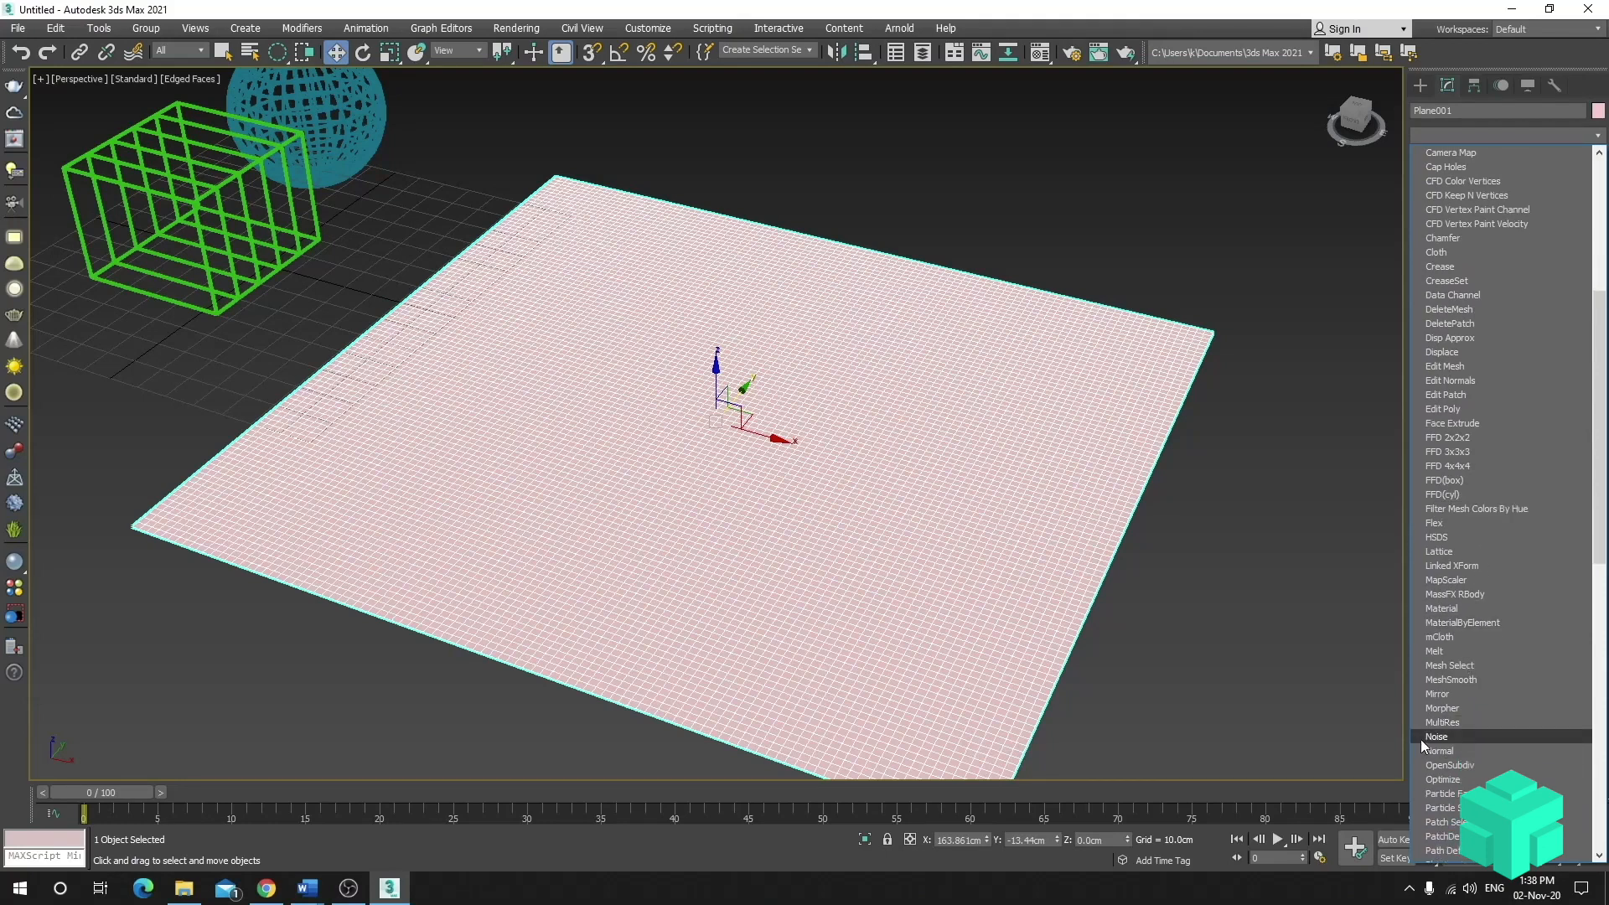
pyautogui.click(1433, 736)
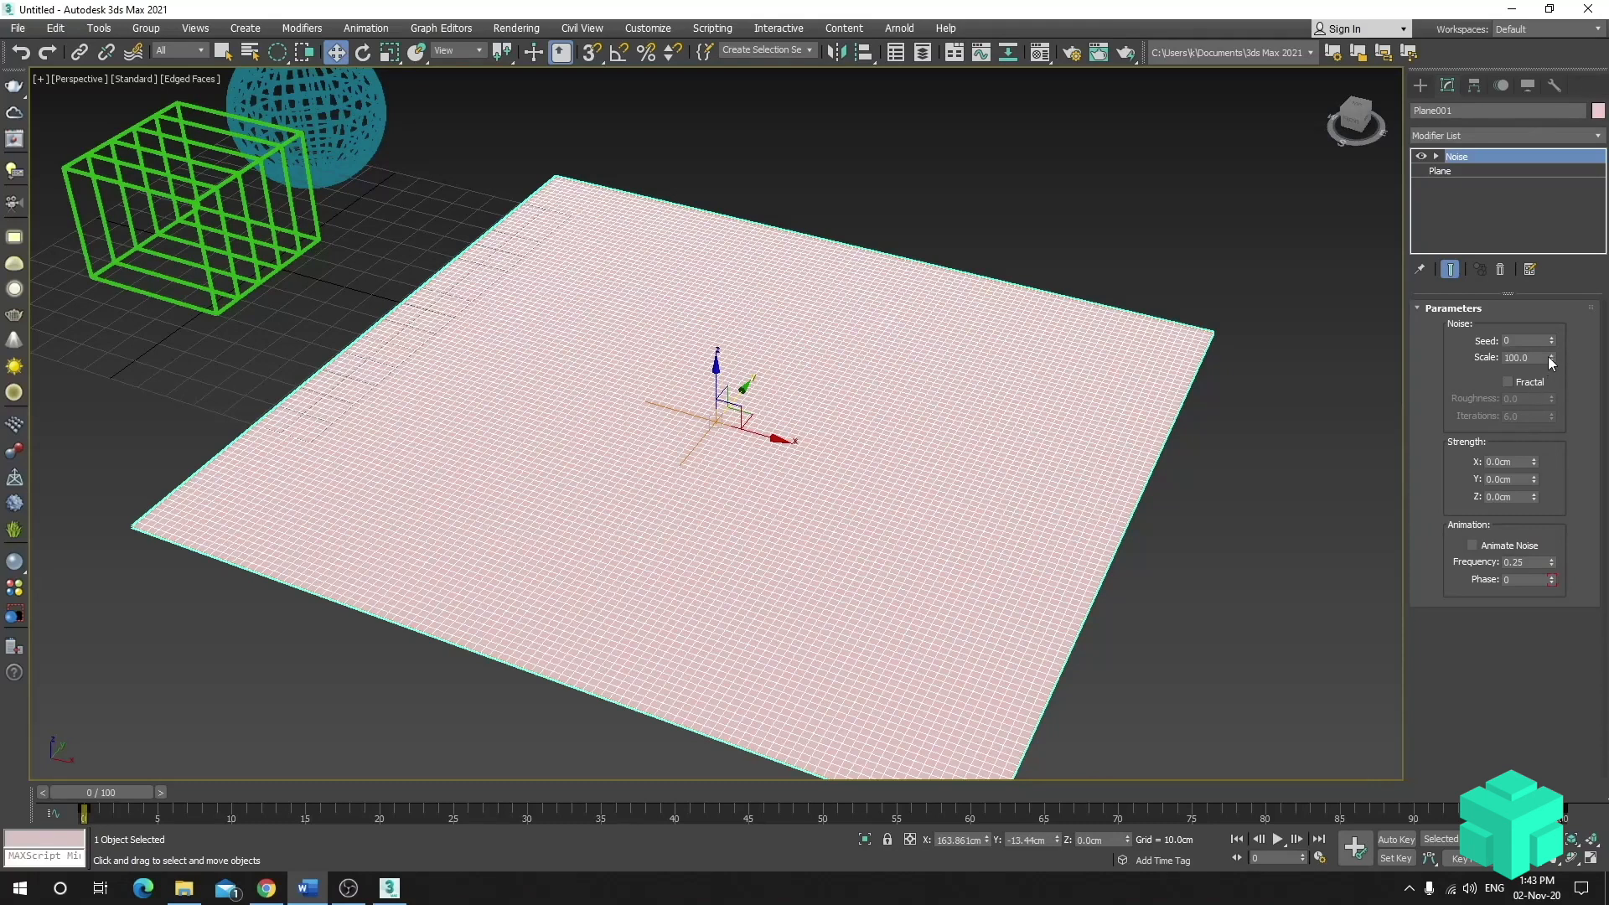
# - Set the Noise modifier's scale to 20
pyautogui.moveTo(1554, 357); pyautogui.dragTo(1561, 420)
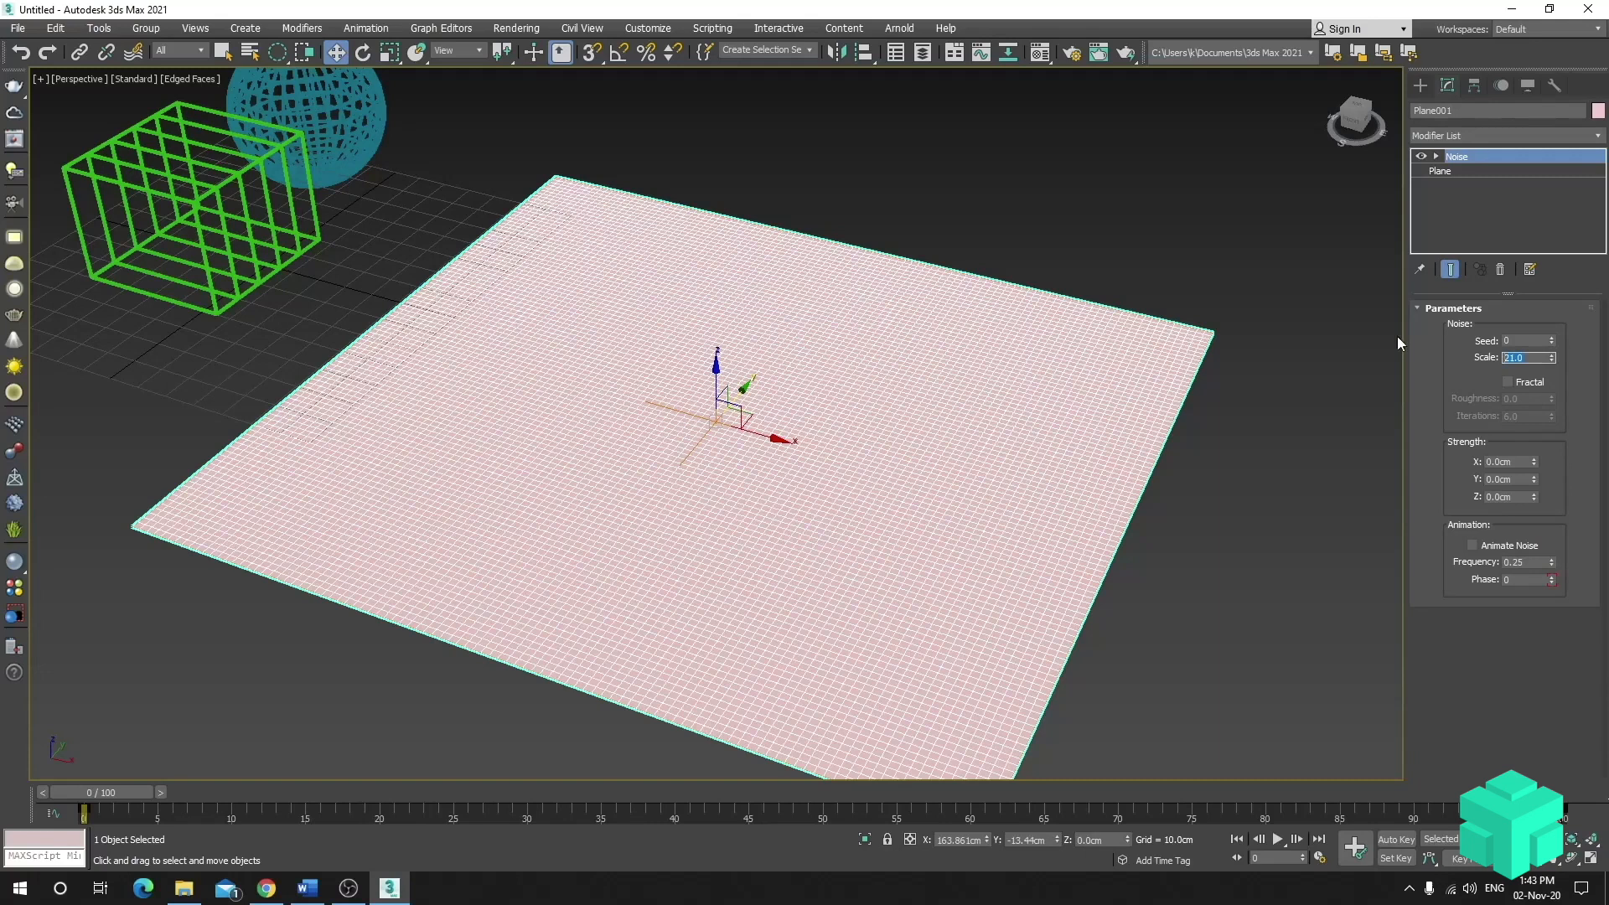
pyautogui.write('20')
pyautogui.press('Return')
# - Set the noise strength to about 6.27 cm in X, 17.48 cm in Y and 7.27 cm in Z, and turn off edged faces
pyautogui.moveTo(1536, 462); pyautogui.dragTo(1525, 310)
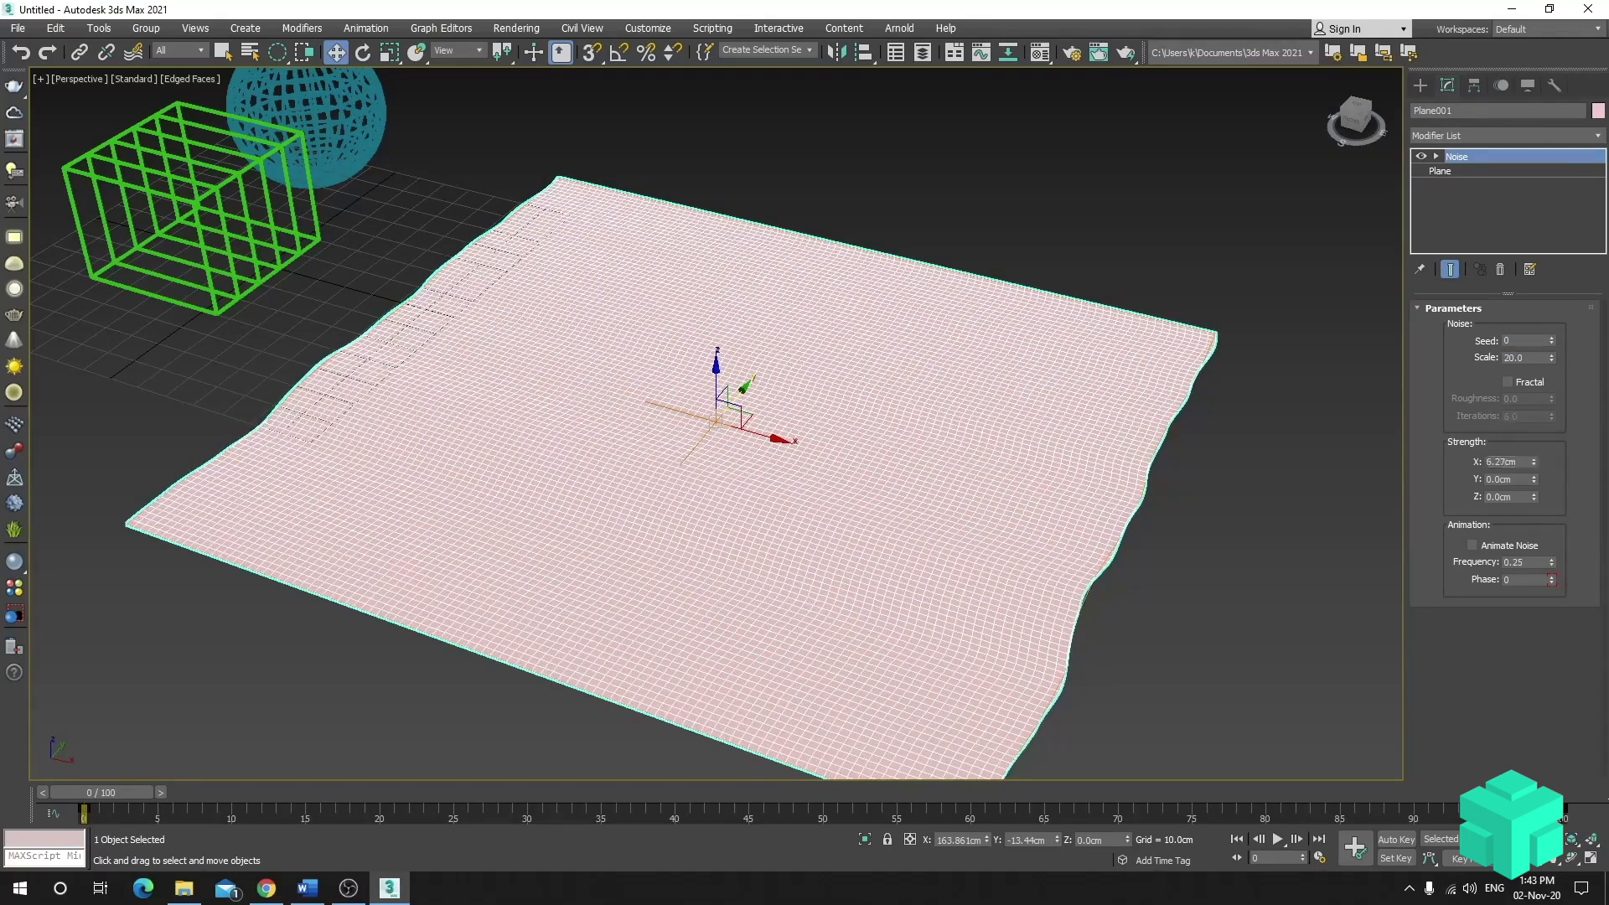
pyautogui.moveTo(1534, 471); pyautogui.dragTo(1533, 294)
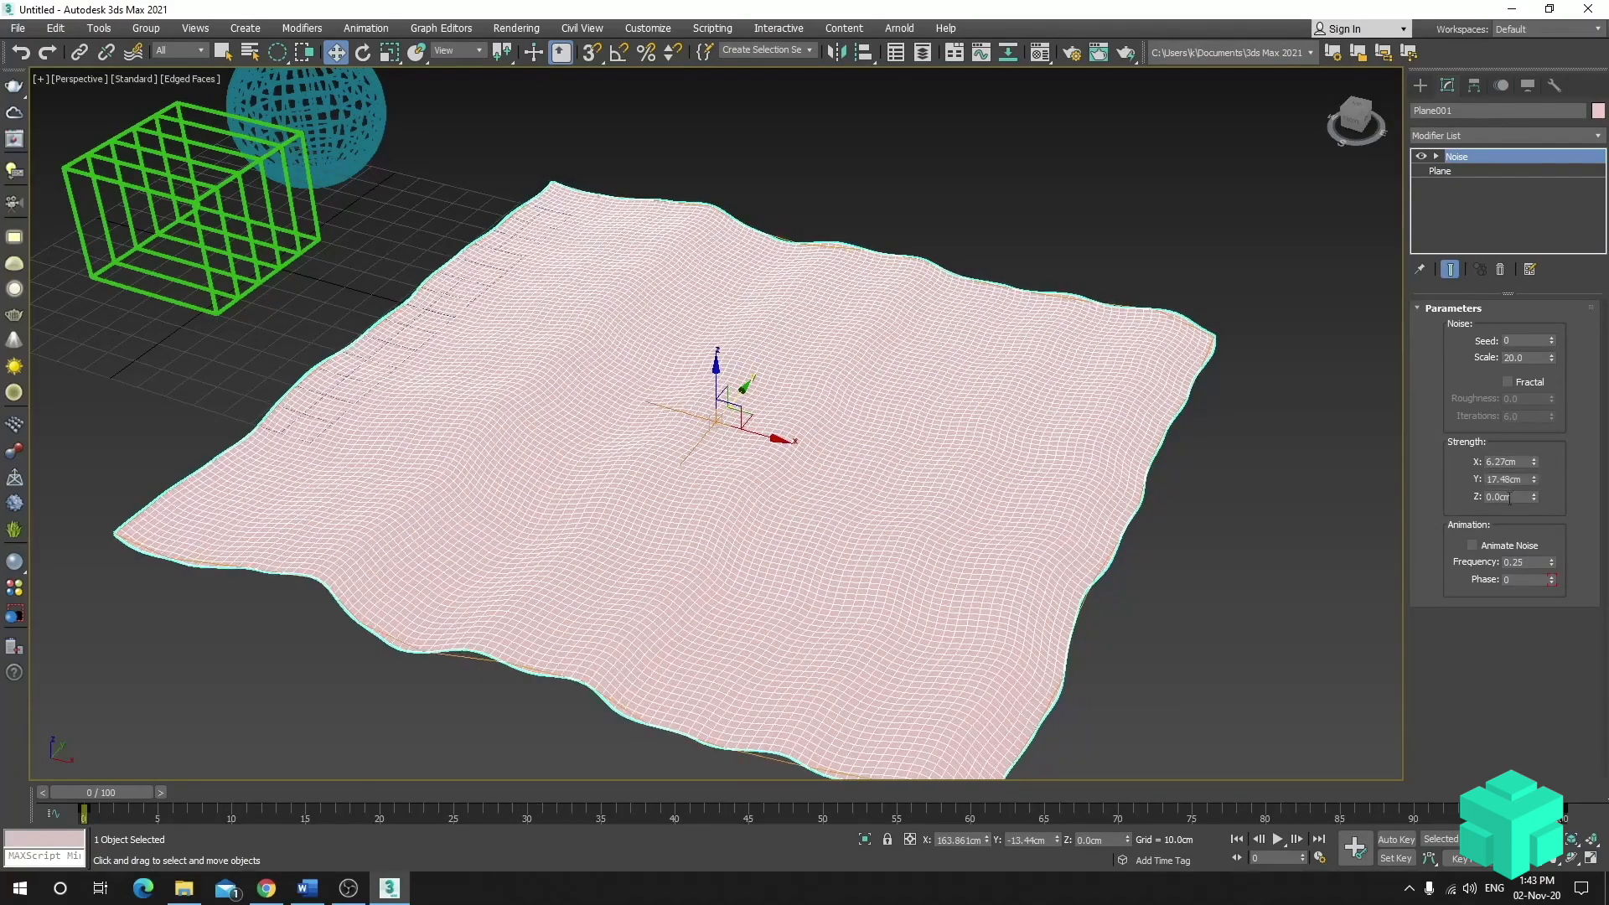
pyautogui.moveTo(1534, 496); pyautogui.dragTo(1445, 746)
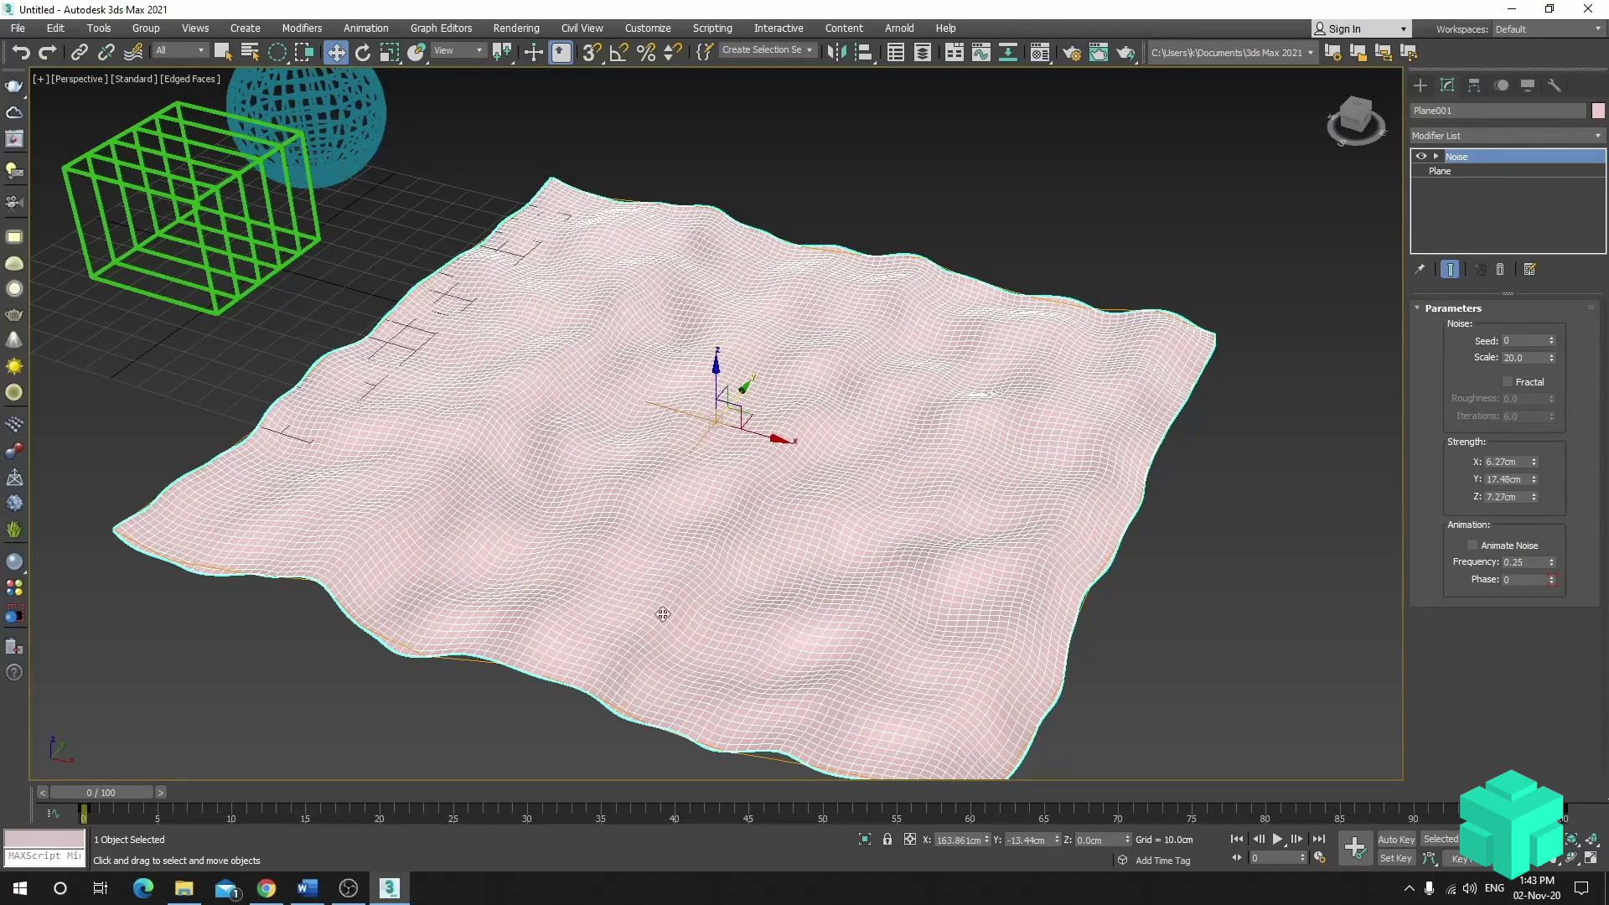
pyautogui.press('F4')
pyautogui.moveTo(789, 473)
pyautogui.keyDown('alt'); pyautogui.mouseDown(button='middle')
pyautogui.moveTo(817, 455)
pyautogui.moveTo(585, 451)
pyautogui.moveTo(780, 453)
pyautogui.mouseUp(button='middle'); pyautogui.keyUp('alt')
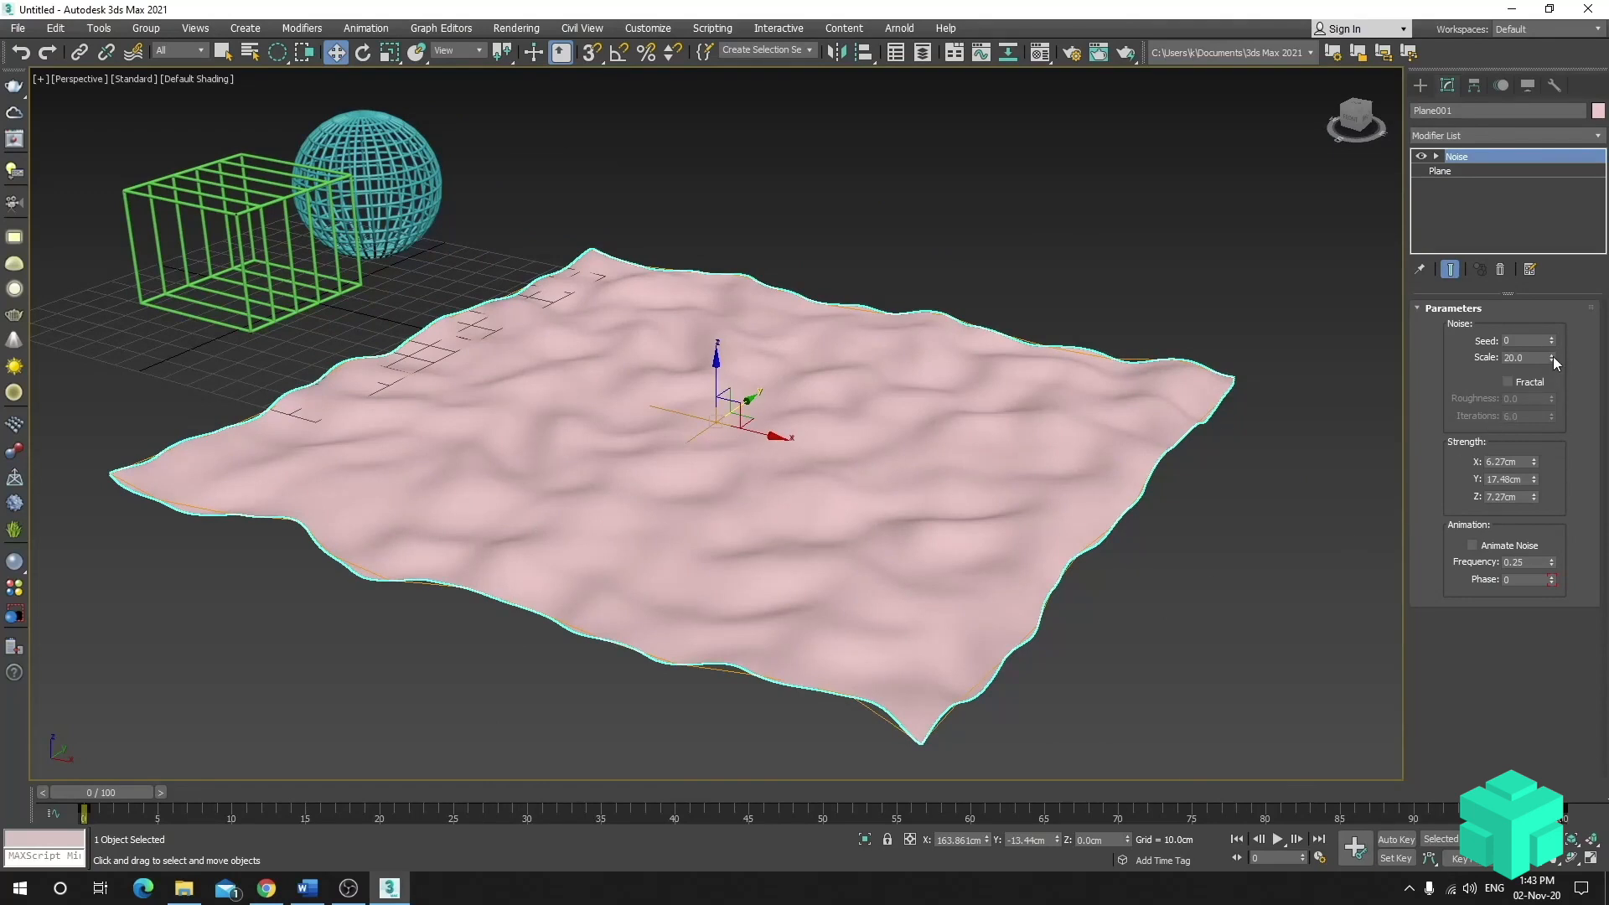
# - Reduce the noise scale to 9.6 and its strength to about 0.31 cm in X, 4.37 cm in Y and 3.49 cm in Z
pyautogui.moveTo(1552, 359); pyautogui.dragTo(1554, 399)
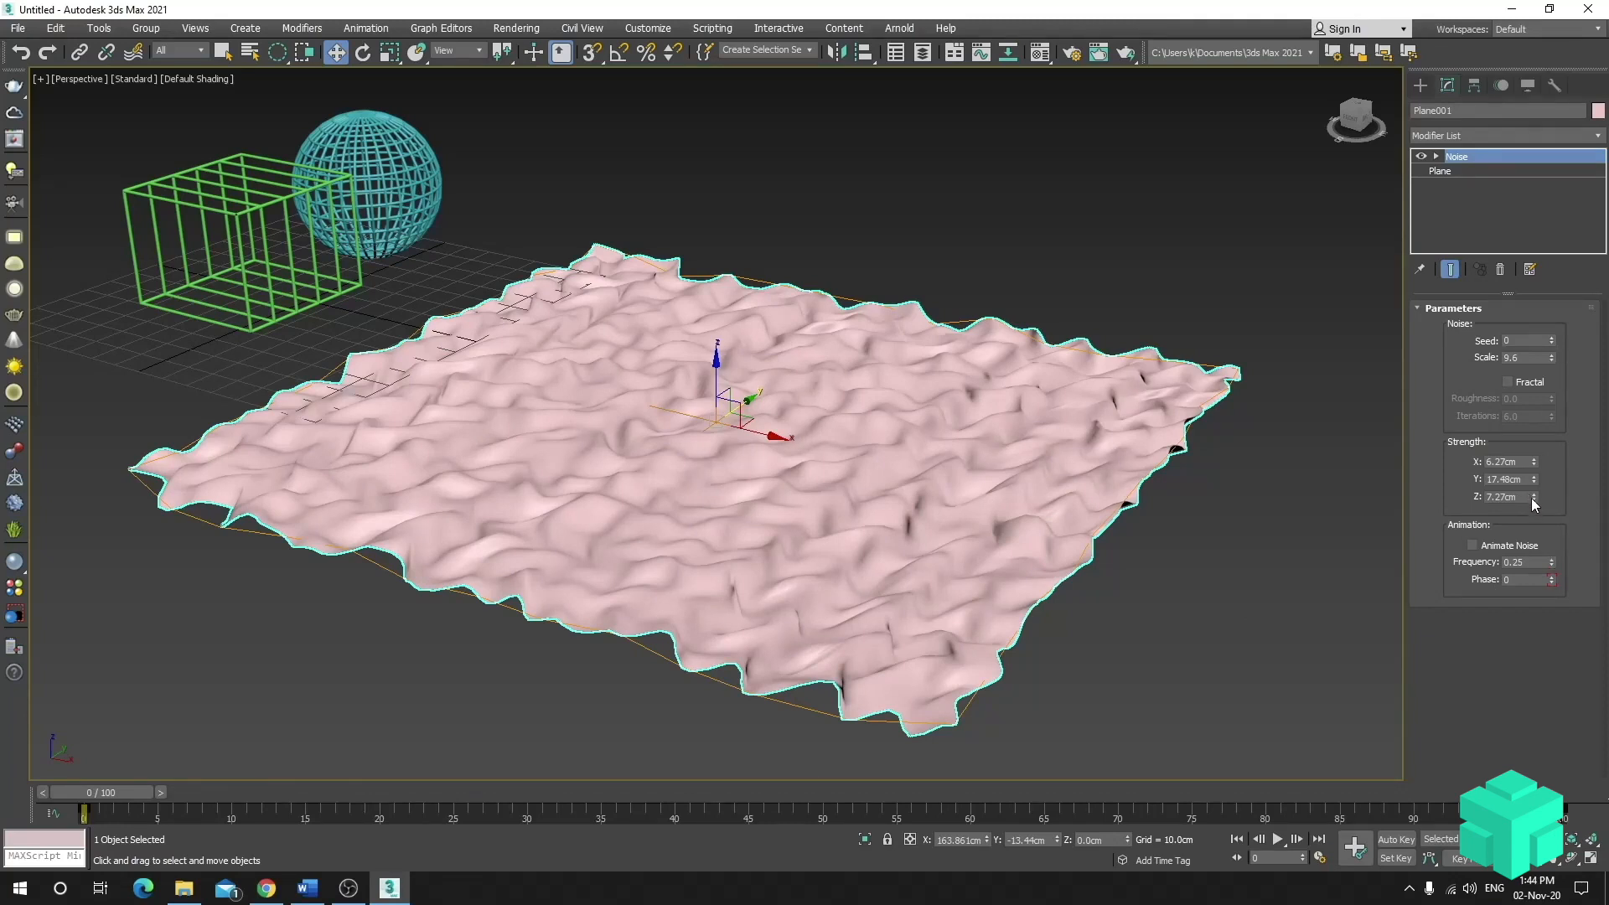
pyautogui.moveTo(1534, 503); pyautogui.dragTo(1538, 546)
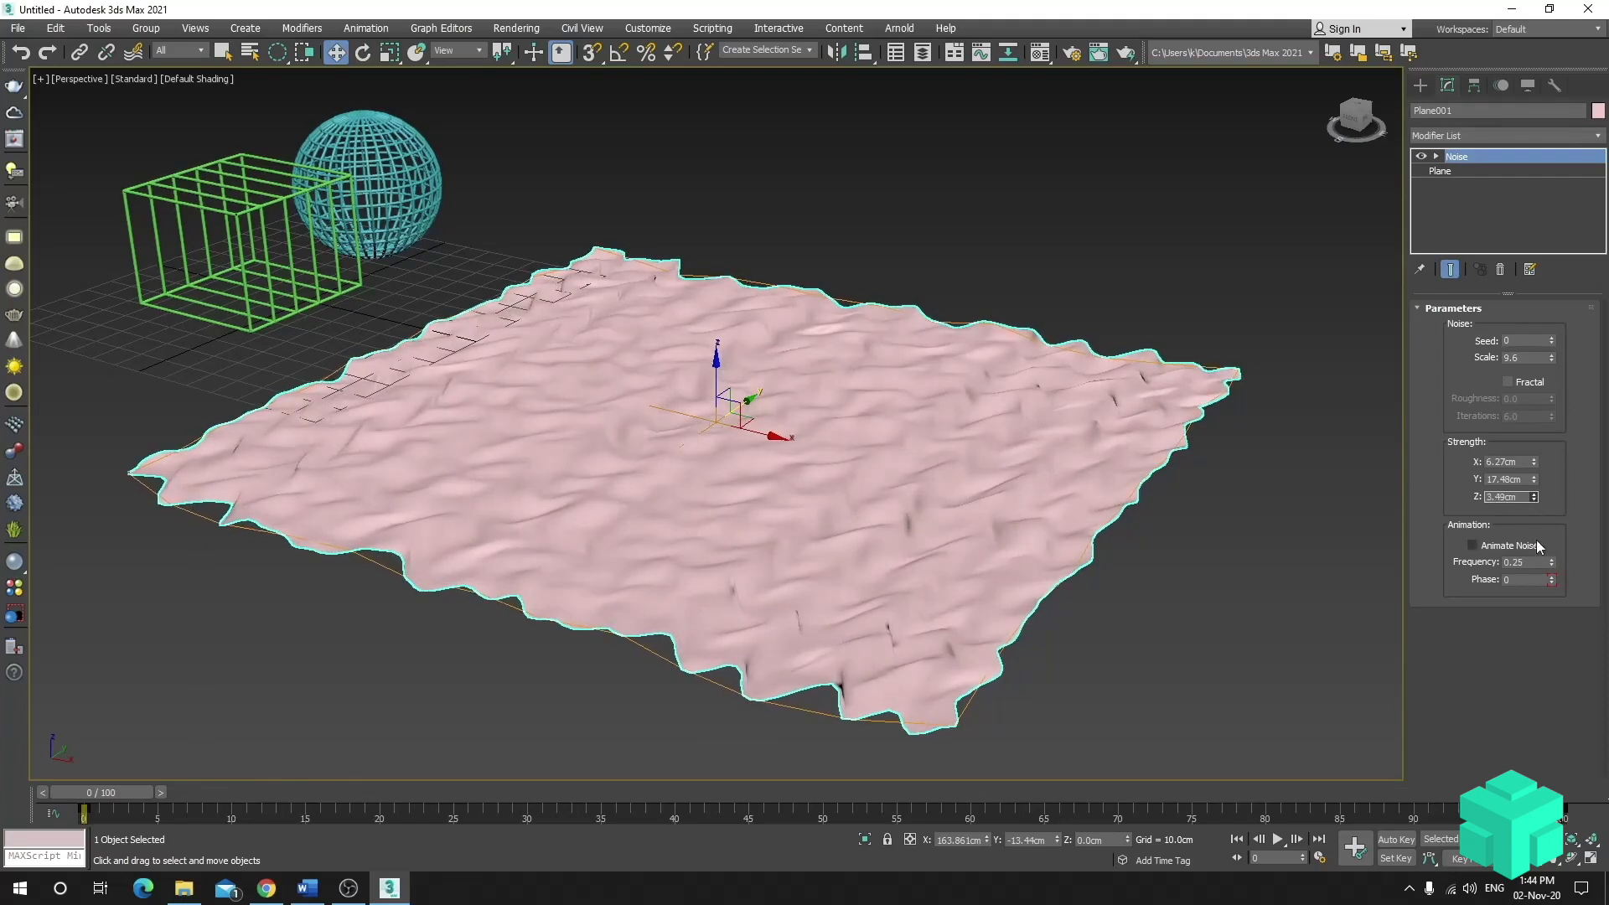
pyautogui.moveTo(1534, 479); pyautogui.dragTo(1540, 541)
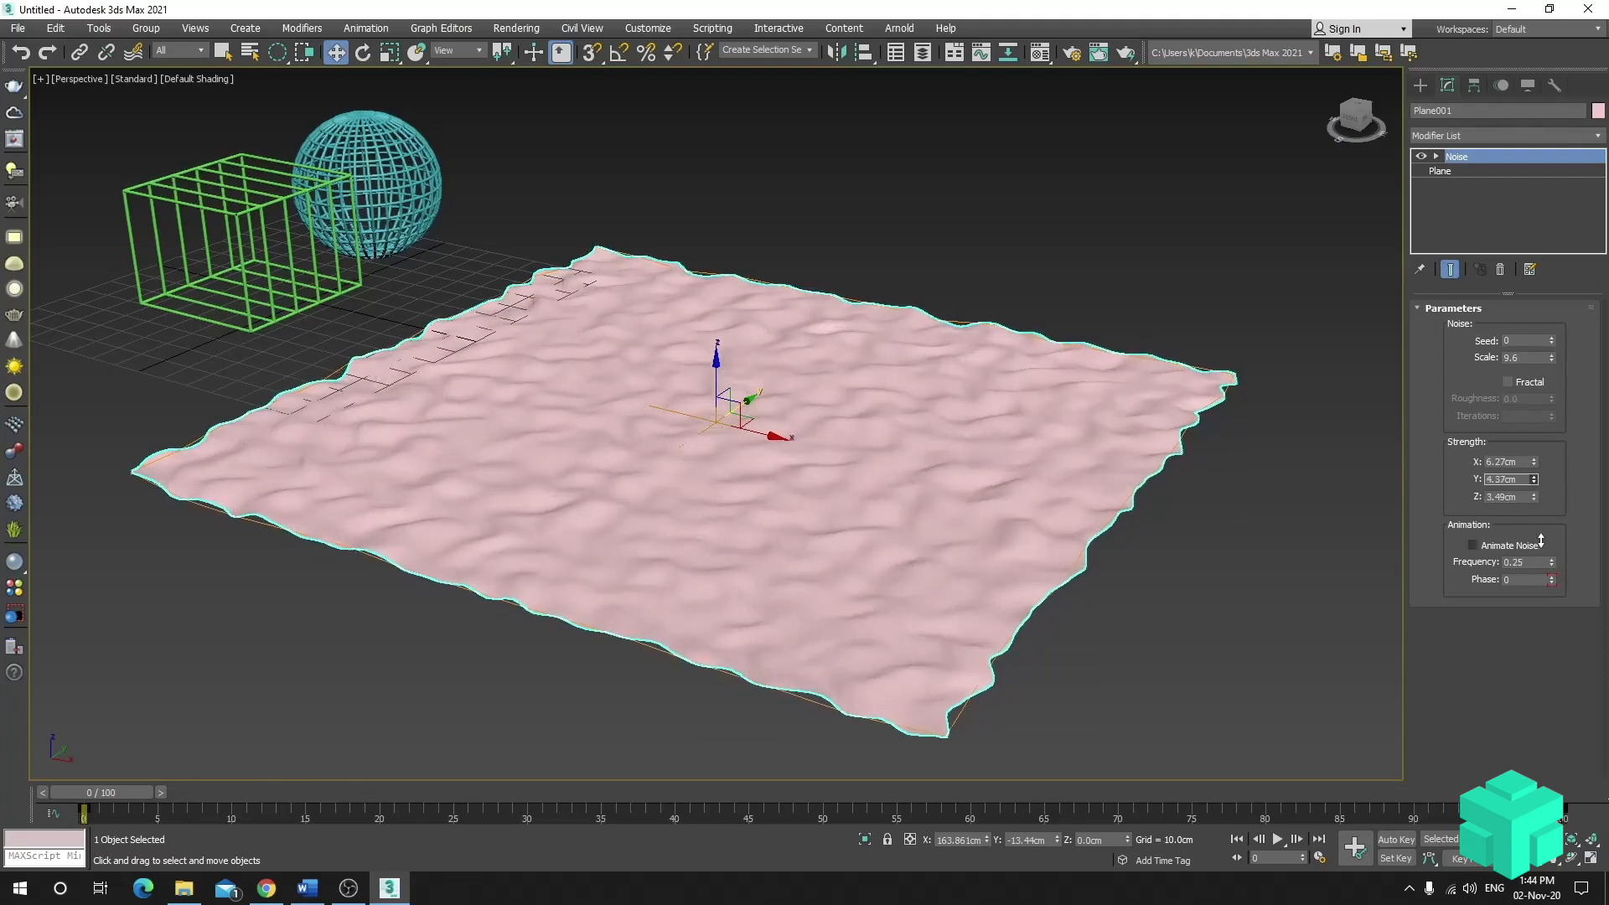
pyautogui.moveTo(1535, 463); pyautogui.dragTo(1532, 548)
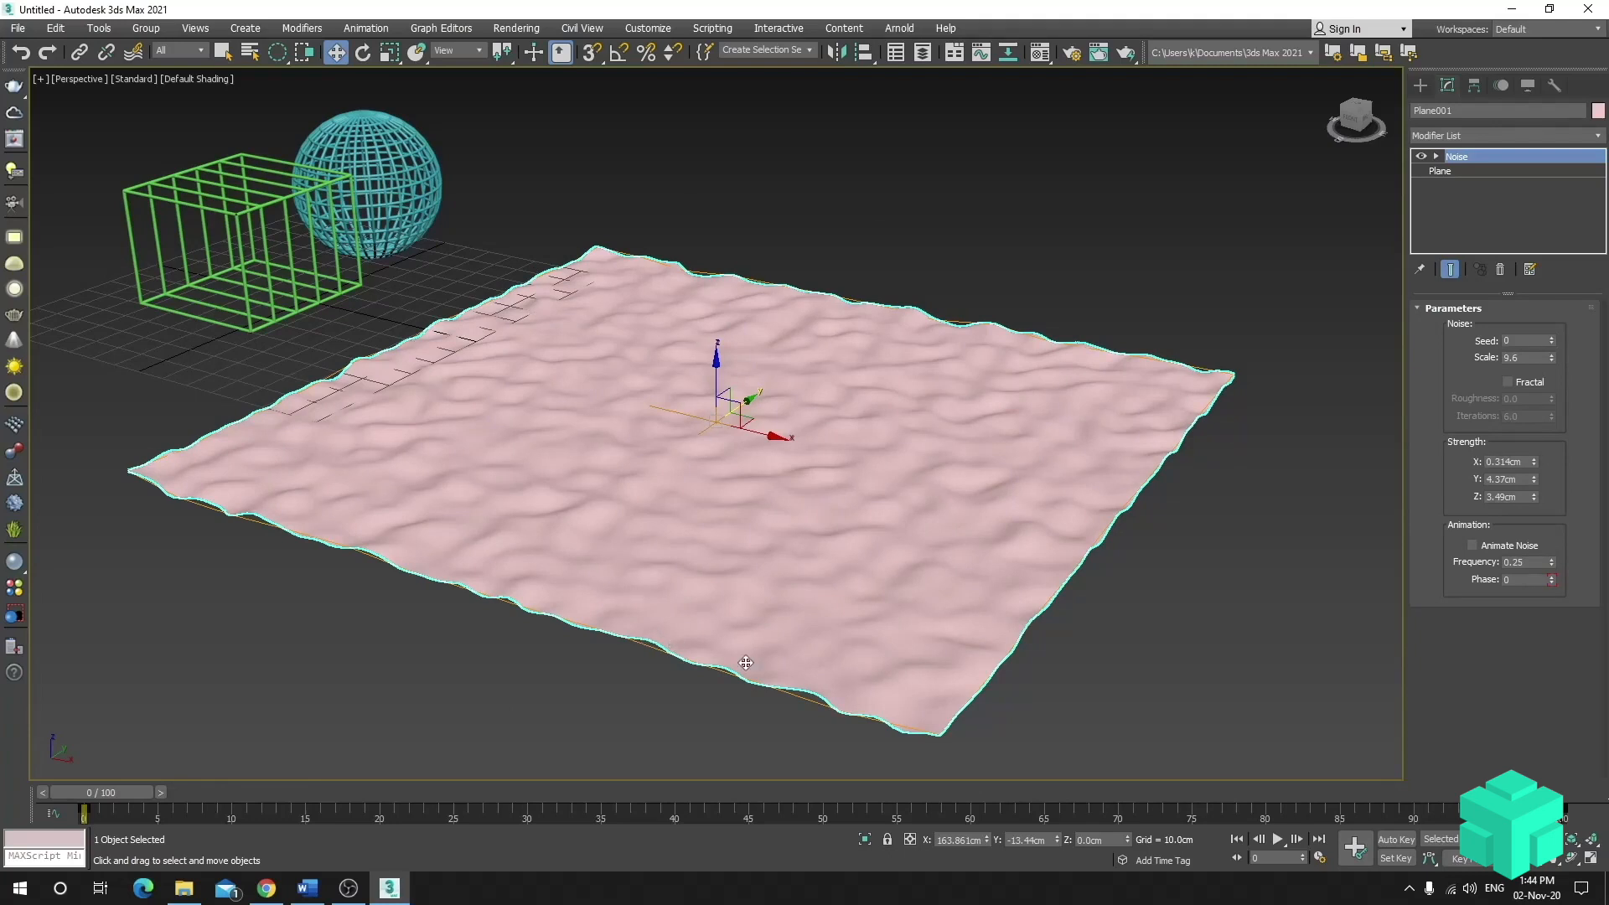
# - Enable fractal noise on the plane with a roughness of about 0.365 and 1 iteration
pyautogui.click(1509, 383)
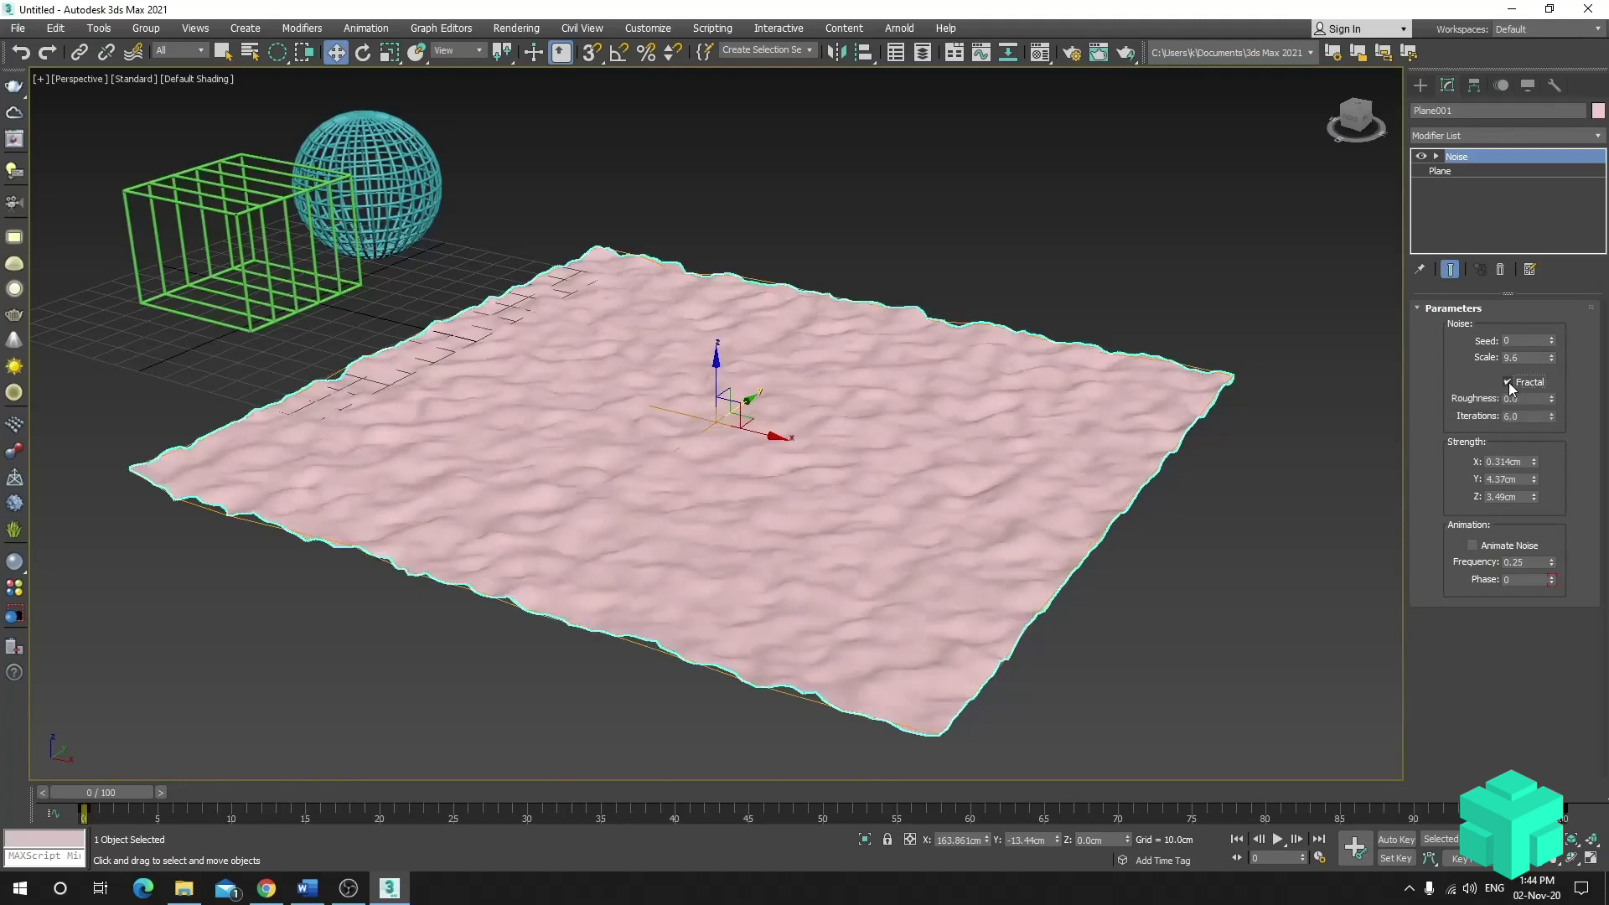
pyautogui.scroll(2, 956, 508)
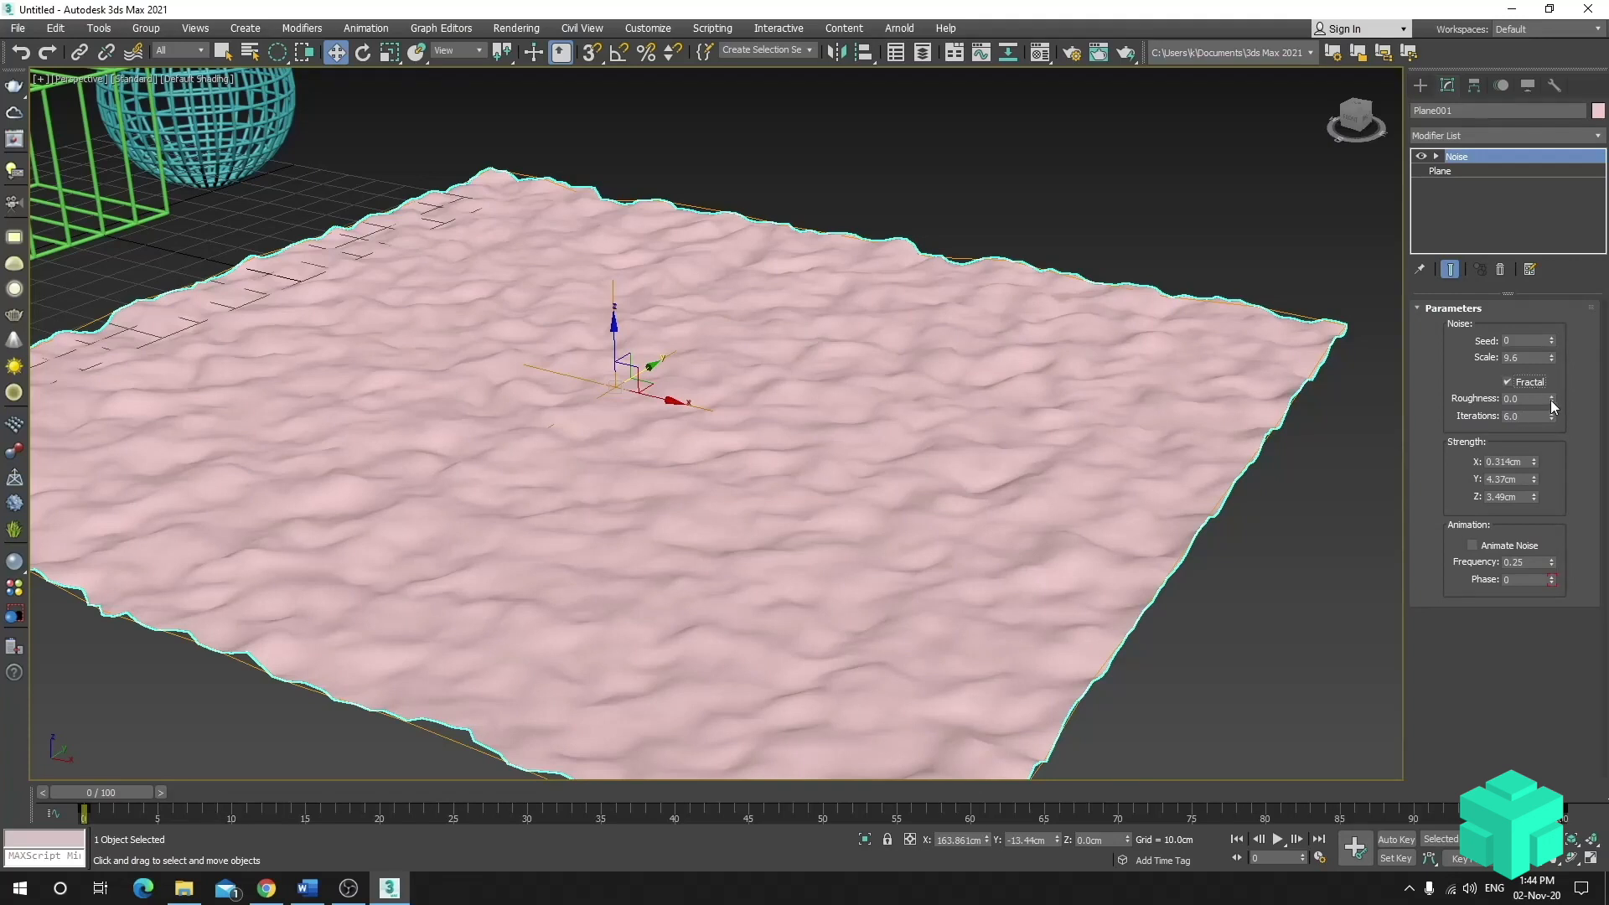
pyautogui.moveTo(1551, 395); pyautogui.dragTo(1542, 277)
pyautogui.moveTo(1551, 400); pyautogui.dragTo(1553, 346)
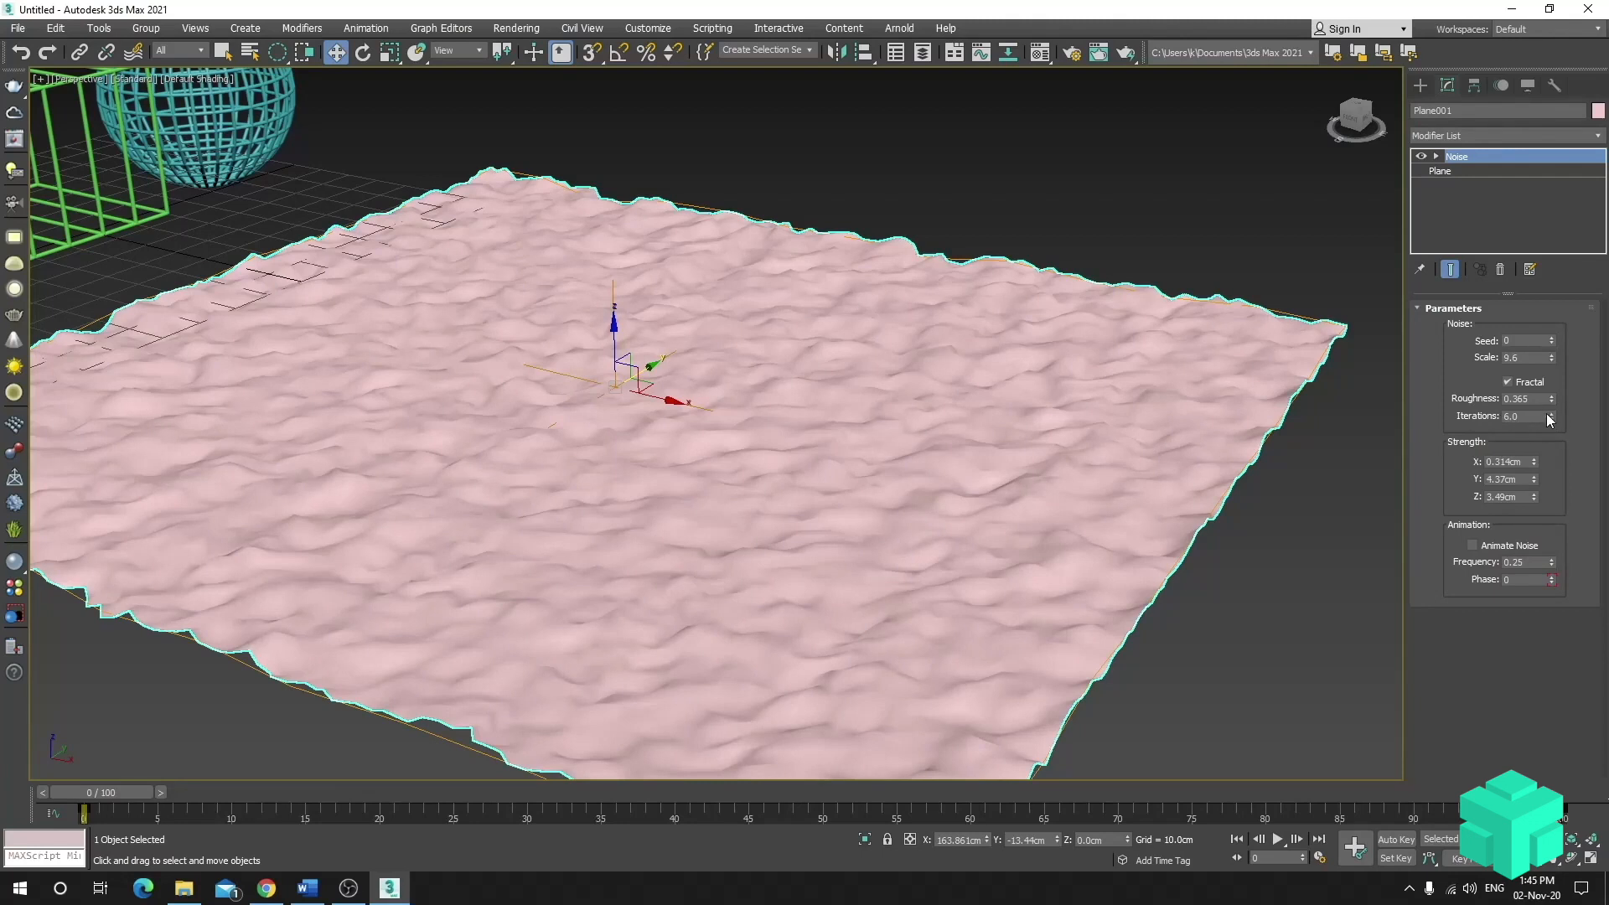
pyautogui.moveTo(1550, 419); pyautogui.dragTo(1550, 863)
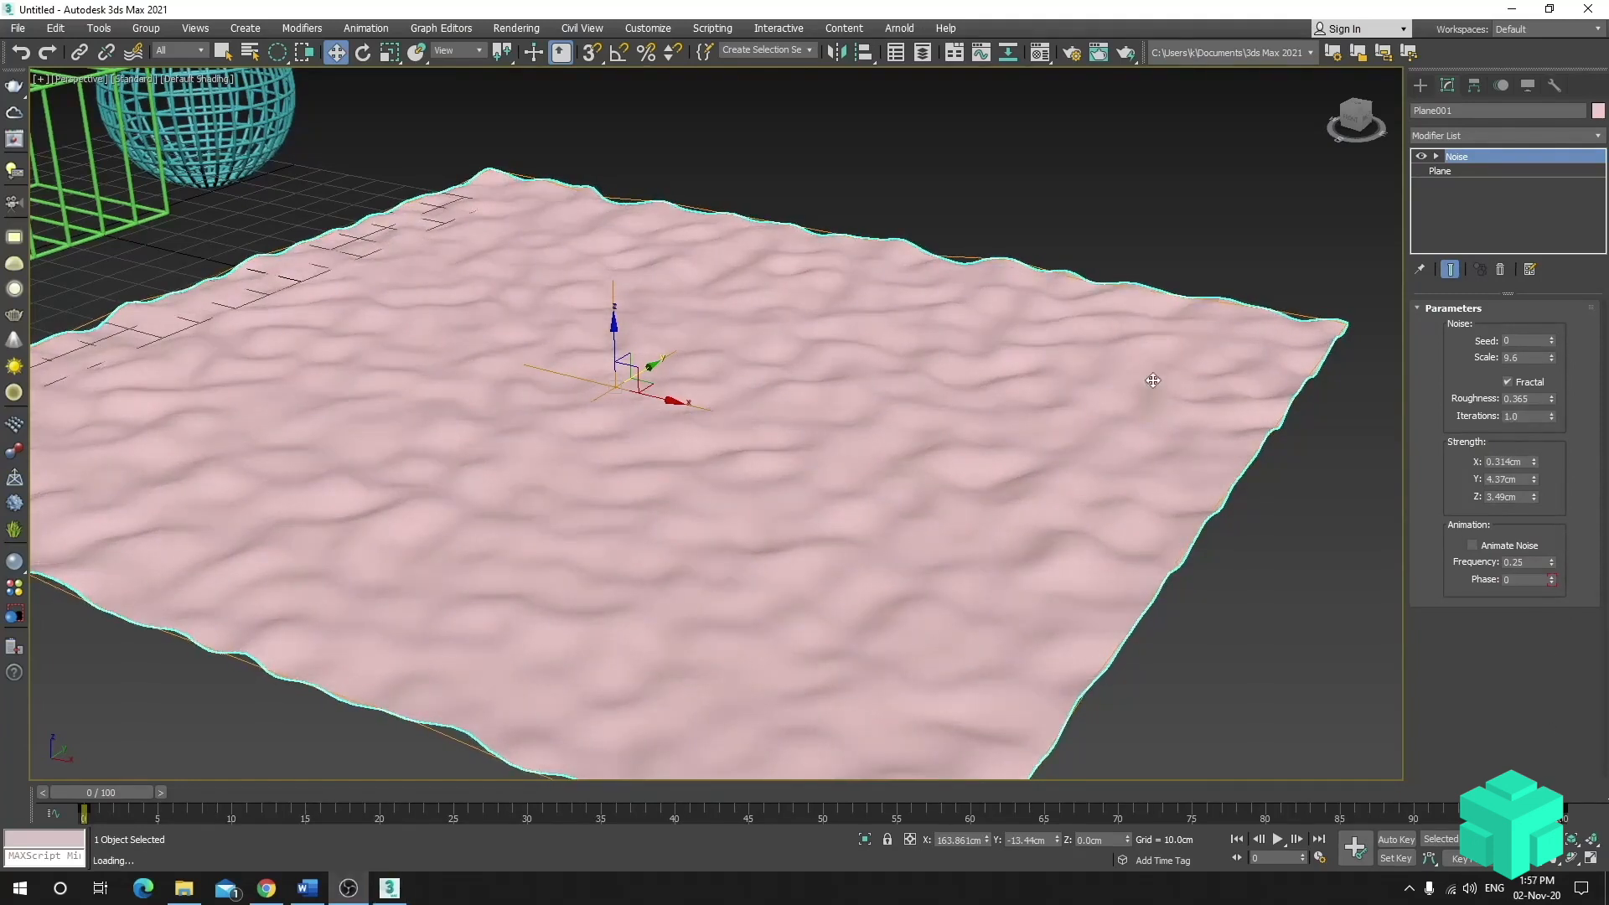
# - Set the base plane beneath the Noise modifier to 200 length segments and 200 width segments
pyautogui.click(1441, 170)
pyautogui.doubleClick(1541, 374)
pyautogui.write('200')
pyautogui.press('Tab')
pyautogui.write('200')
pyautogui.press('Return')
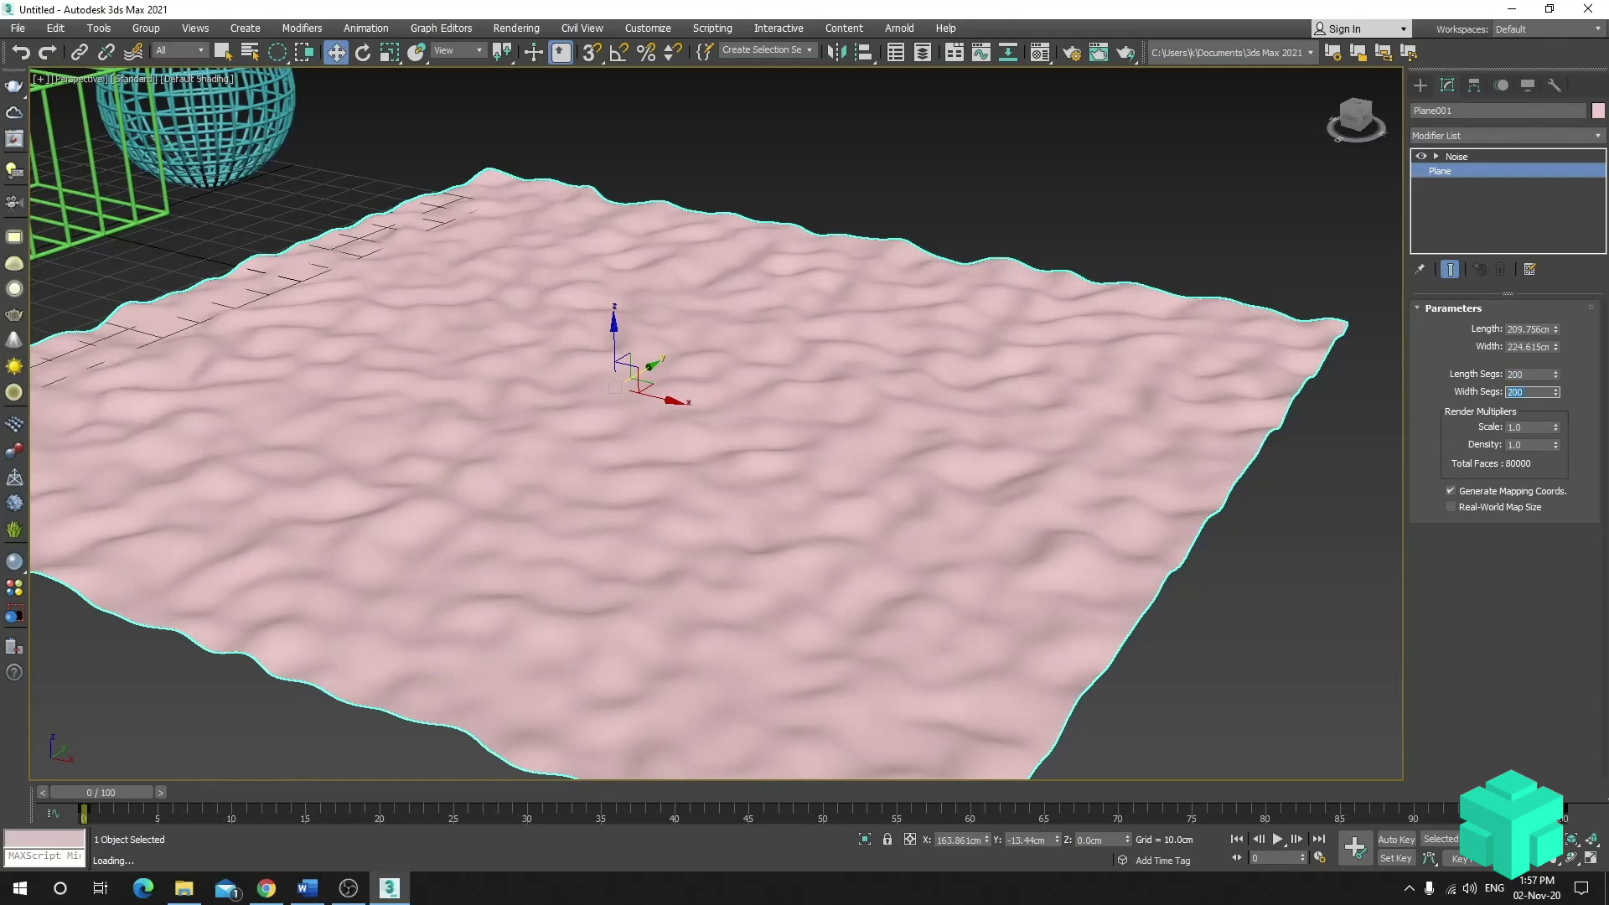
# - Increase the Noise modifier's Z strength to about 14.17 cm
pyautogui.click(1457, 158)
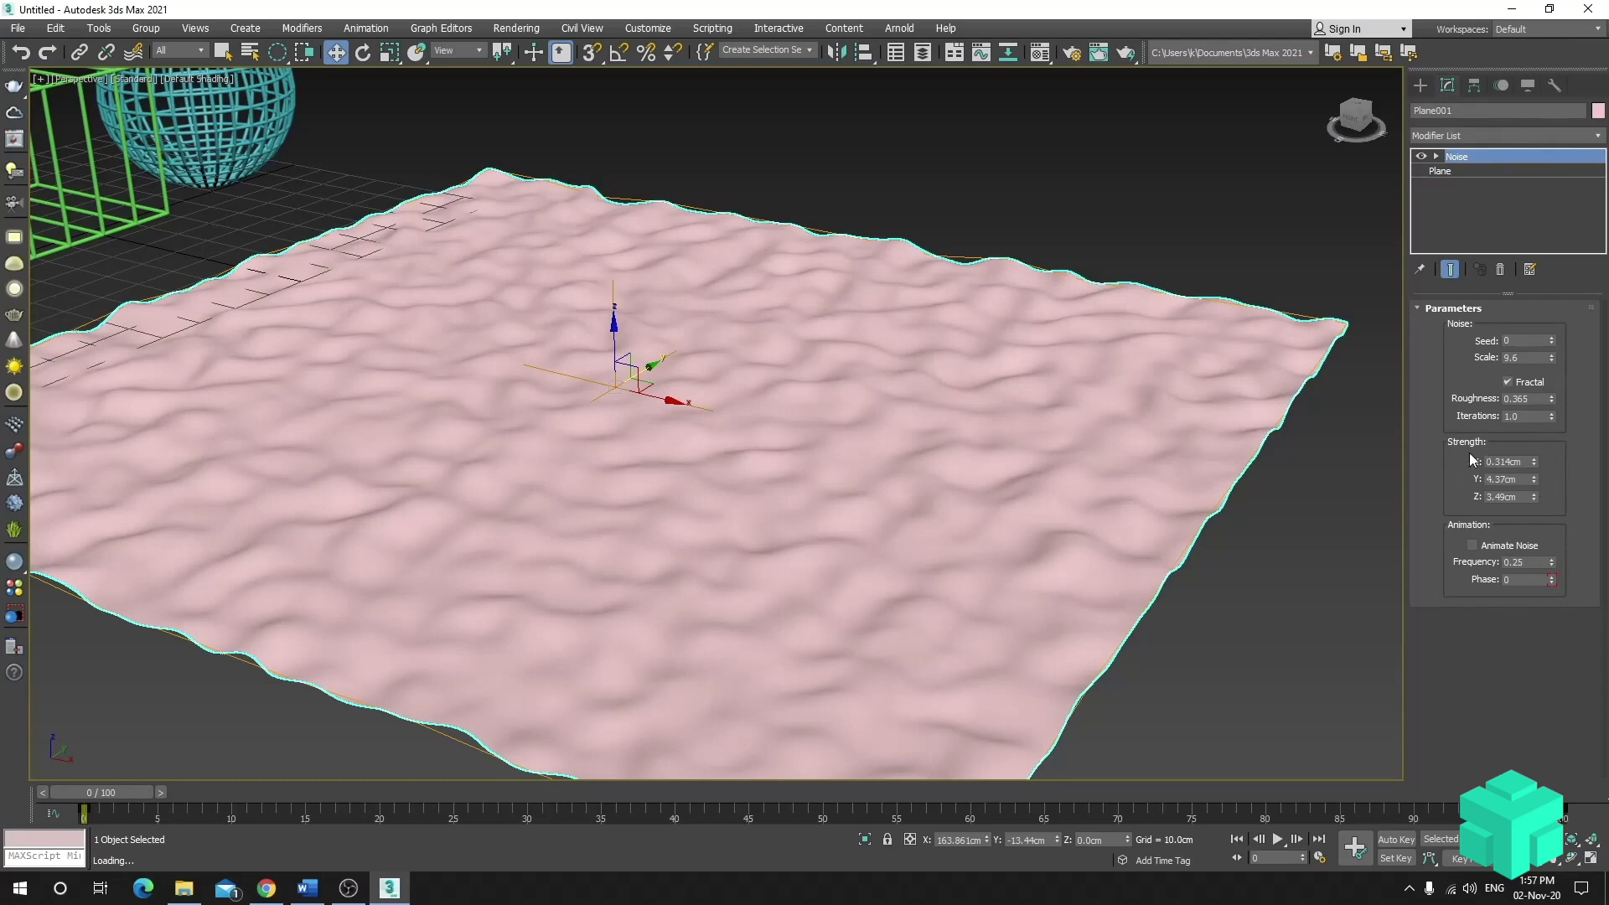
pyautogui.moveTo(1536, 498); pyautogui.dragTo(1487, 243)
pyautogui.moveTo(921, 328); pyautogui.dragTo(947, 325, button='middle')
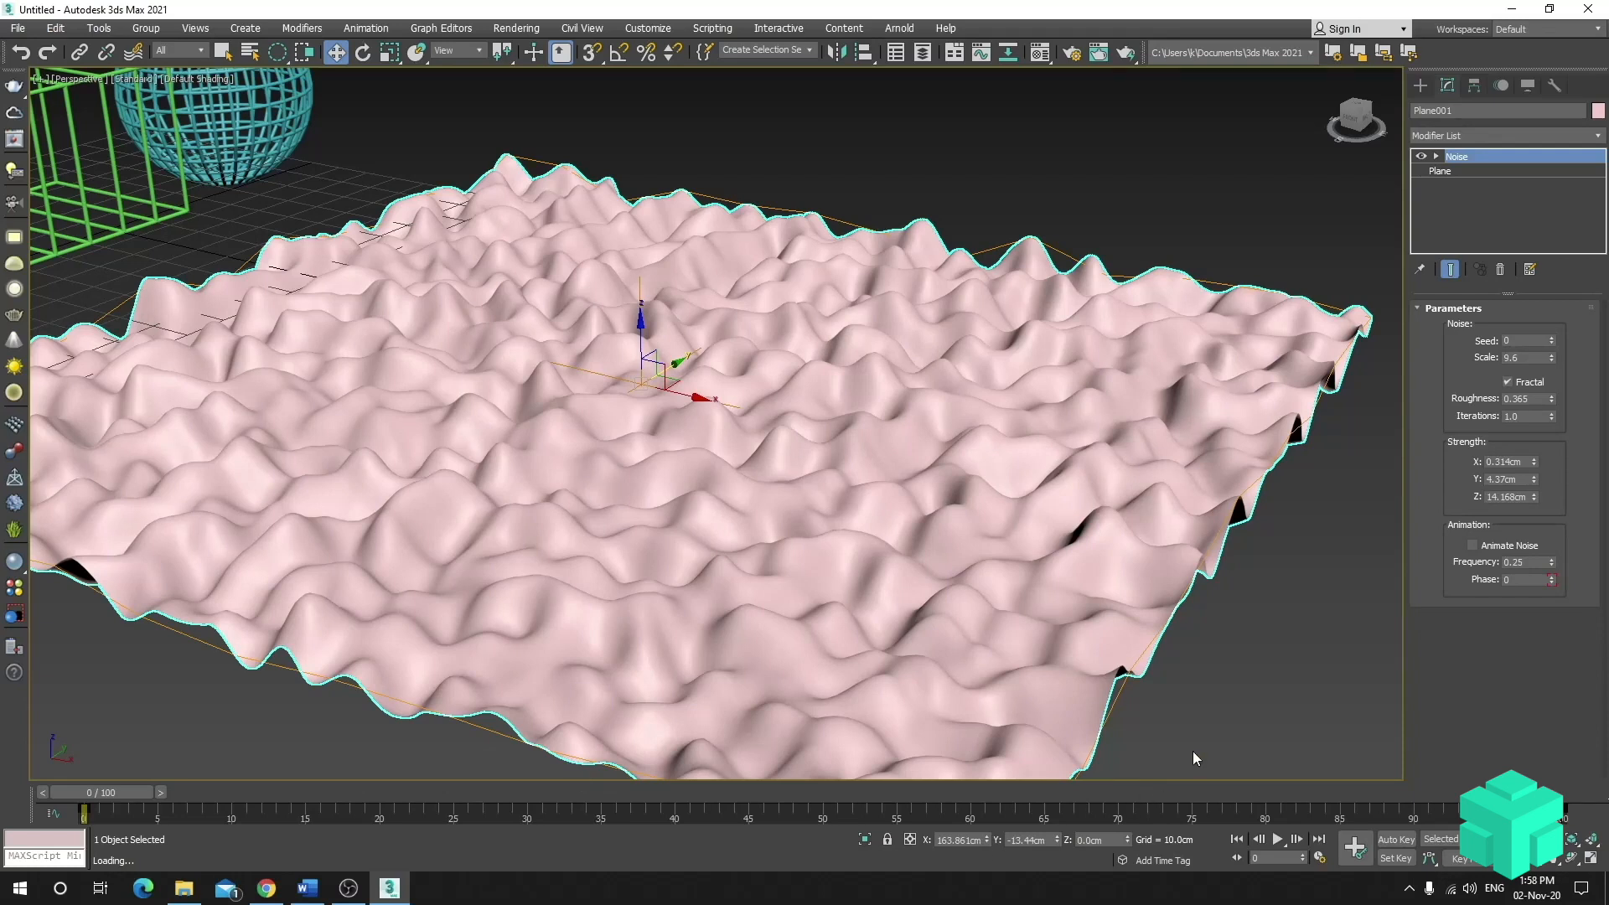
pyautogui.click(1460, 159)
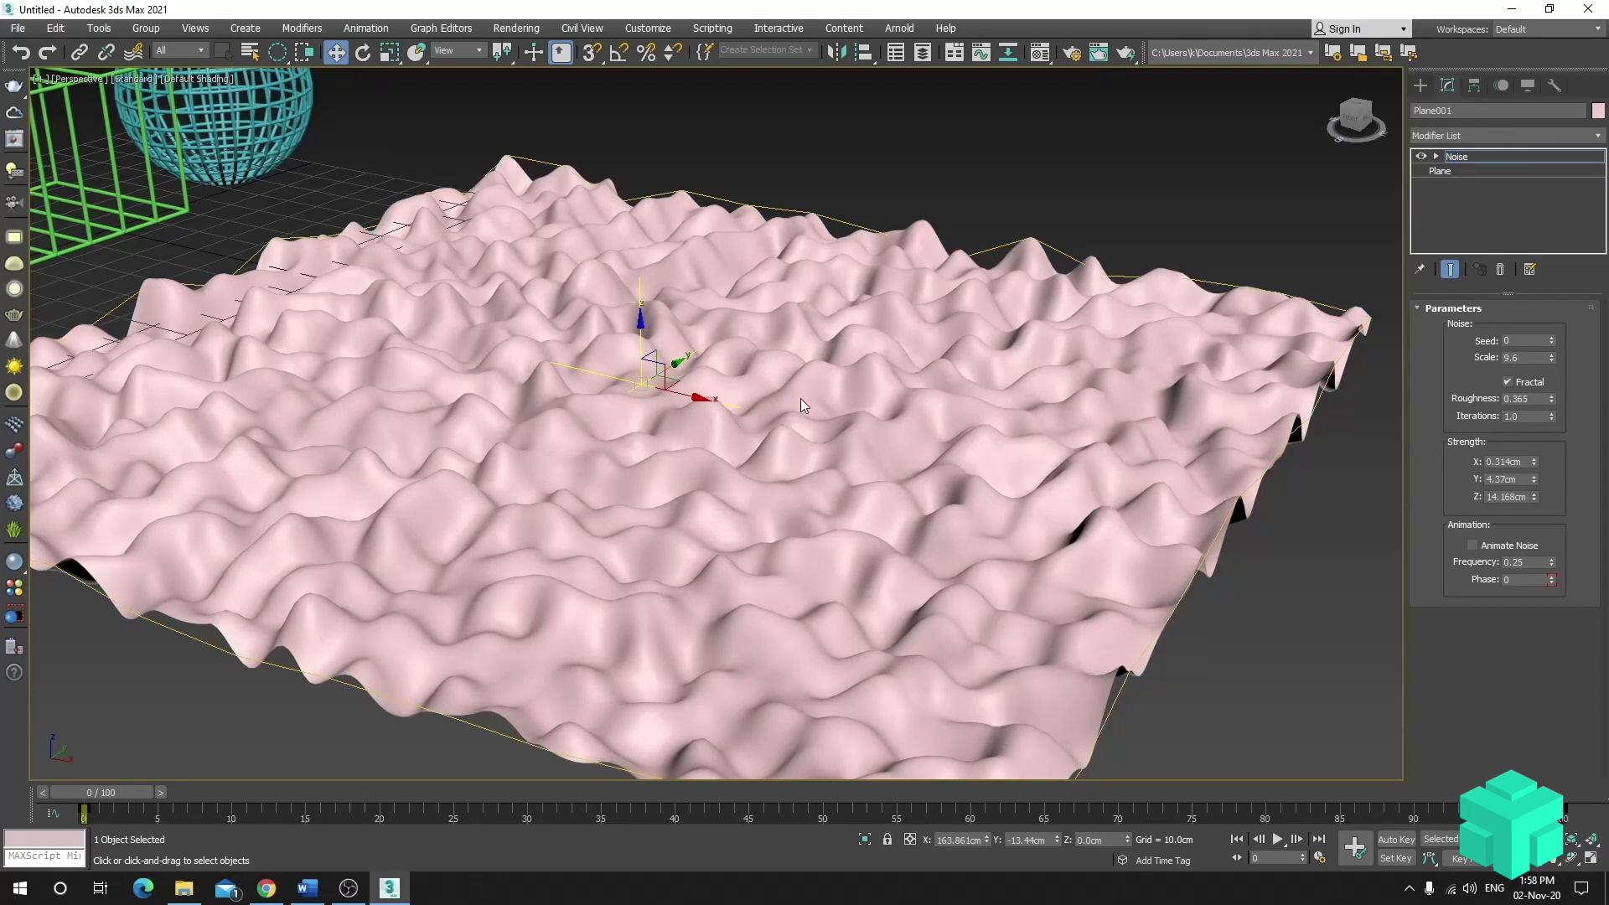
pyautogui.scroll(-3, 802, 399)
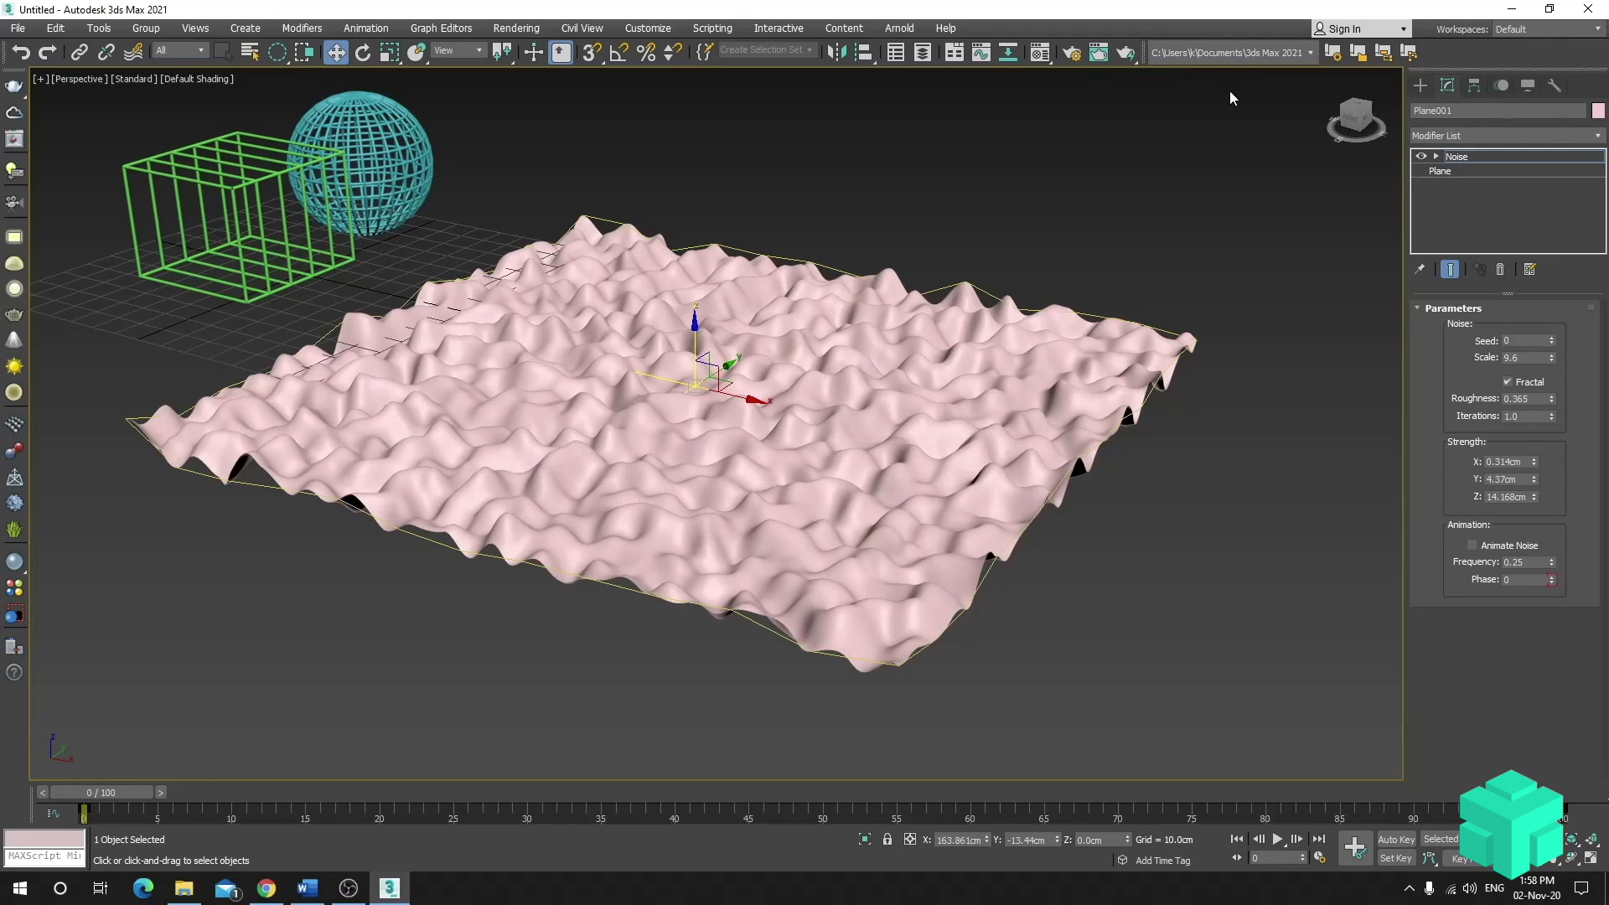
# - Create a box about 74.5 cm long, 51.7 cm wide and 68.3 cm high beside the lattice box, opposite the noisy plane
pyautogui.click(1419, 86)
pyautogui.click(1470, 185)
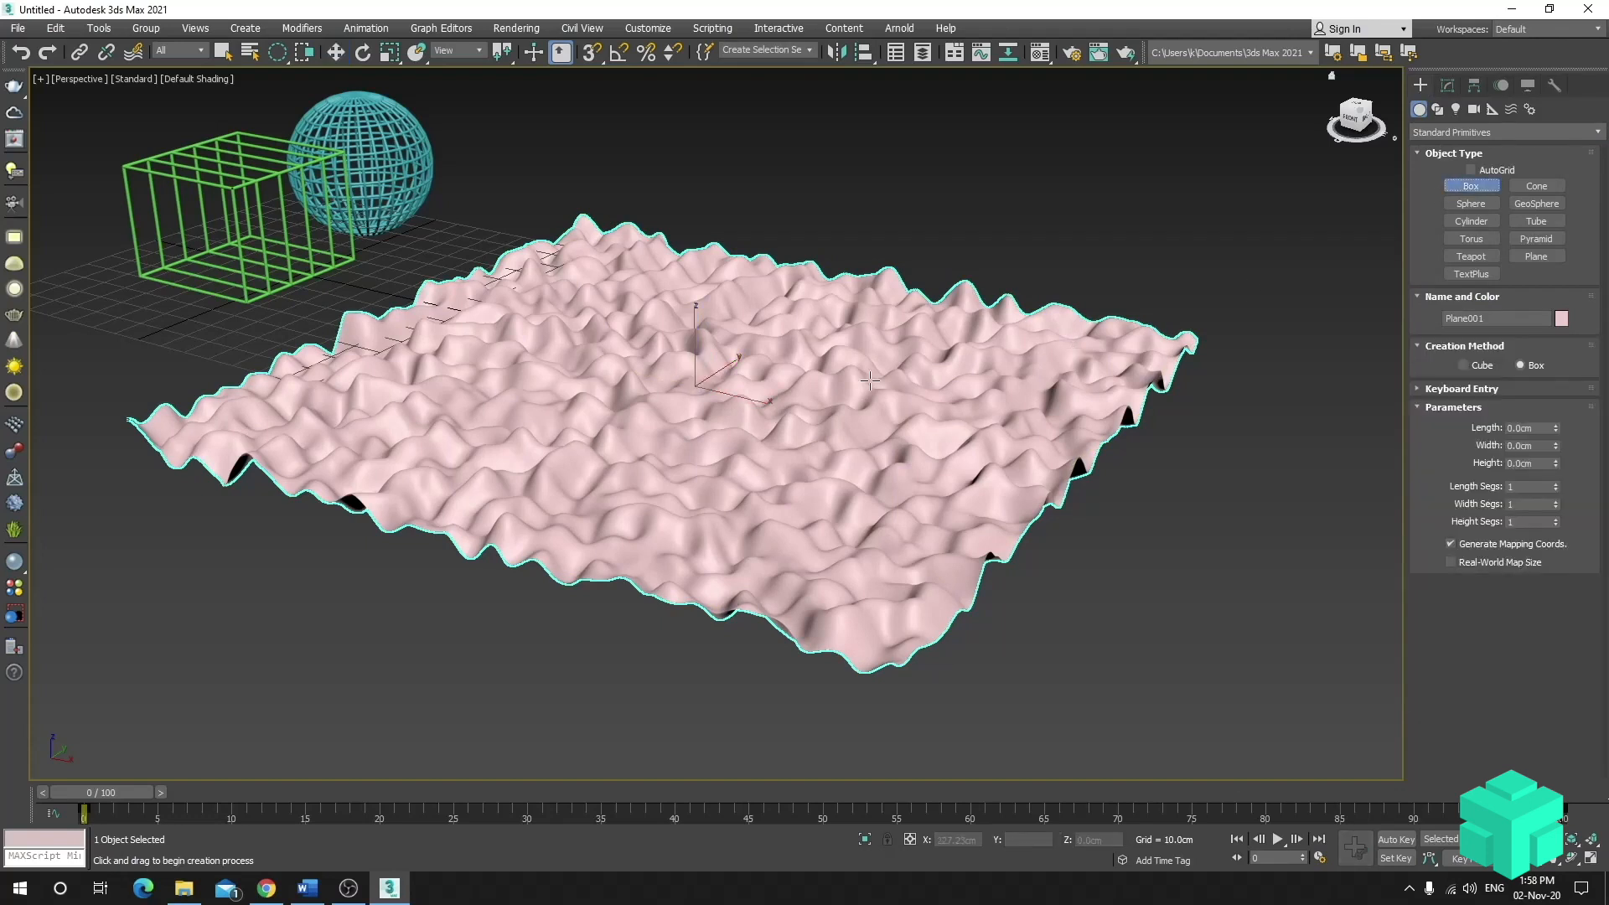
pyautogui.scroll(-3, 644, 370)
pyautogui.moveTo(486, 333); pyautogui.dragTo(572, 404, button='middle')
pyautogui.moveTo(504, 401); pyautogui.dragTo(828, 410, button='middle')
pyautogui.scroll(3, 685, 491)
pyautogui.moveTo(567, 494); pyautogui.dragTo(711, 609)
pyautogui.click(710, 432)
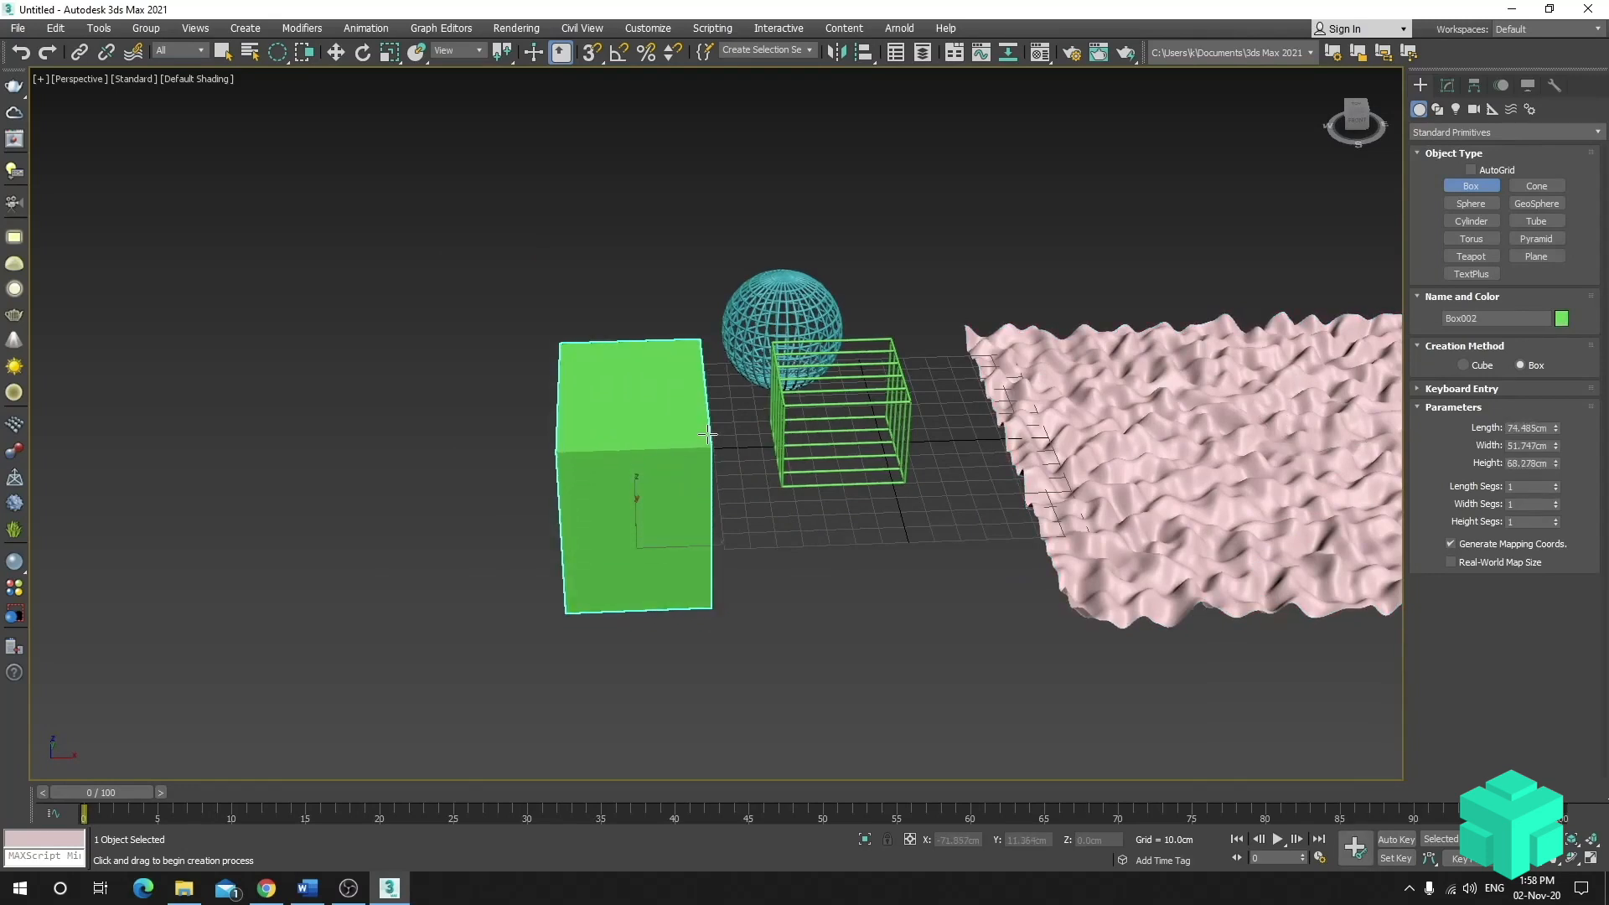
# - Show edged faces in the perspective view with the new solid box in close view
pyautogui.moveTo(771, 518)
pyautogui.keyDown('alt'); pyautogui.mouseDown(button='middle')
pyautogui.moveTo(816, 509)
pyautogui.moveTo(675, 499)
pyautogui.moveTo(701, 495)
pyautogui.moveTo(677, 485)
pyautogui.mouseUp(button='middle'); pyautogui.keyUp('alt')
pyautogui.scroll(3, 676, 503)
pyautogui.press('F4')
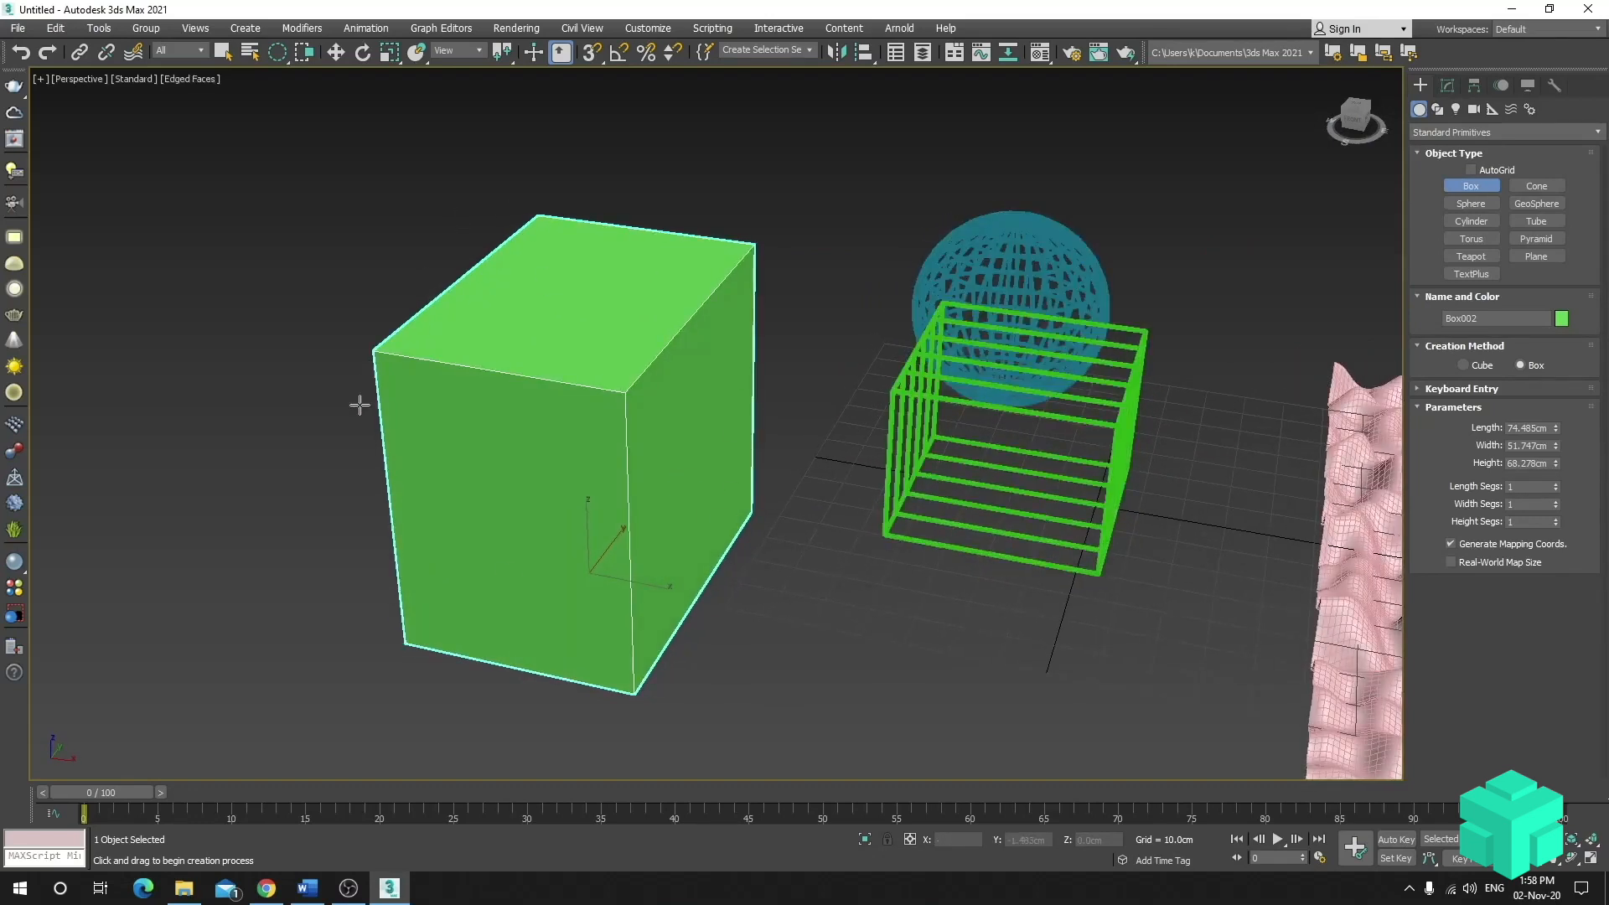
# - Add a Slice modifier to the new solid box
pyautogui.press('w')
pyautogui.click(1448, 86)
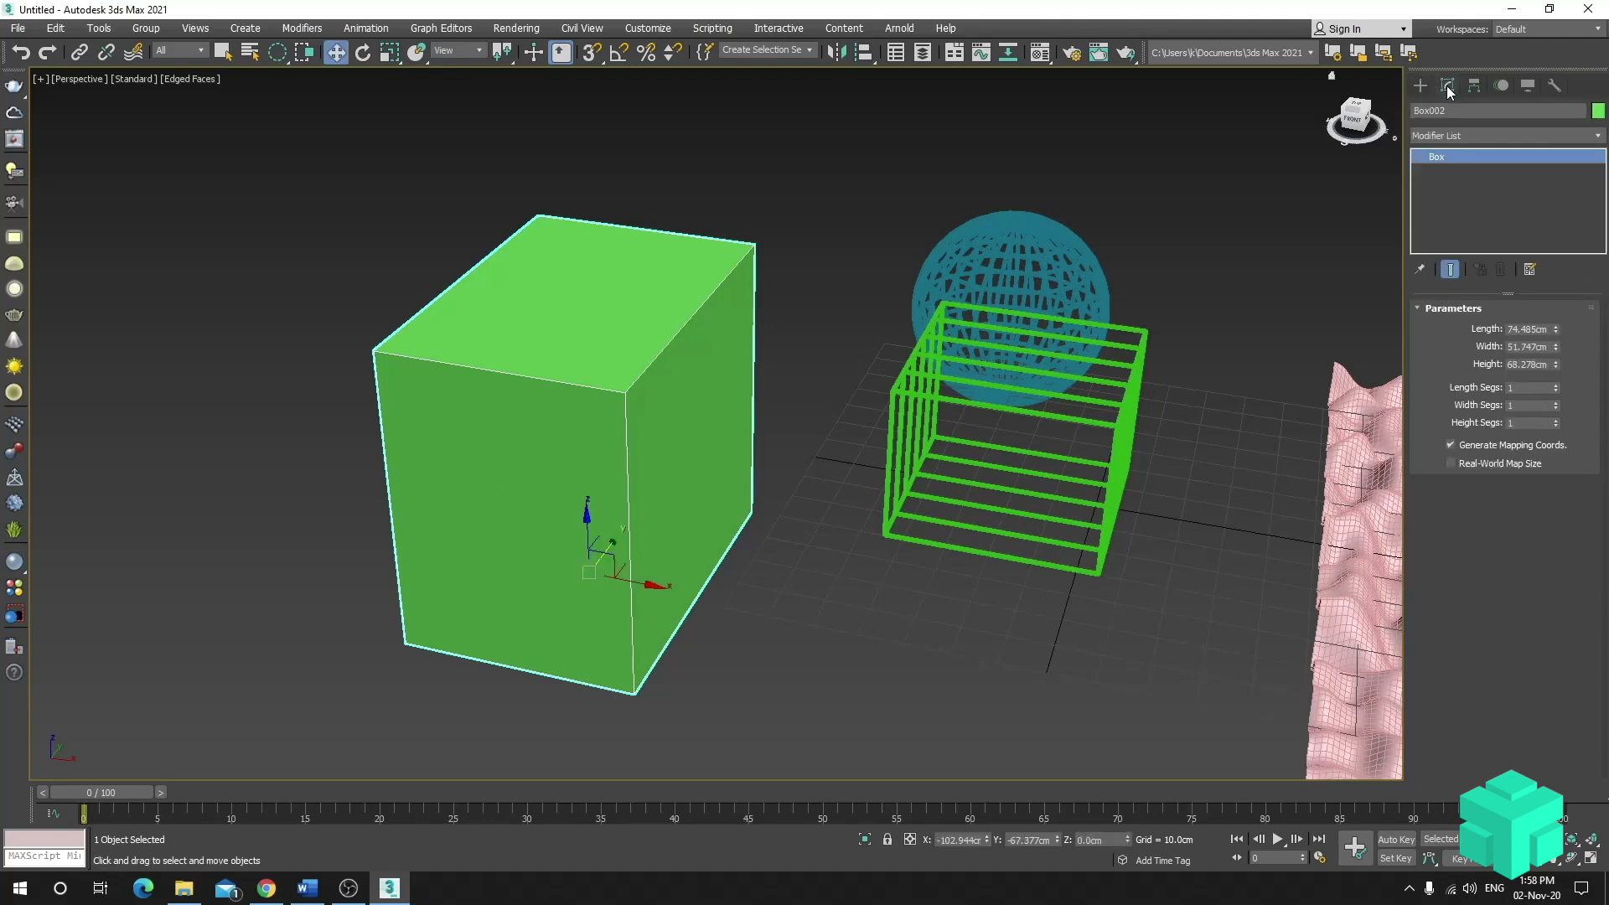
pyautogui.click(1437, 133)
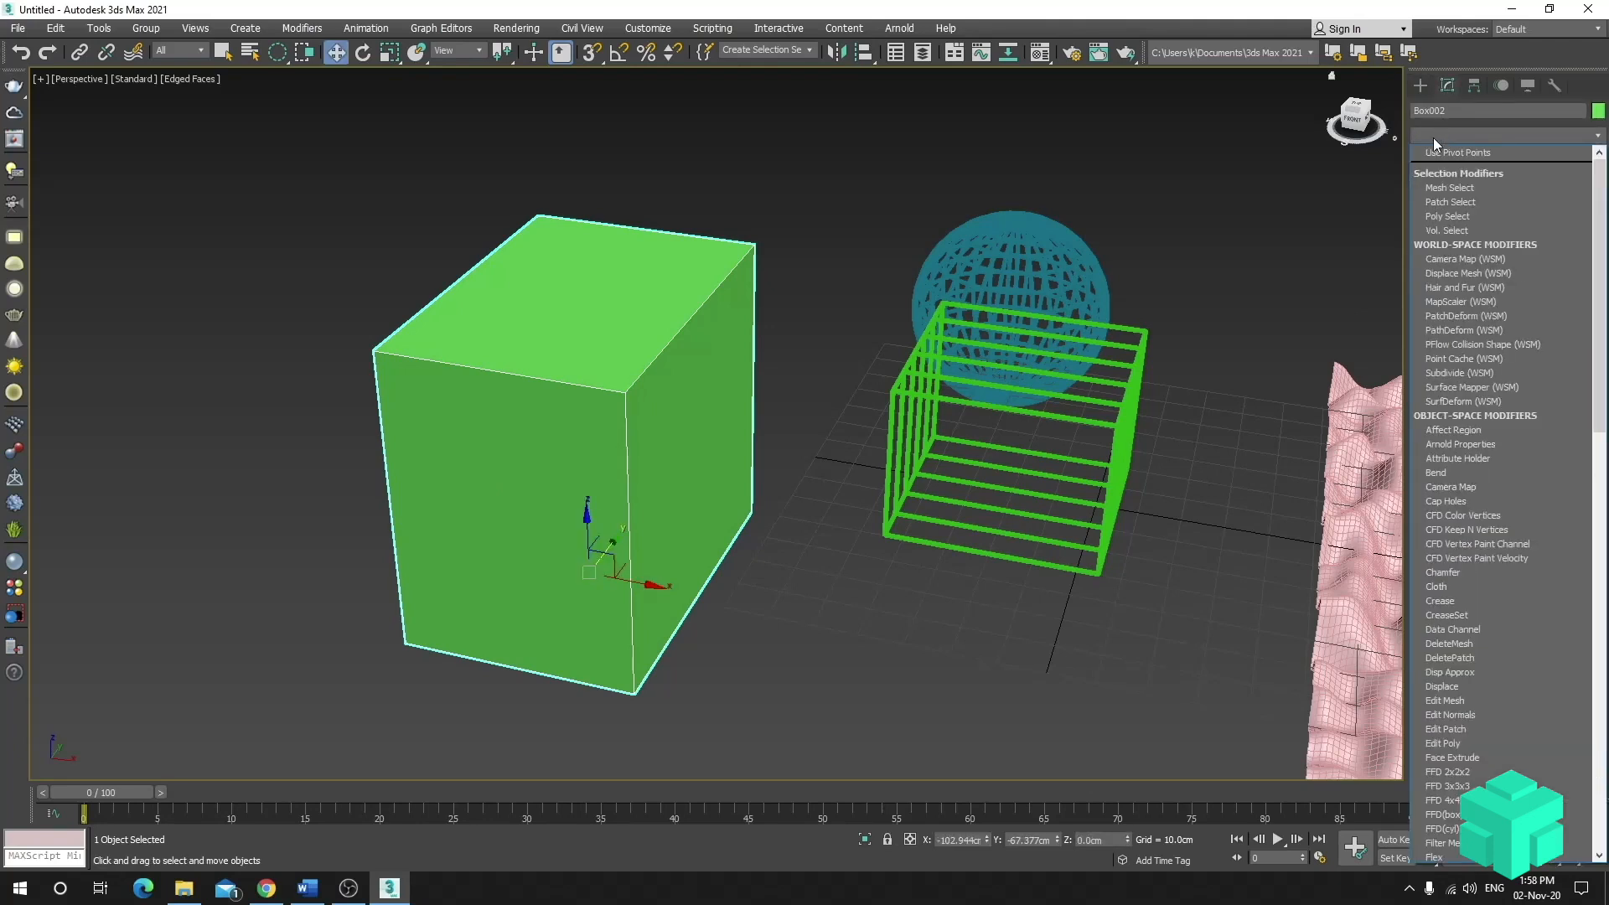
pyautogui.write('sl')
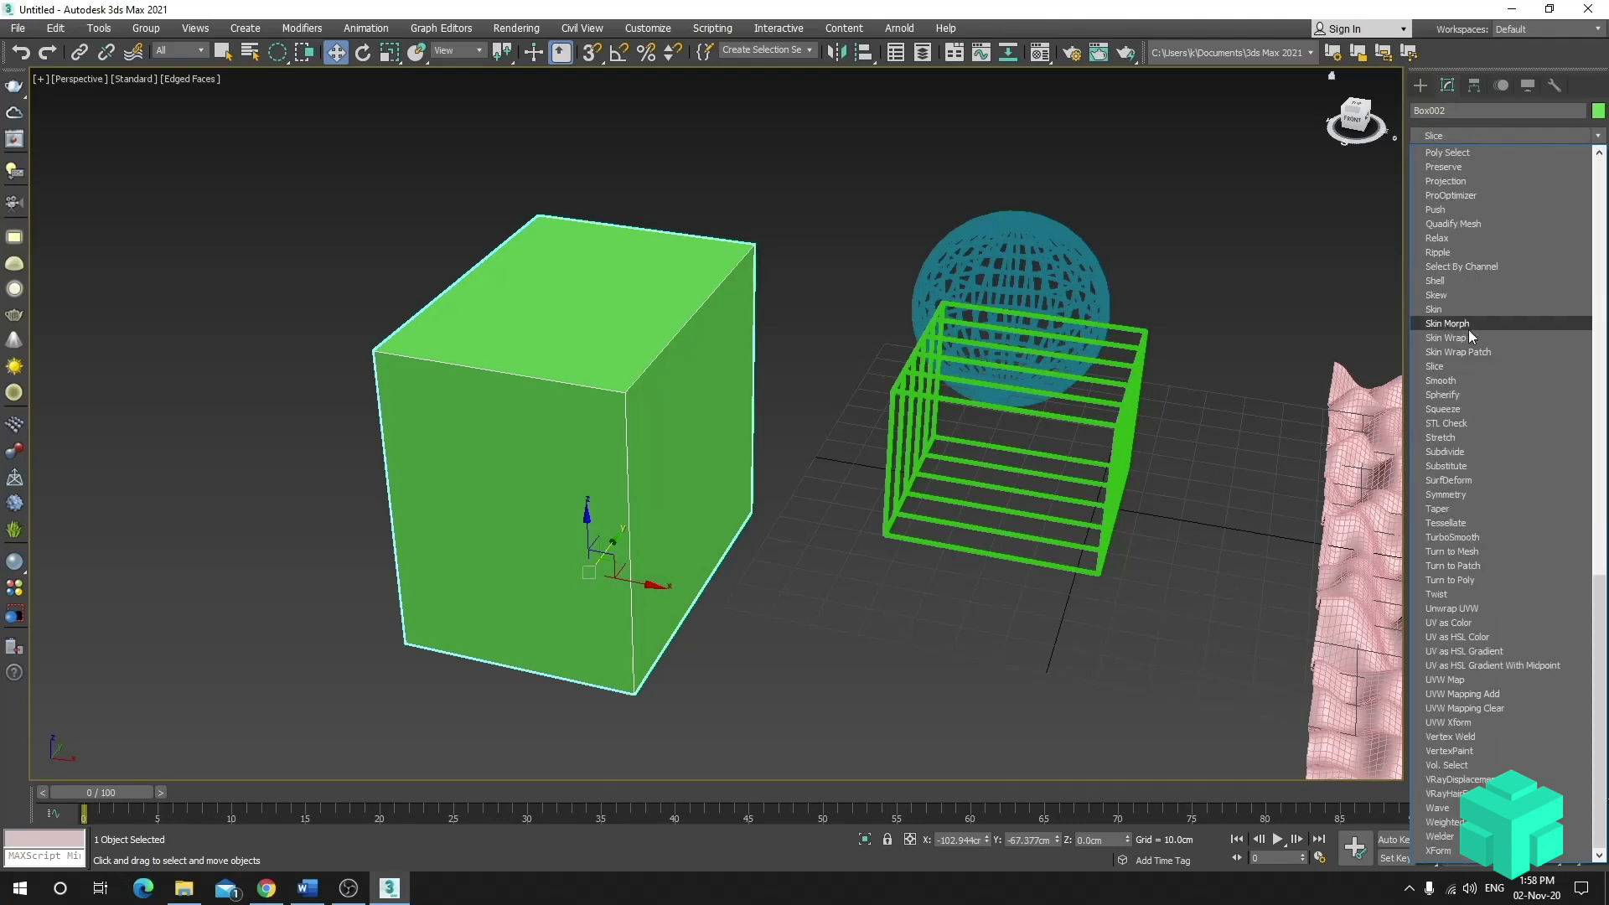
pyautogui.click(1442, 367)
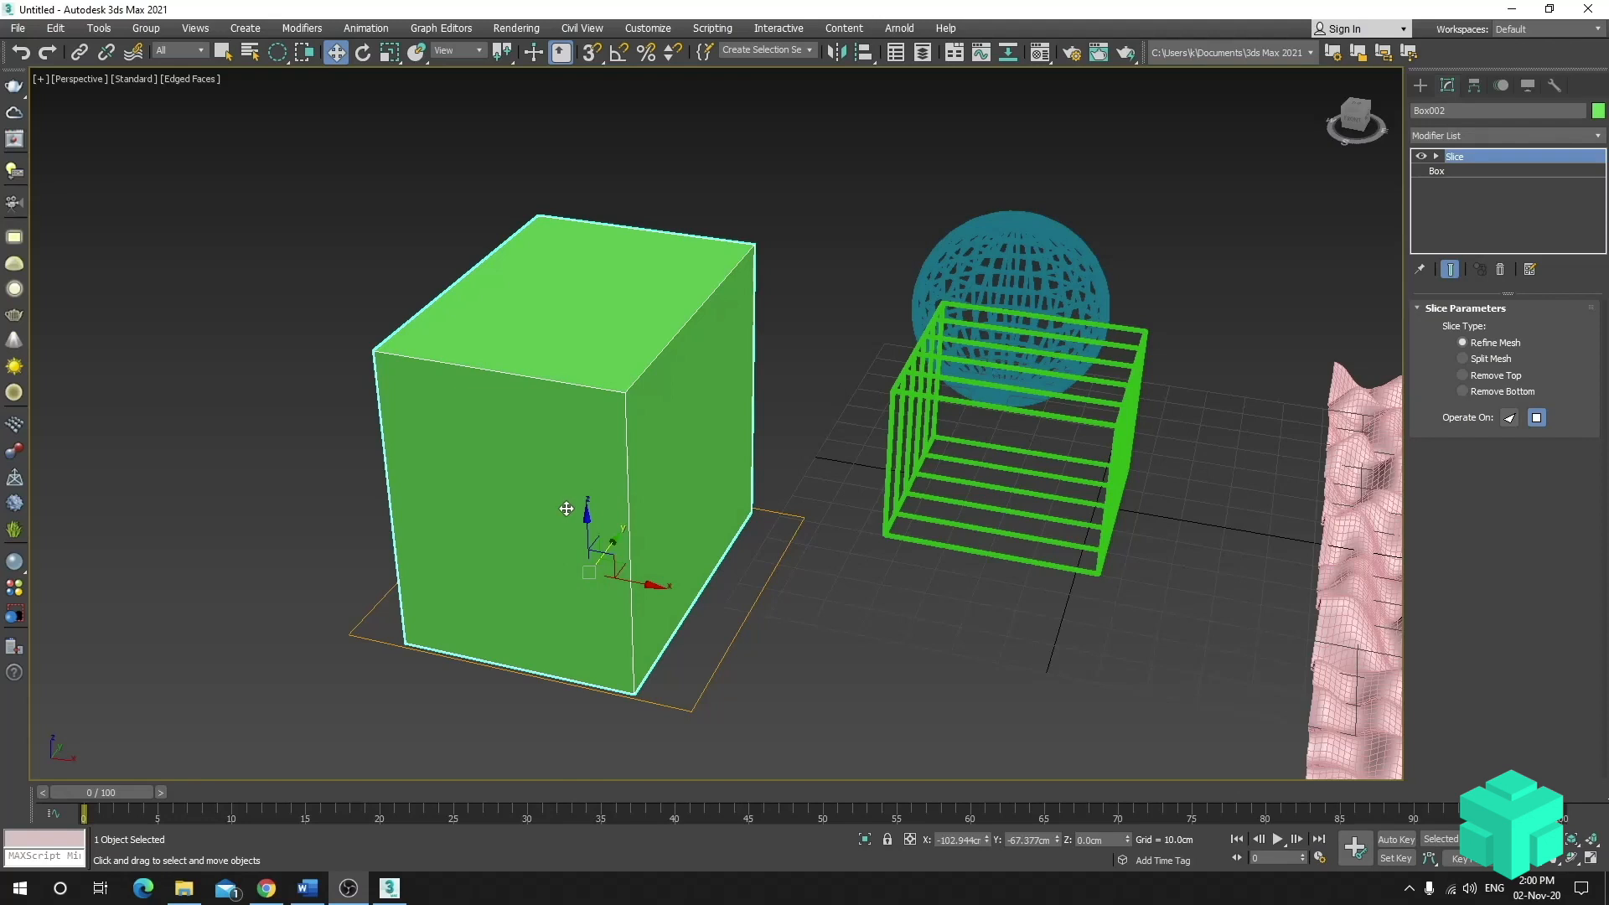
# - Raise the Slice modifier's slice plane to about 34.6 cm in Z, around the middle of the box
pyautogui.click(1438, 158)
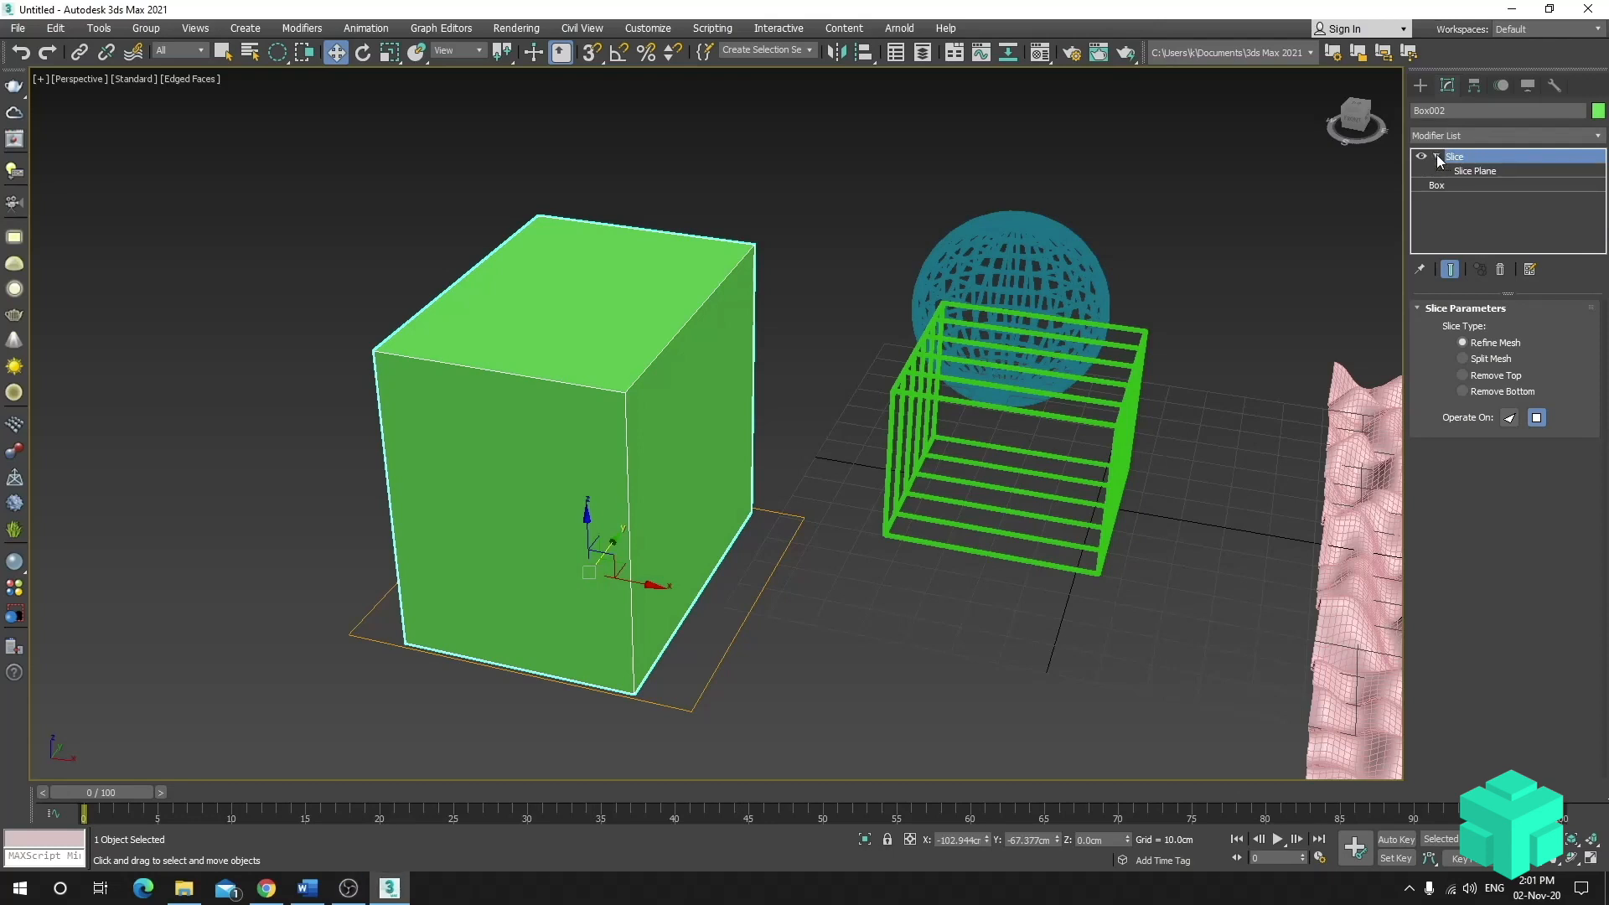
pyautogui.click(1476, 173)
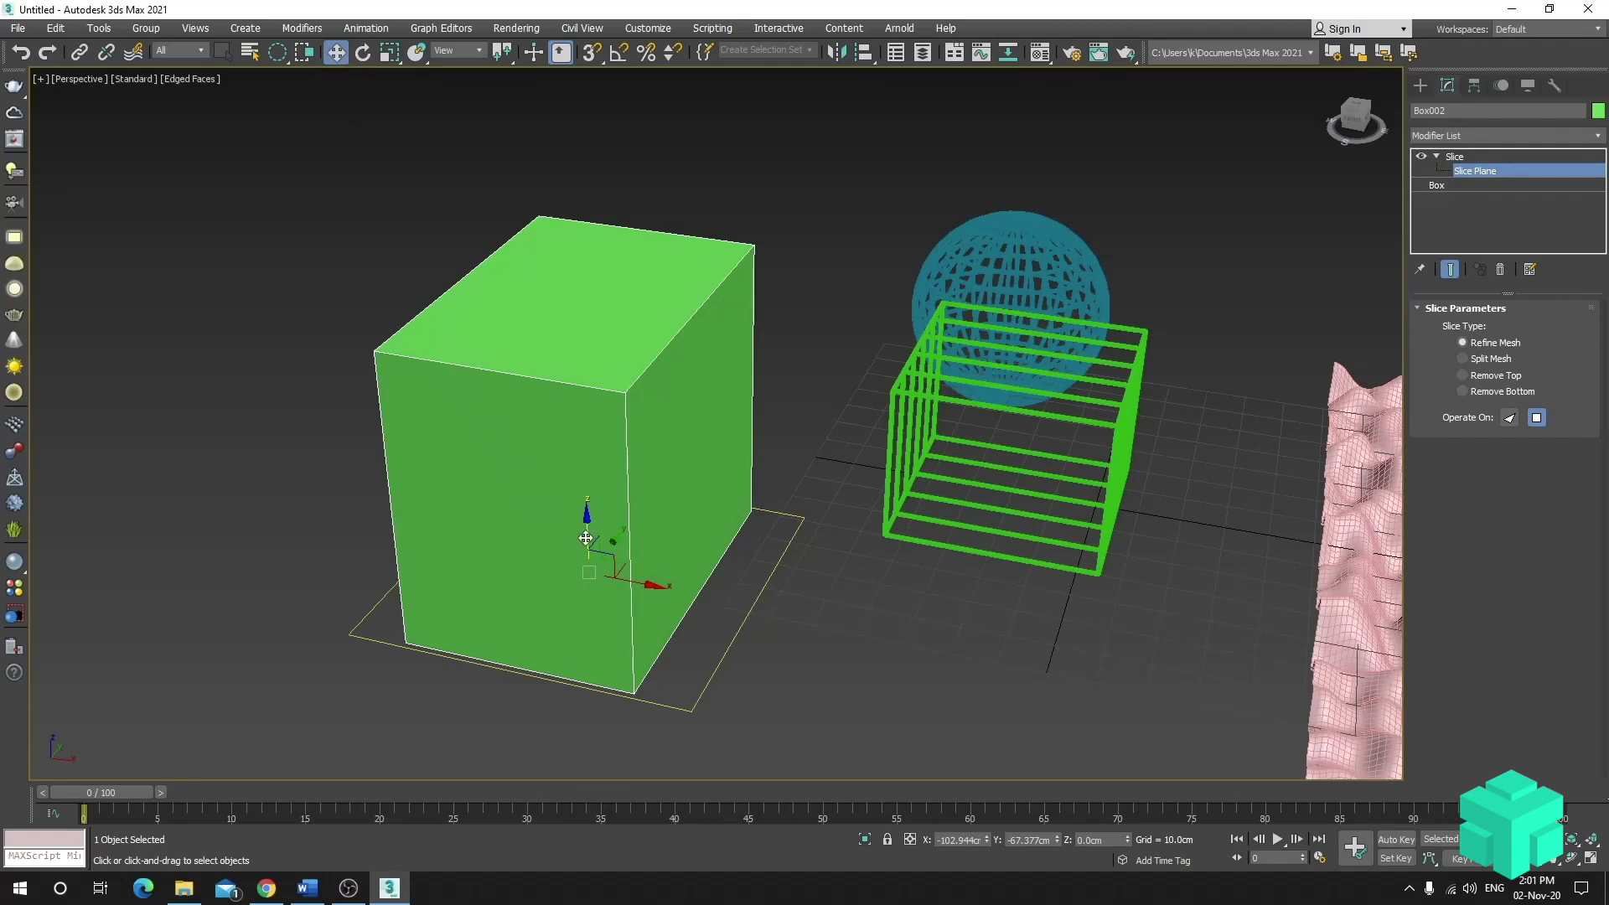
pyautogui.moveTo(581, 535); pyautogui.dragTo(576, 399)
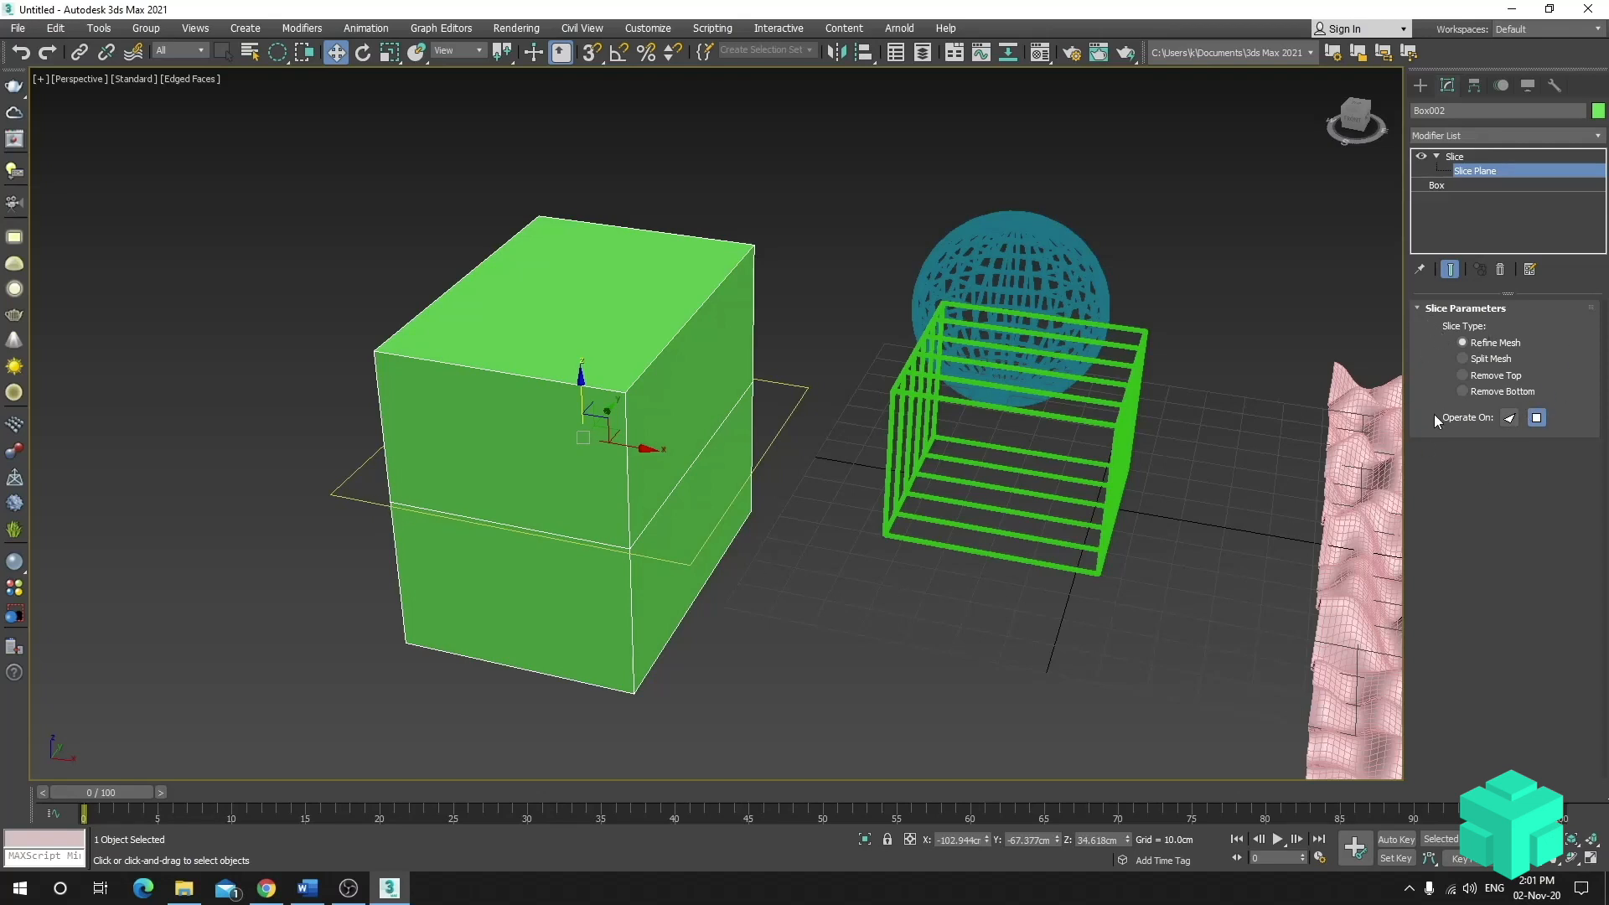
# - Try the Remove Top slice type on the box, and switch it to Remove Bottom
pyautogui.click(1464, 376)
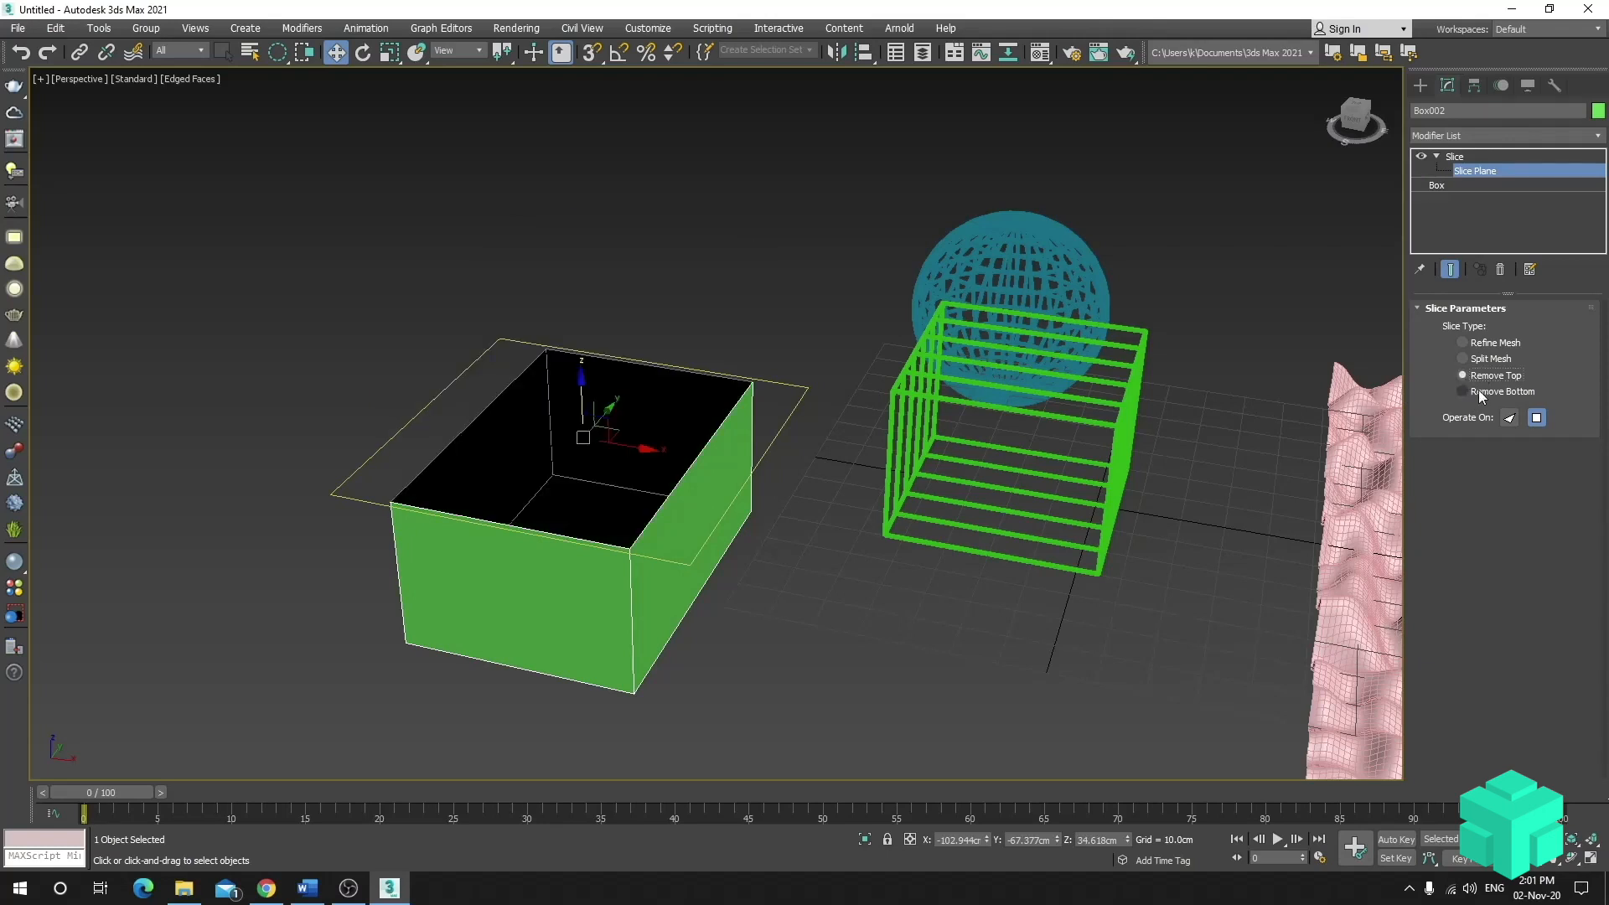
pyautogui.click(1462, 391)
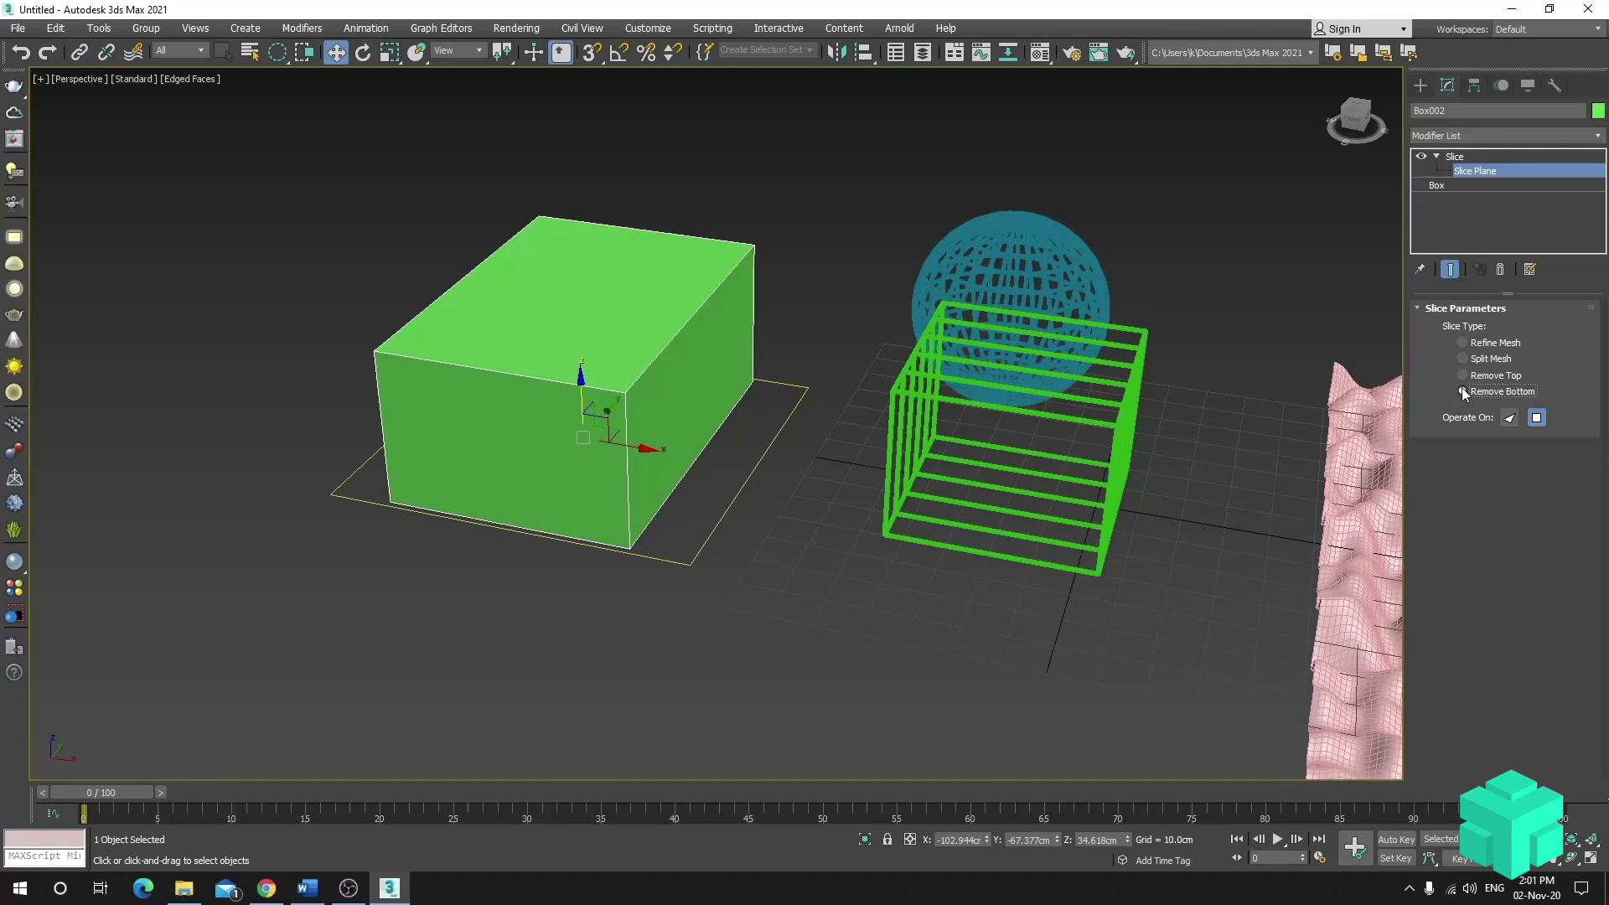
# - Set the box's slice type to Remove Top and add a Shell modifier above the Slice modifier
pyautogui.click(1463, 376)
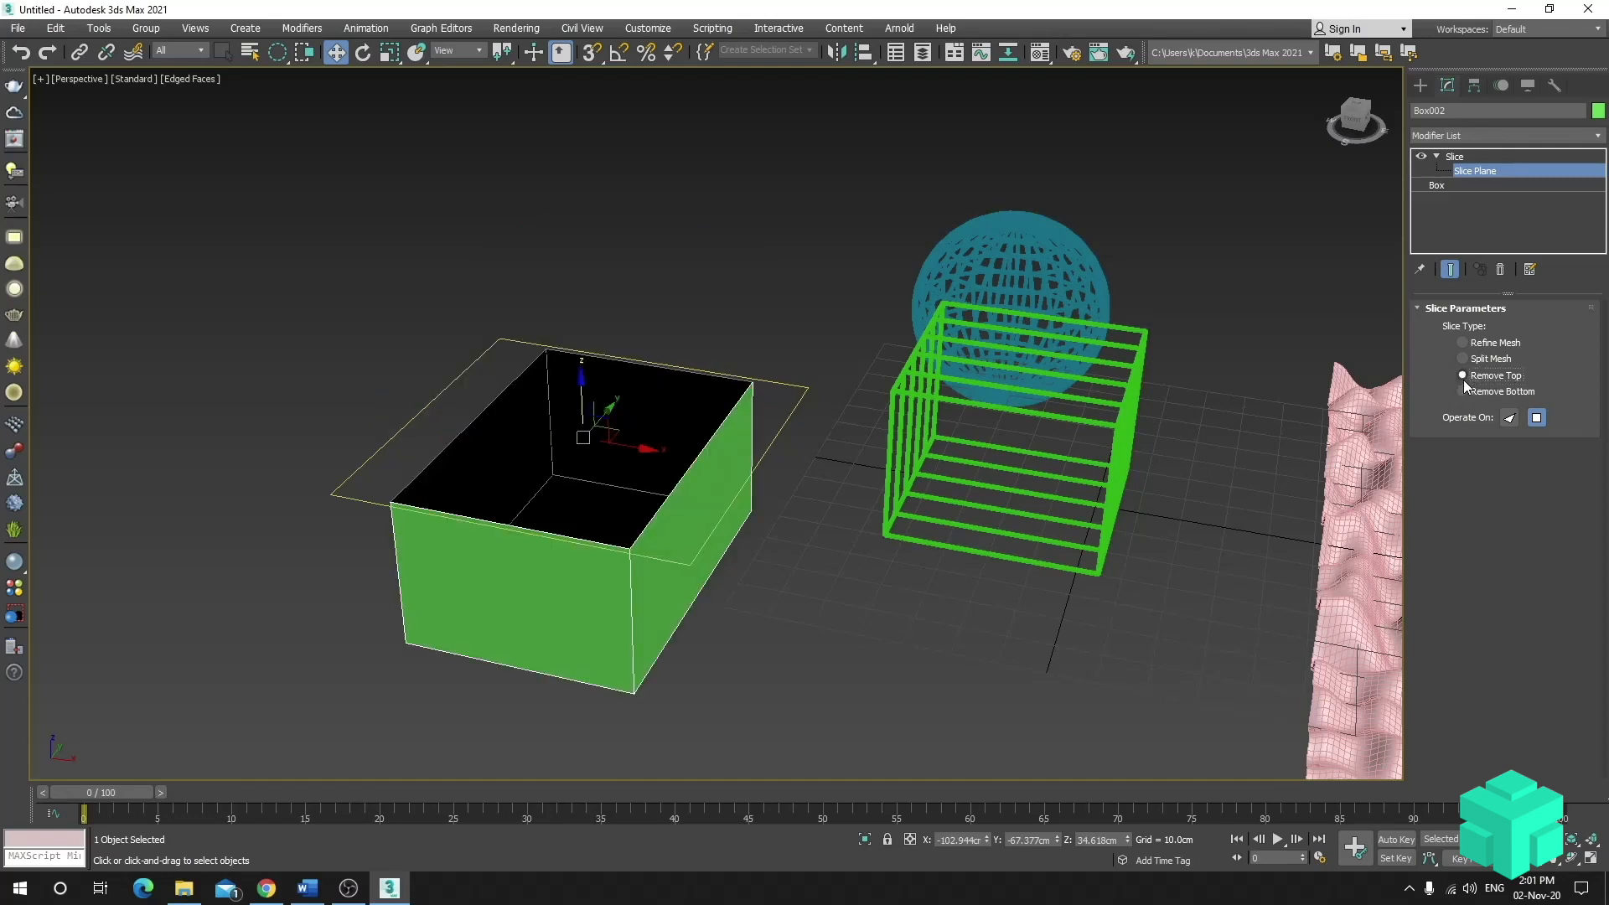
pyautogui.click(1455, 158)
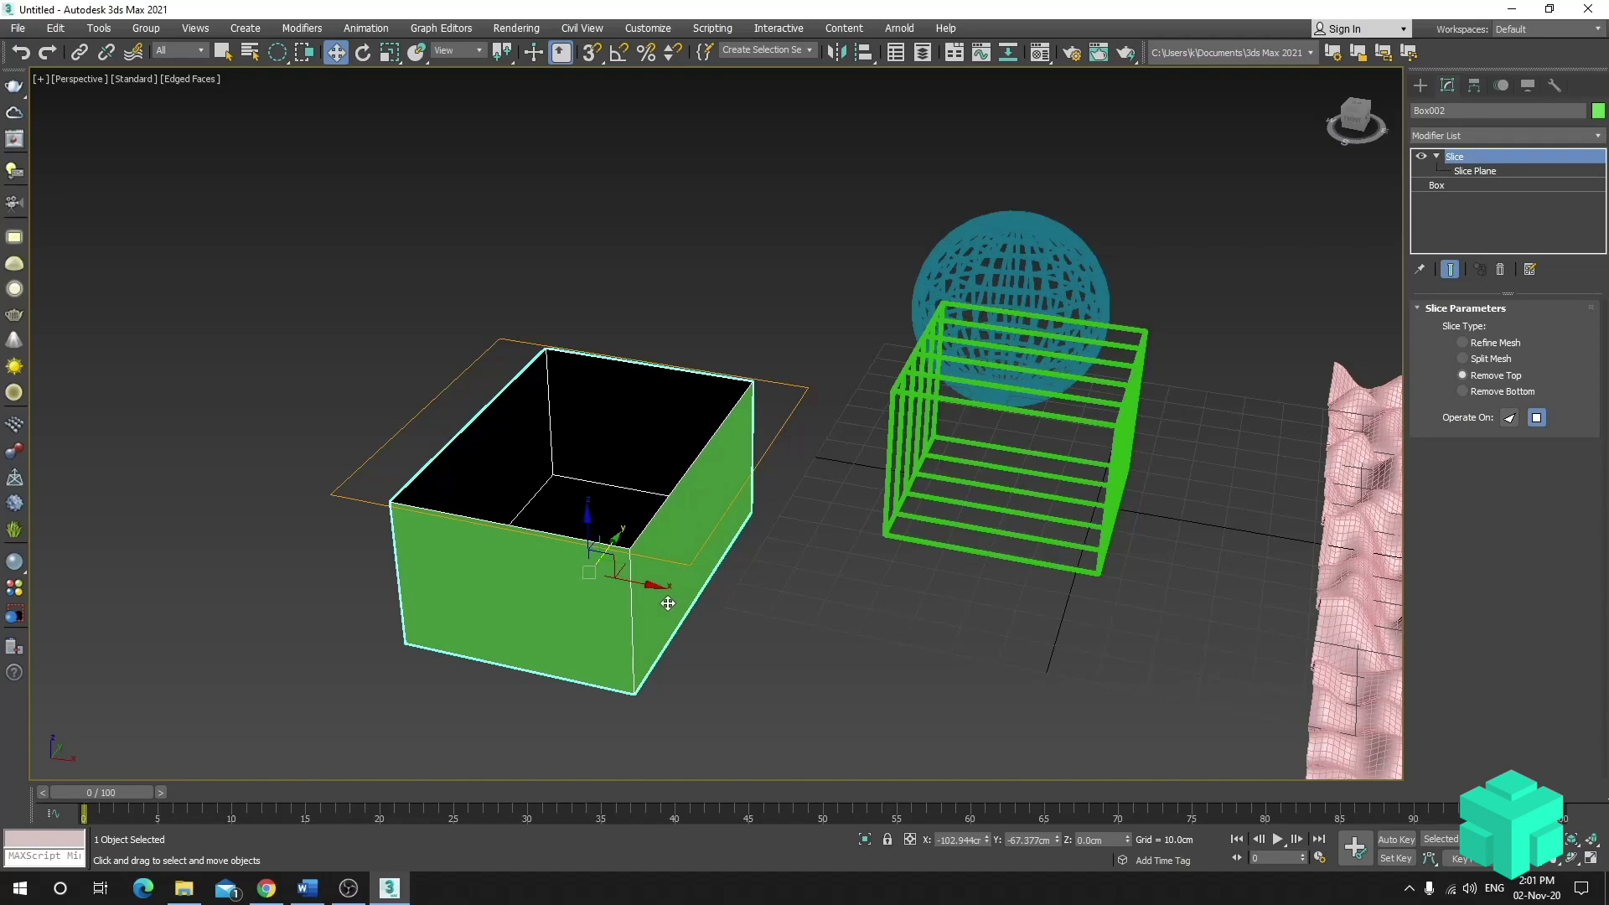
pyautogui.click(1441, 134)
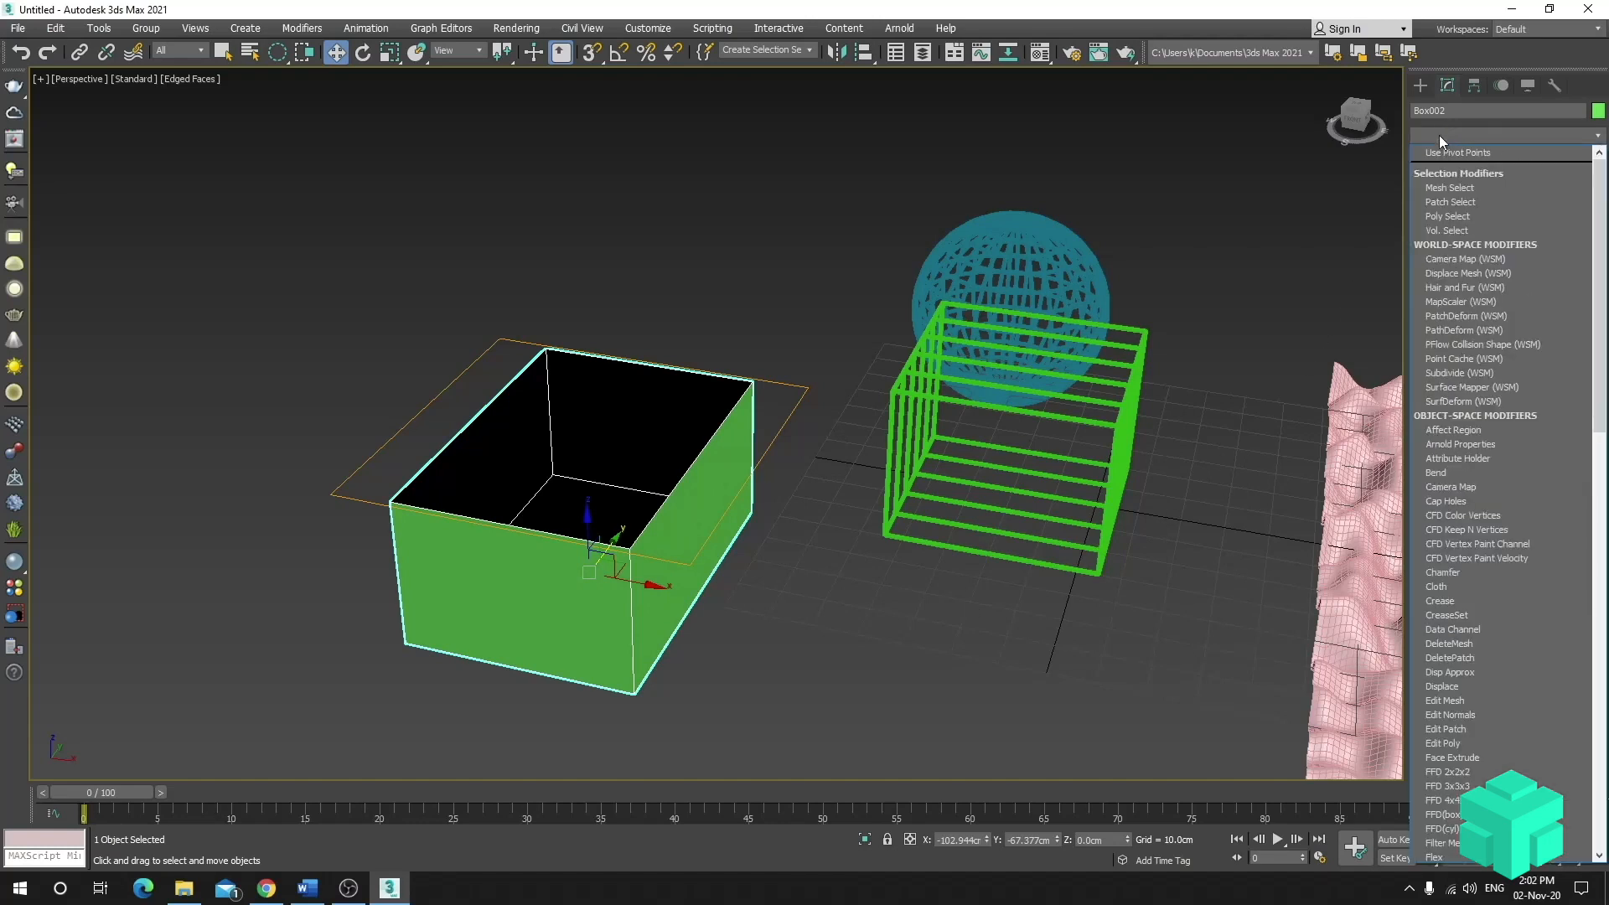
pyautogui.scroll(-13, 1476, 599)
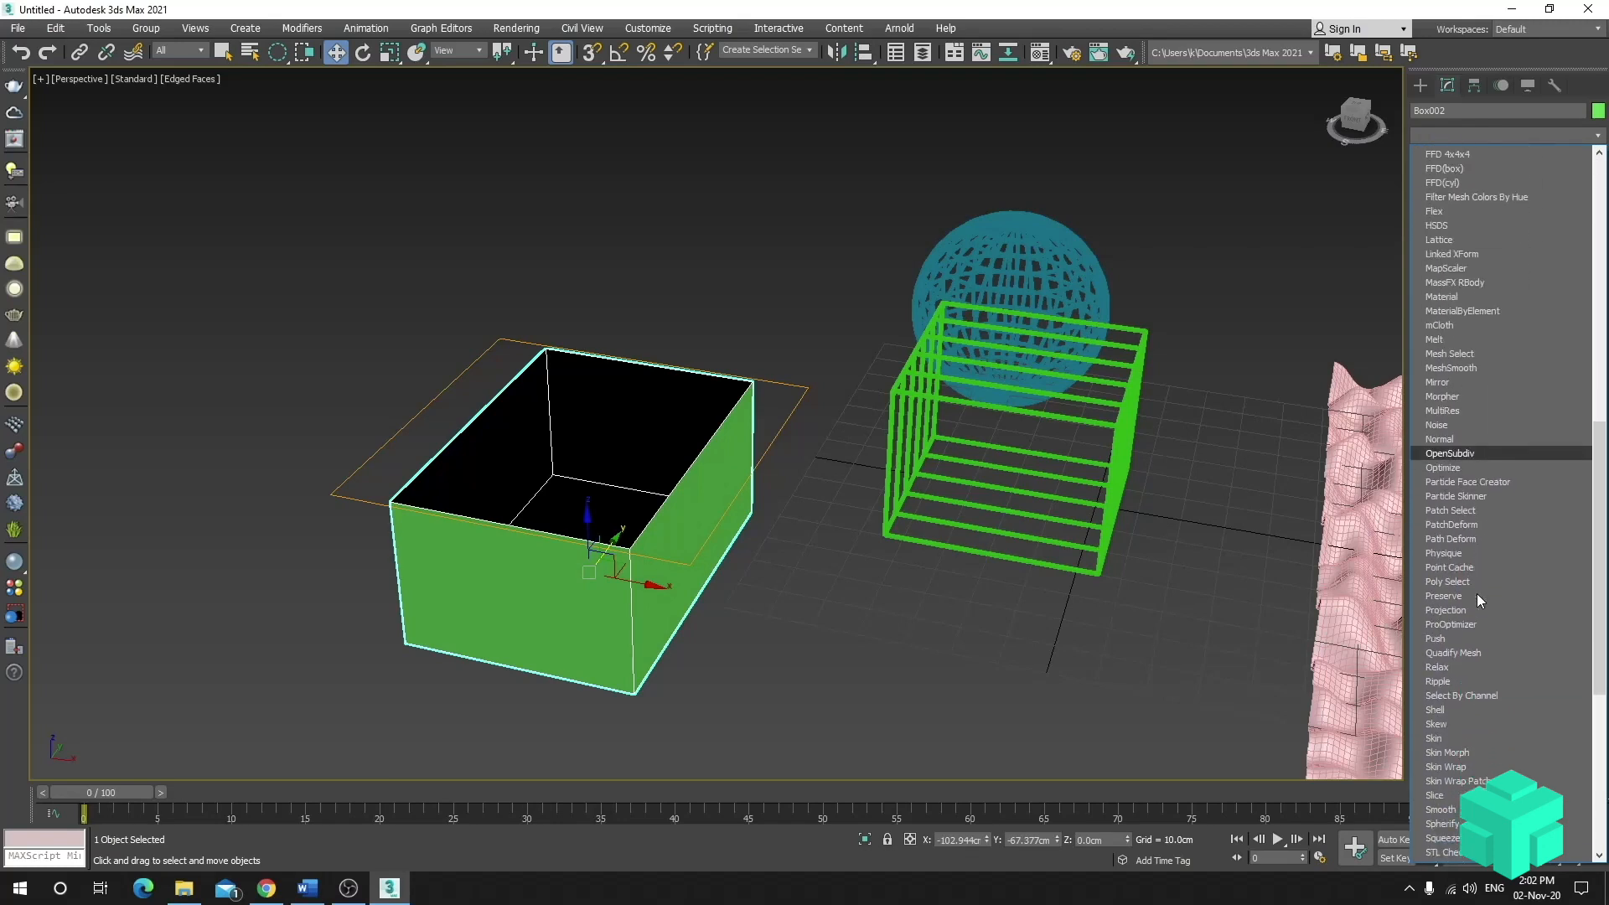
pyautogui.scroll(-4, 1477, 595)
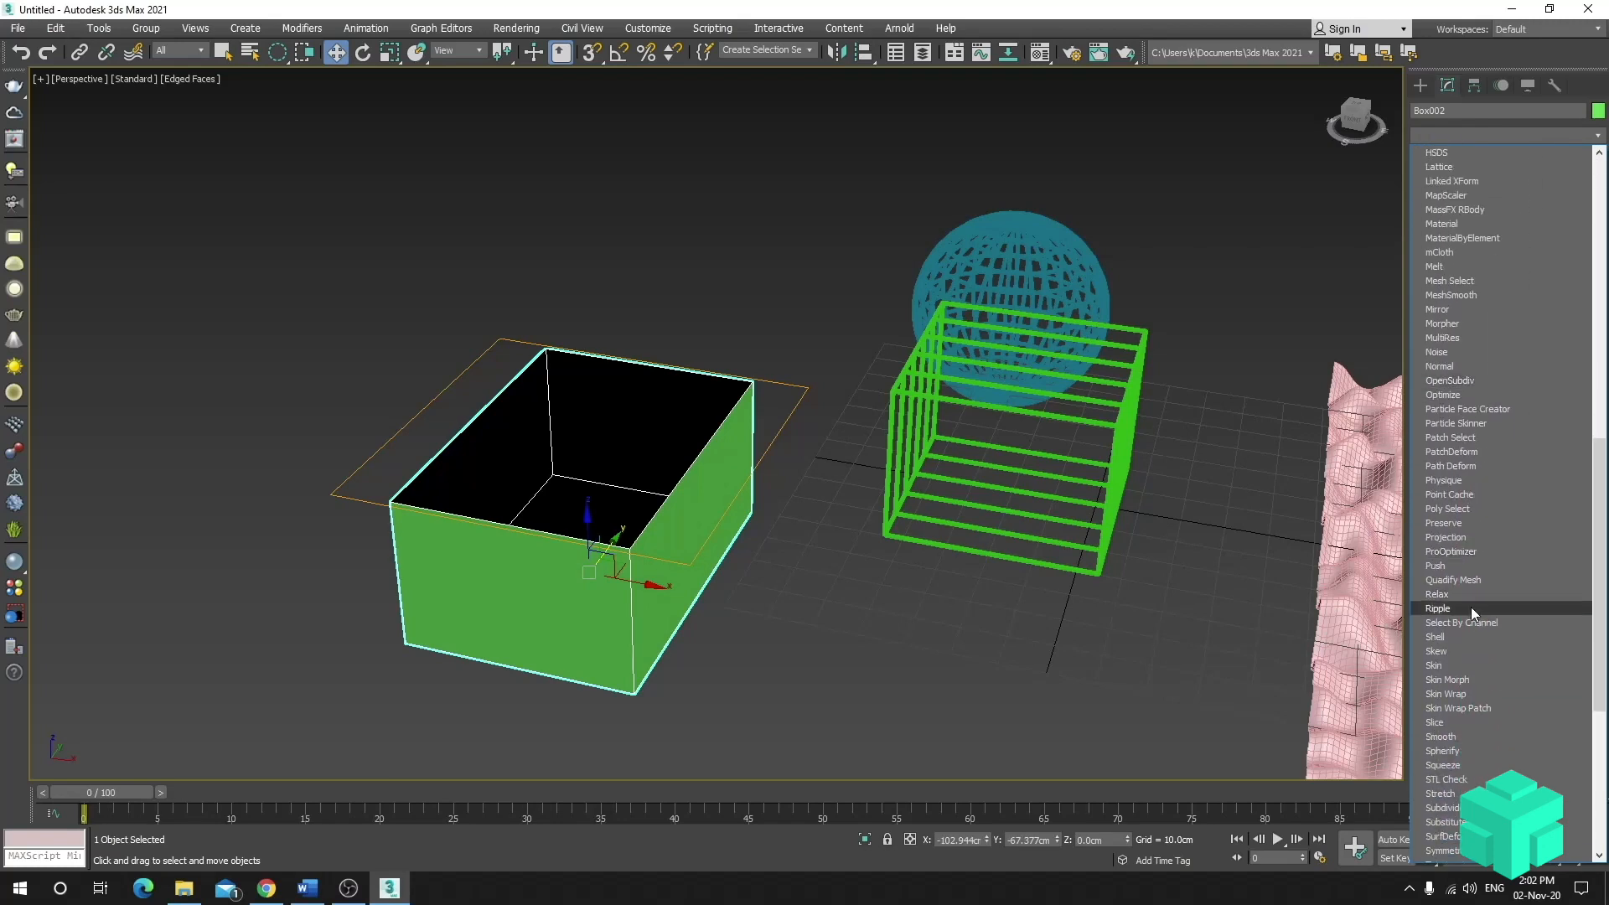
pyautogui.click(1434, 641)
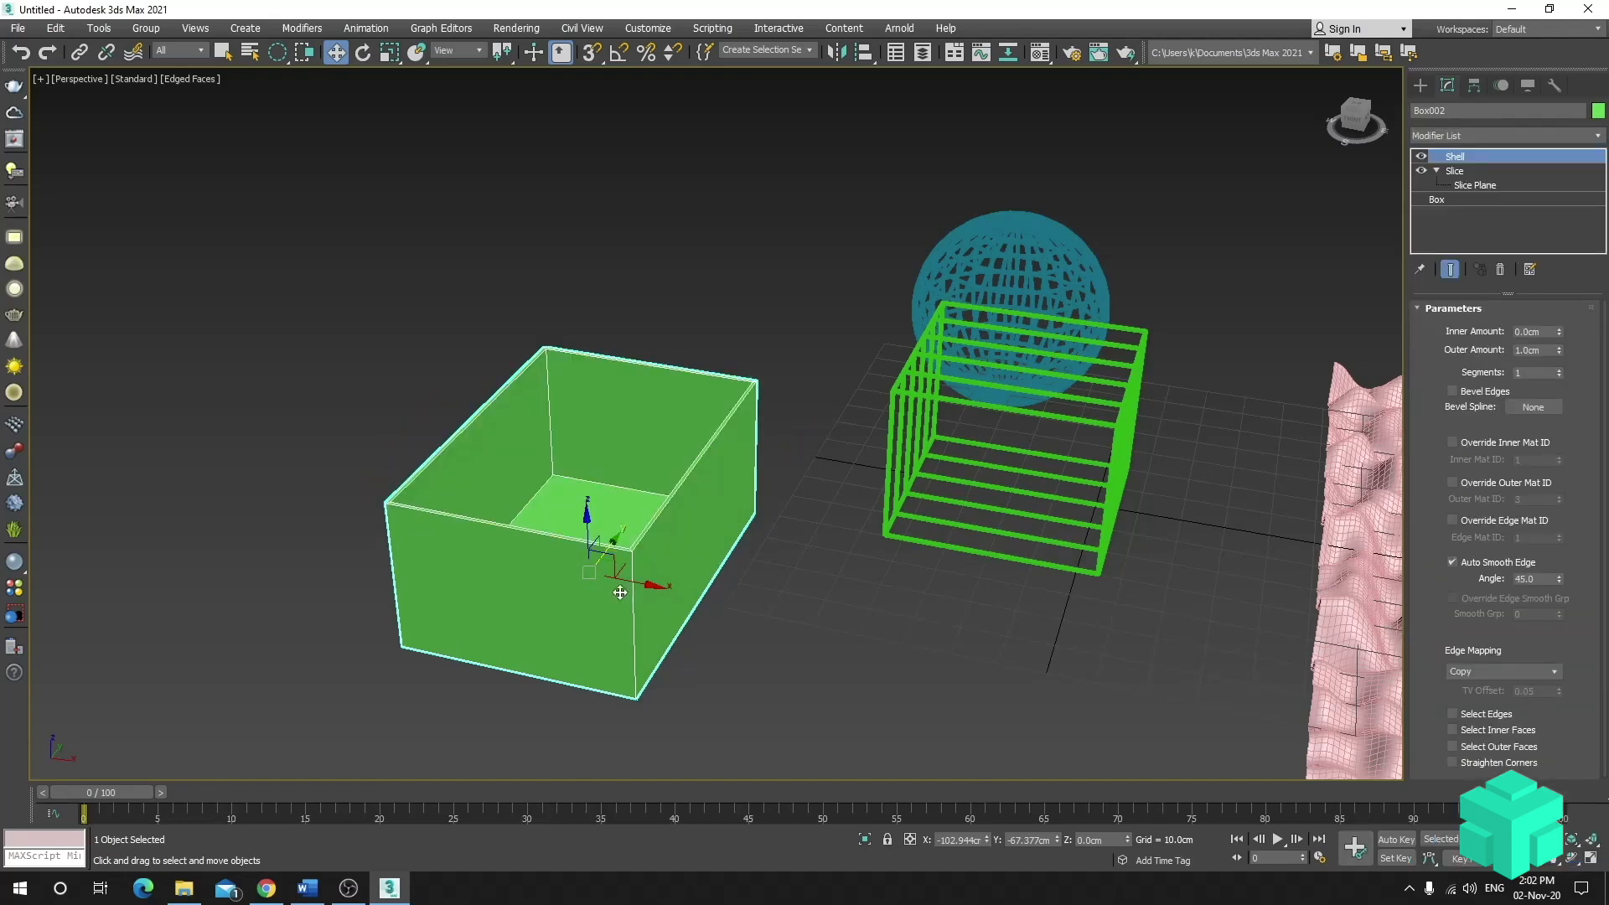
# - Set the Shell modifier's inner amount to 1 cm on the open box
pyautogui.scroll(3, 622, 592)
pyautogui.scroll(1, 710, 543)
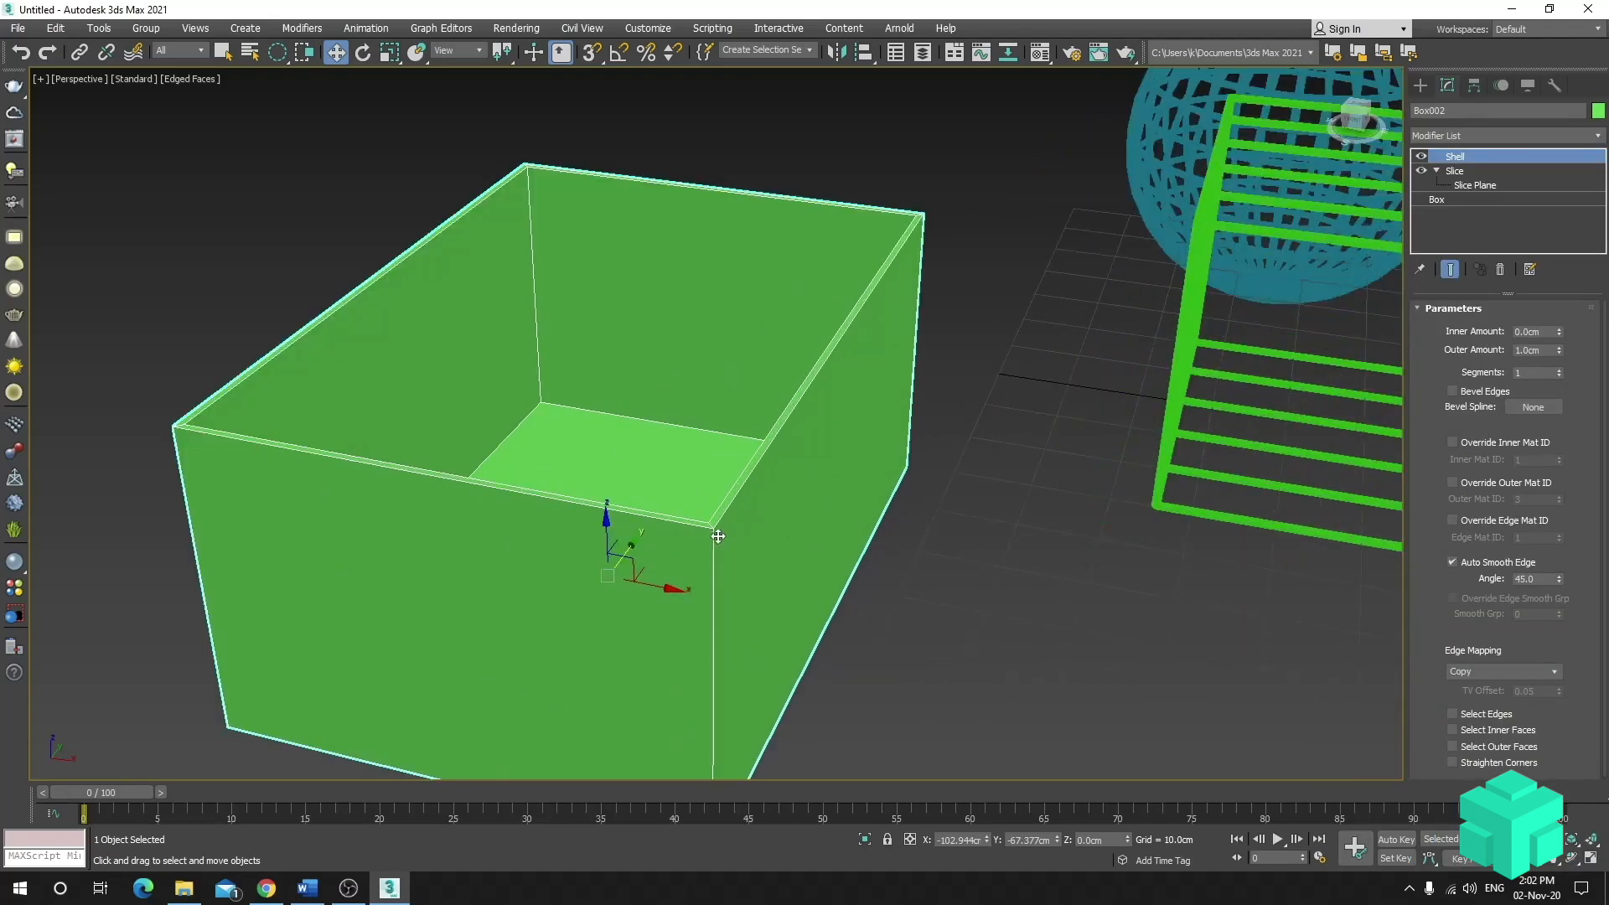
pyautogui.scroll(2, 712, 541)
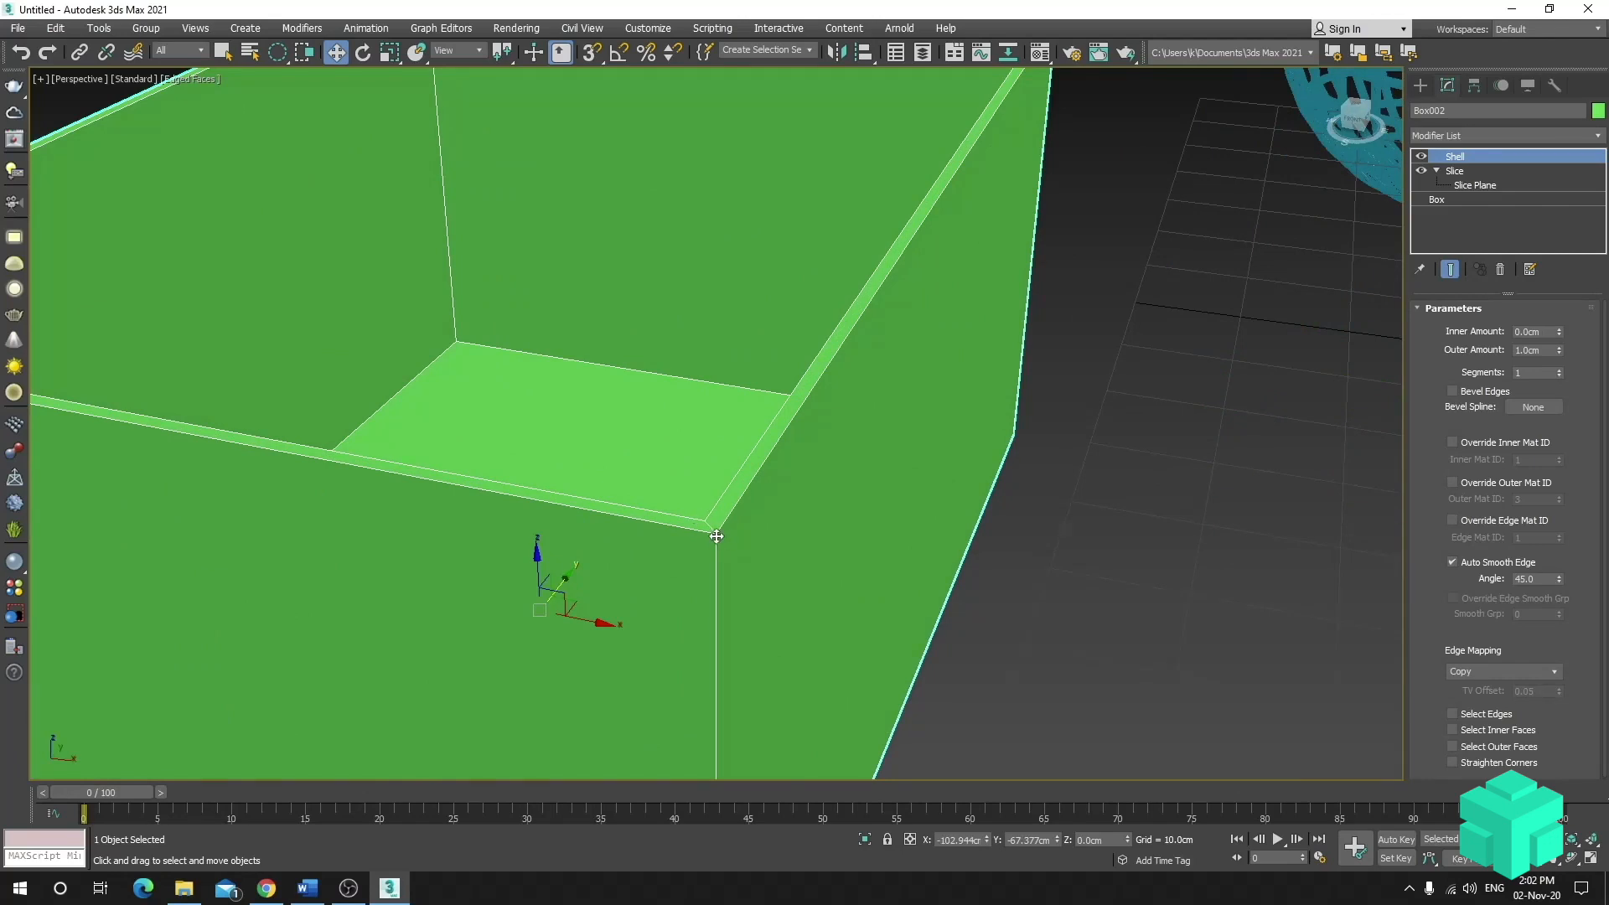
pyautogui.scroll(-2, 722, 541)
pyautogui.scroll(-2, 740, 459)
pyautogui.moveTo(802, 416); pyautogui.dragTo(852, 460, button='middle')
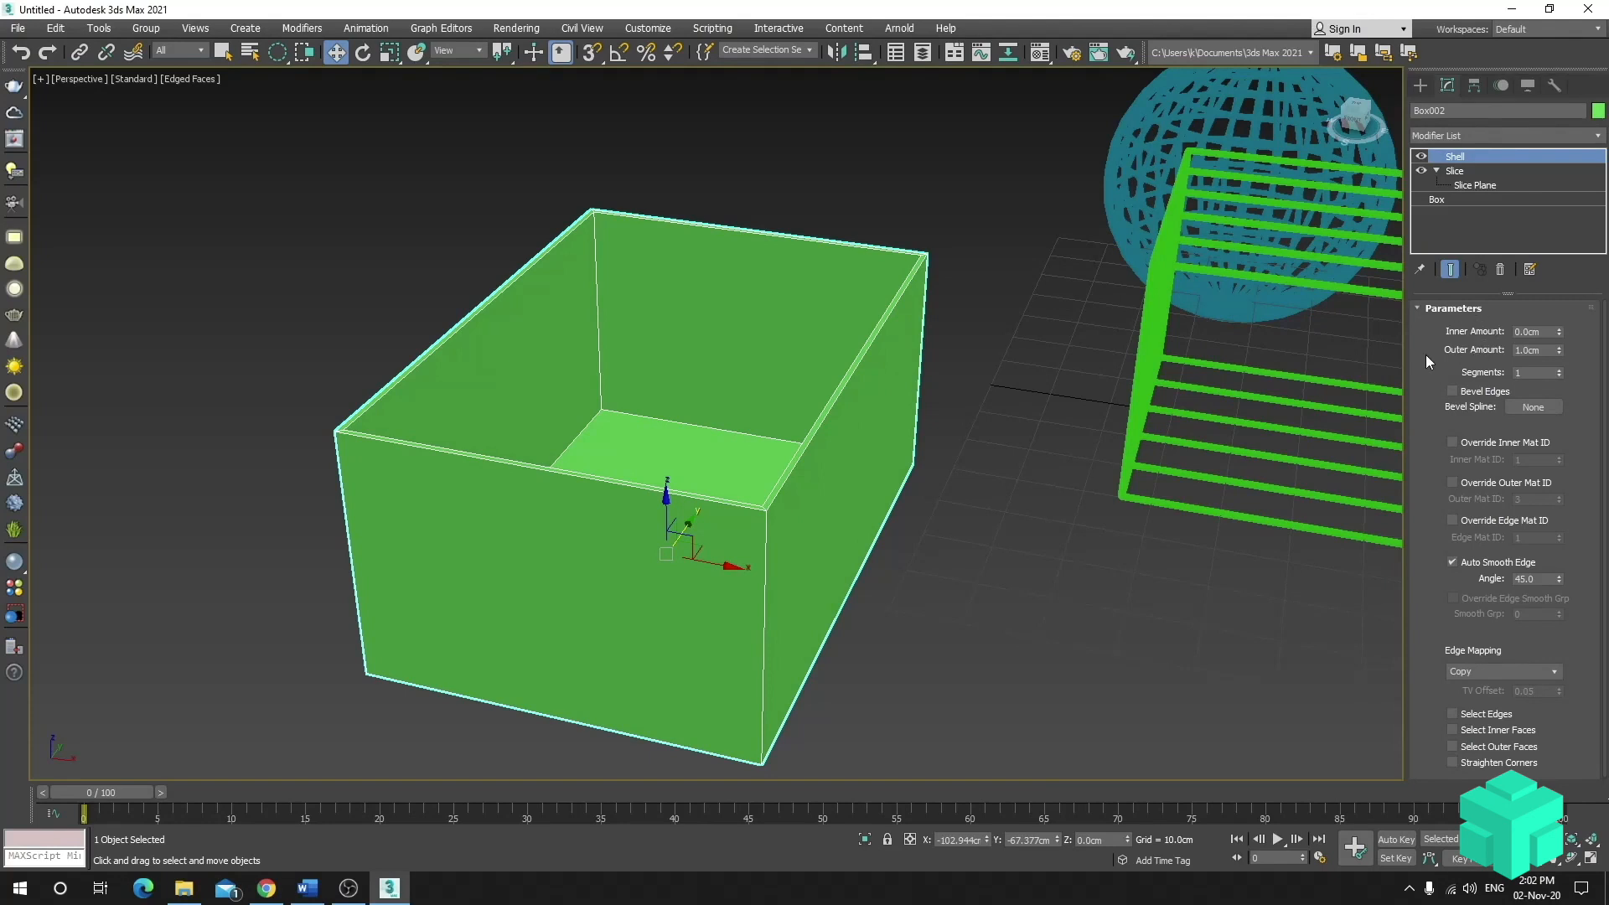
pyautogui.scroll(2, 840, 486)
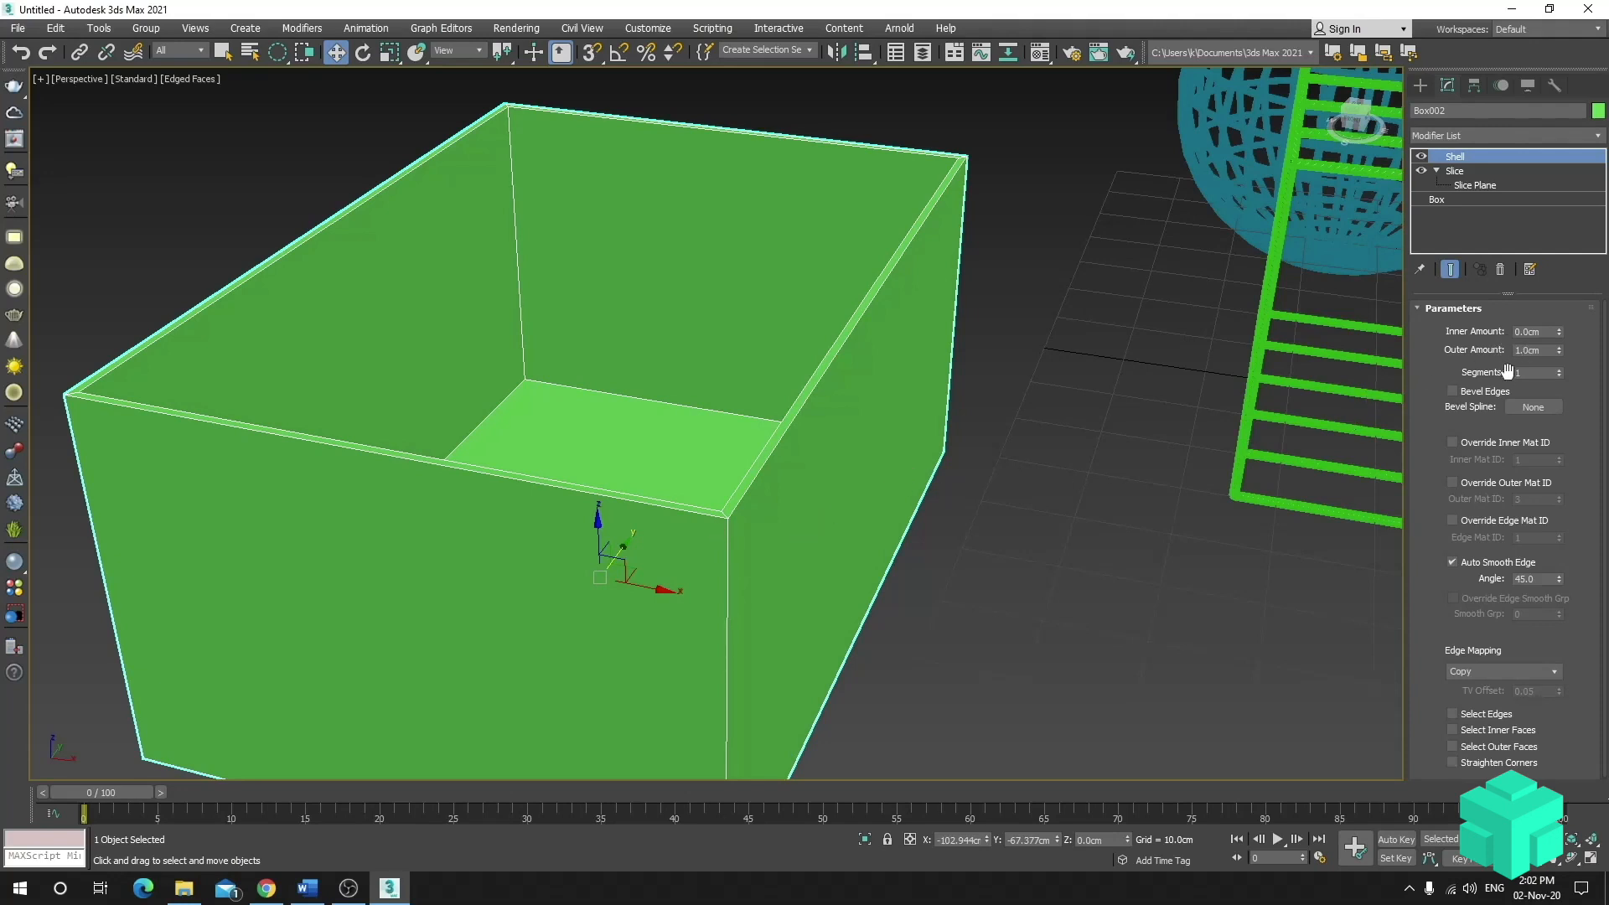
pyautogui.moveTo(1548, 334); pyautogui.dragTo(1466, 331)
pyautogui.write('1')
pyautogui.press('Return')
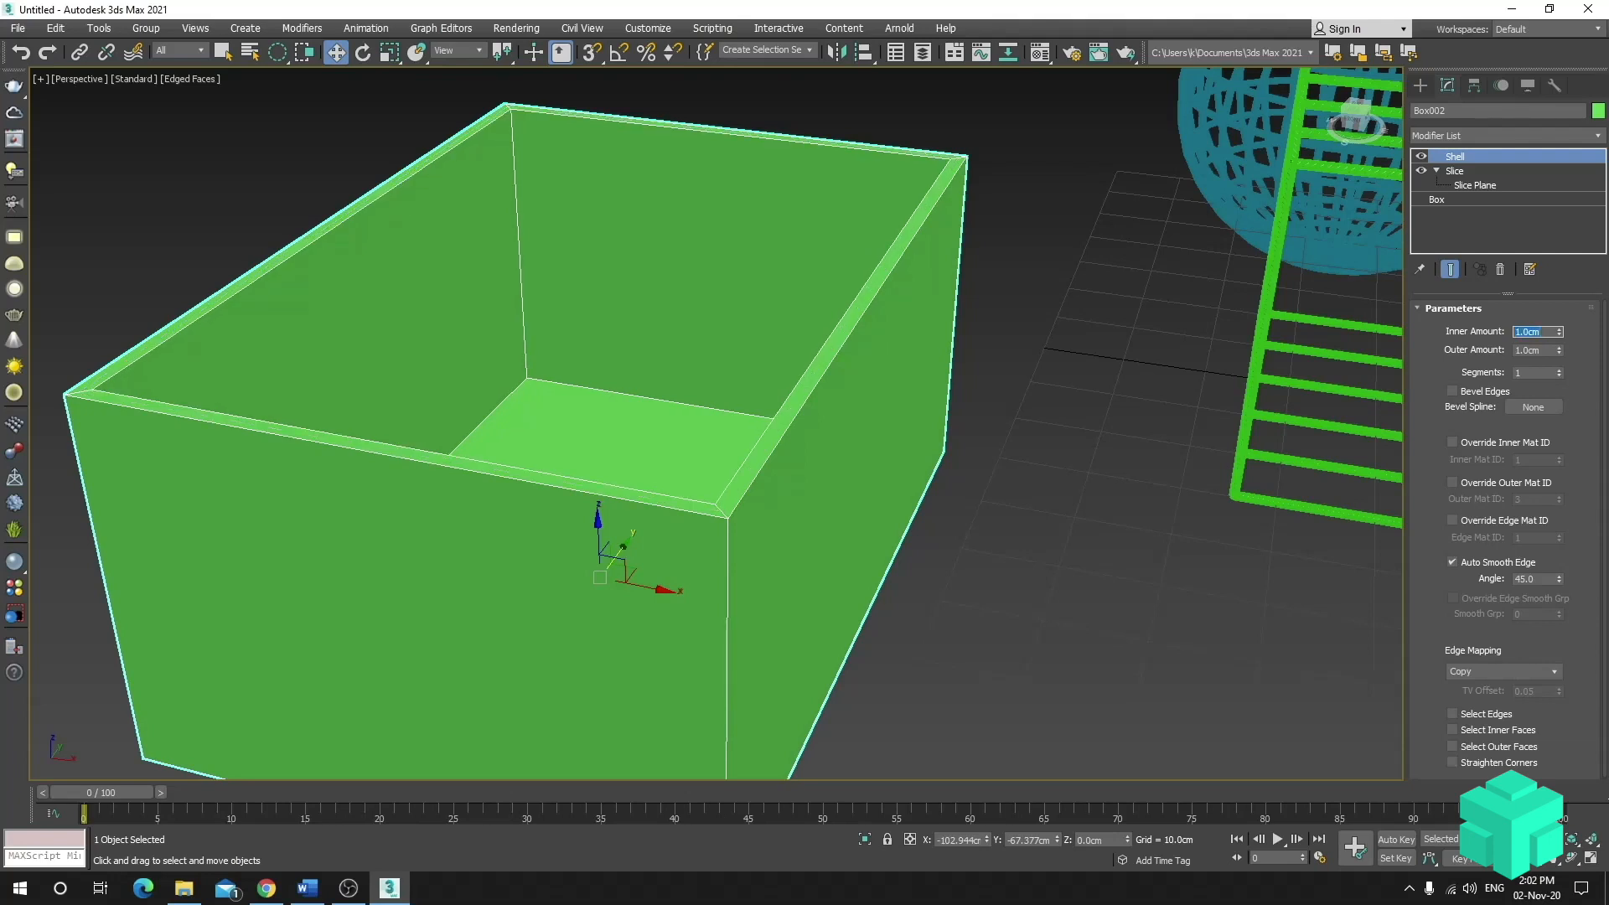
# - Thicken the open box's walls by raising the Shell inner amount to about 4.95 cm and the outer amount to about 8.3 cm
pyautogui.moveTo(779, 349); pyautogui.dragTo(861, 331, button='middle')
pyautogui.moveTo(1560, 350); pyautogui.dragTo(1559, 252)
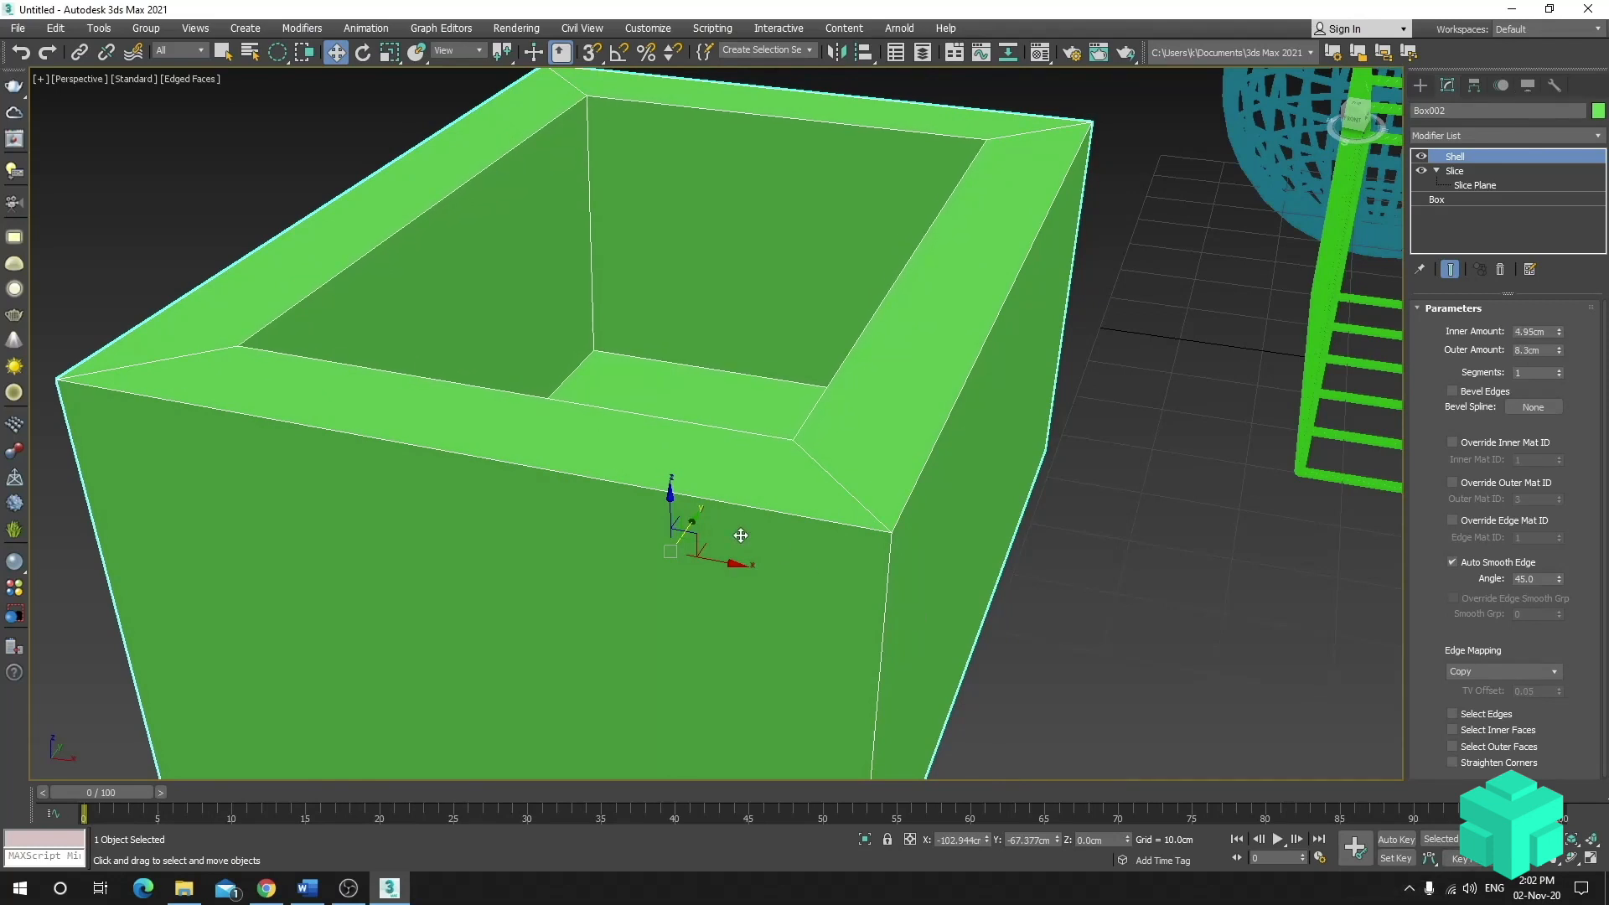
pyautogui.scroll(-2, 738, 533)
pyautogui.moveTo(848, 483); pyautogui.dragTo(792, 446, button='middle')
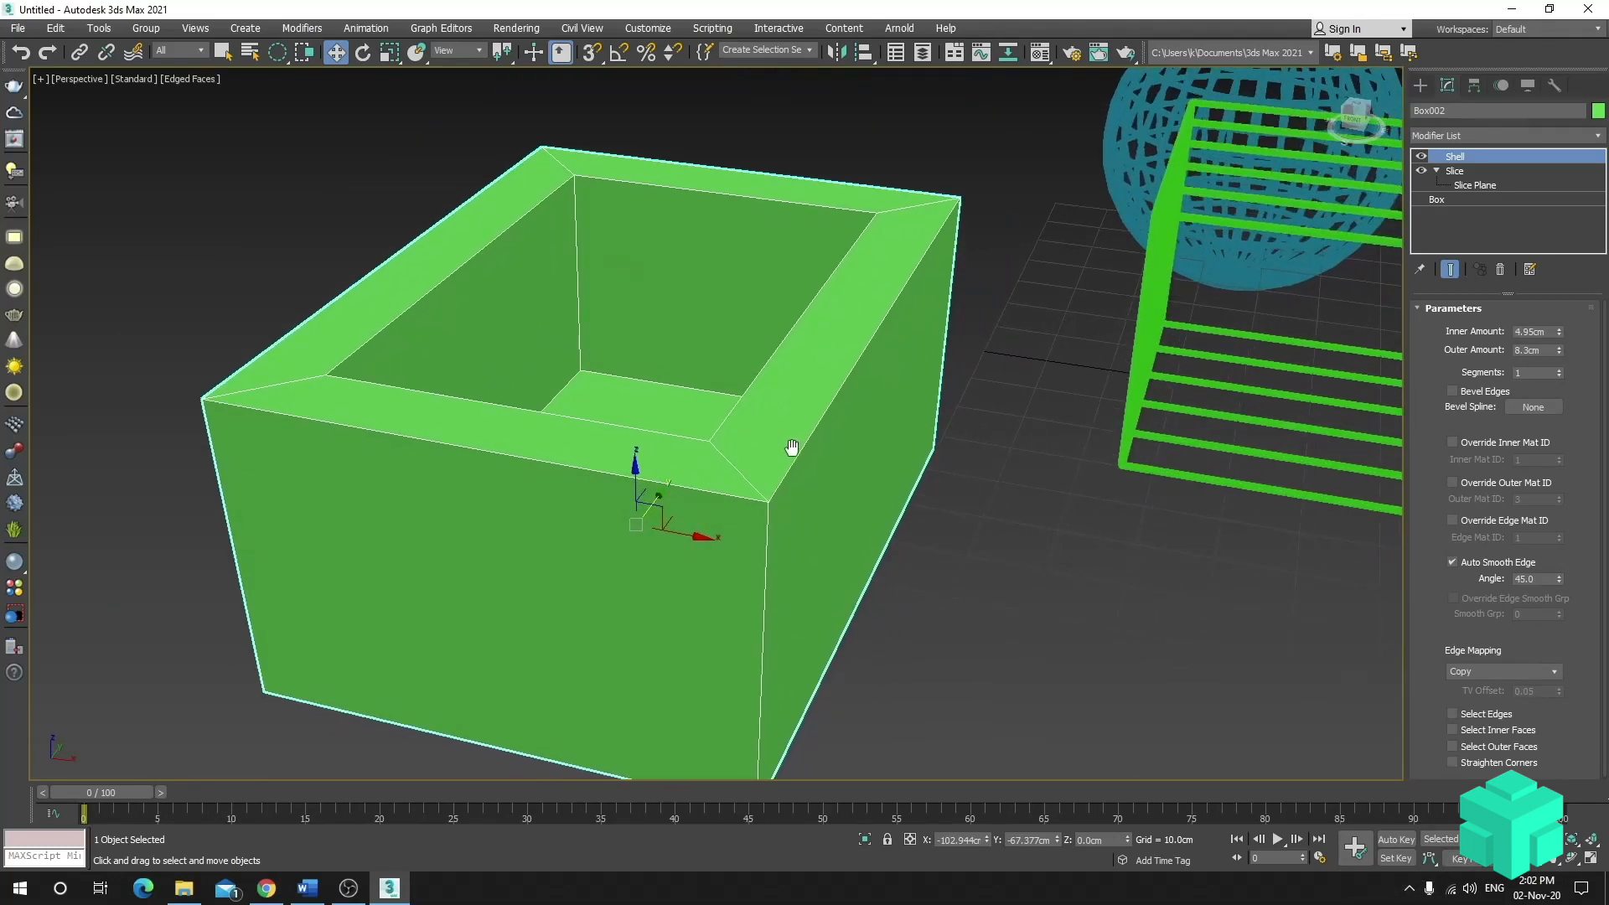
# - Select all objects in the scene and delete them
pyautogui.scroll(-4, 792, 447)
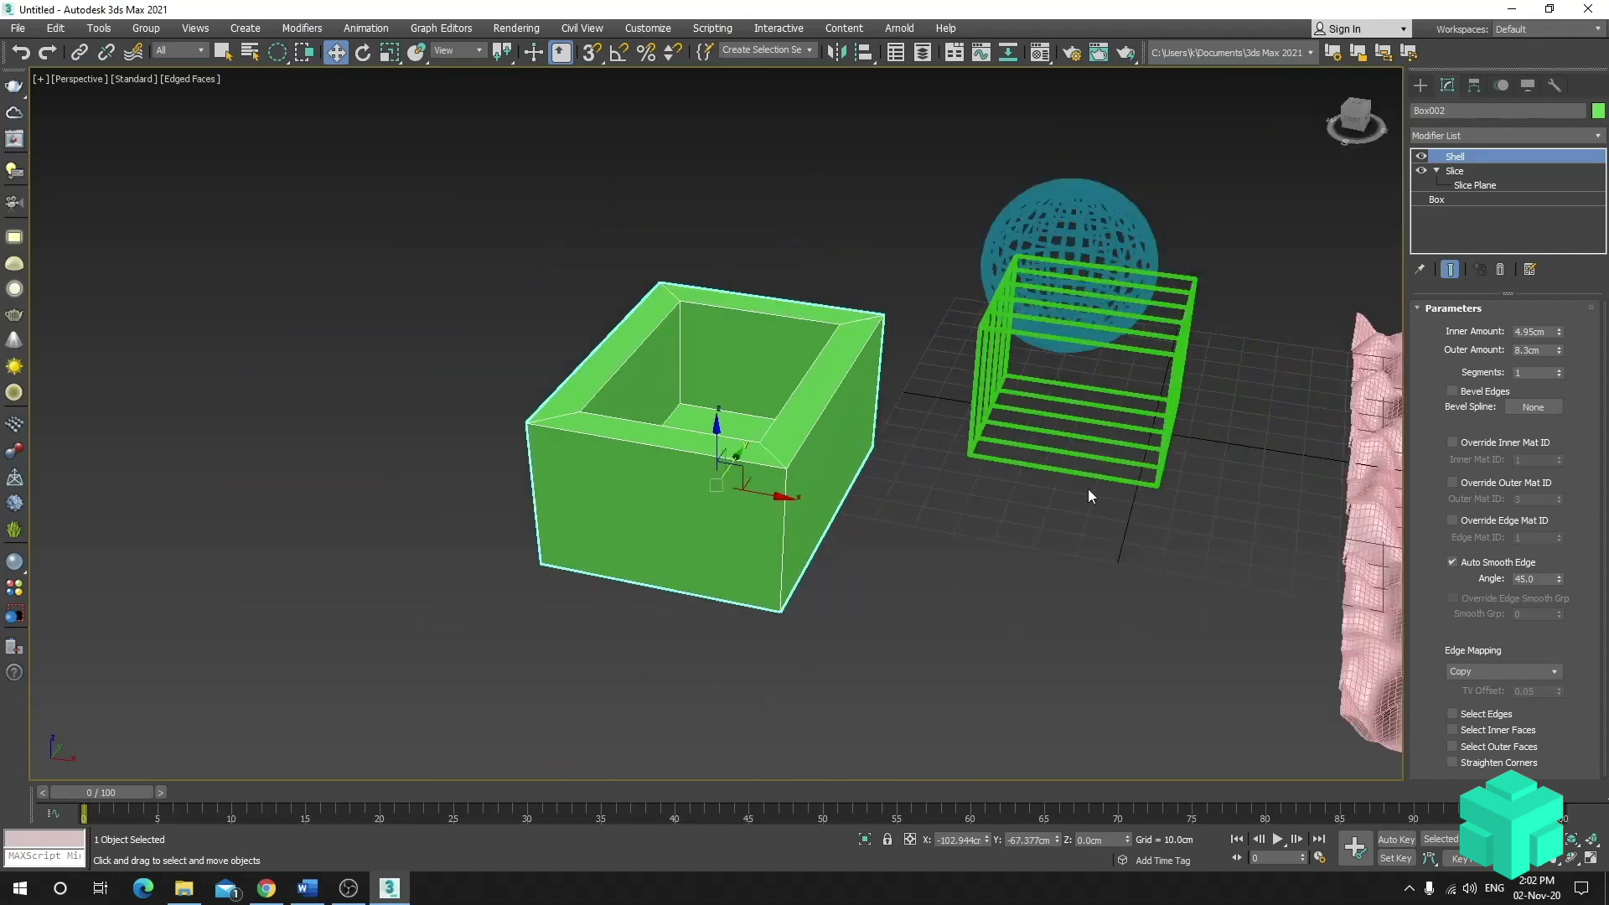
pyautogui.moveTo(1088, 494); pyautogui.dragTo(728, 478, button='middle')
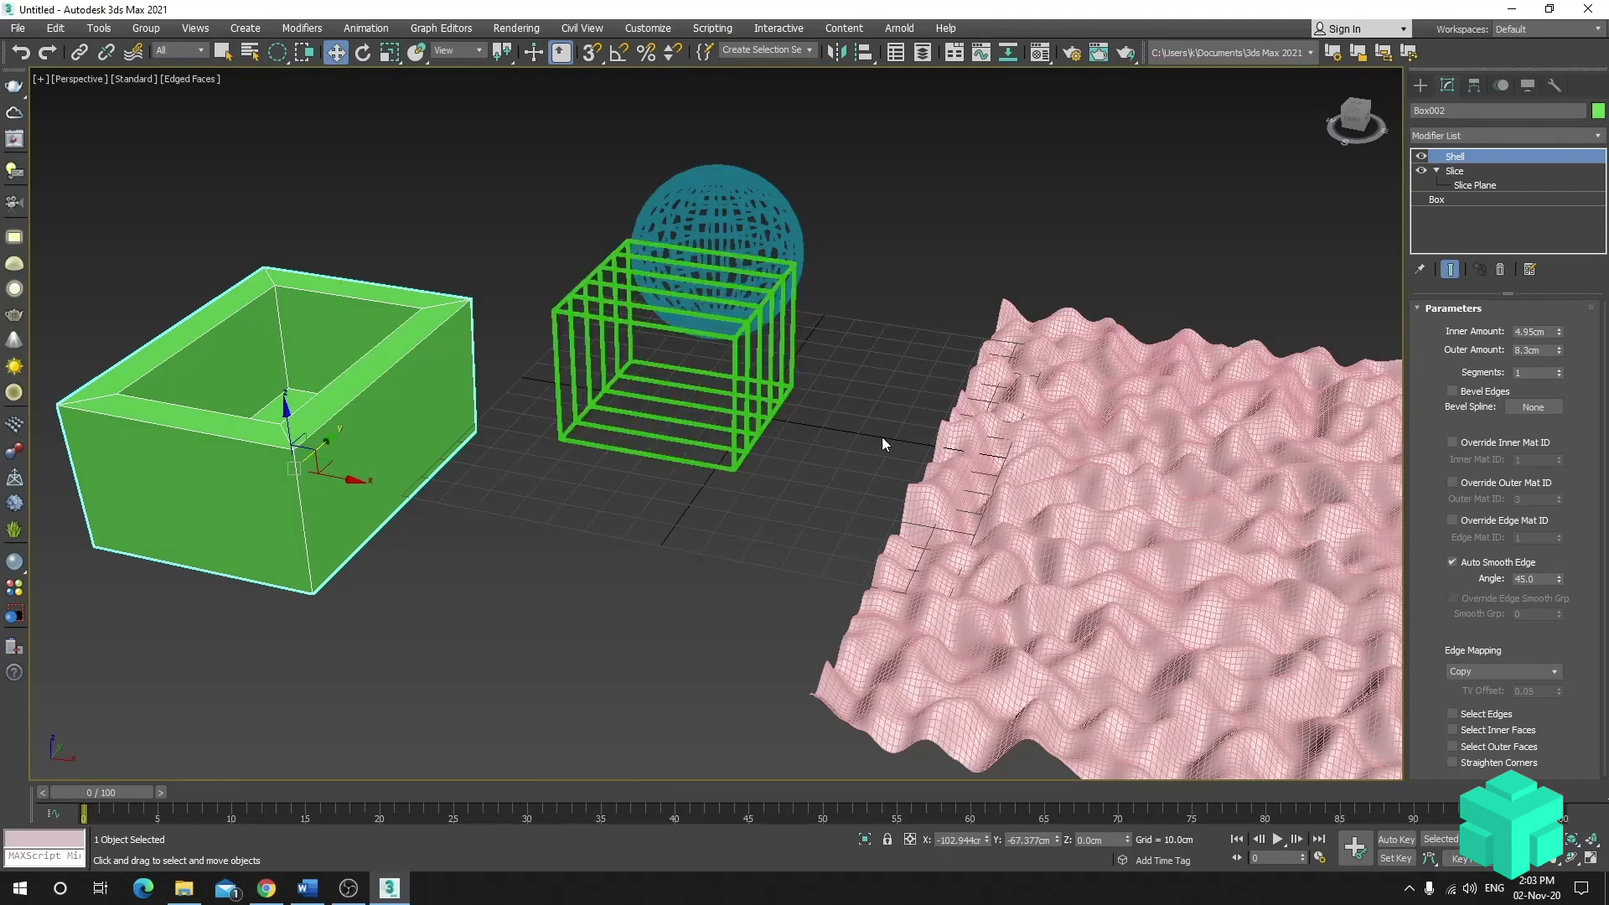
pyautogui.click(1101, 241)
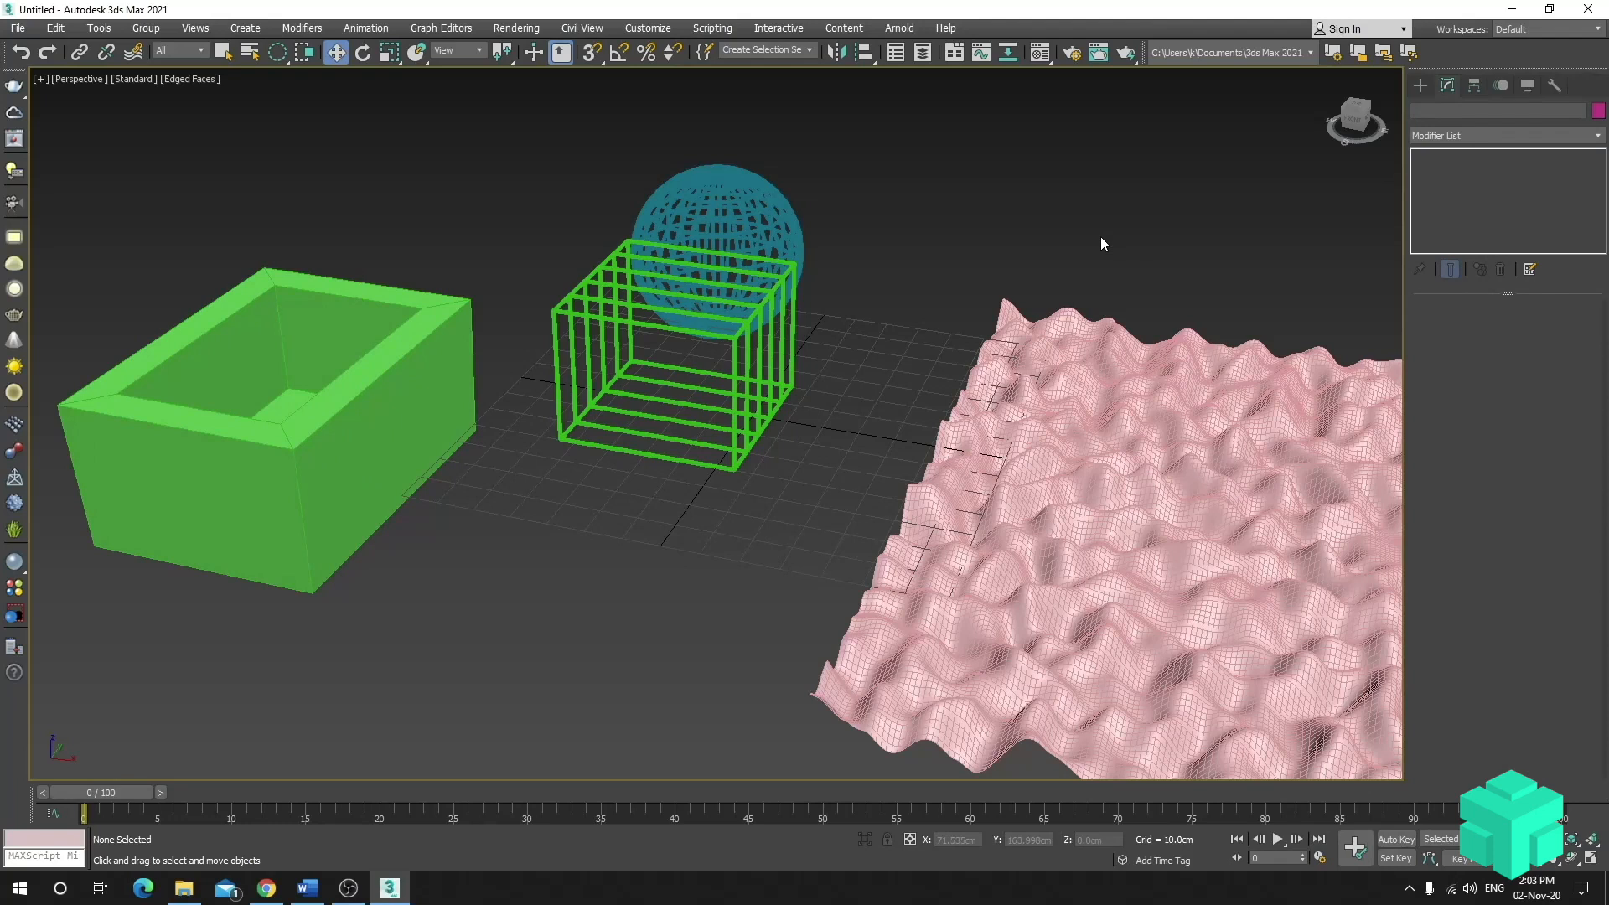
pyautogui.hotkey('ctrl', 'a')
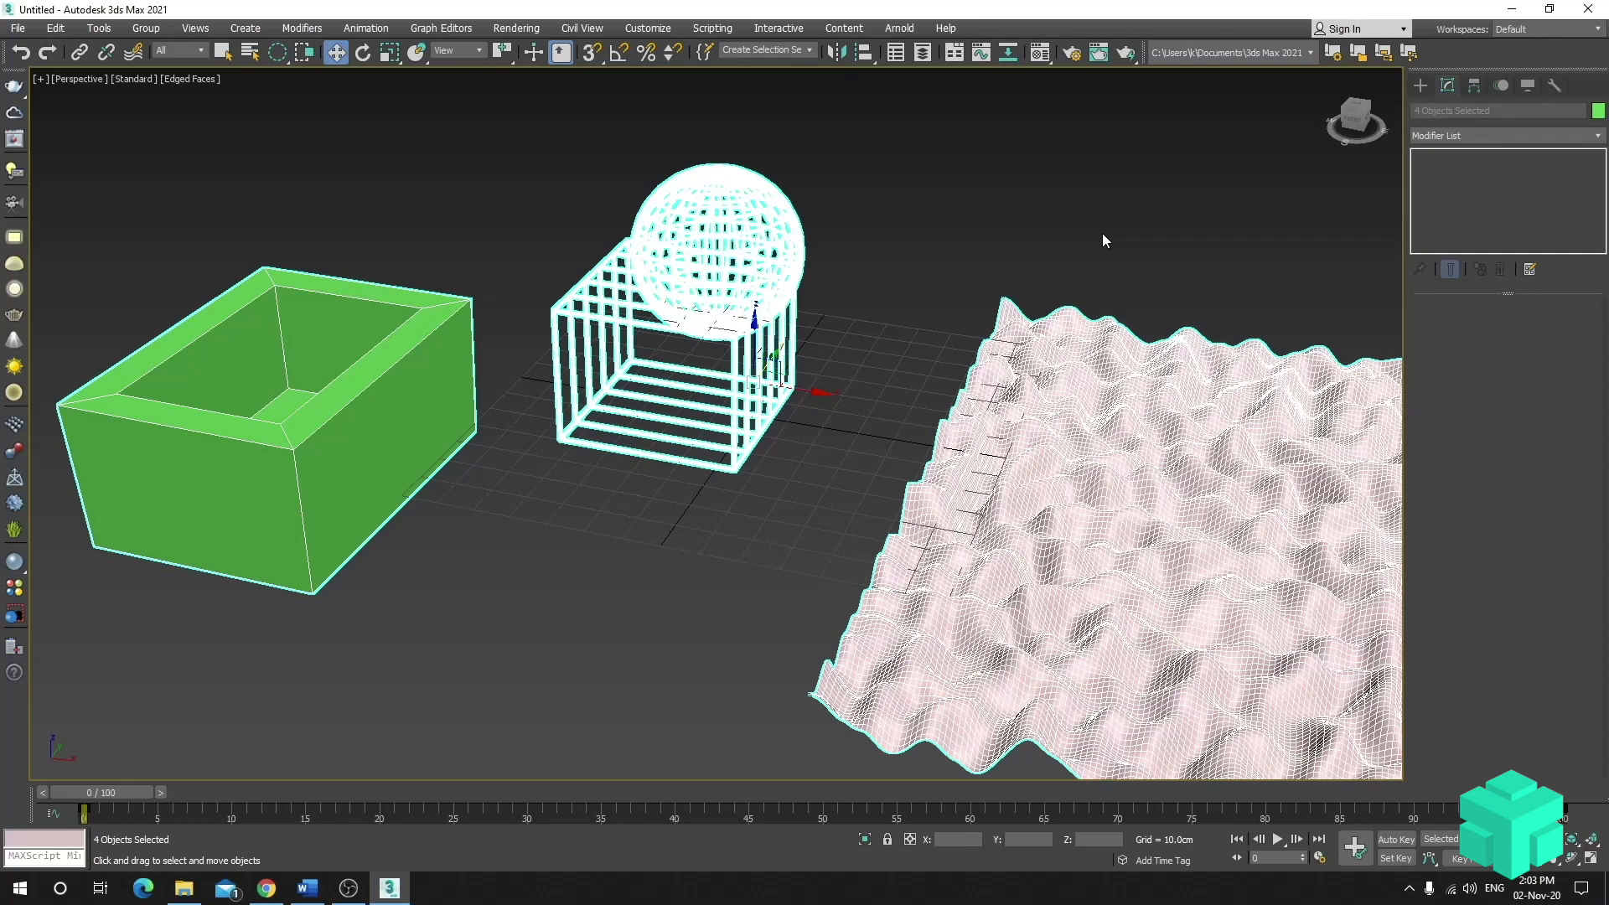
pyautogui.press('Delete')
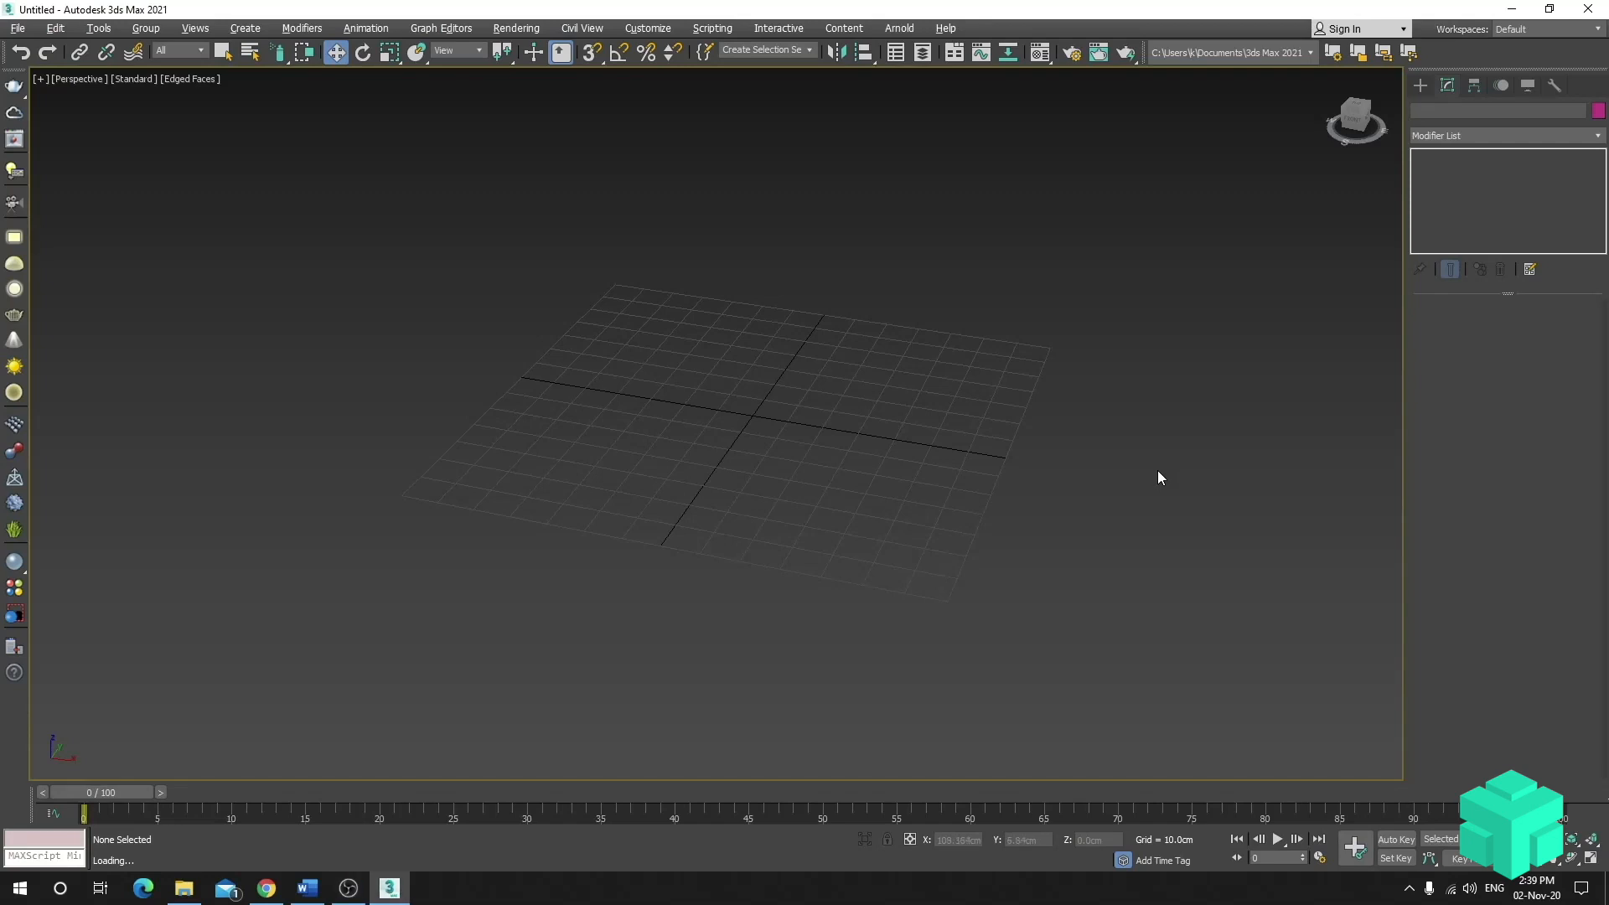
# - Show all four viewports and create a sphere of about 77 cm radius in the perspective view
pyautogui.hotkey('alt', 'w')
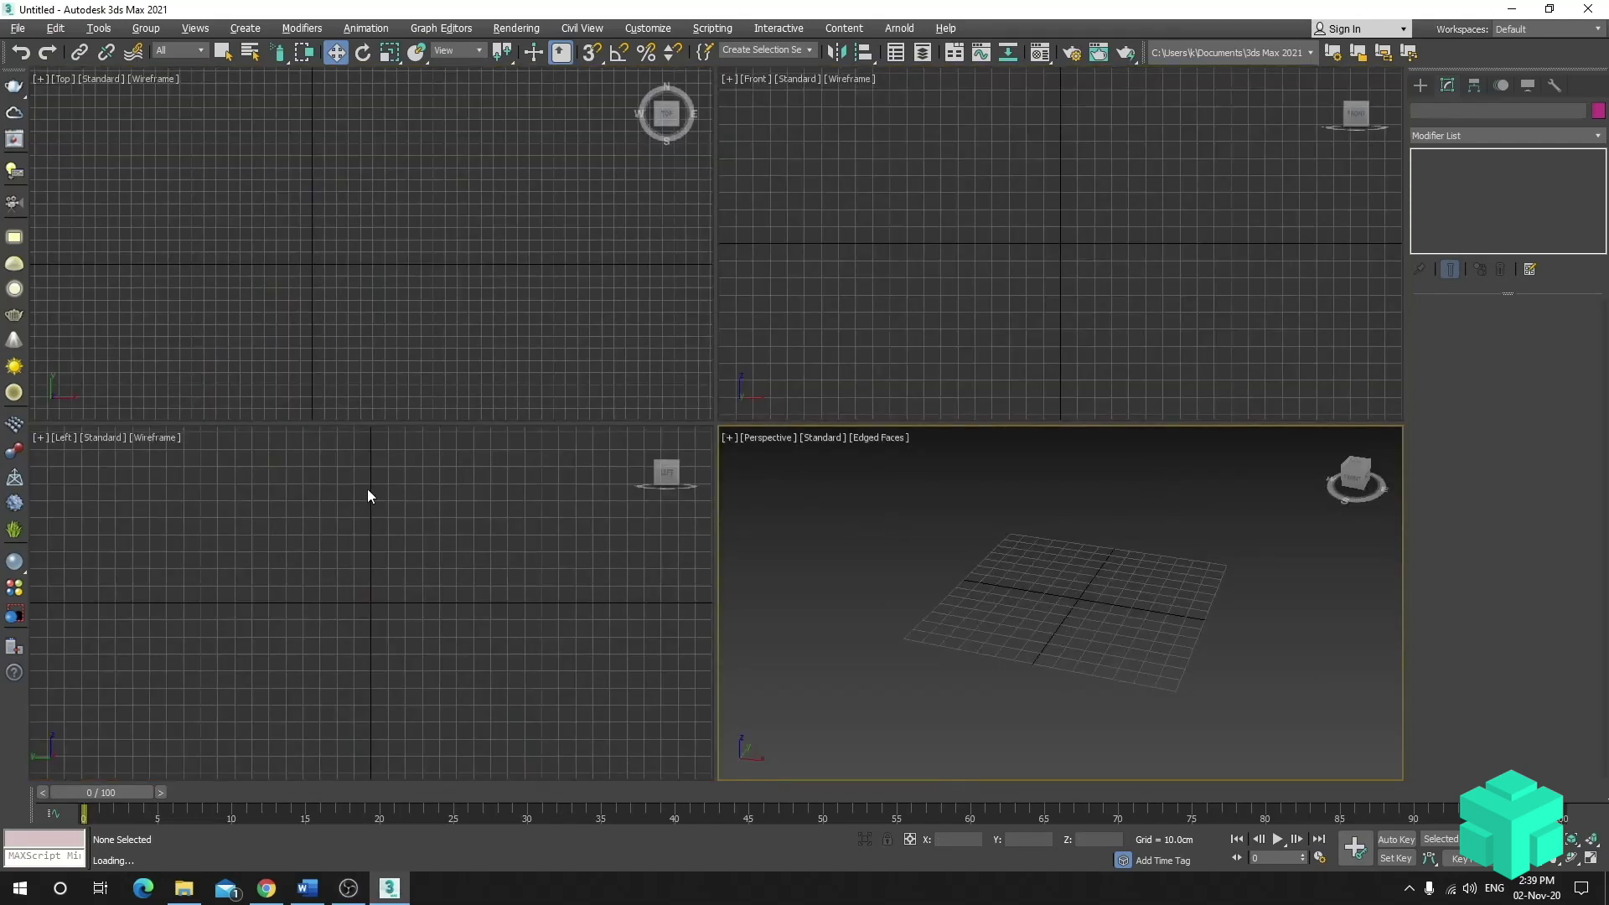
pyautogui.click(1419, 86)
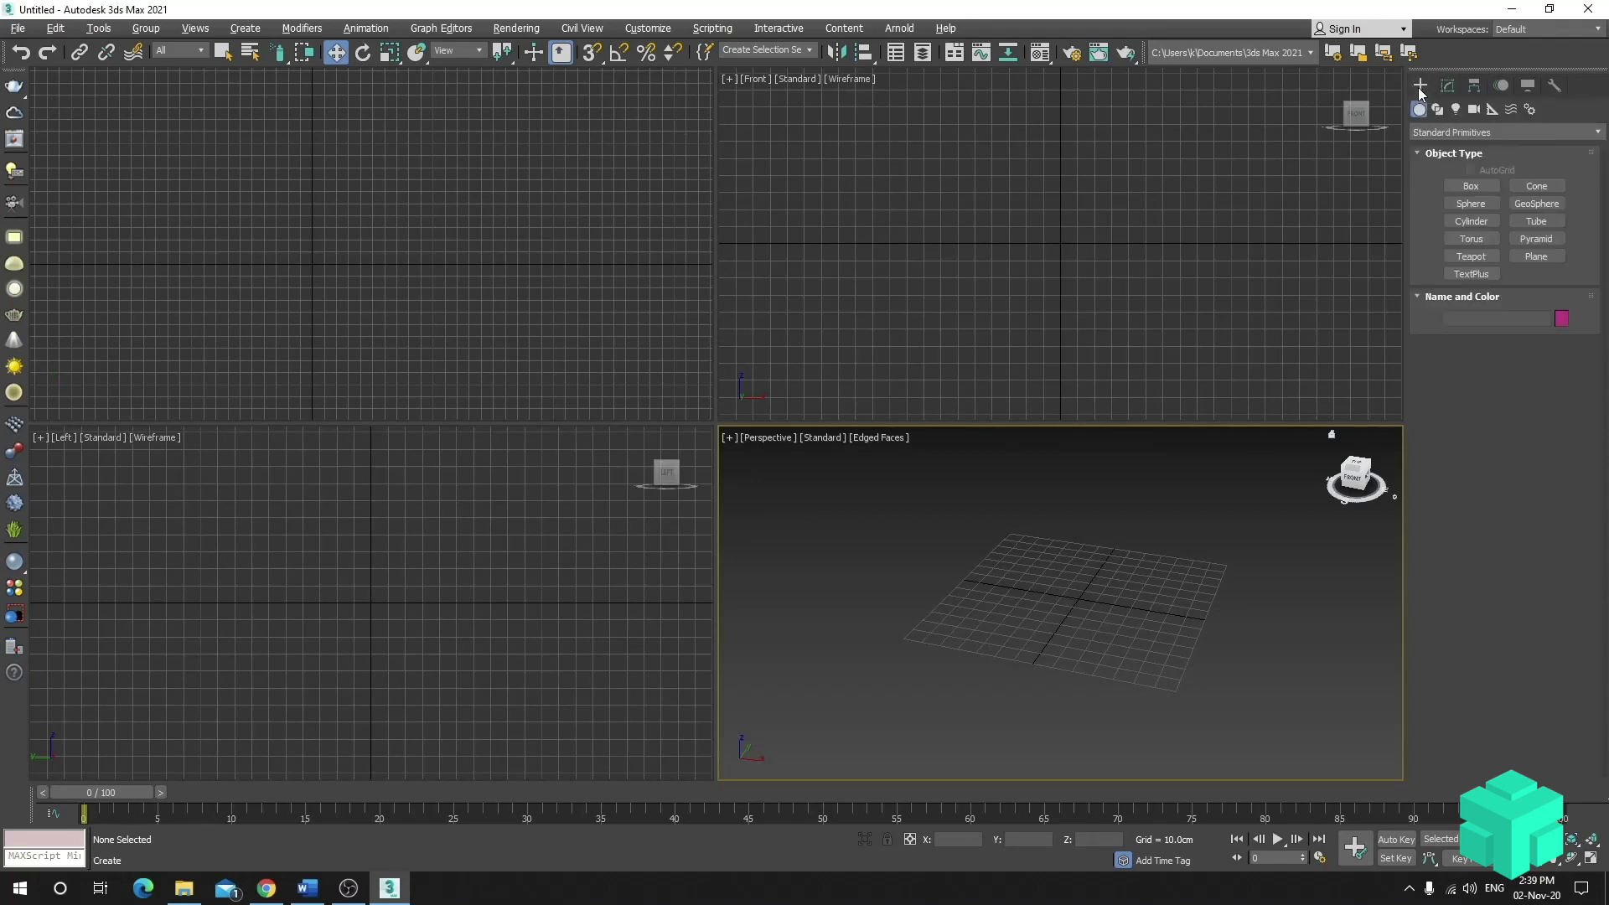
pyautogui.click(1470, 204)
pyautogui.moveTo(1025, 607); pyautogui.dragTo(1055, 687)
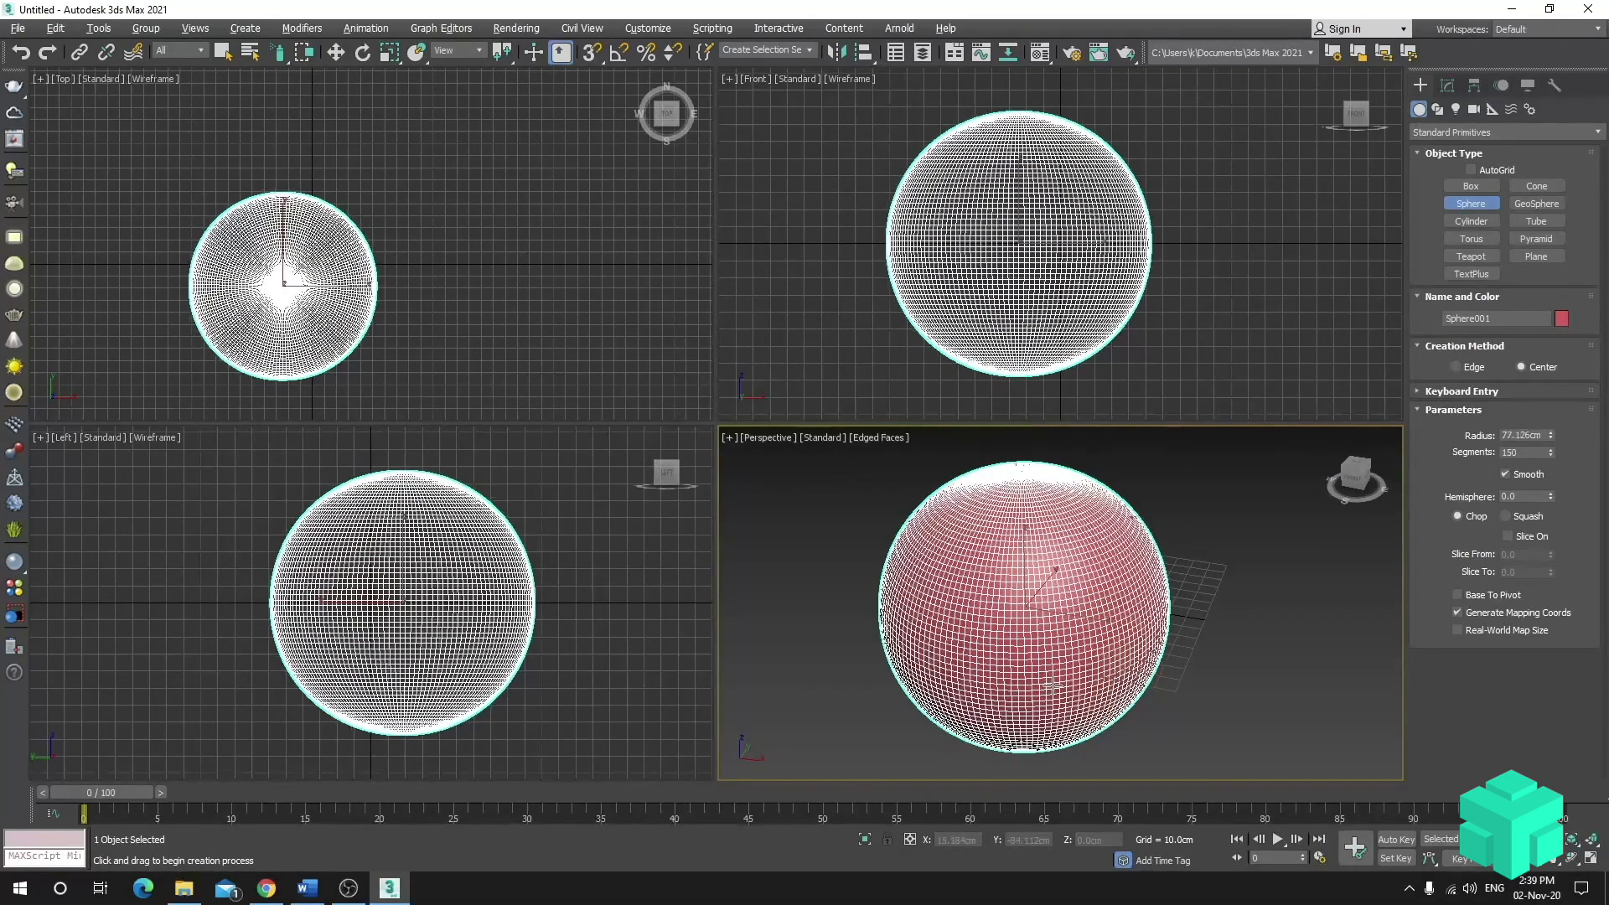
# - Set the sphere's segments to 180, finish sphere creation and deselect the sphere
pyautogui.doubleClick(1526, 452)
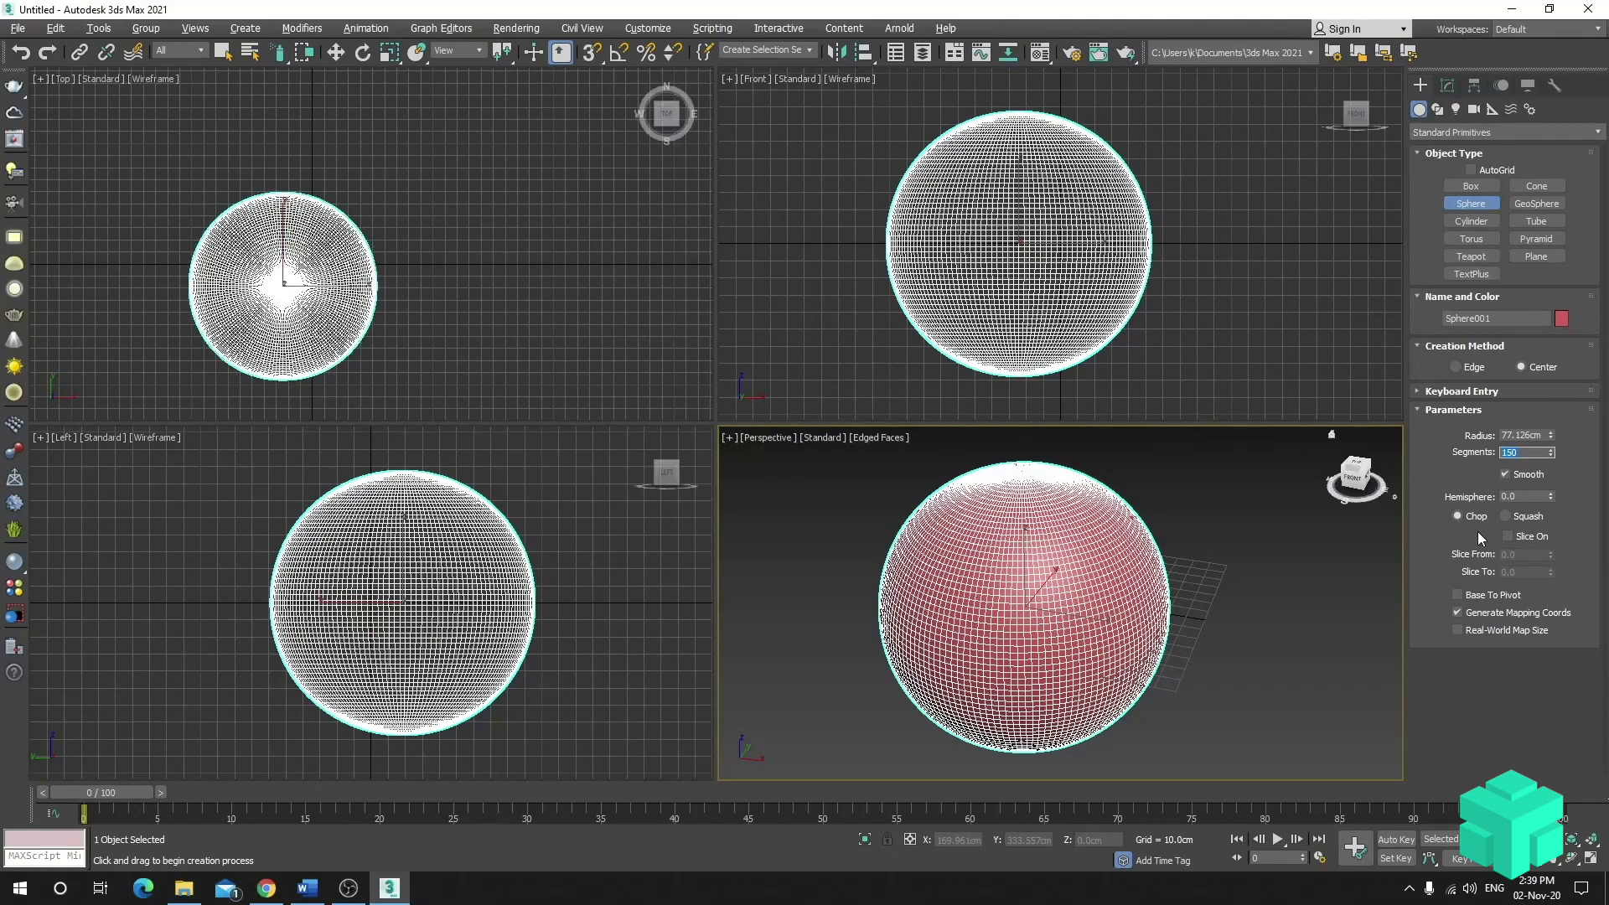
pyautogui.write('1')
pyautogui.press('Return')
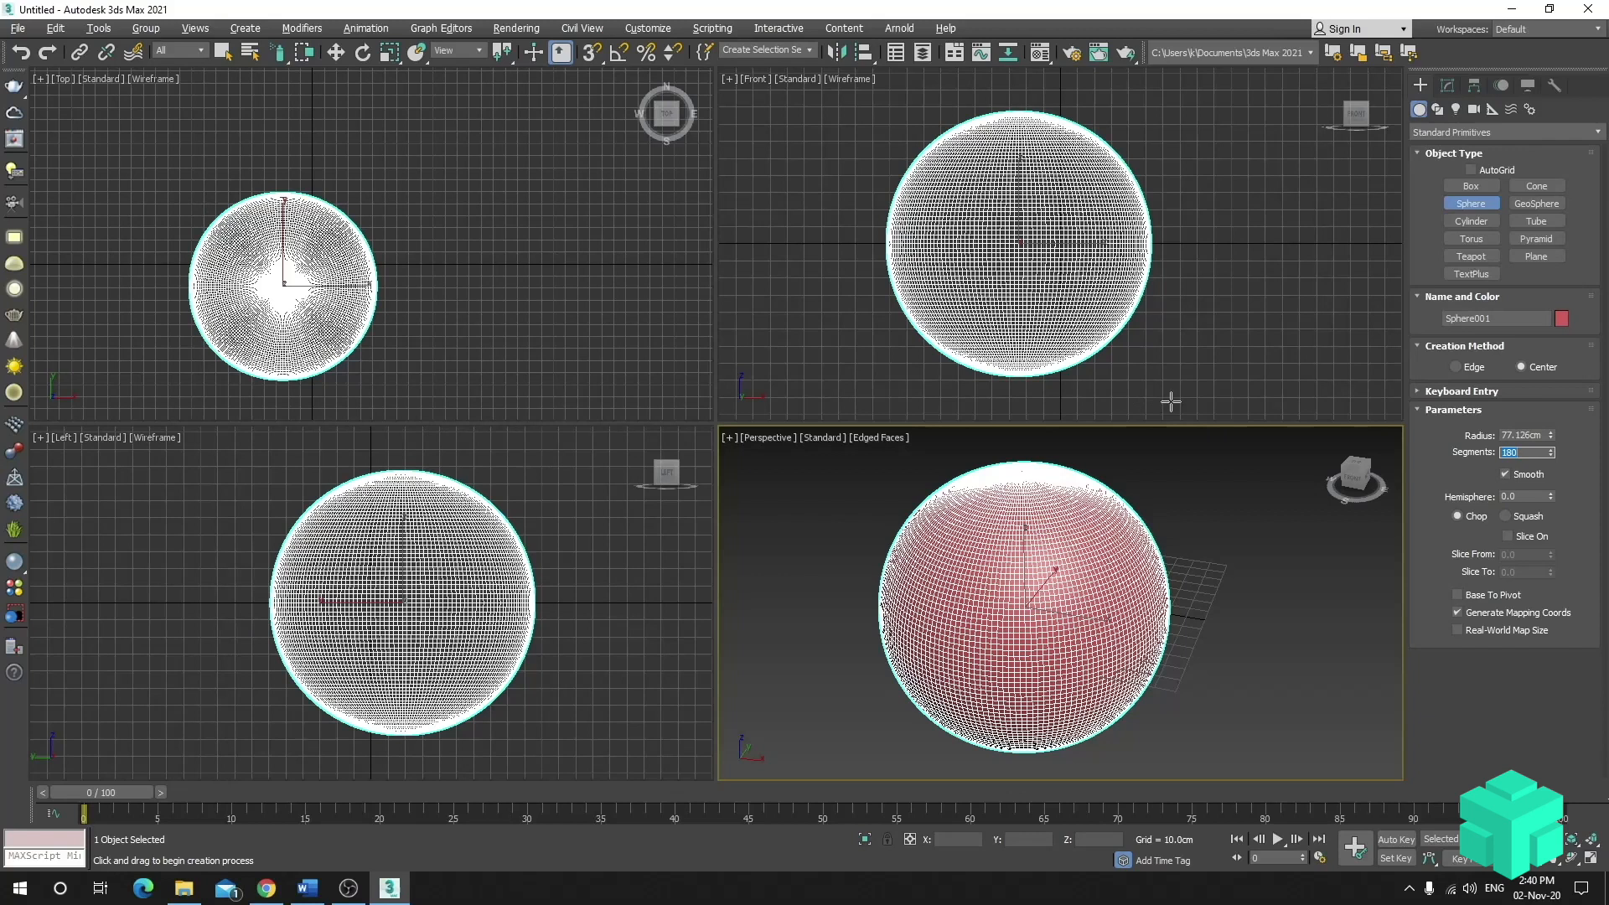
pyautogui.click(1221, 341)
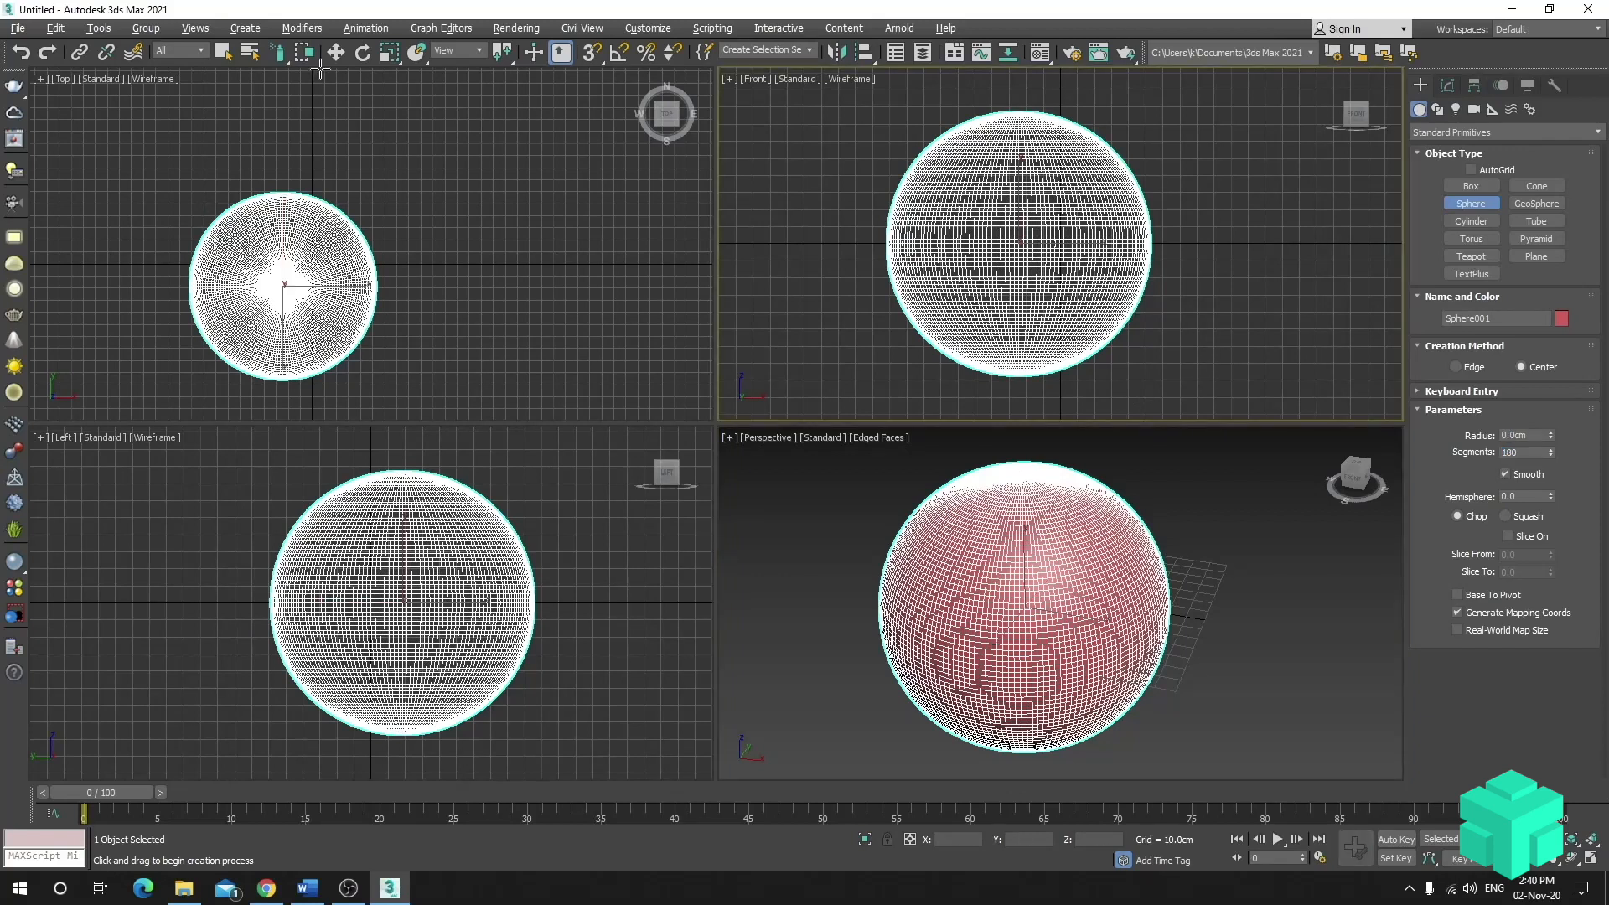
pyautogui.rightClick(1241, 304)
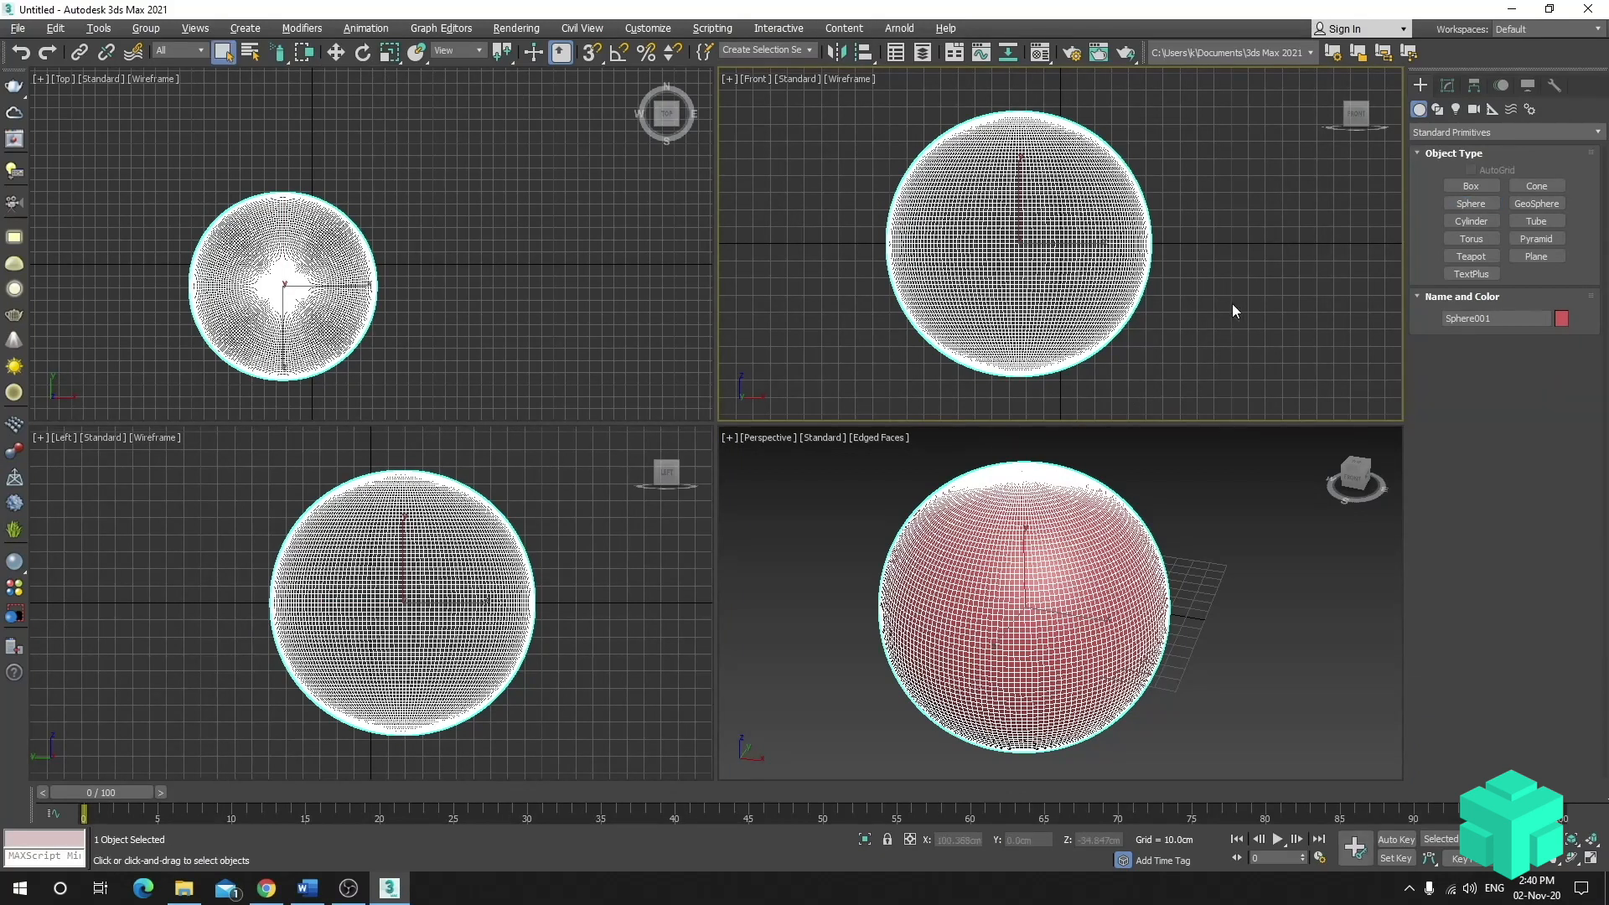
pyautogui.click(1232, 303)
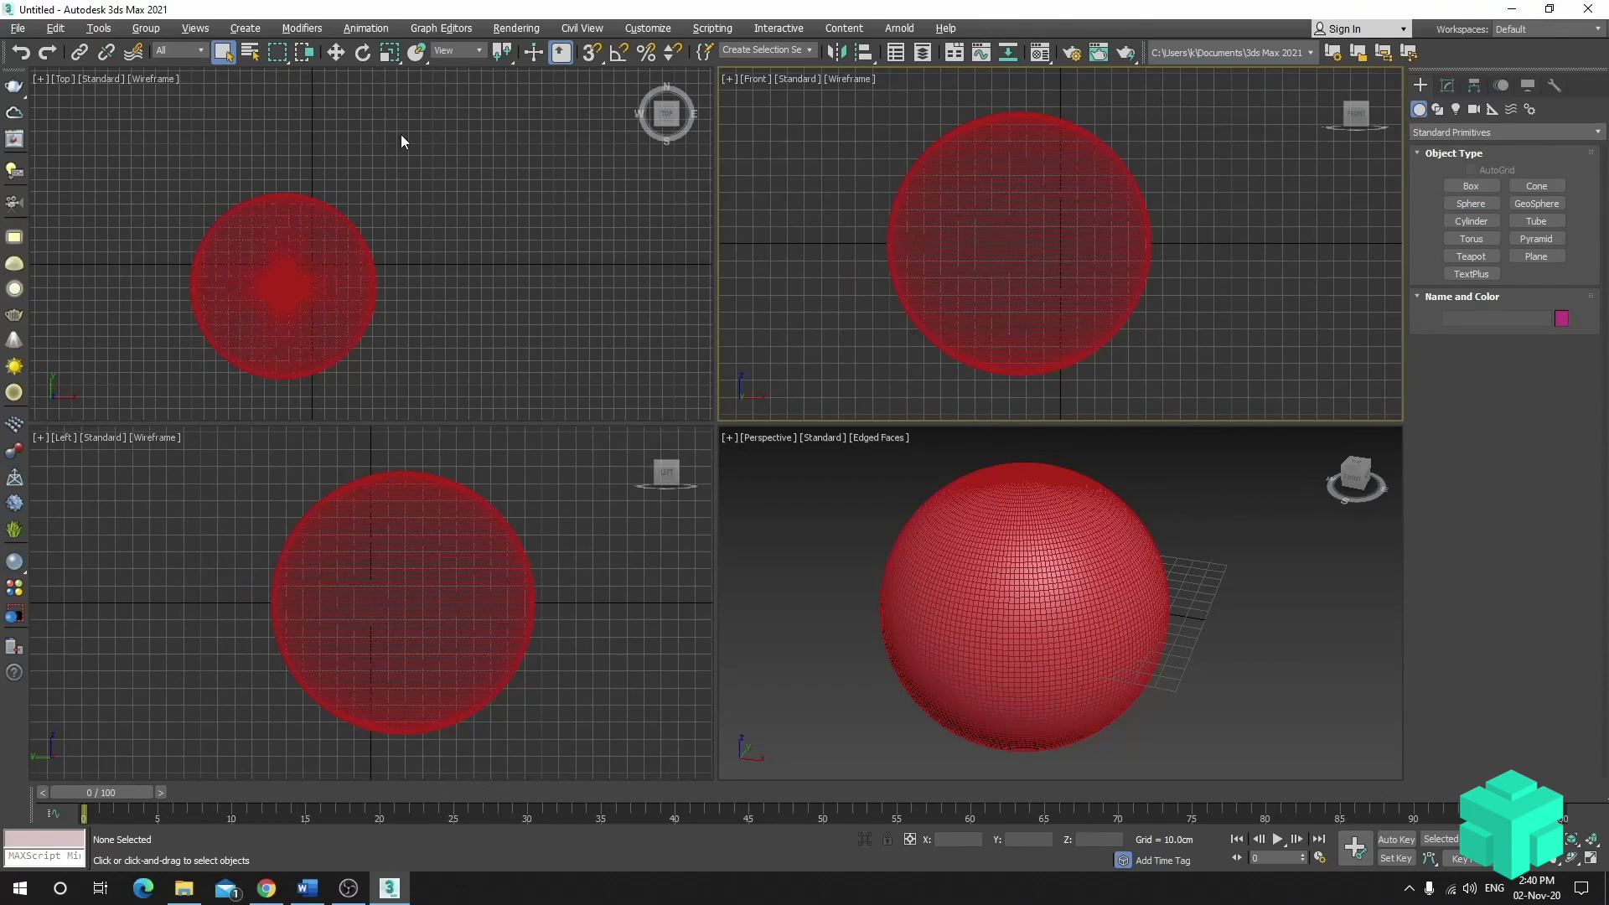
# - Stretch the sphere vertically in the front view to about 305% along Z to form an elongated ellipsoid
pyautogui.click(389, 54)
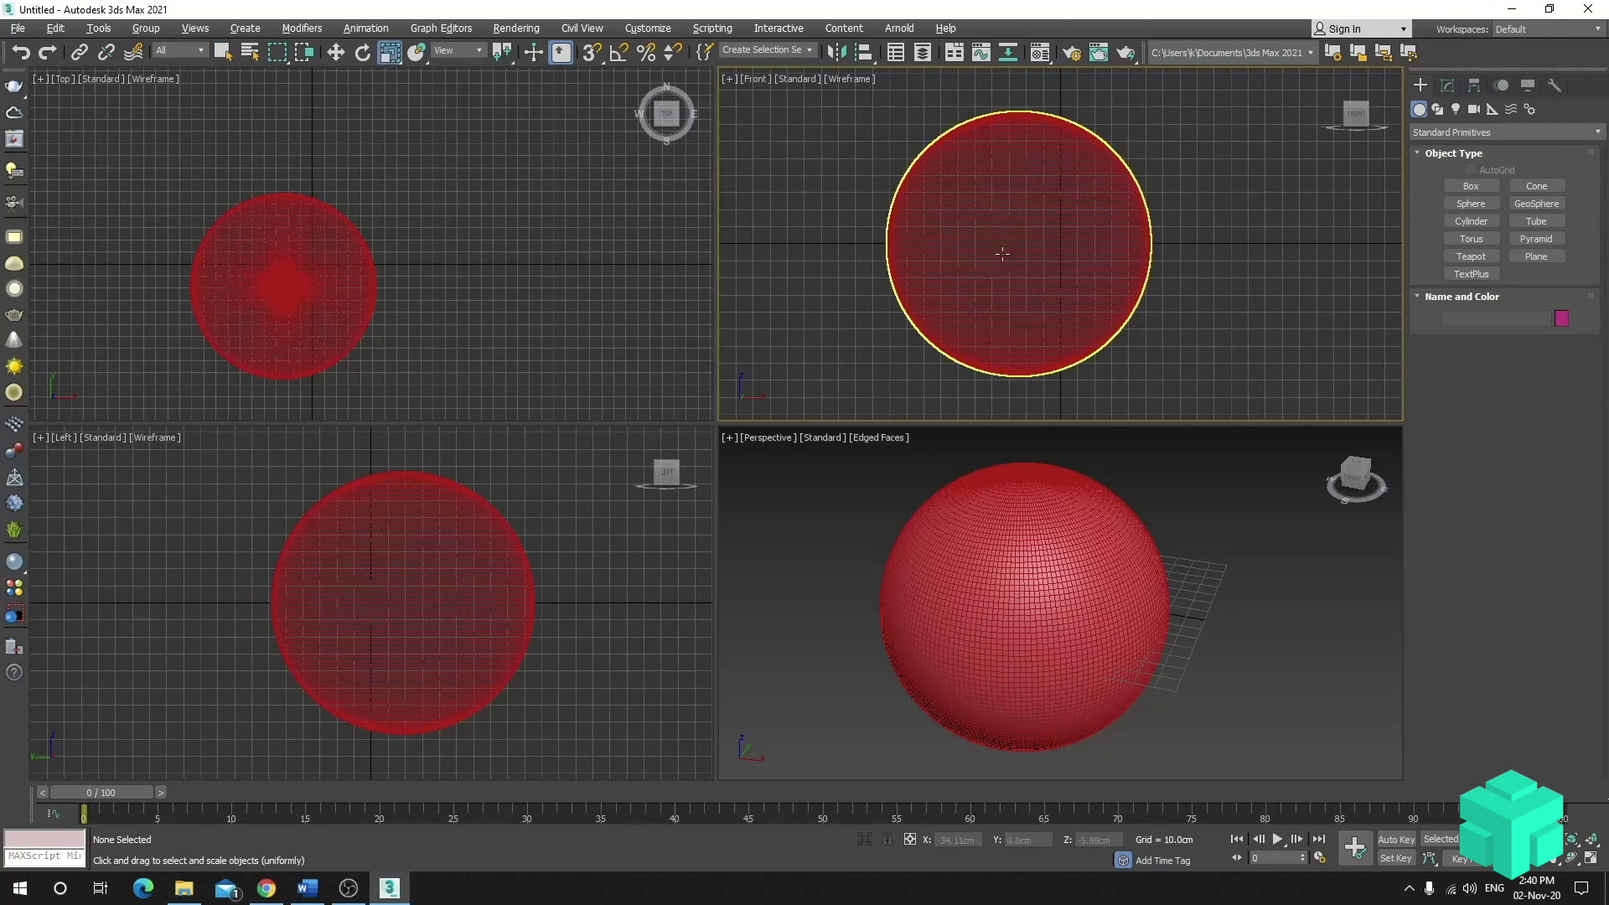
pyautogui.click(1039, 253)
pyautogui.scroll(-4, 1047, 256)
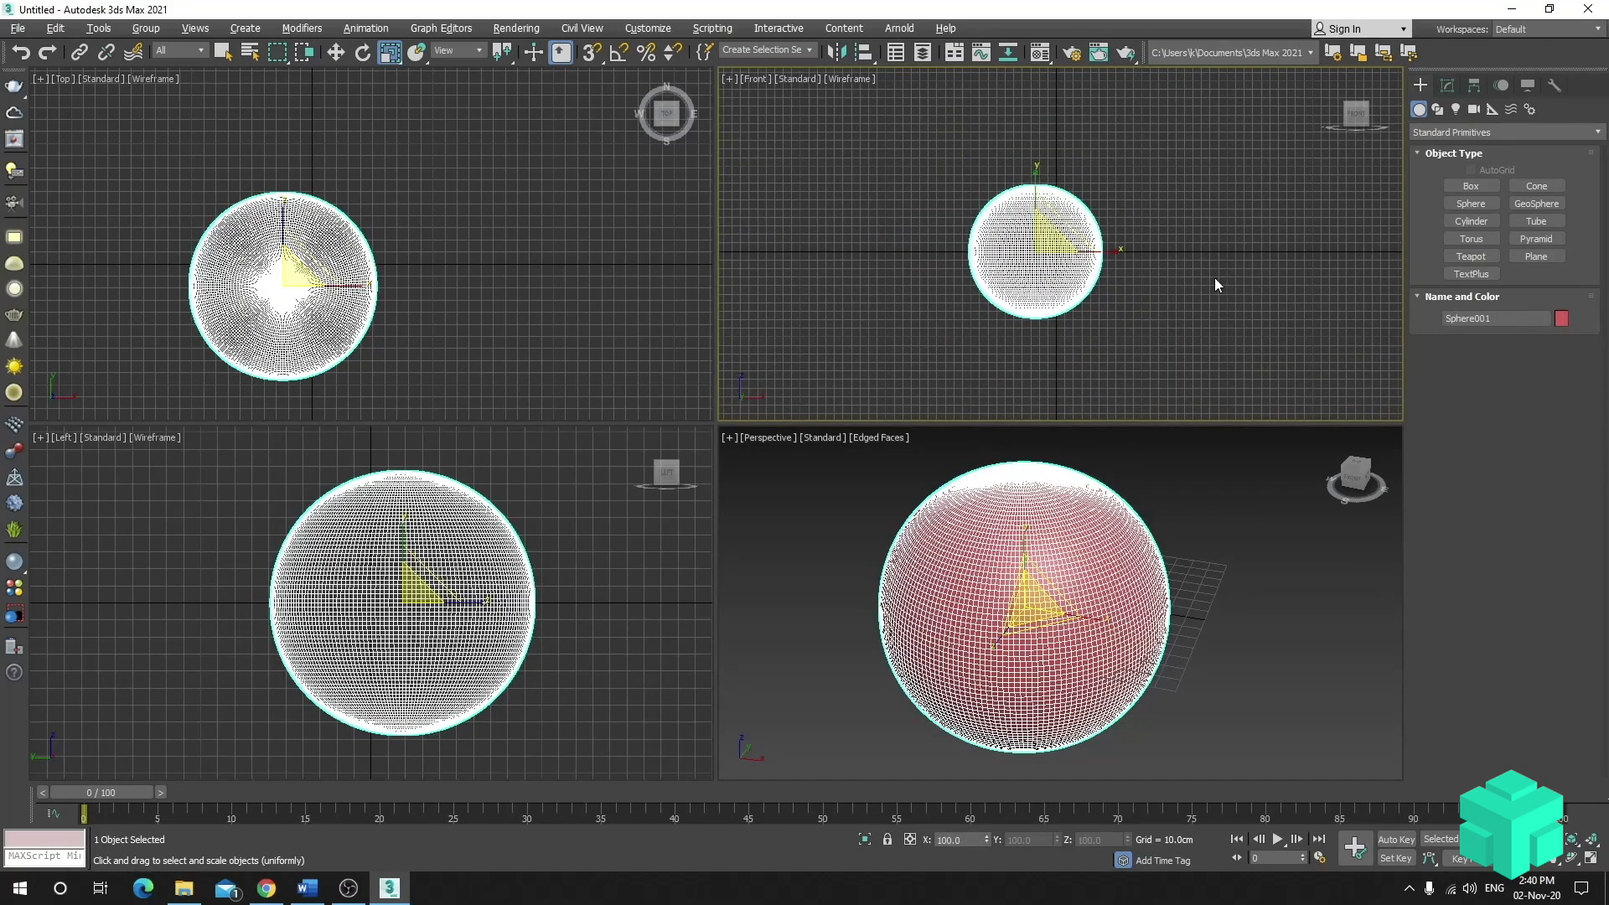
pyautogui.moveTo(1214, 279); pyautogui.dragTo(1202, 286, button='middle')
pyautogui.moveTo(1022, 185); pyautogui.dragTo(999, 63)
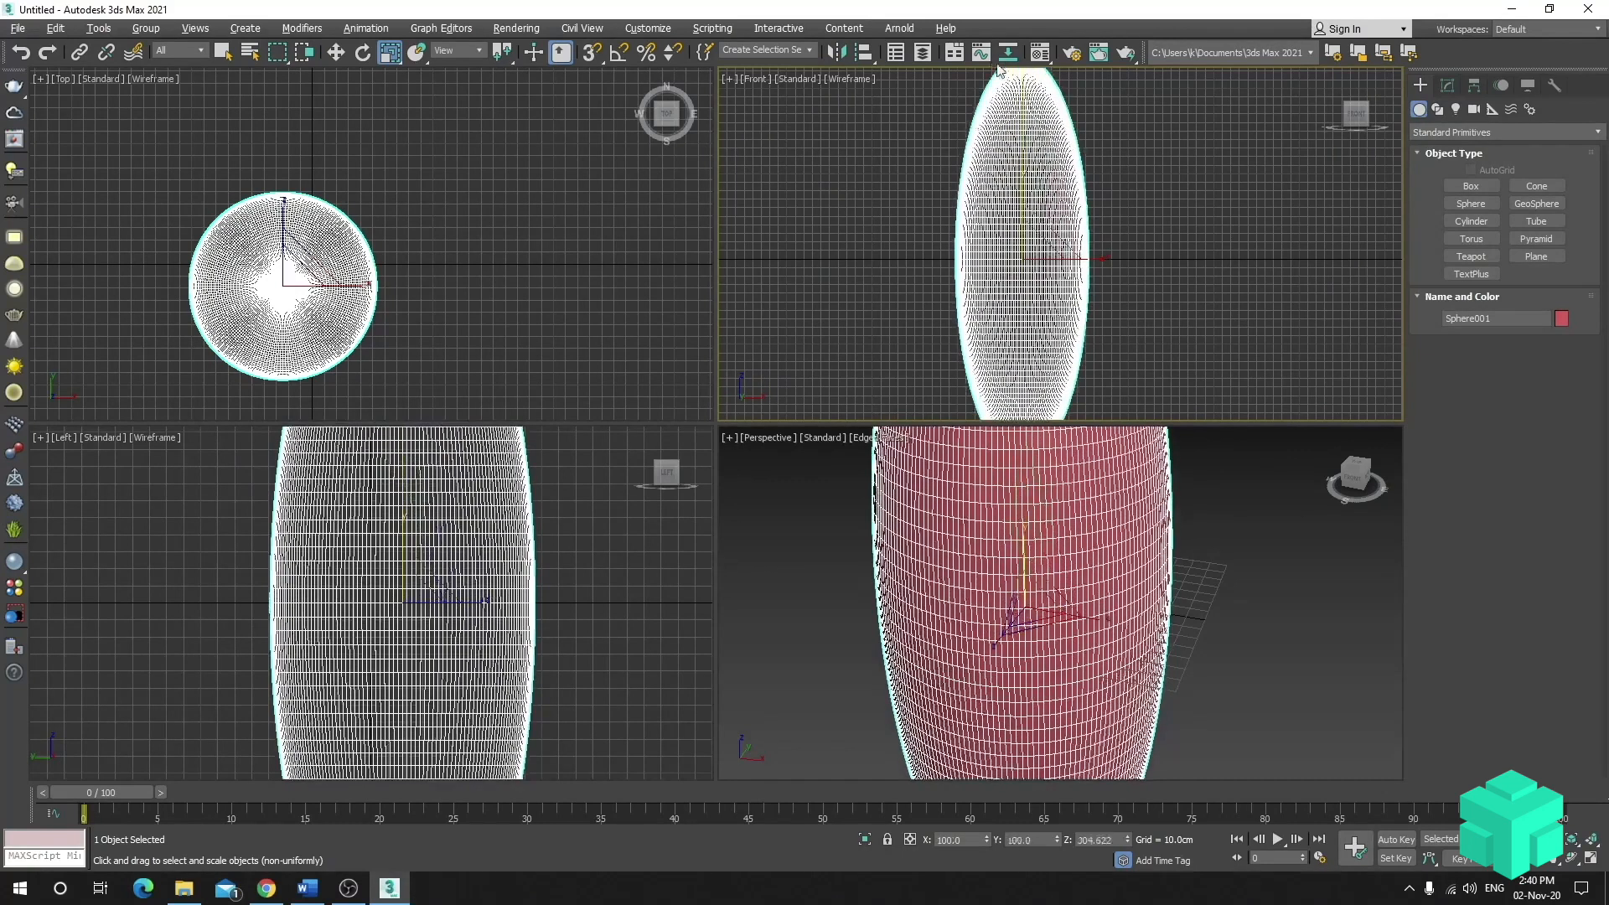
pyautogui.scroll(-2, 1006, 134)
pyautogui.moveTo(1088, 186); pyautogui.dragTo(1076, 221, button='middle')
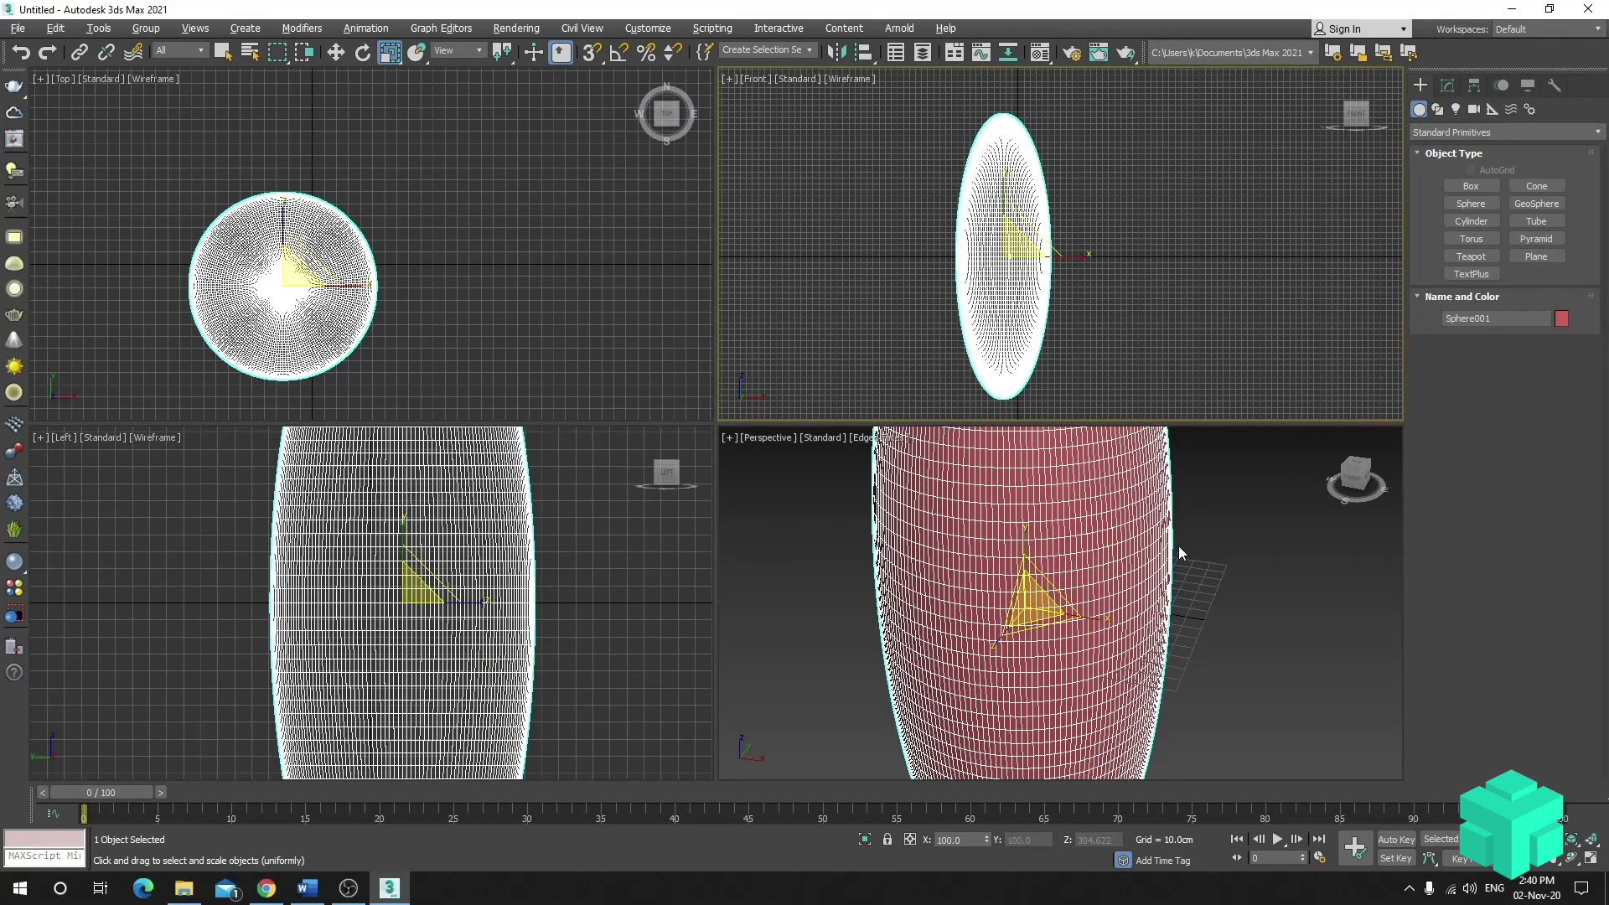
# - Add a Slice modifier to the stretched sphere
pyautogui.click(1446, 89)
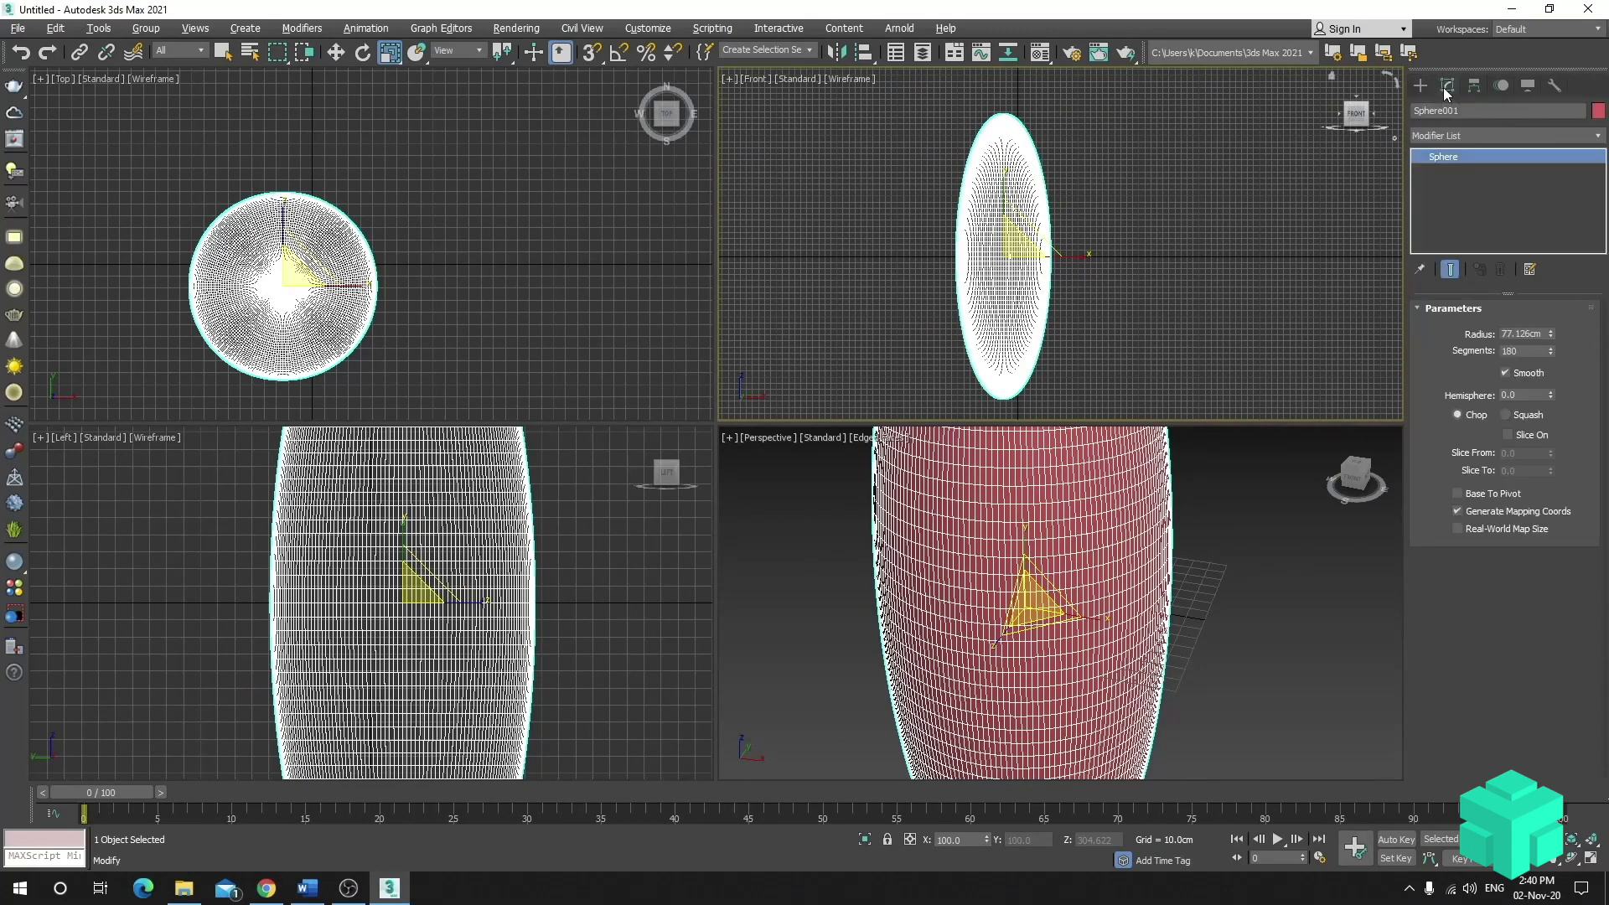
pyautogui.click(1450, 135)
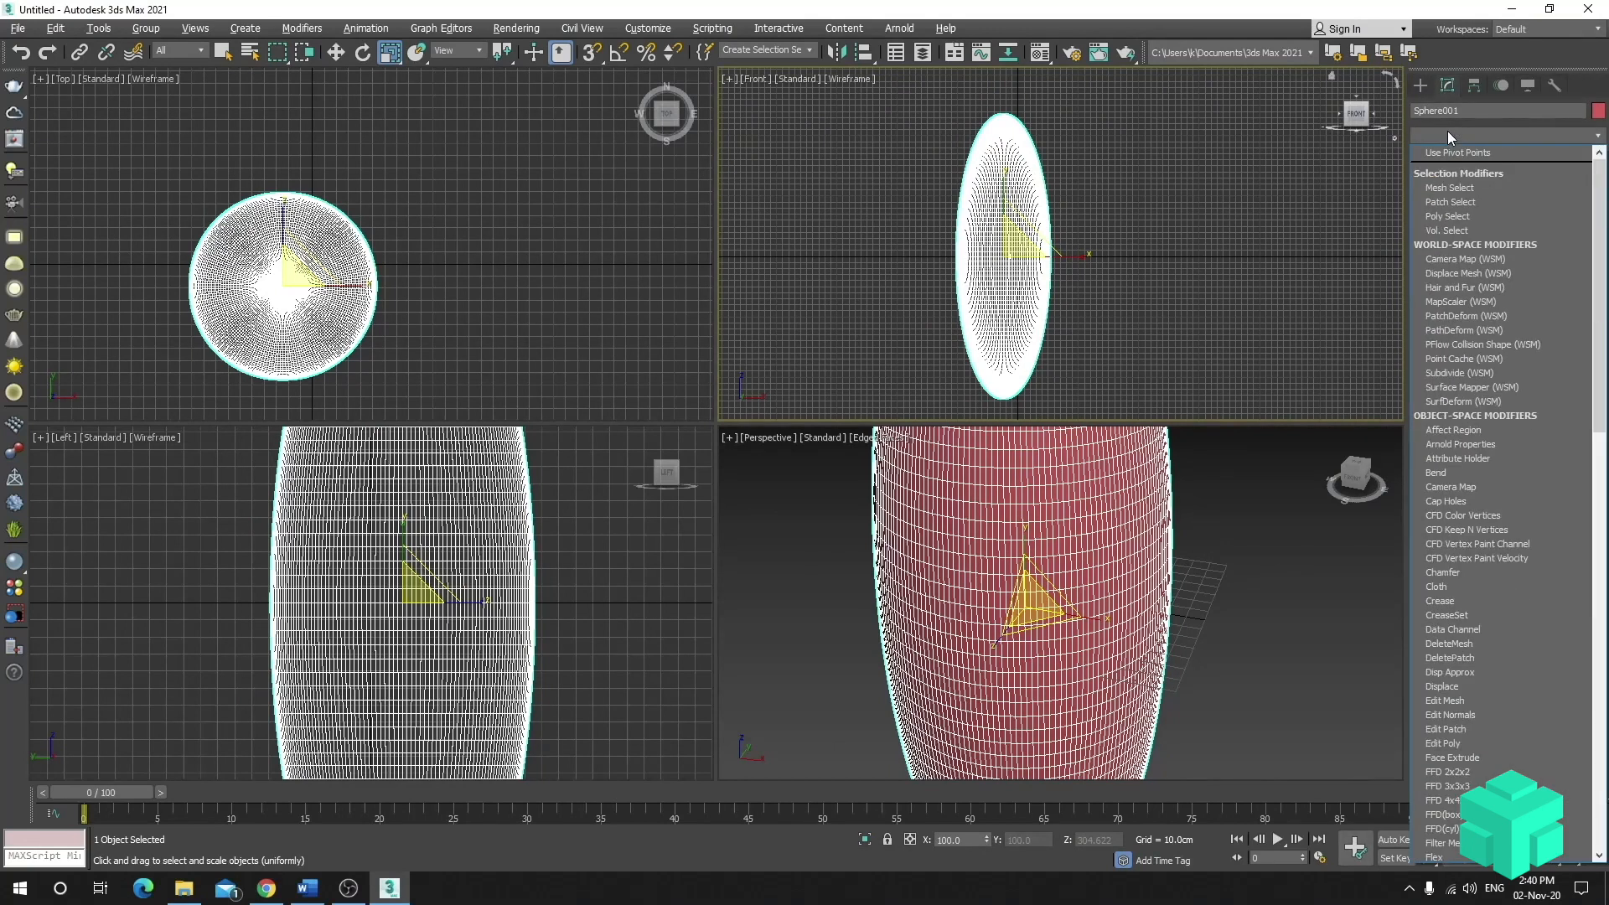
pyautogui.write('sl')
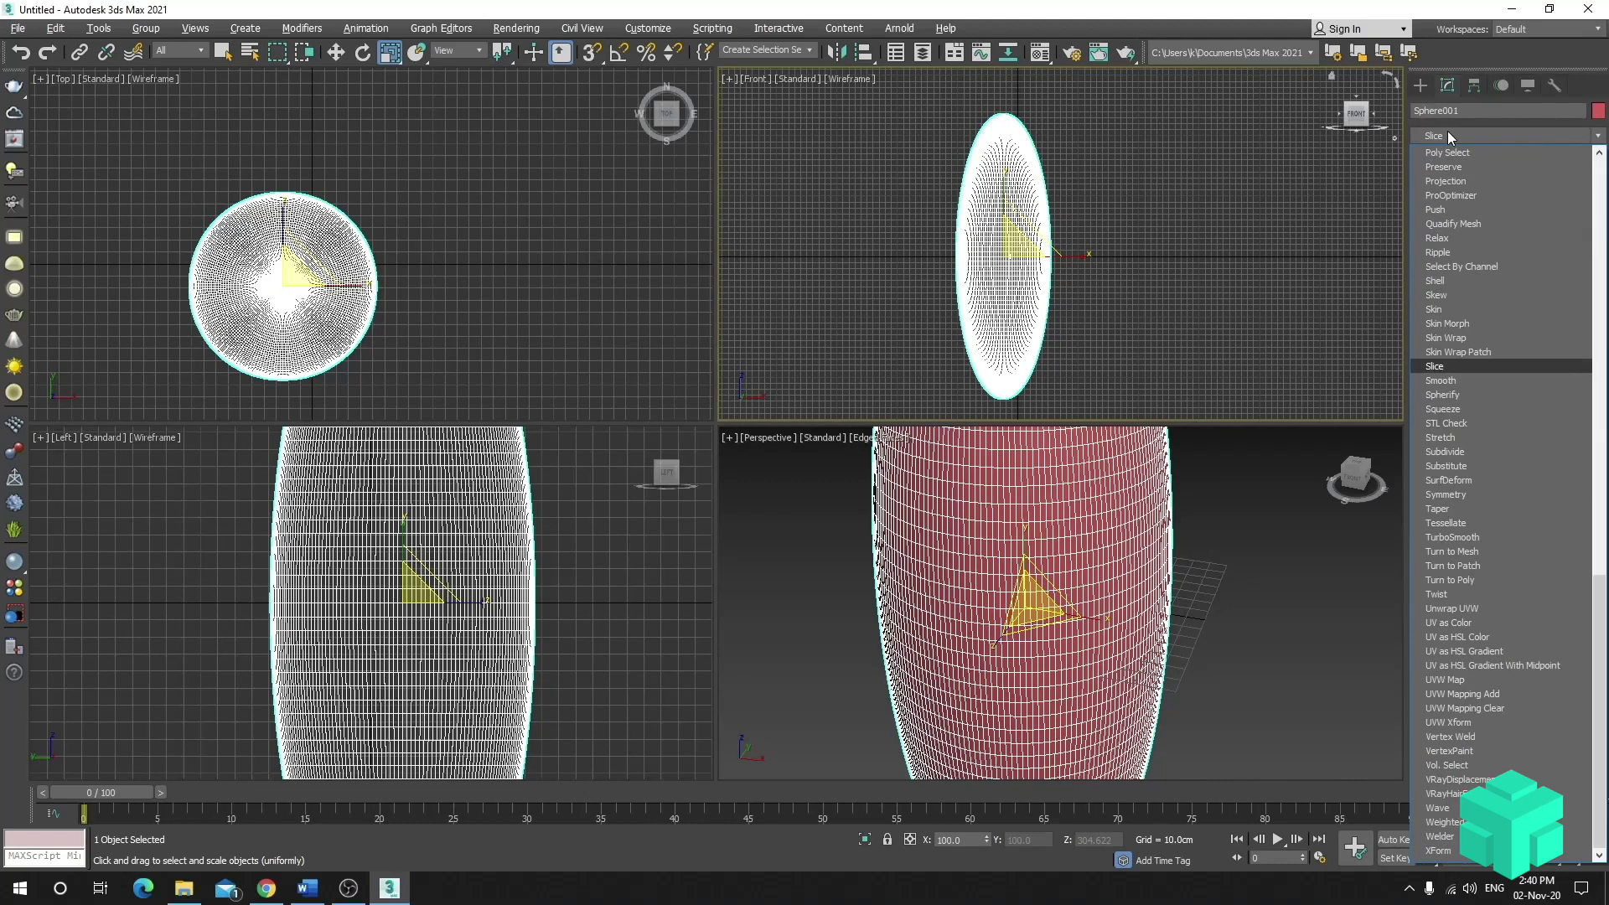
pyautogui.click(1435, 365)
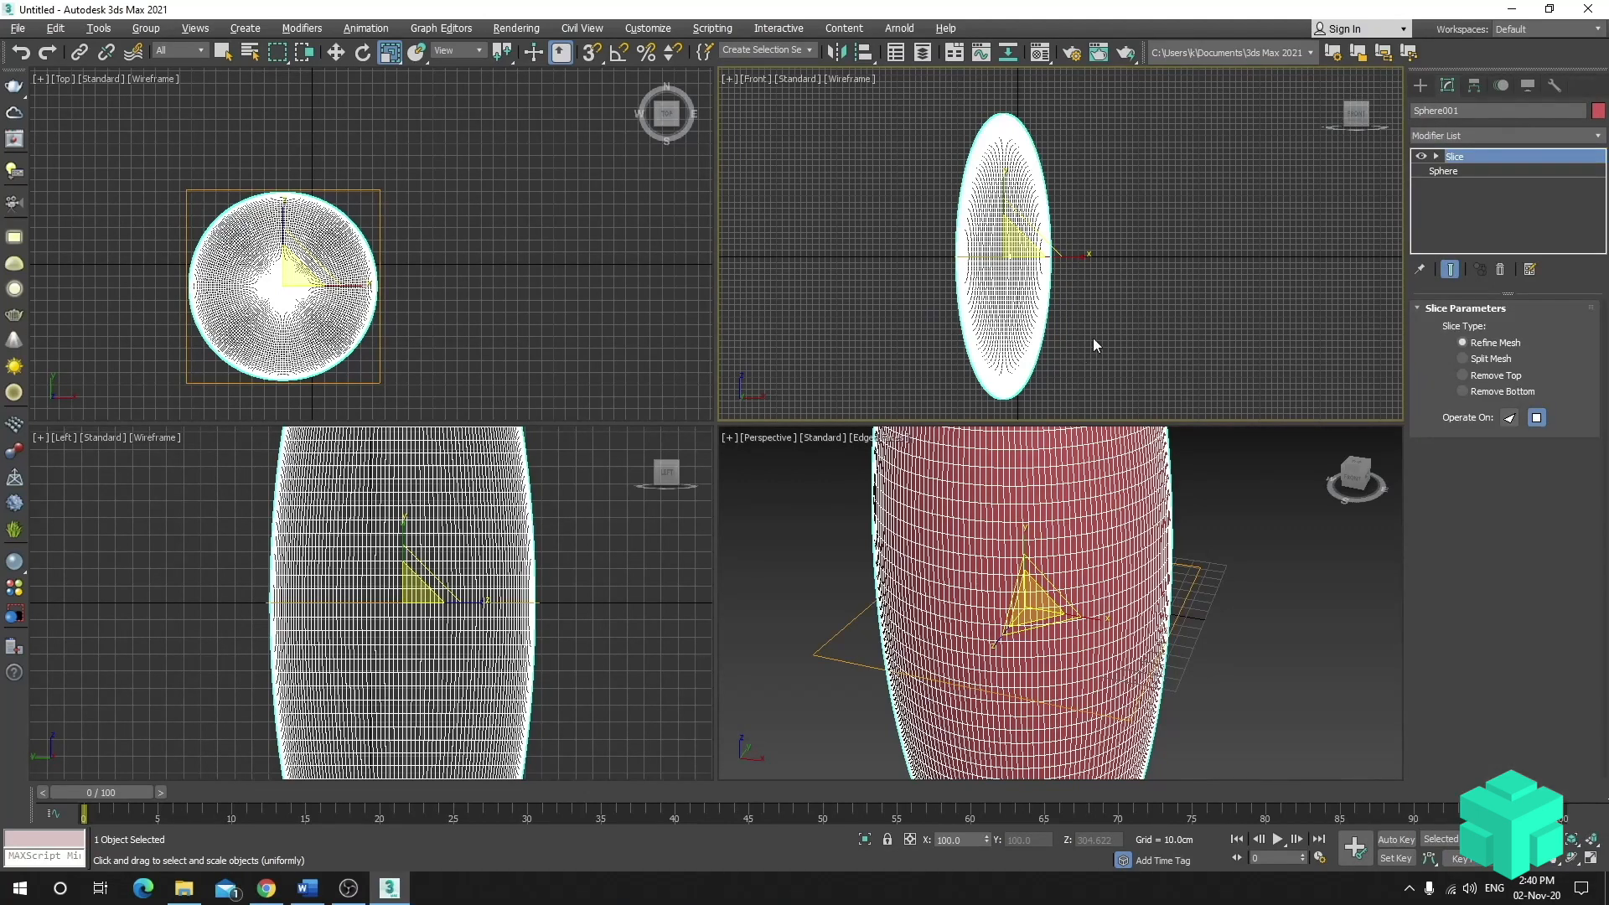
pyautogui.moveTo(1101, 311); pyautogui.dragTo(1098, 300, button='middle')
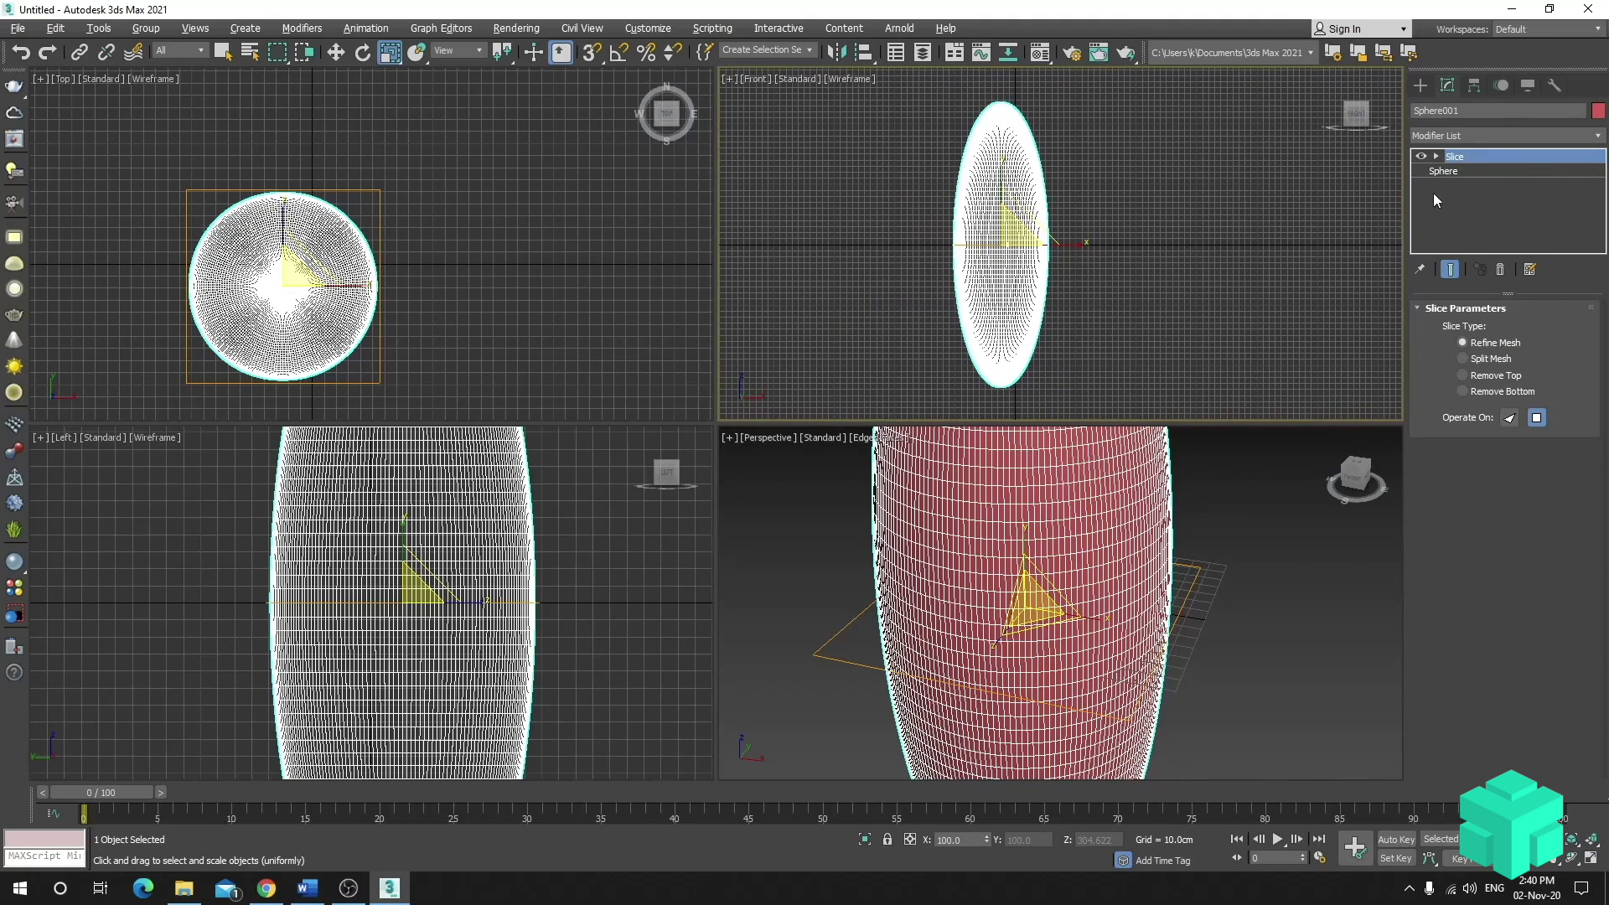
# - Lower the slice plane to about Z -202.6 cm near the ellipsoid's lower end and set the slice type to Remove Bottom
pyautogui.click(1436, 157)
pyautogui.click(1475, 171)
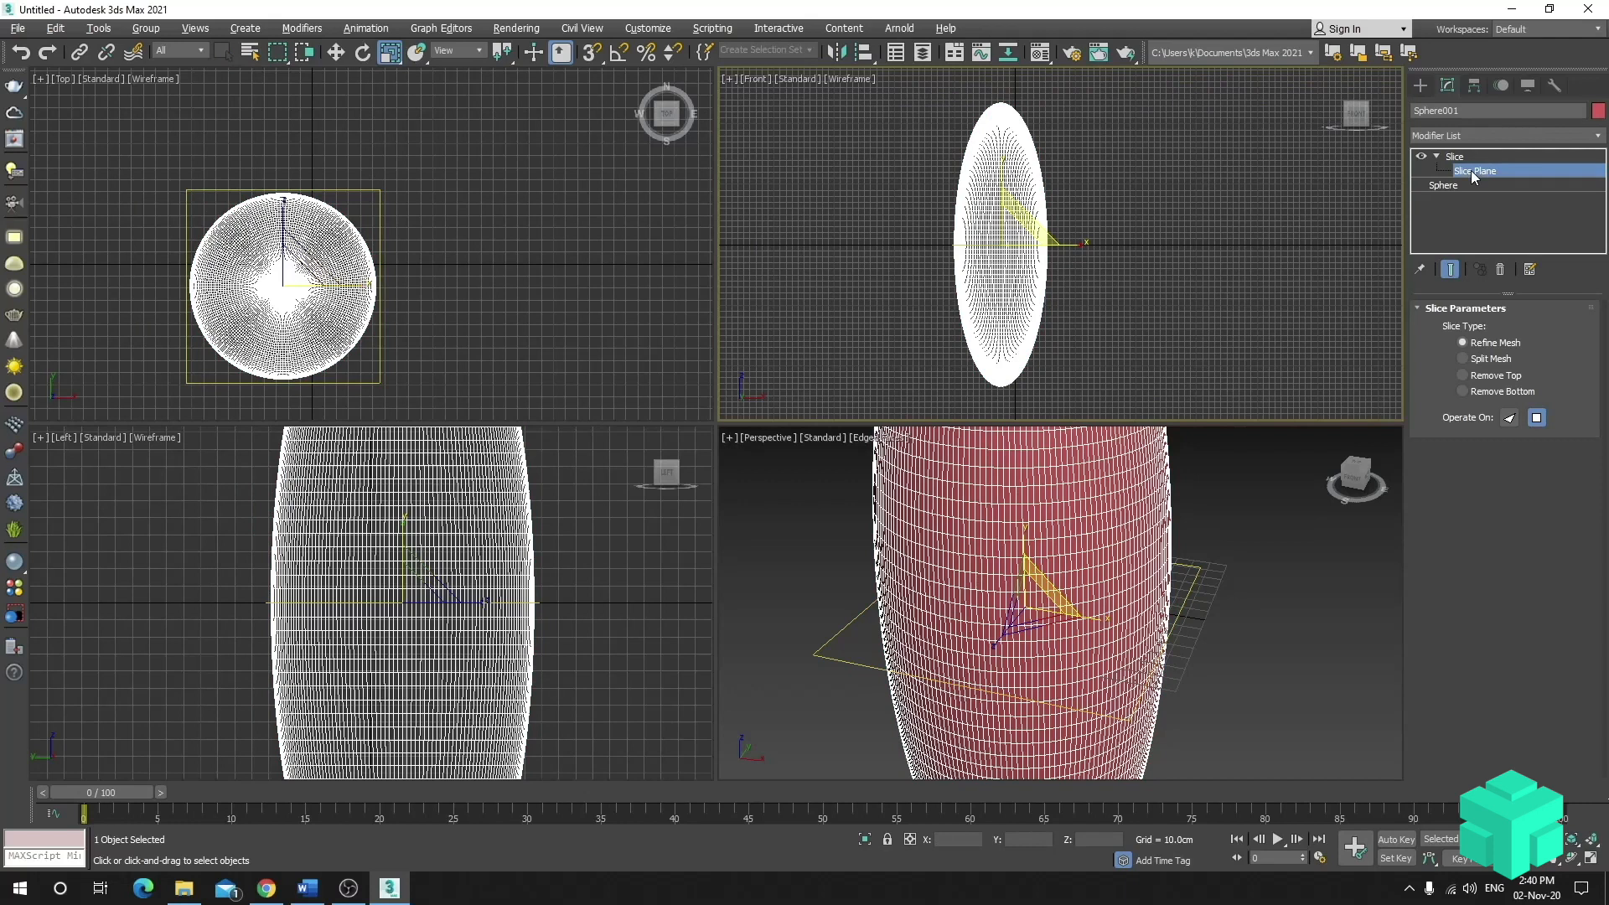
pyautogui.click(336, 54)
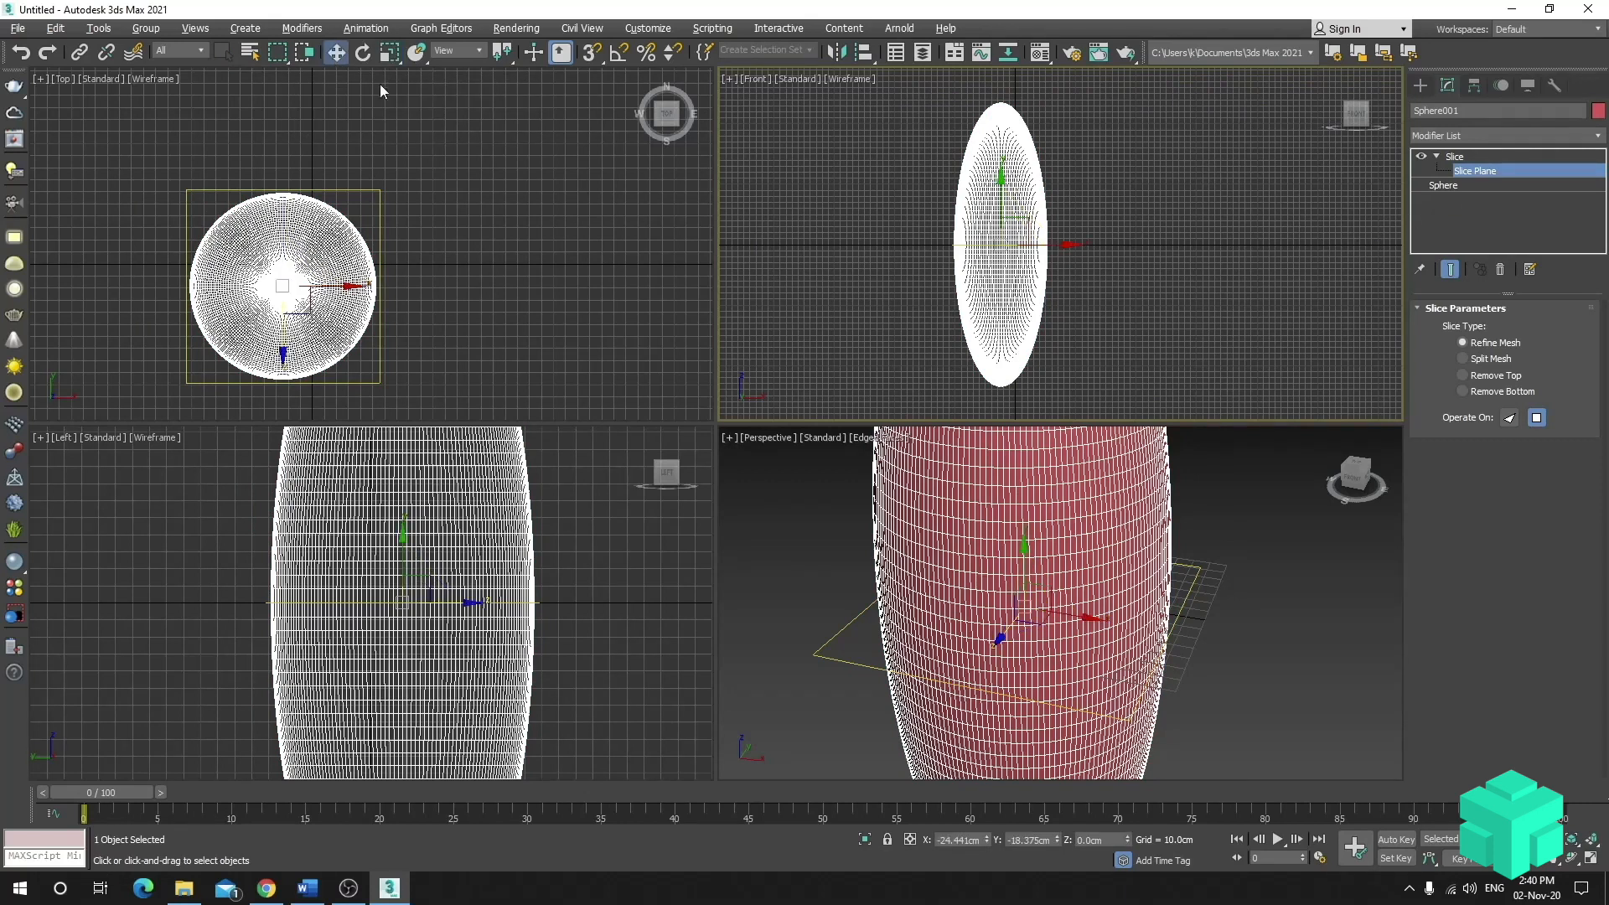
pyautogui.moveTo(1001, 179); pyautogui.dragTo(1024, 304)
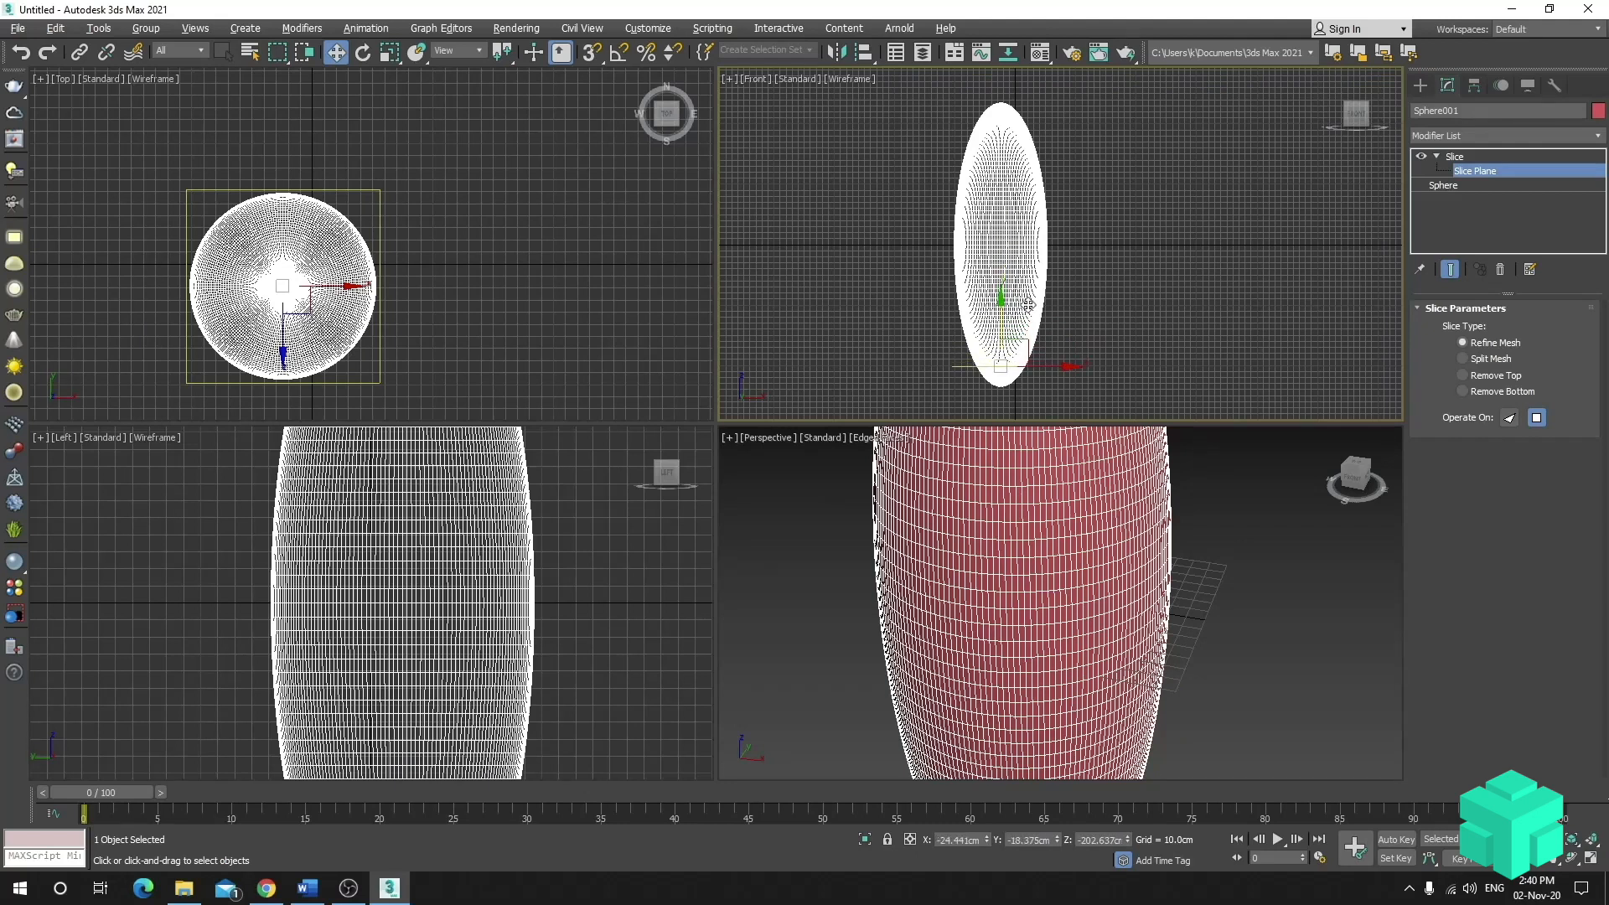
pyautogui.click(1471, 393)
# - Examine the cut lower end of the ellipsoid from several angles in the maximized perspective view
pyautogui.click(1234, 564)
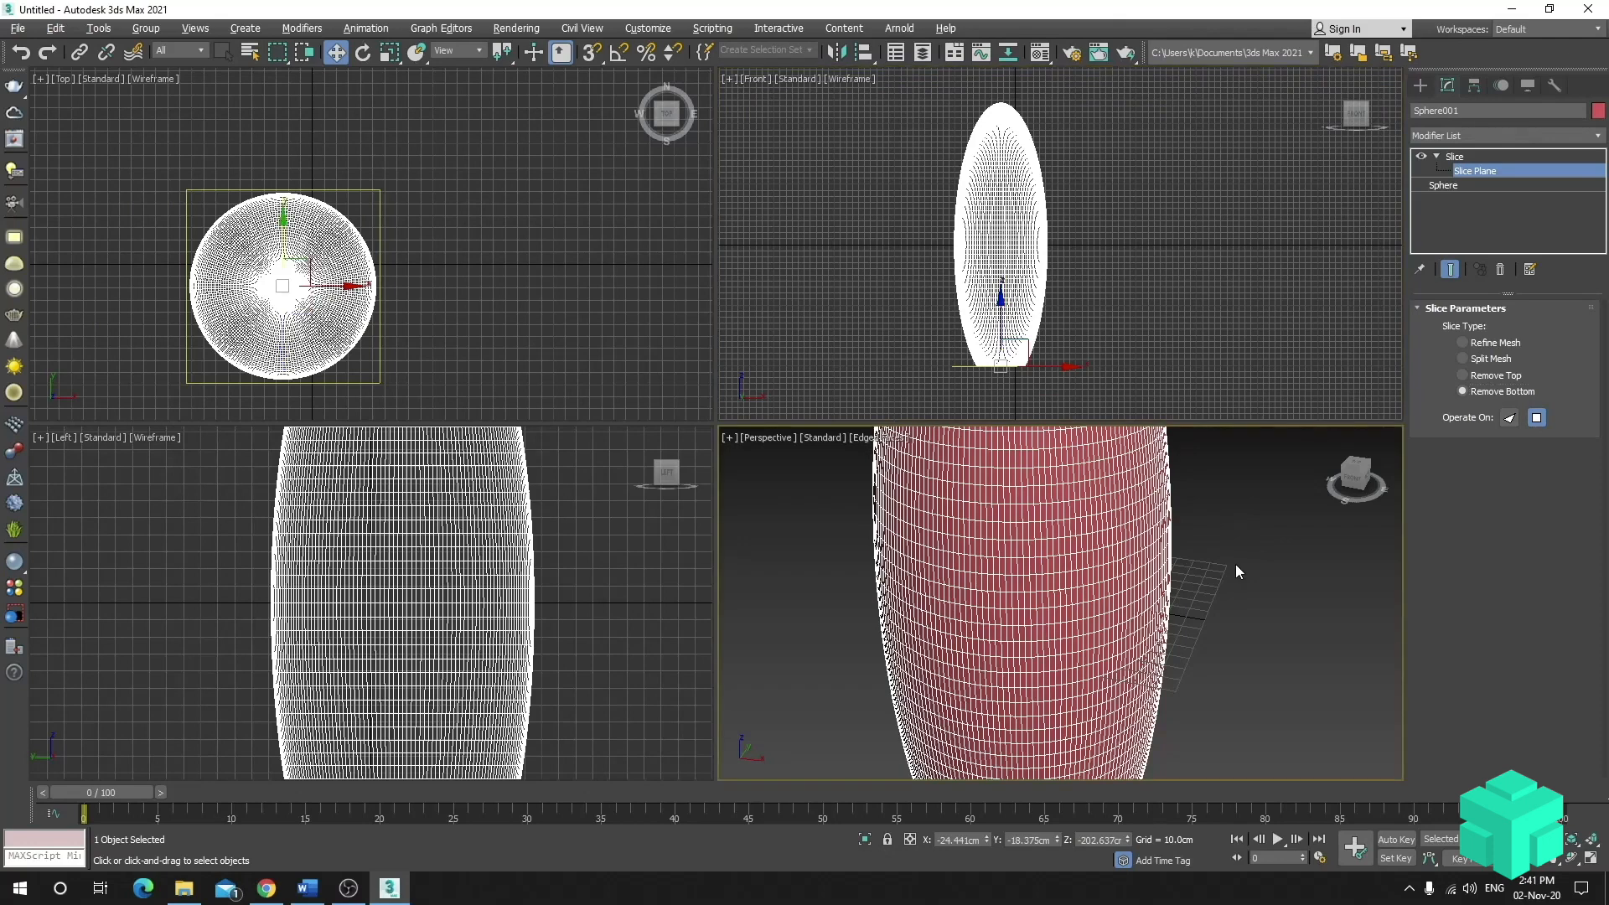
pyautogui.hotkey('alt', 'w')
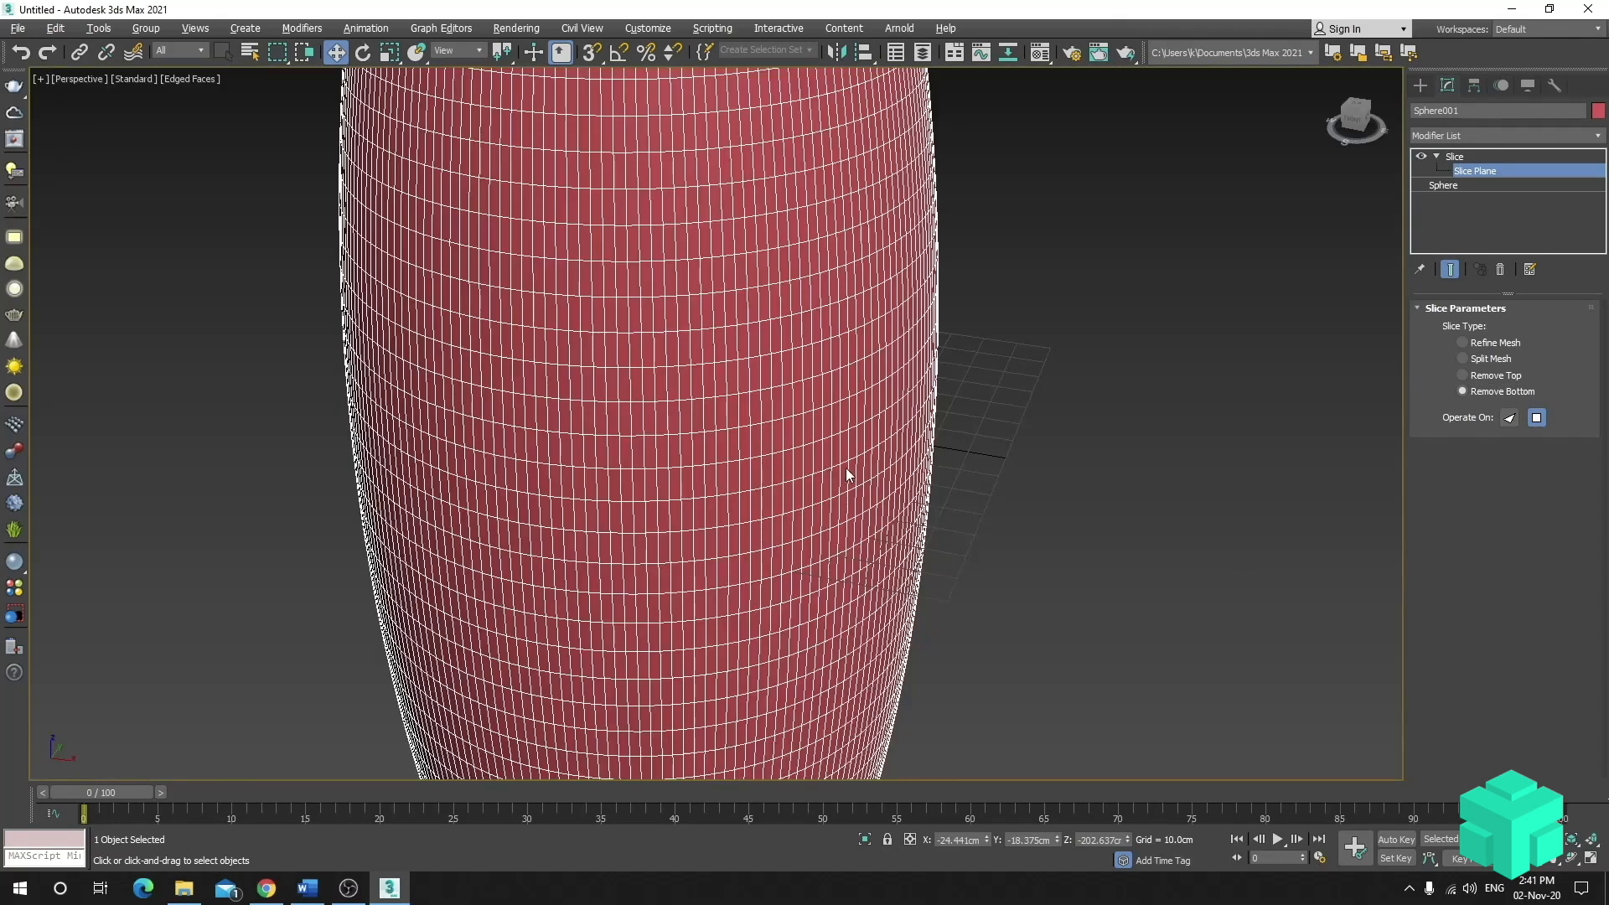
pyautogui.scroll(-5, 846, 468)
pyautogui.moveTo(845, 475)
pyautogui.keyDown('alt'); pyautogui.mouseDown(button='middle')
pyautogui.moveTo(907, 384)
pyautogui.moveTo(927, 298)
pyautogui.mouseUp(button='middle'); pyautogui.keyUp('alt')
pyautogui.scroll(4, 918, 335)
pyautogui.moveTo(822, 436); pyautogui.dragTo(928, 282, button='middle')
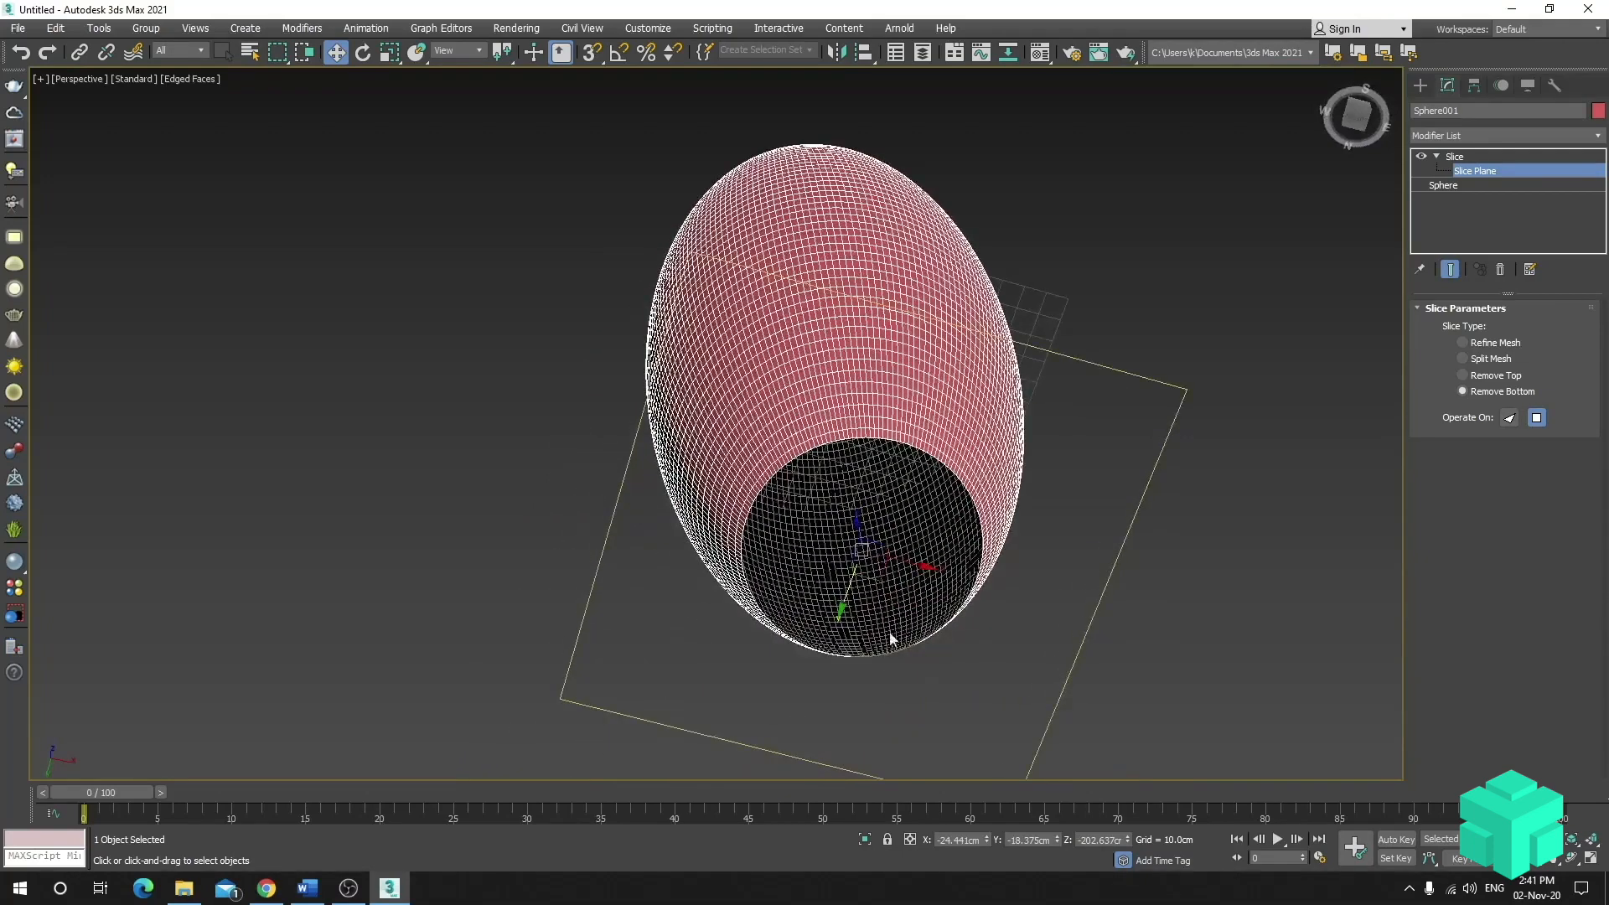
pyautogui.keyDown('alt'); pyautogui.moveTo(765, 603); pyautogui.dragTo(858, 523, button='middle'); pyautogui.keyUp('alt')
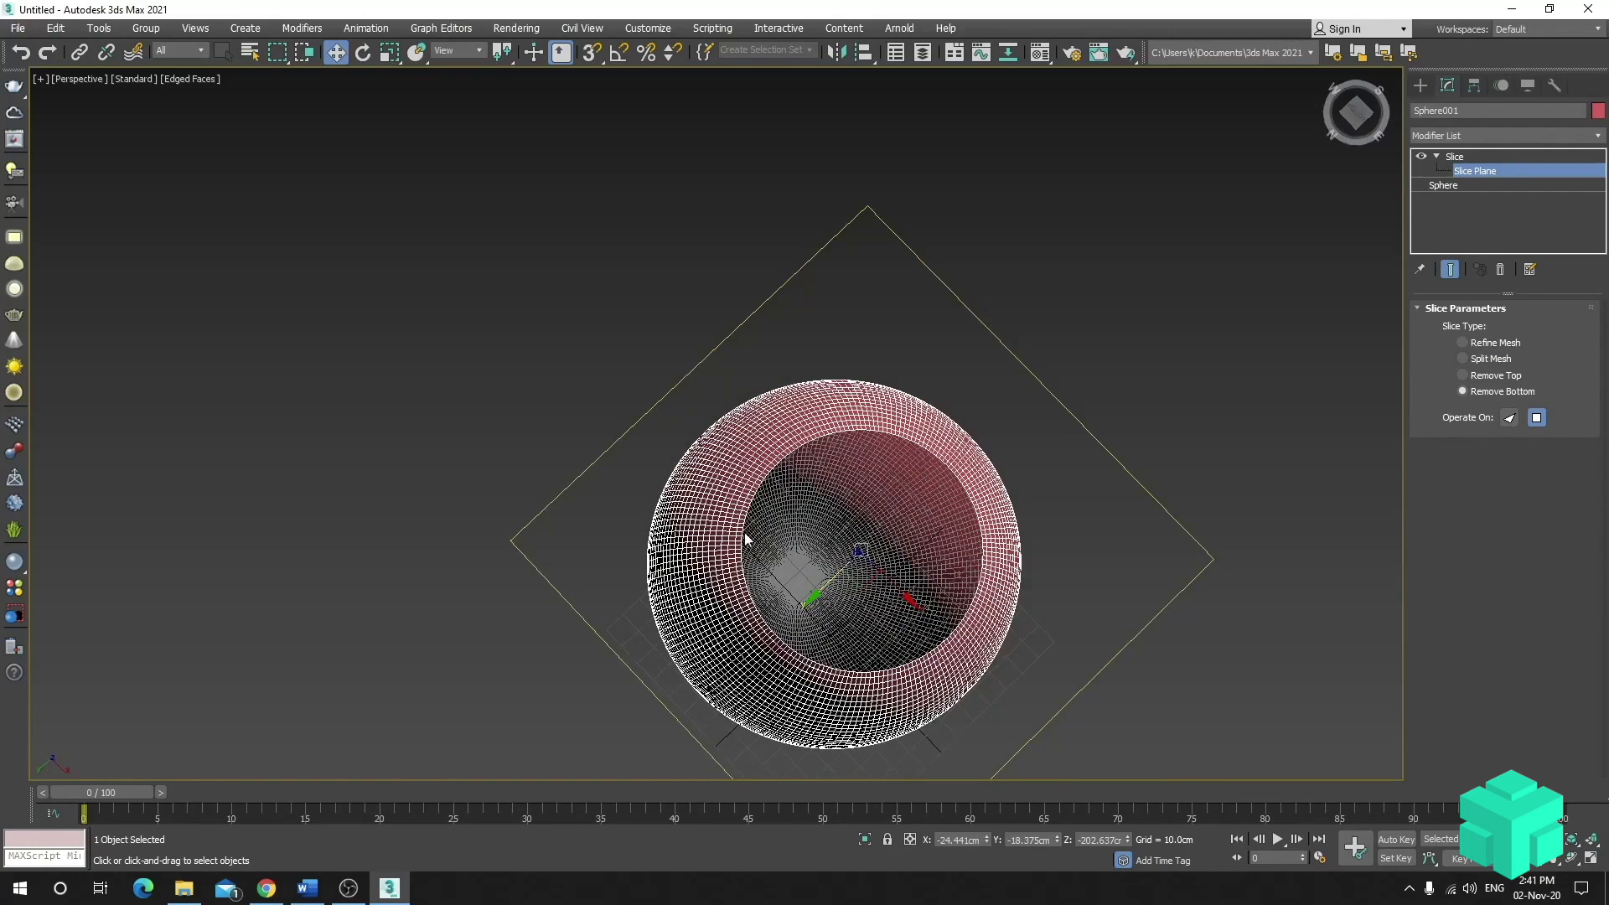
pyautogui.keyDown('alt'); pyautogui.moveTo(987, 369); pyautogui.dragTo(778, 581, button='middle'); pyautogui.keyUp('alt')
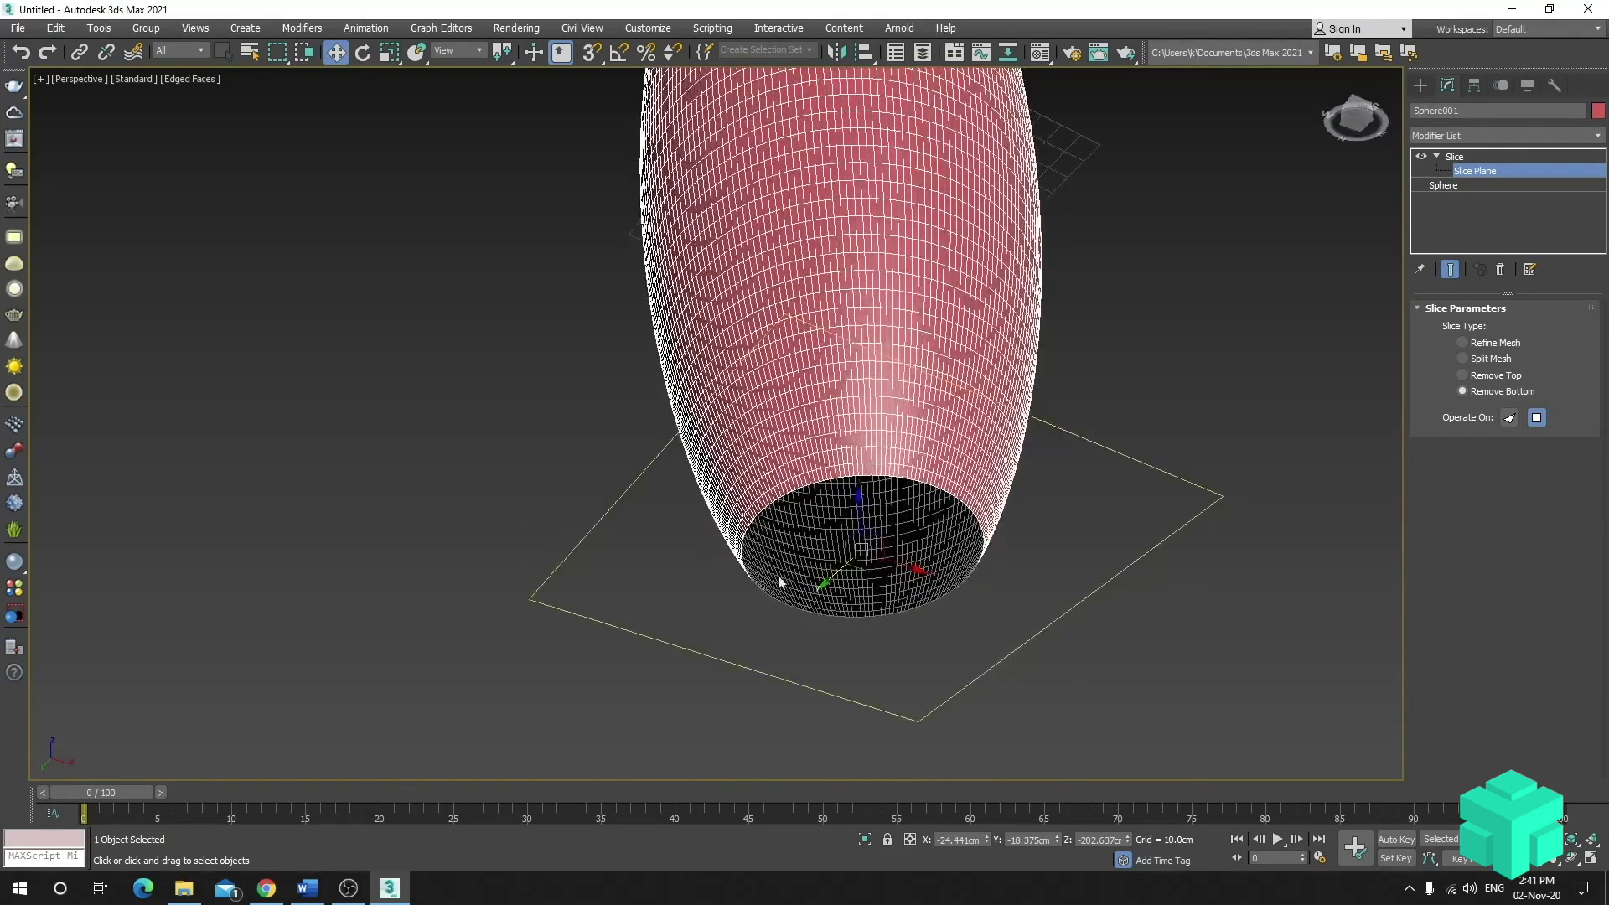
pyautogui.keyDown('alt'); pyautogui.moveTo(868, 322); pyautogui.dragTo(916, 374, button='middle'); pyautogui.keyUp('alt')
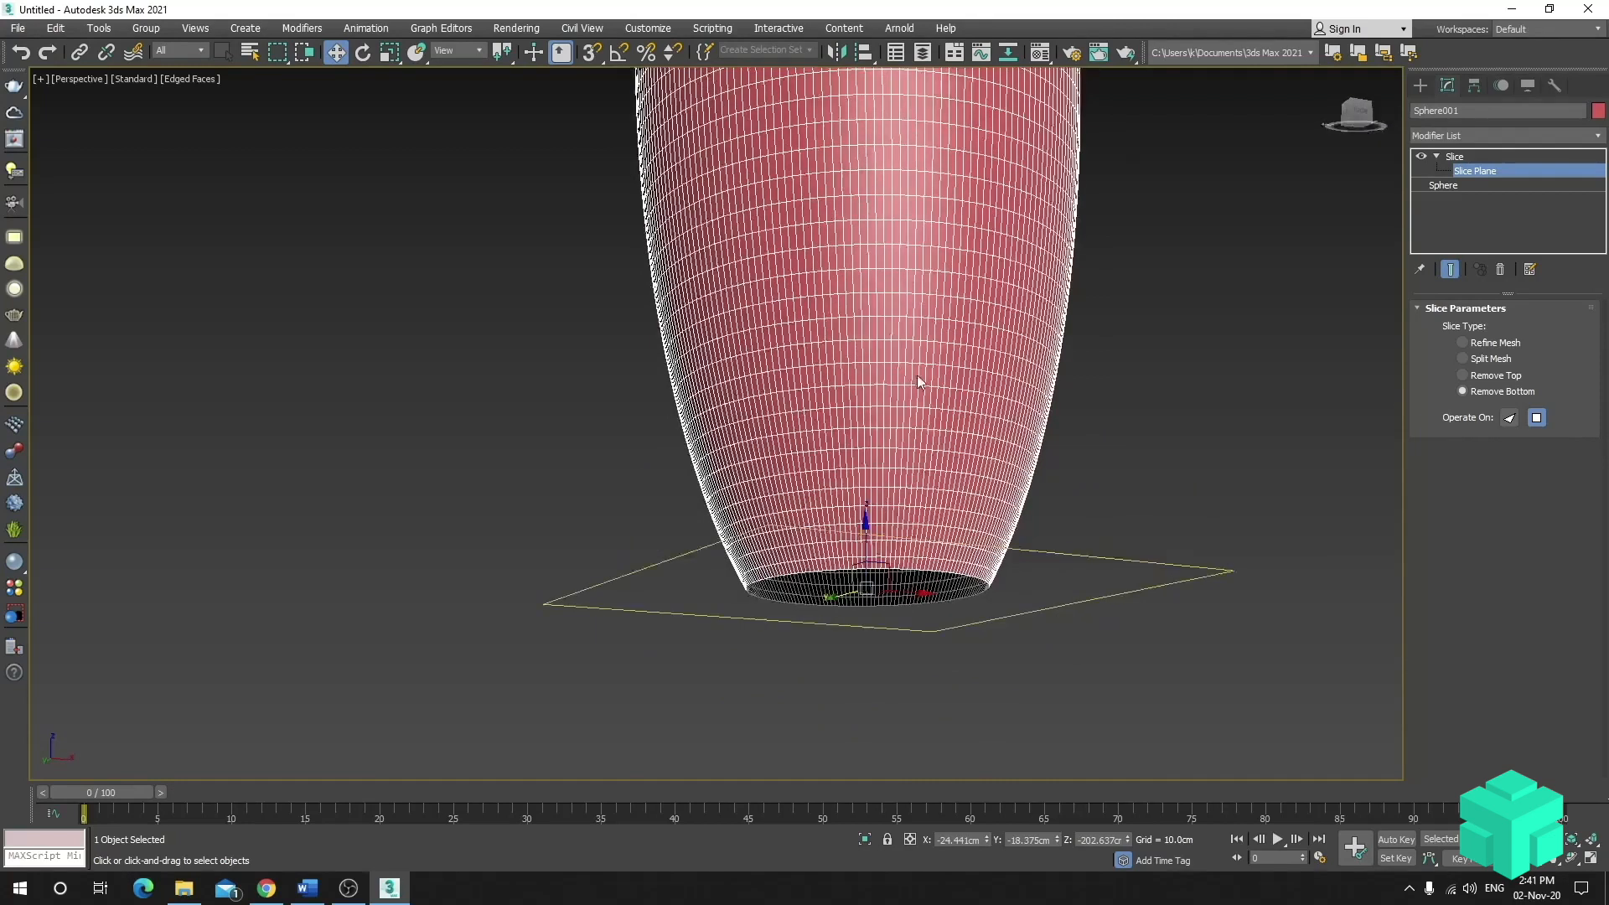
# - Add a Cap Holes modifier to close the opening at the ellipsoid's lower end
pyautogui.click(1453, 136)
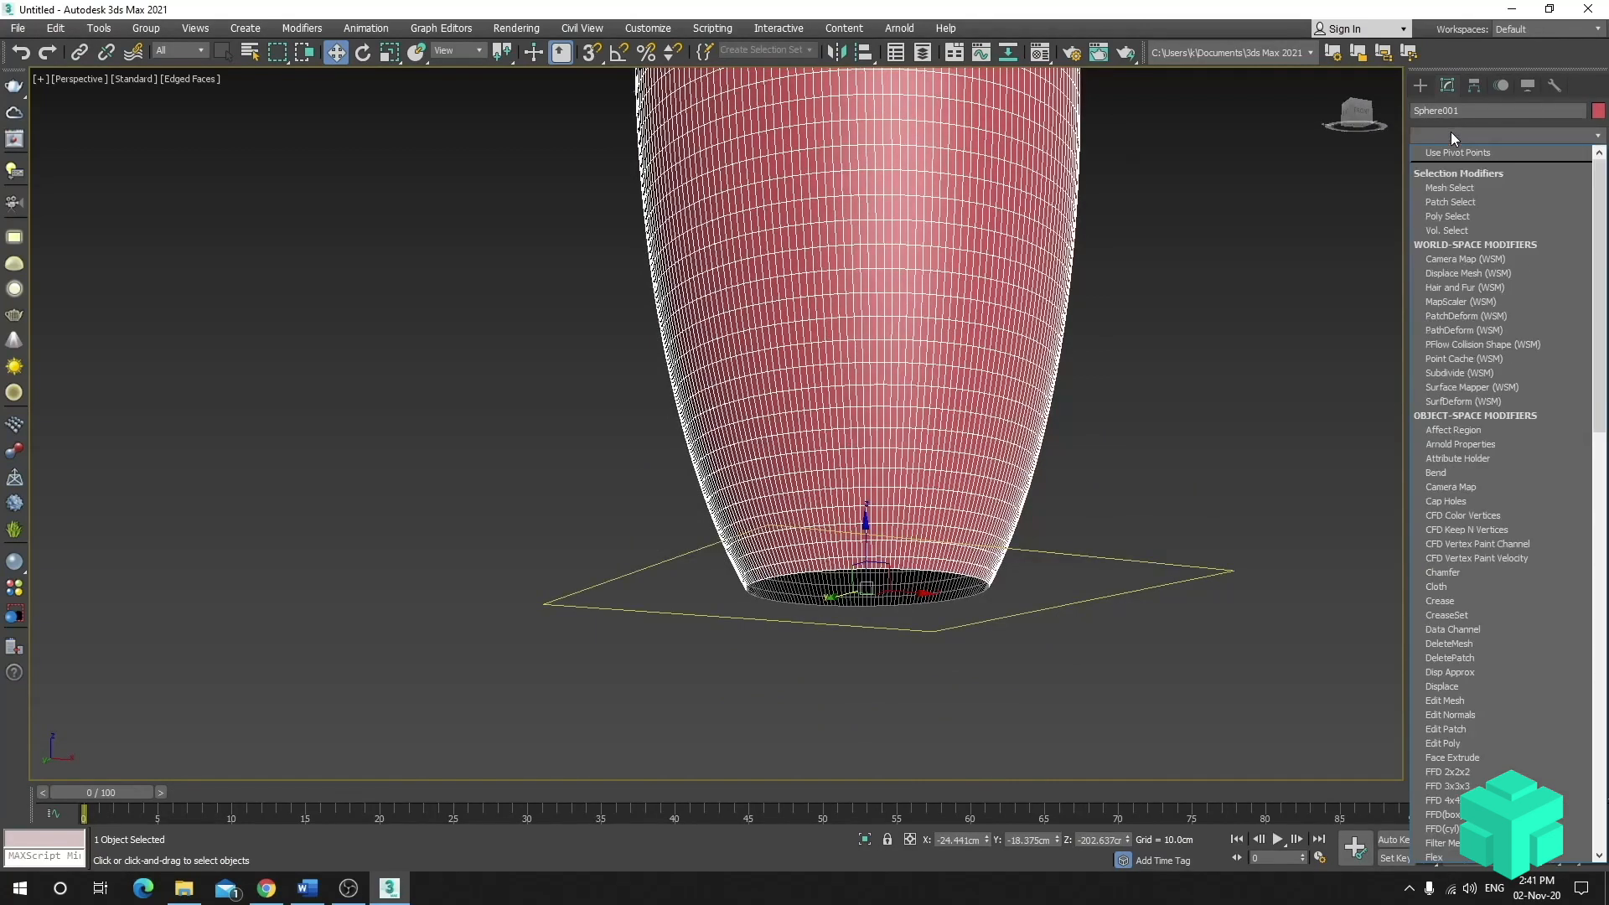
pyautogui.click(1437, 501)
pyautogui.keyDown('alt'); pyautogui.moveTo(1101, 609); pyautogui.dragTo(1076, 322, button='middle'); pyautogui.keyUp('alt')
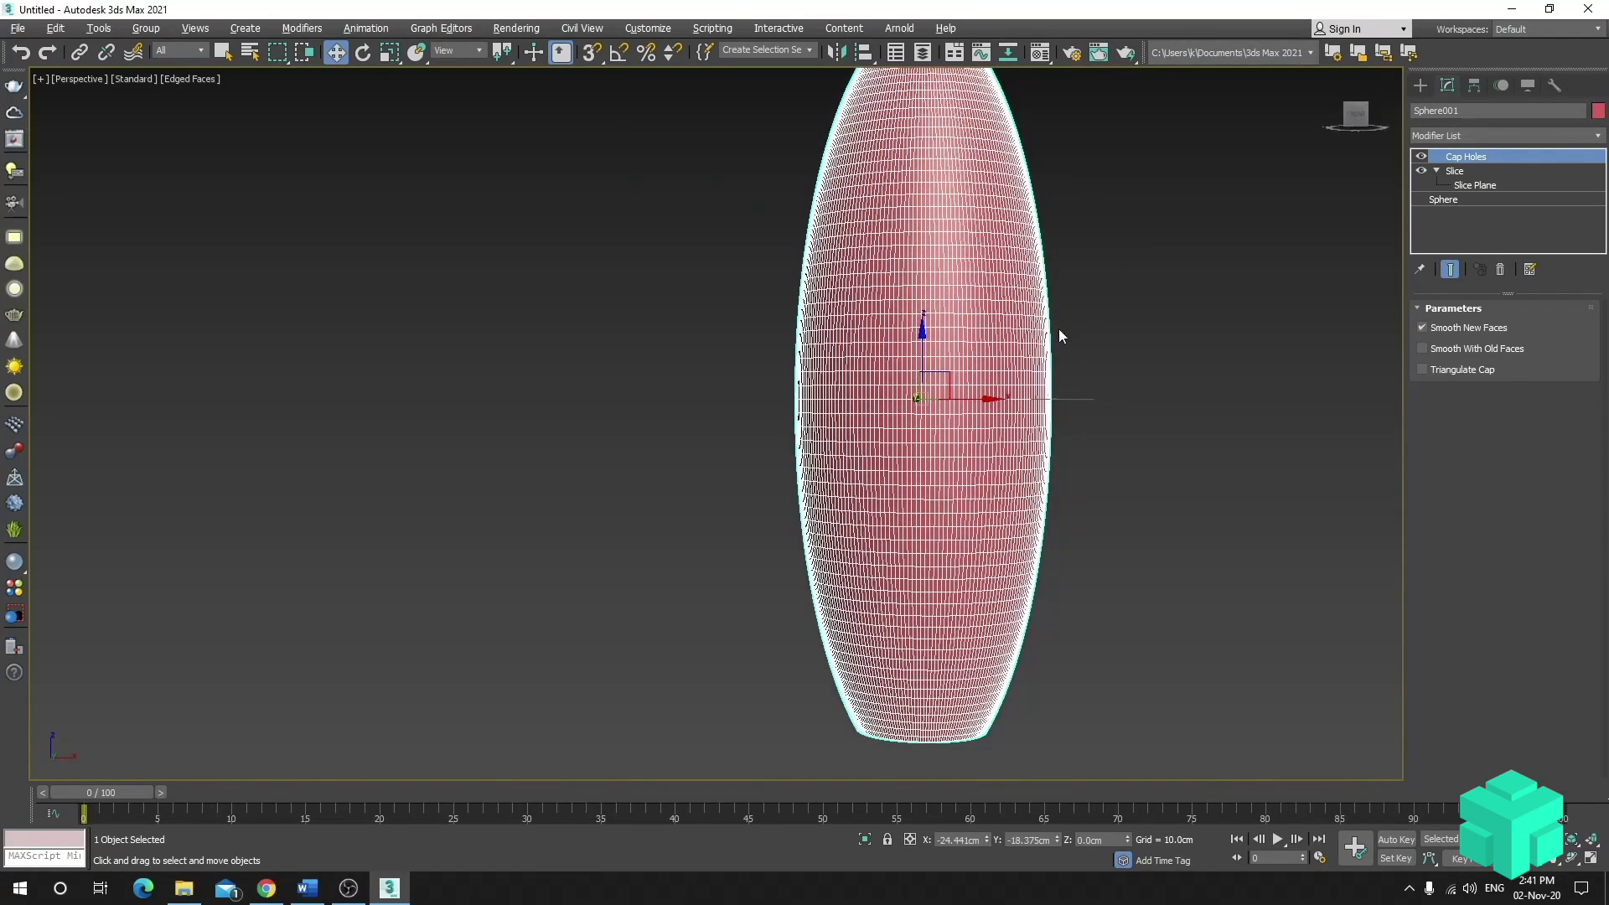
# - Return to the four-viewport layout, reselect the capped ellipsoid and add a second Slice modifier above Cap Holes
pyautogui.hotkey('alt', 'w')
pyautogui.click(1085, 337)
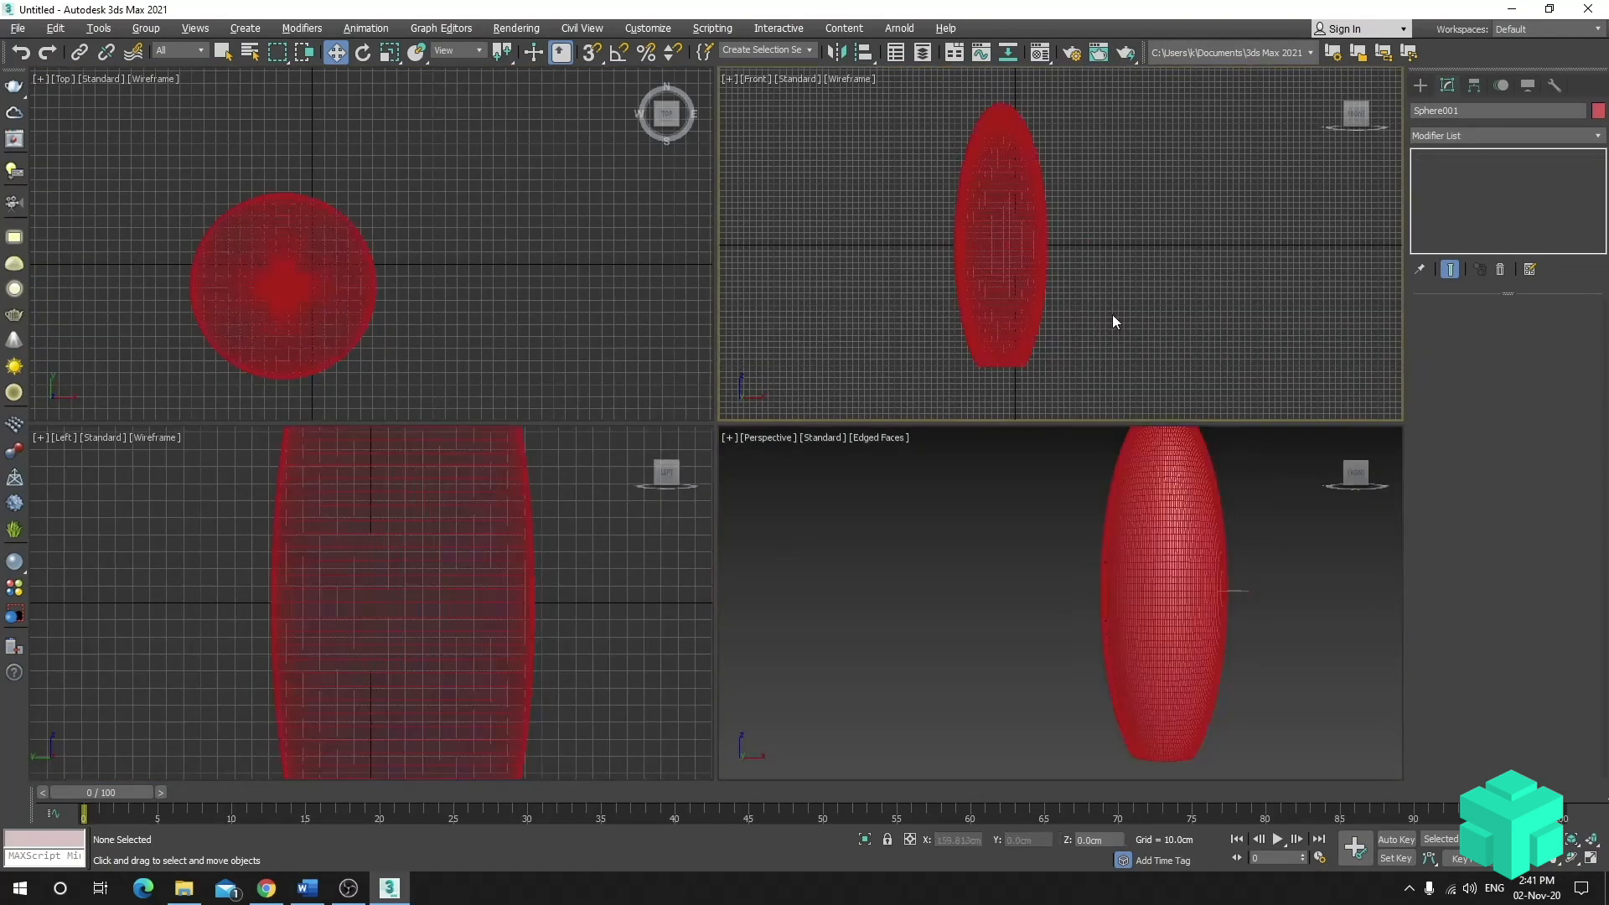
pyautogui.click(987, 314)
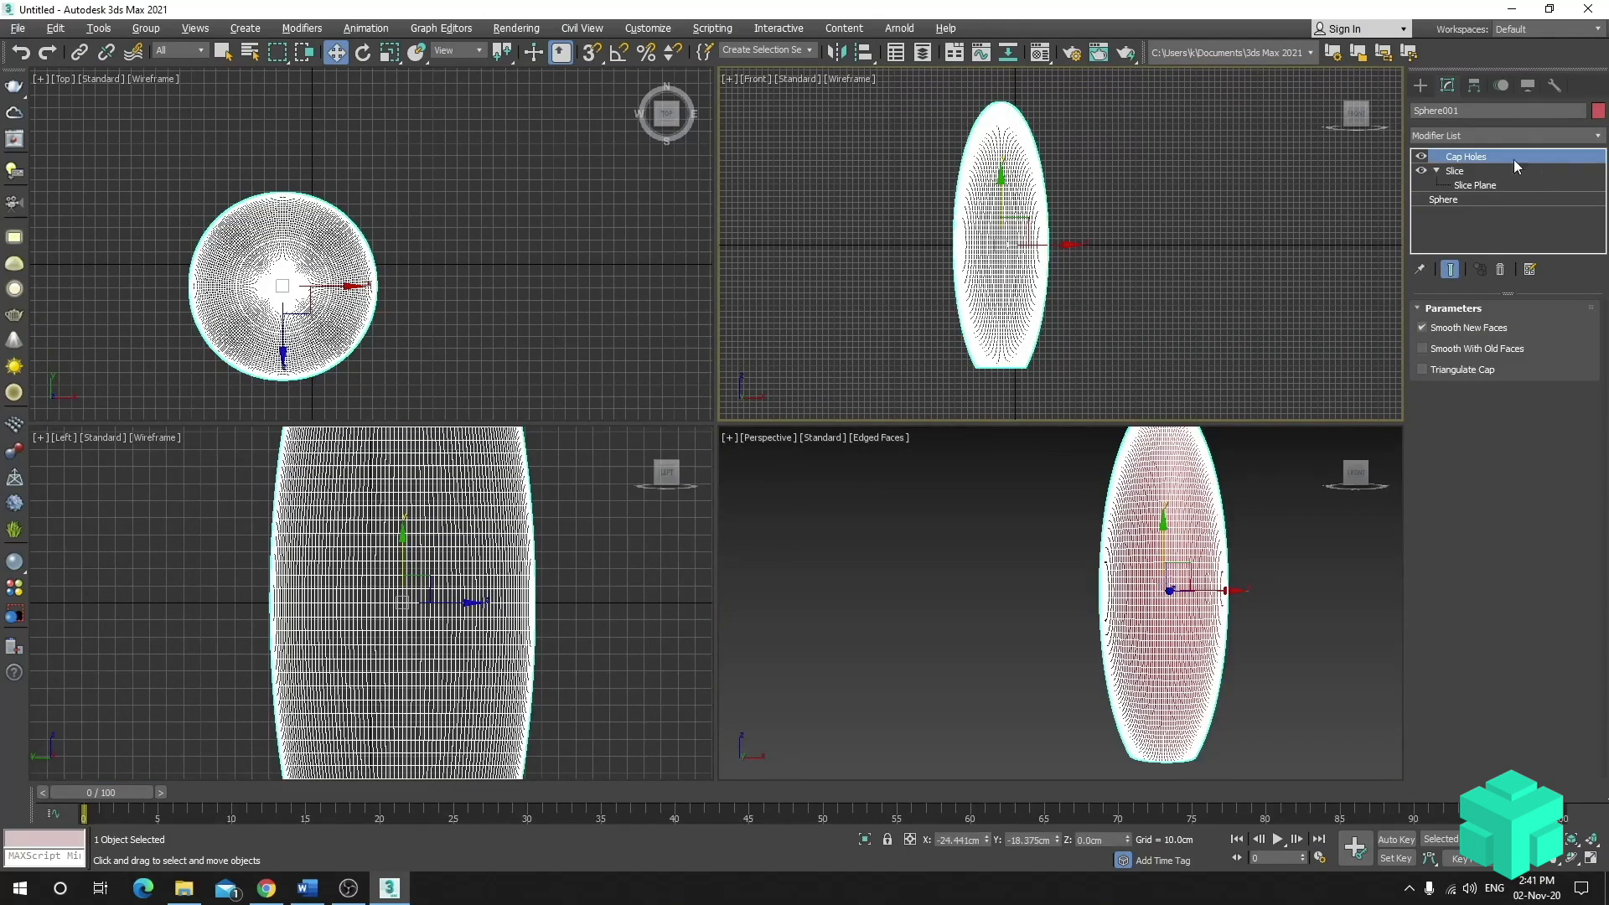
pyautogui.click(1456, 134)
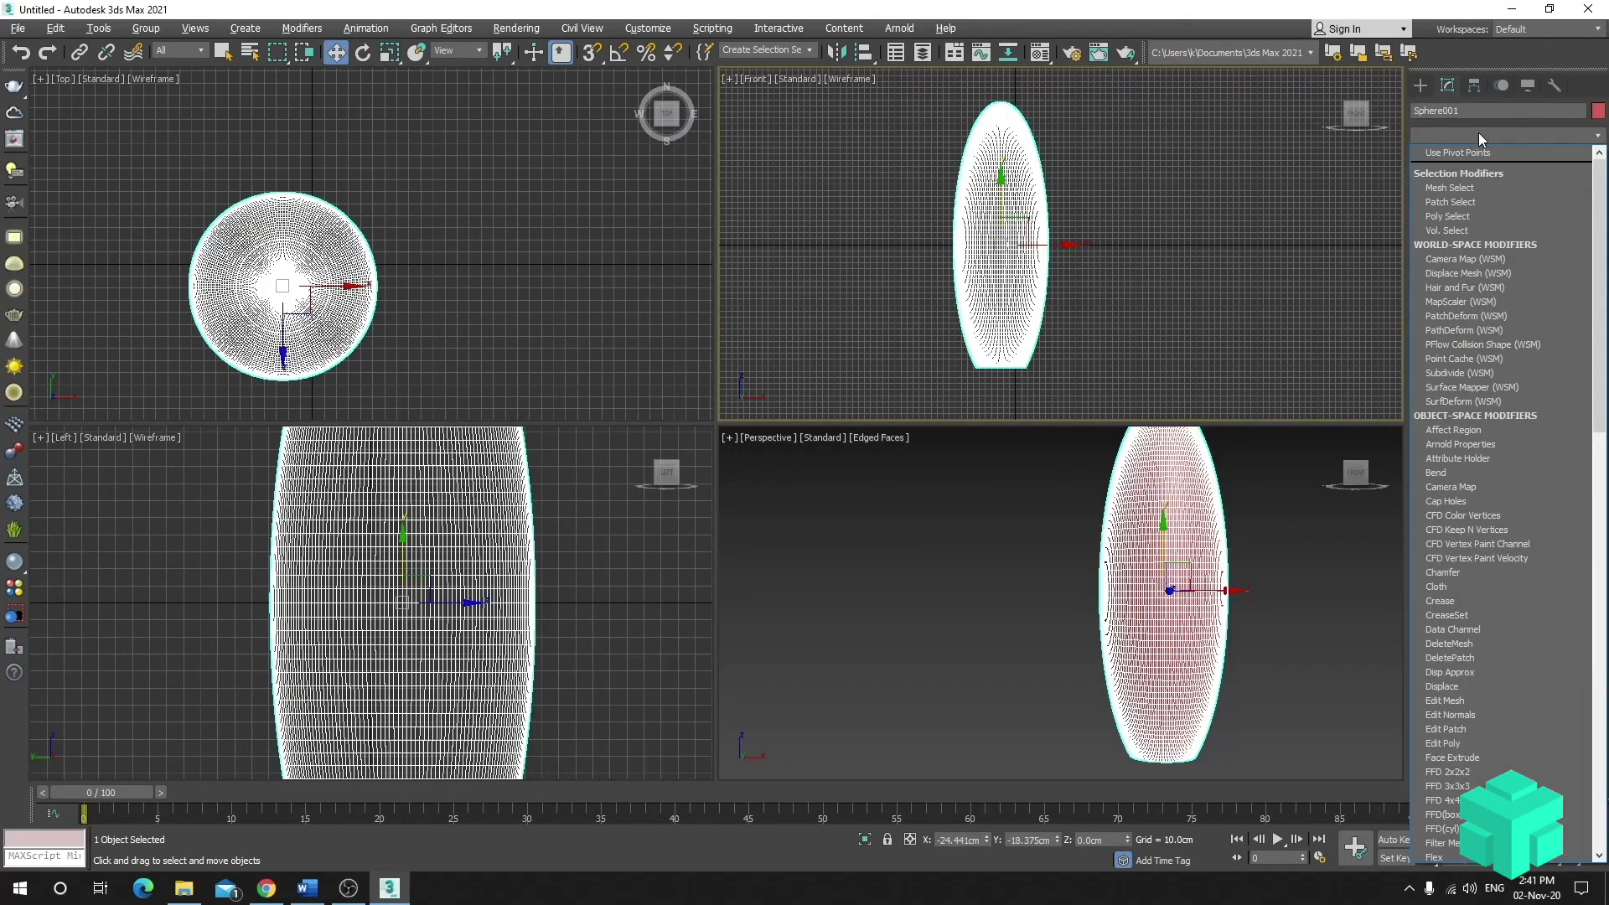
pyautogui.press('s')
pyautogui.press('o')
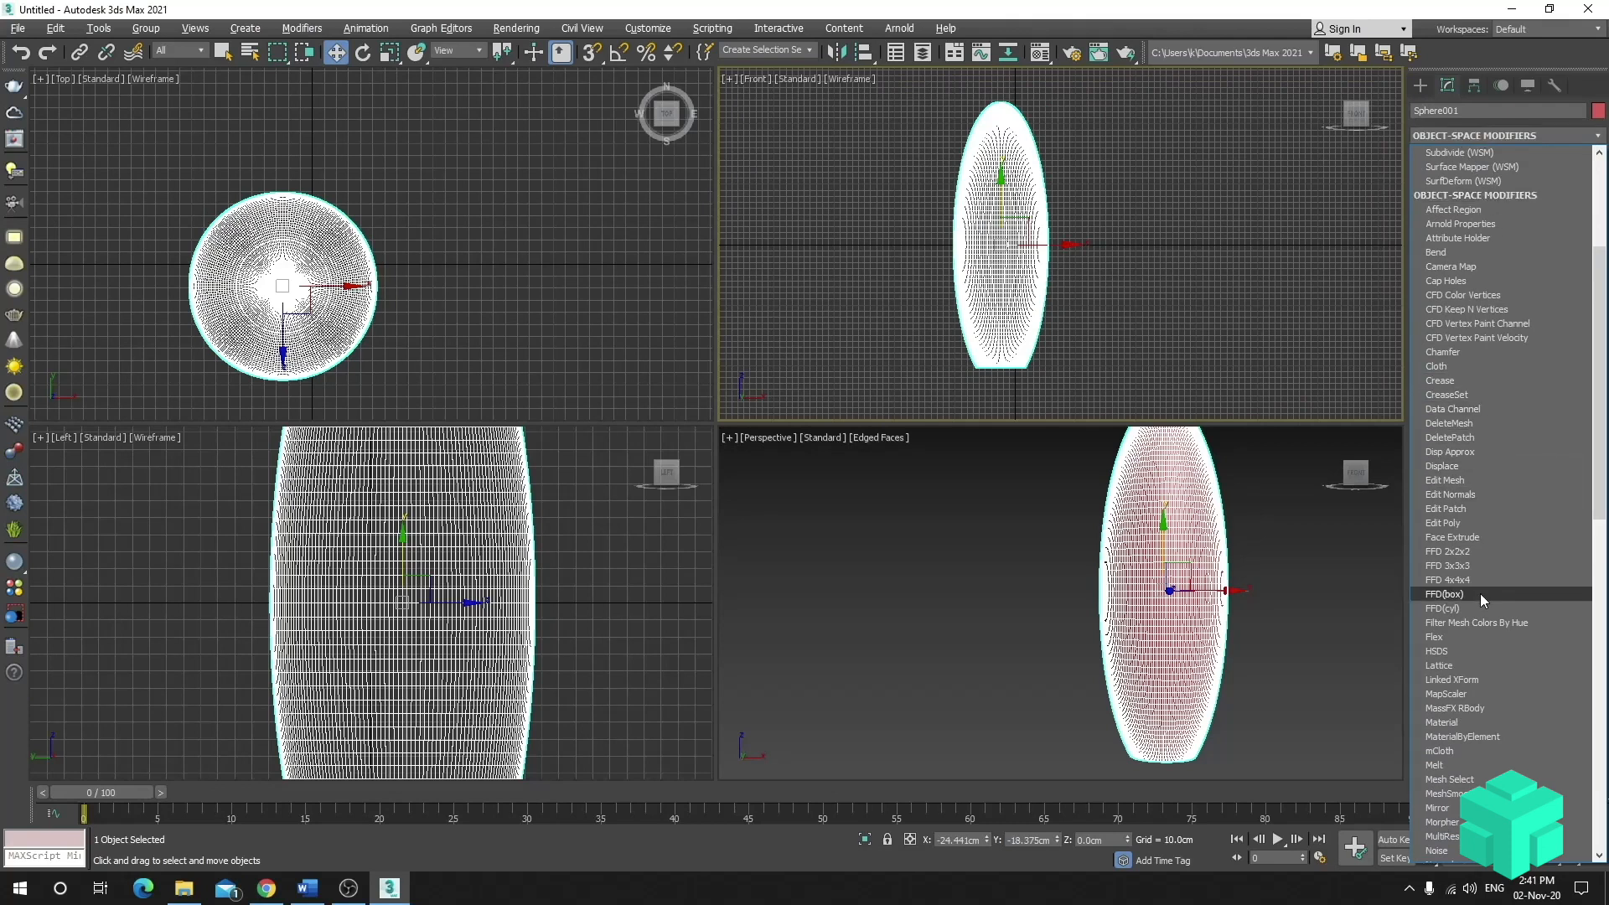
pyautogui.scroll(-6, 1485, 685)
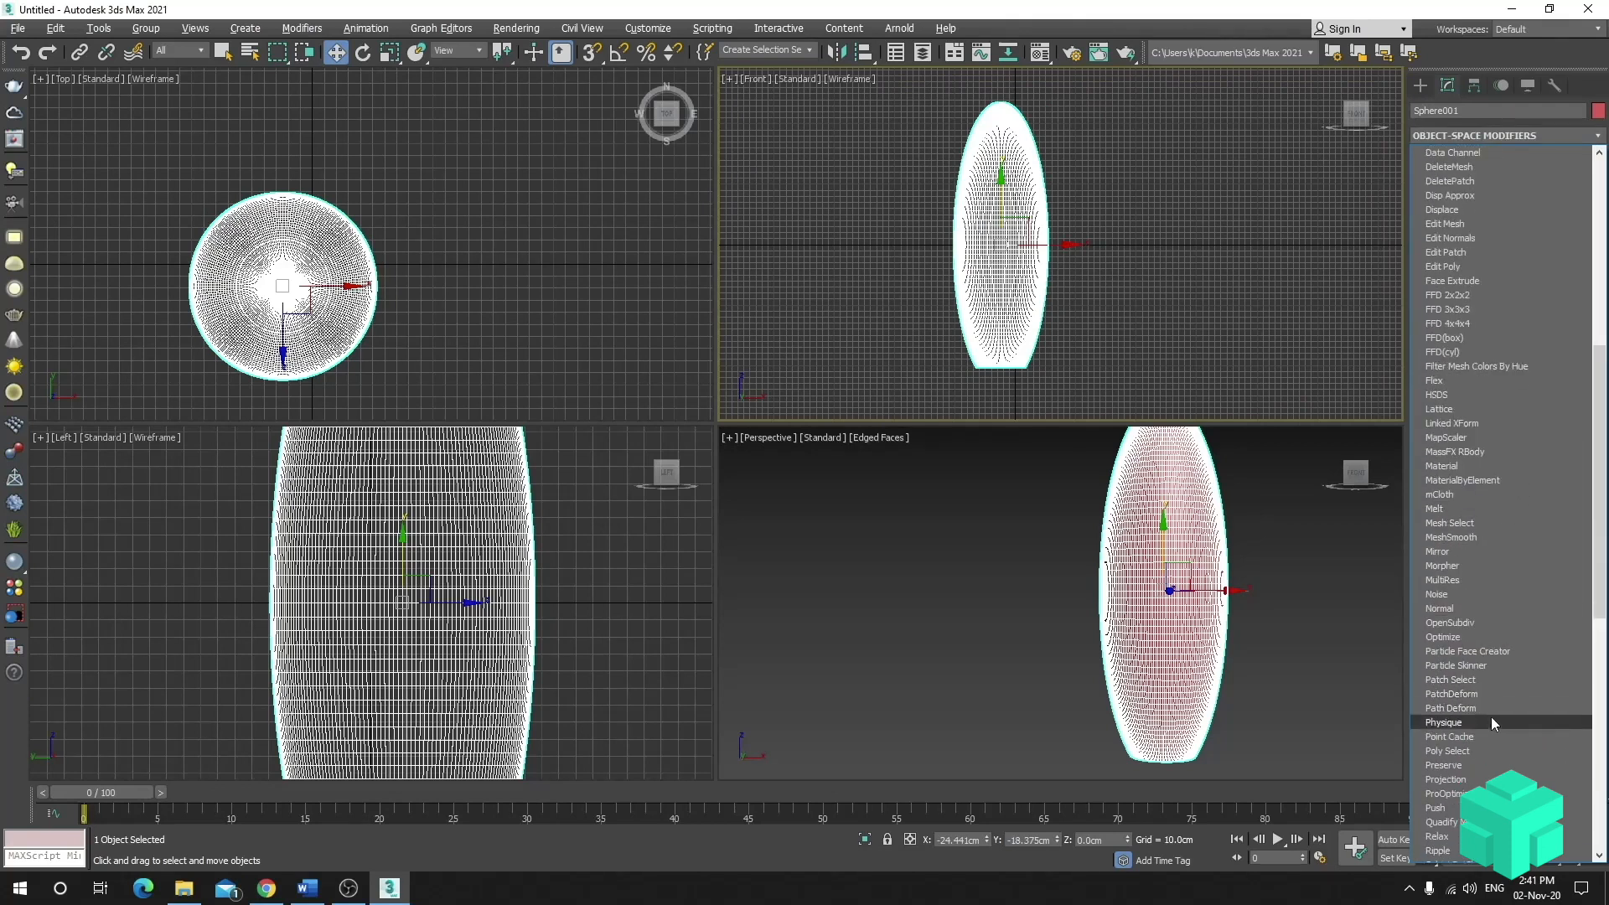
pyautogui.scroll(-5, 1493, 725)
pyautogui.click(1448, 752)
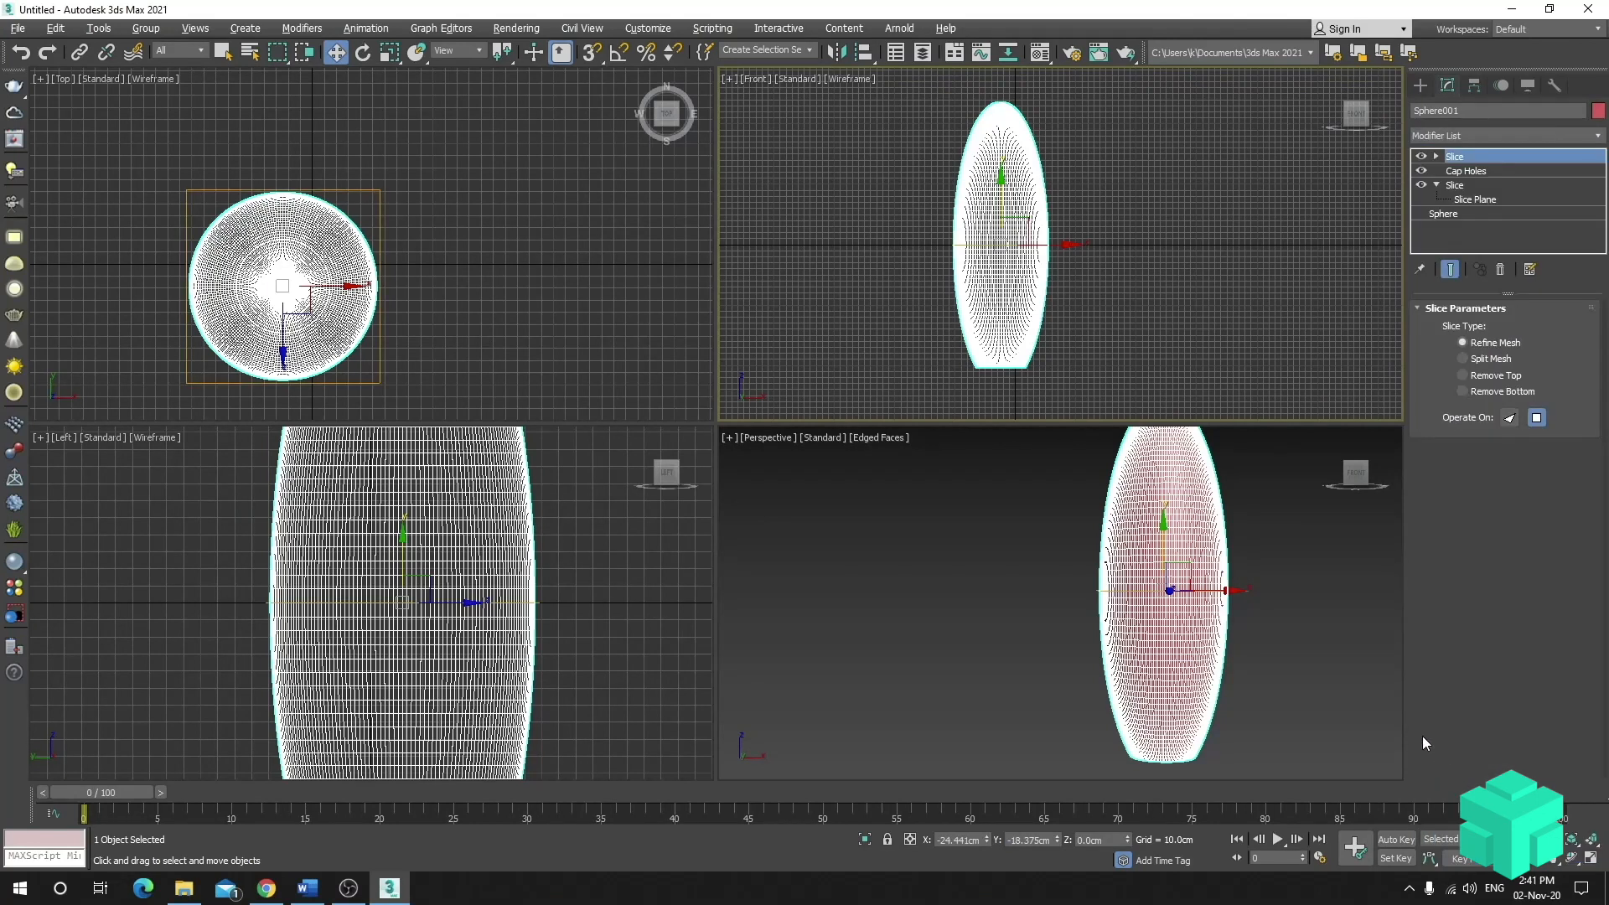
# - Raise the second slice plane to about Z 79.2 cm, set its slice type to Remove Top and deselect the object
pyautogui.click(1437, 157)
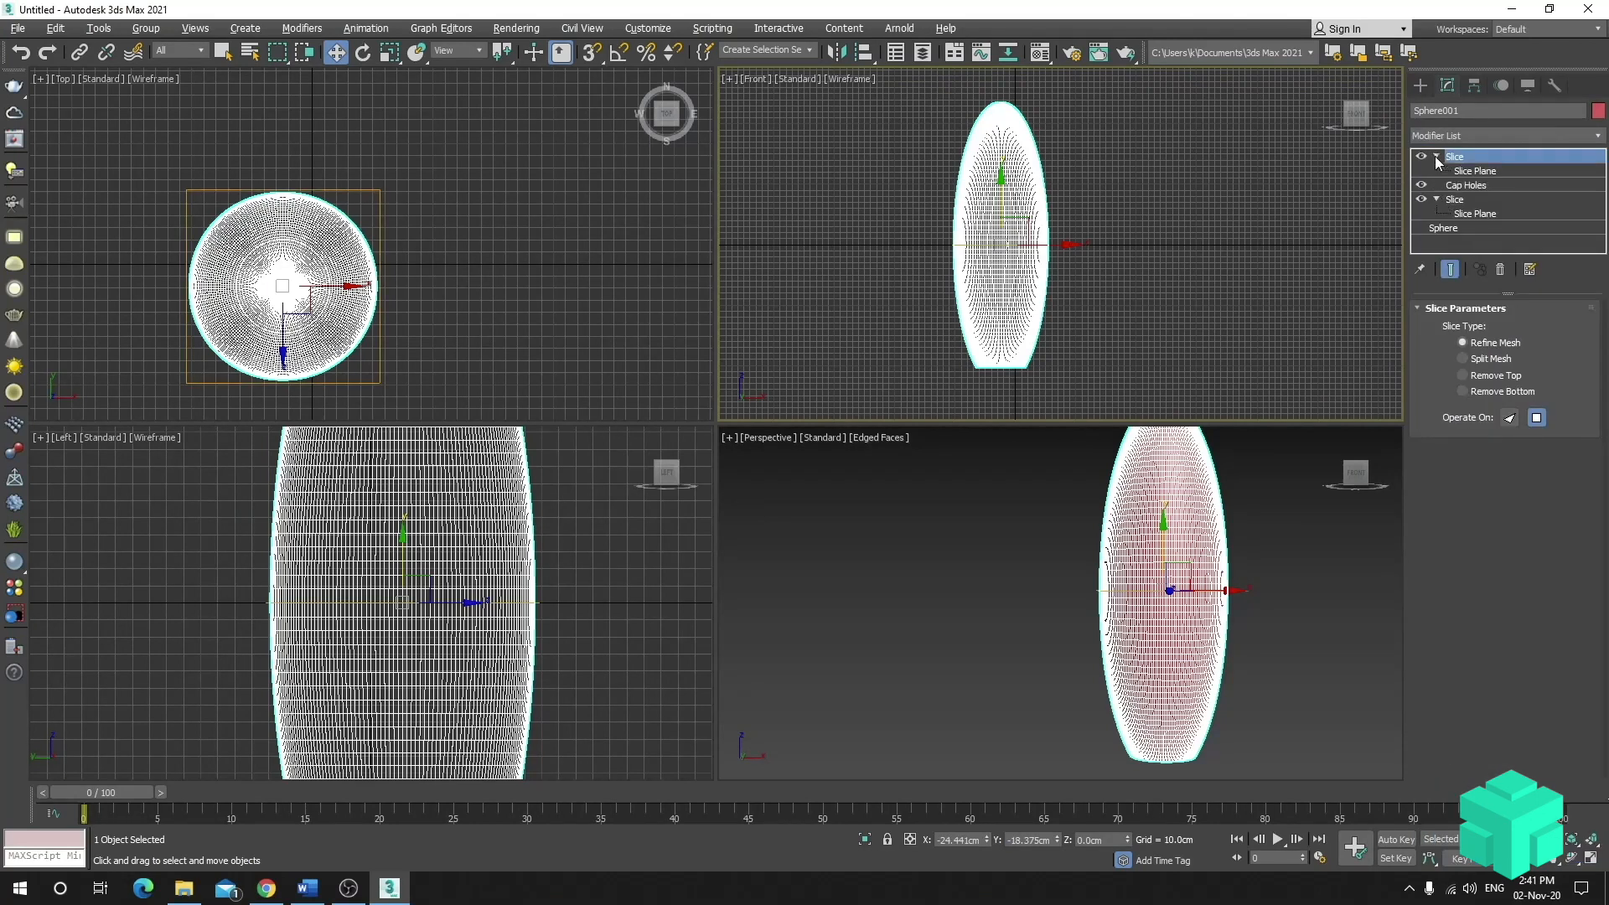
pyautogui.click(1475, 171)
pyautogui.moveTo(1001, 194); pyautogui.dragTo(997, 147)
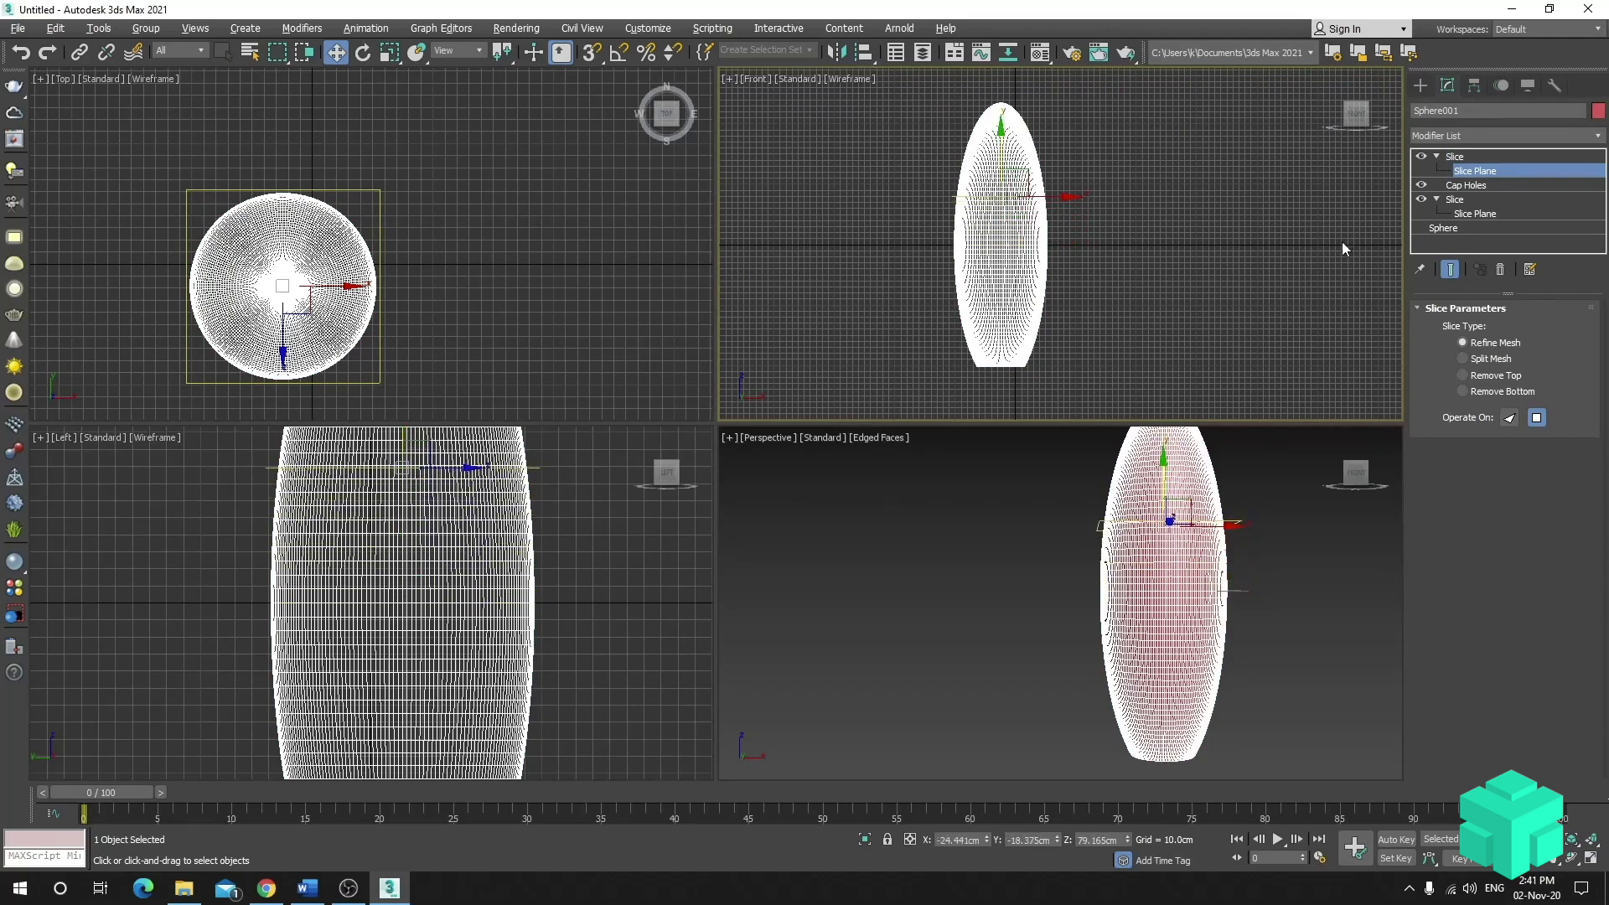
pyautogui.click(1489, 380)
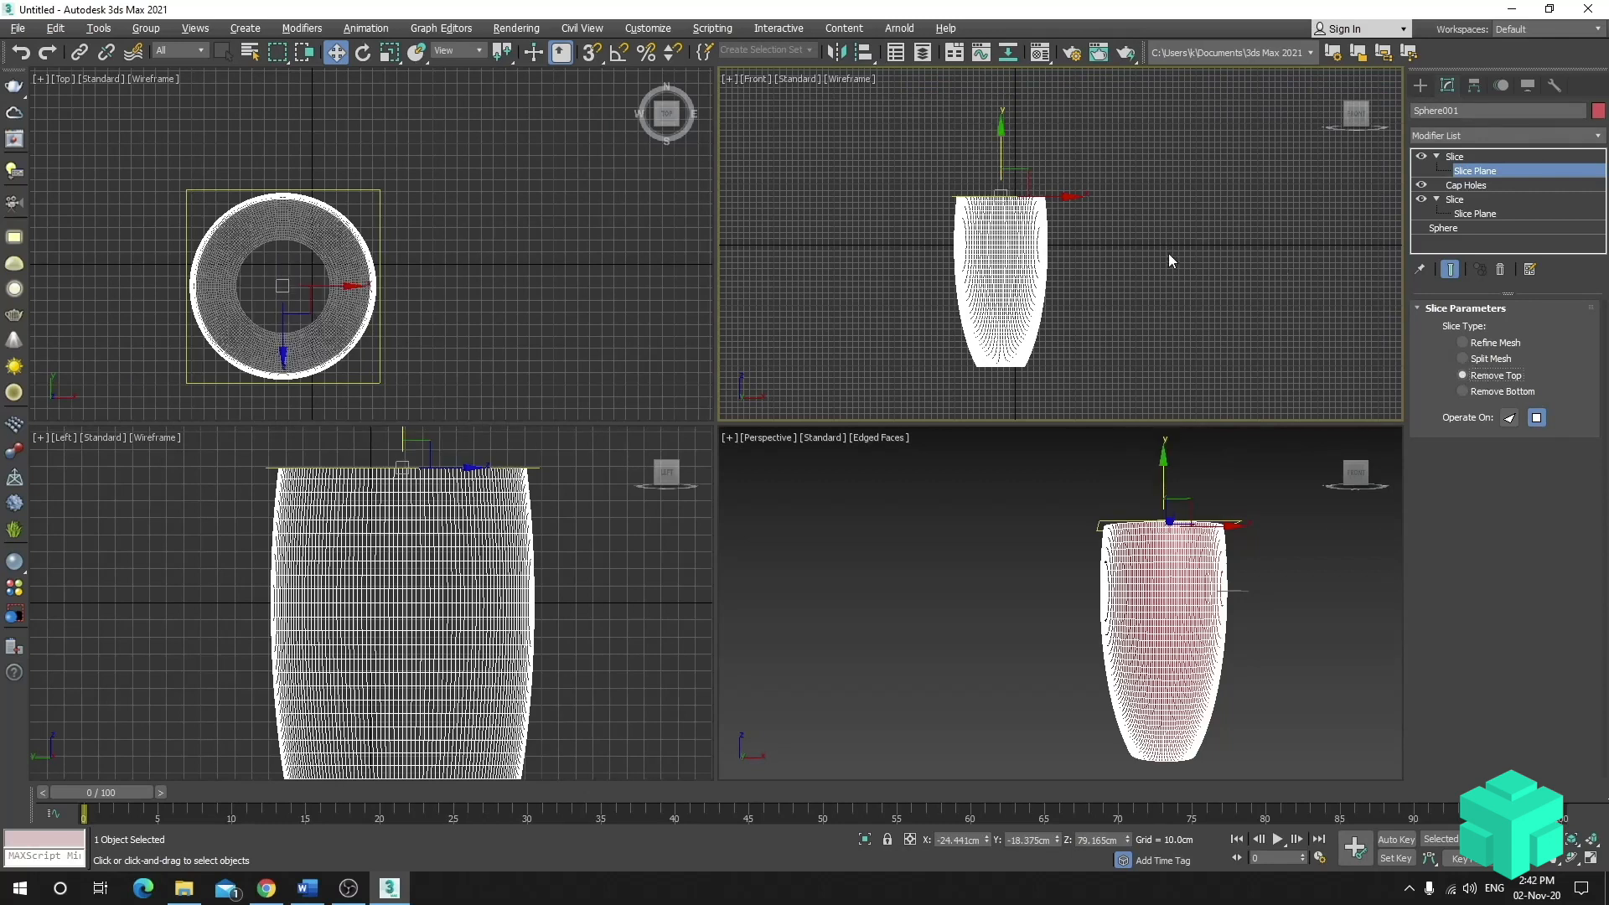
pyautogui.click(1469, 159)
pyautogui.click(925, 597)
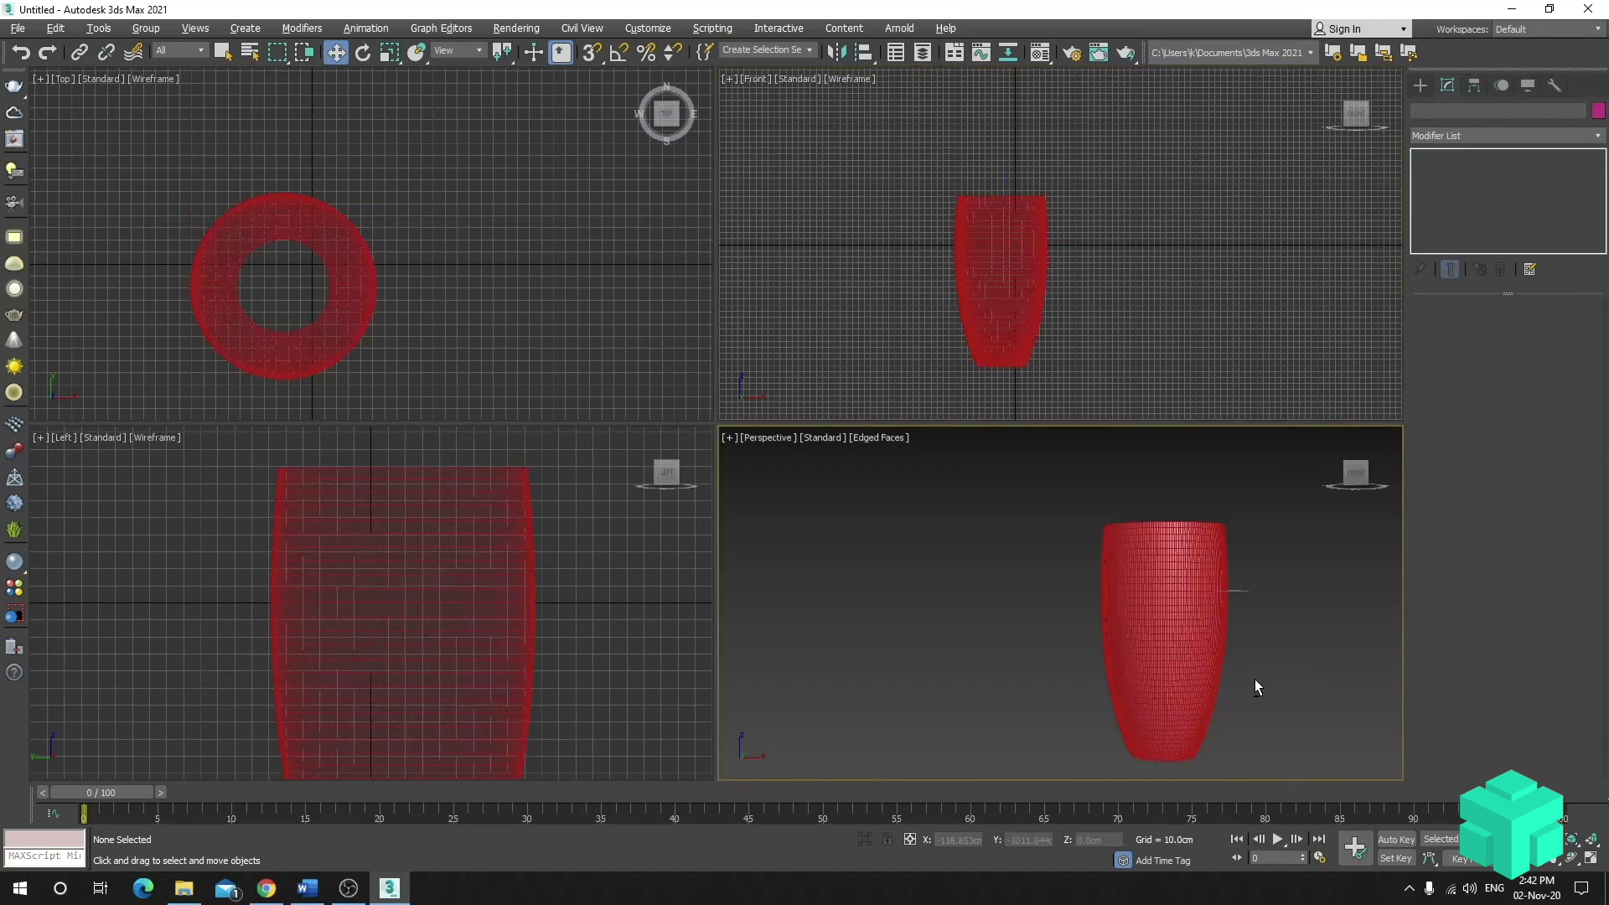
# - Maximize the perspective view and add a Shell modifier to the open vase shape
pyautogui.hotkey('alt', 'w')
pyautogui.keyDown('alt'); pyautogui.moveTo(1031, 441); pyautogui.dragTo(955, 498, button='middle'); pyautogui.keyUp('alt')
pyautogui.scroll(3, 1003, 492)
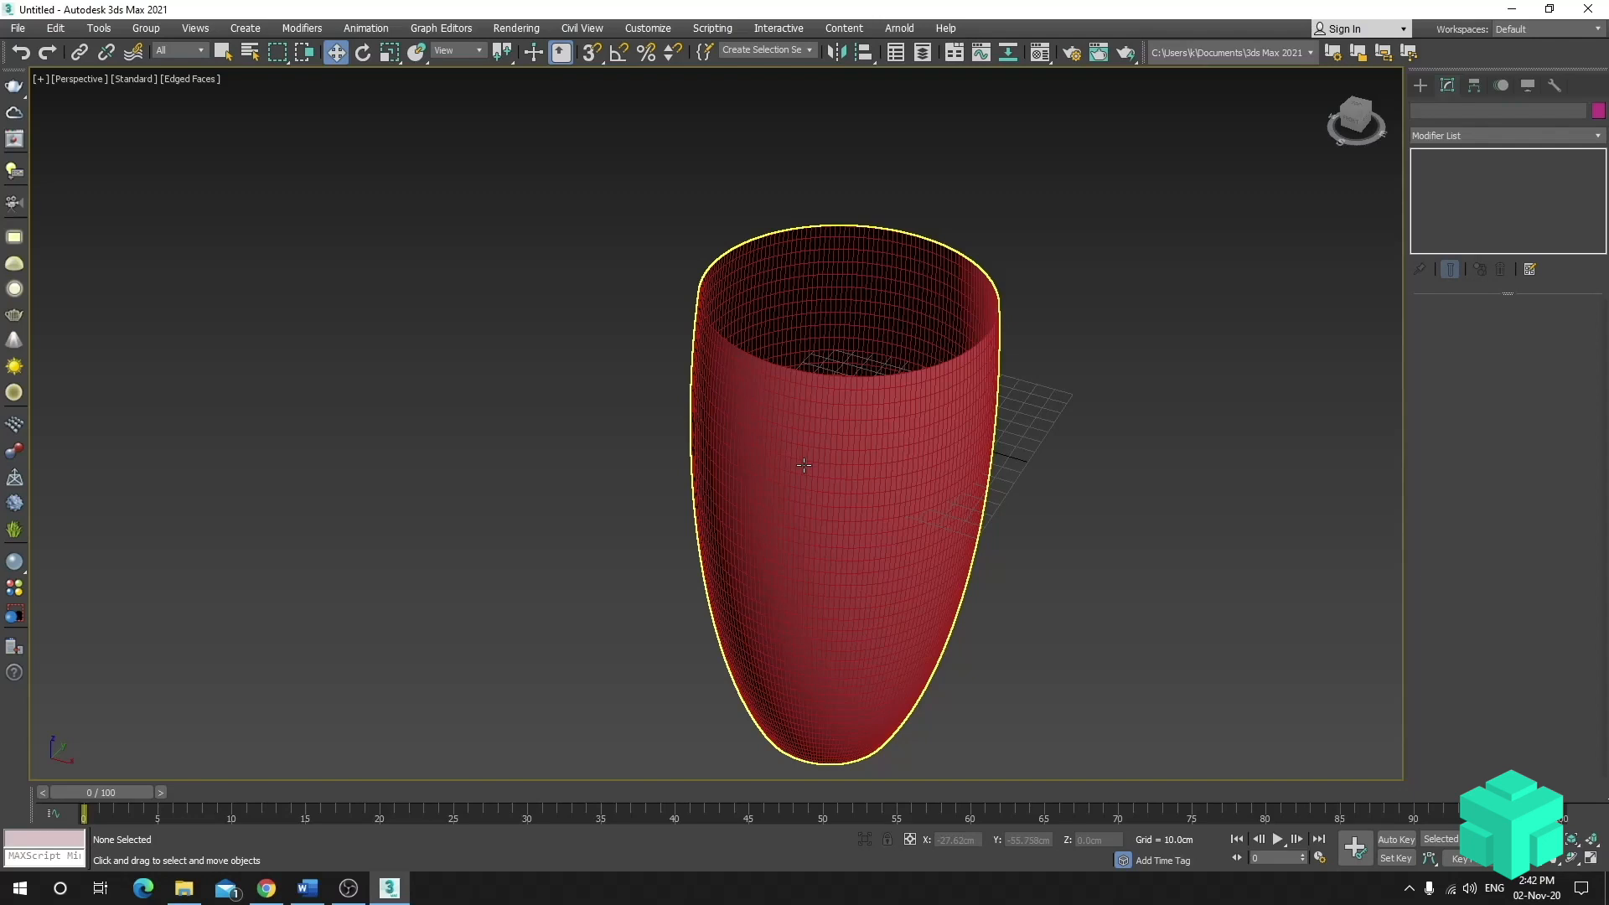
pyautogui.press('g')
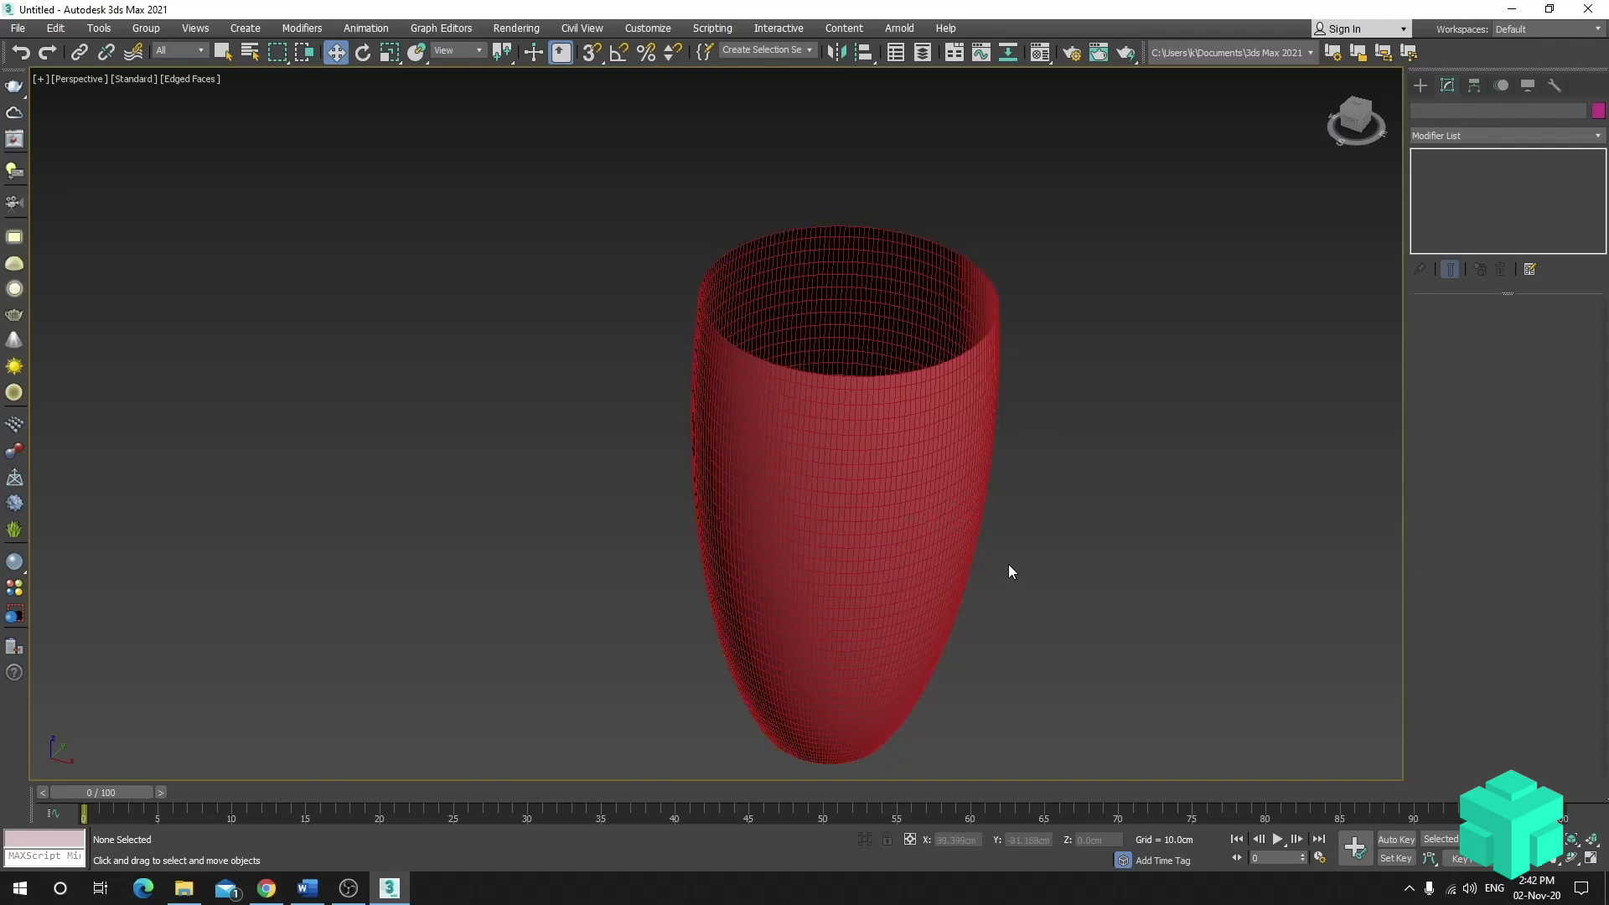
pyautogui.click(955, 536)
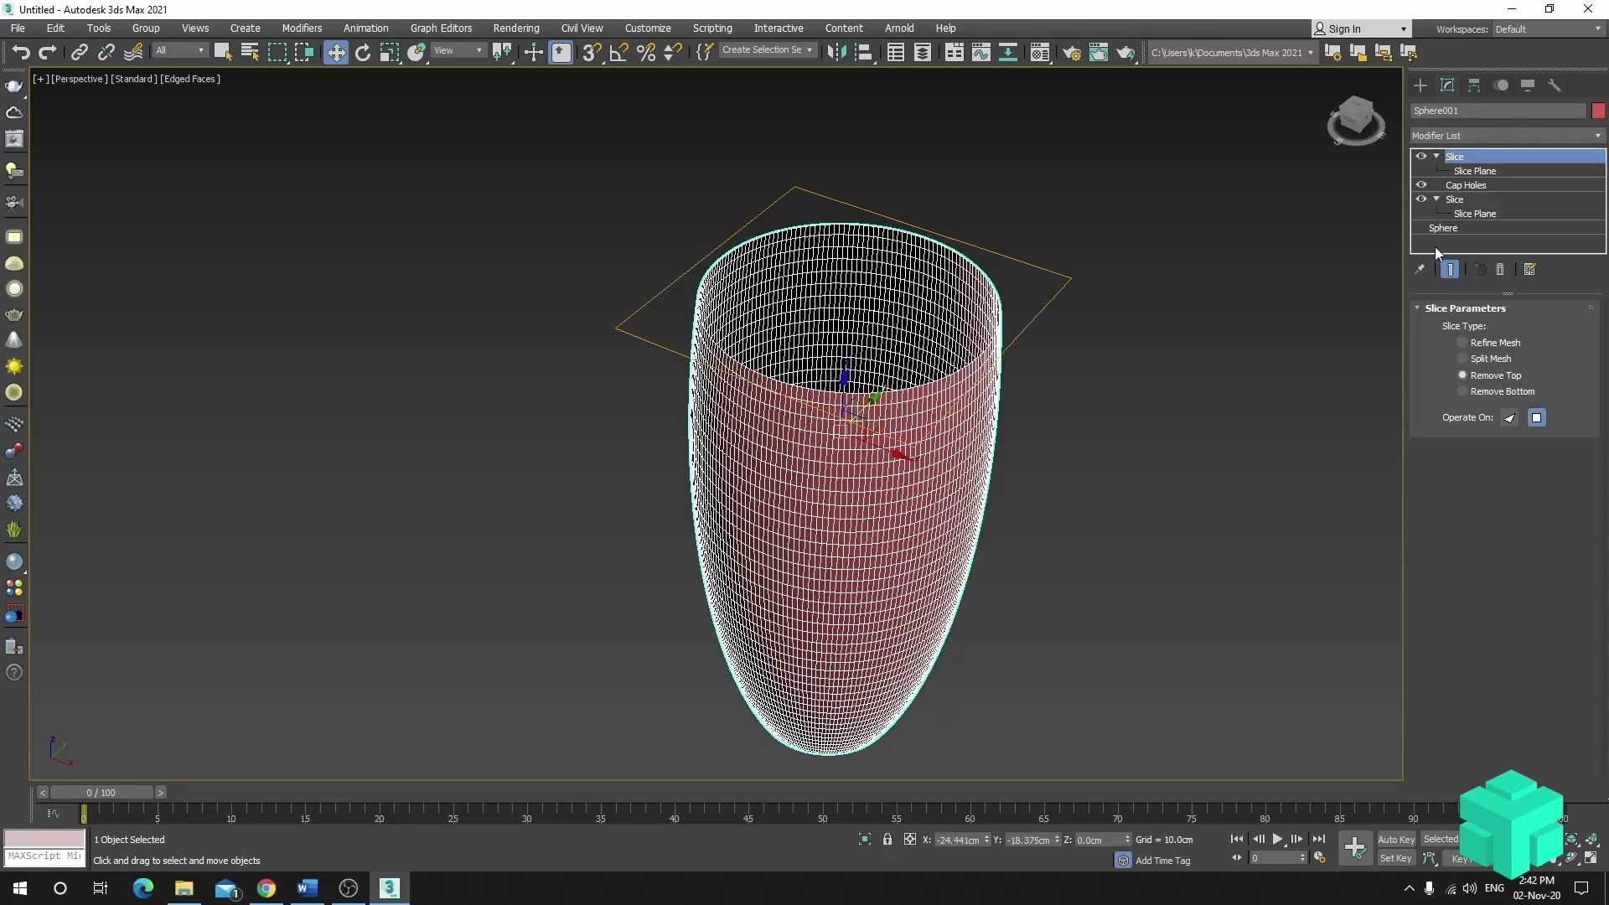
pyautogui.click(1435, 136)
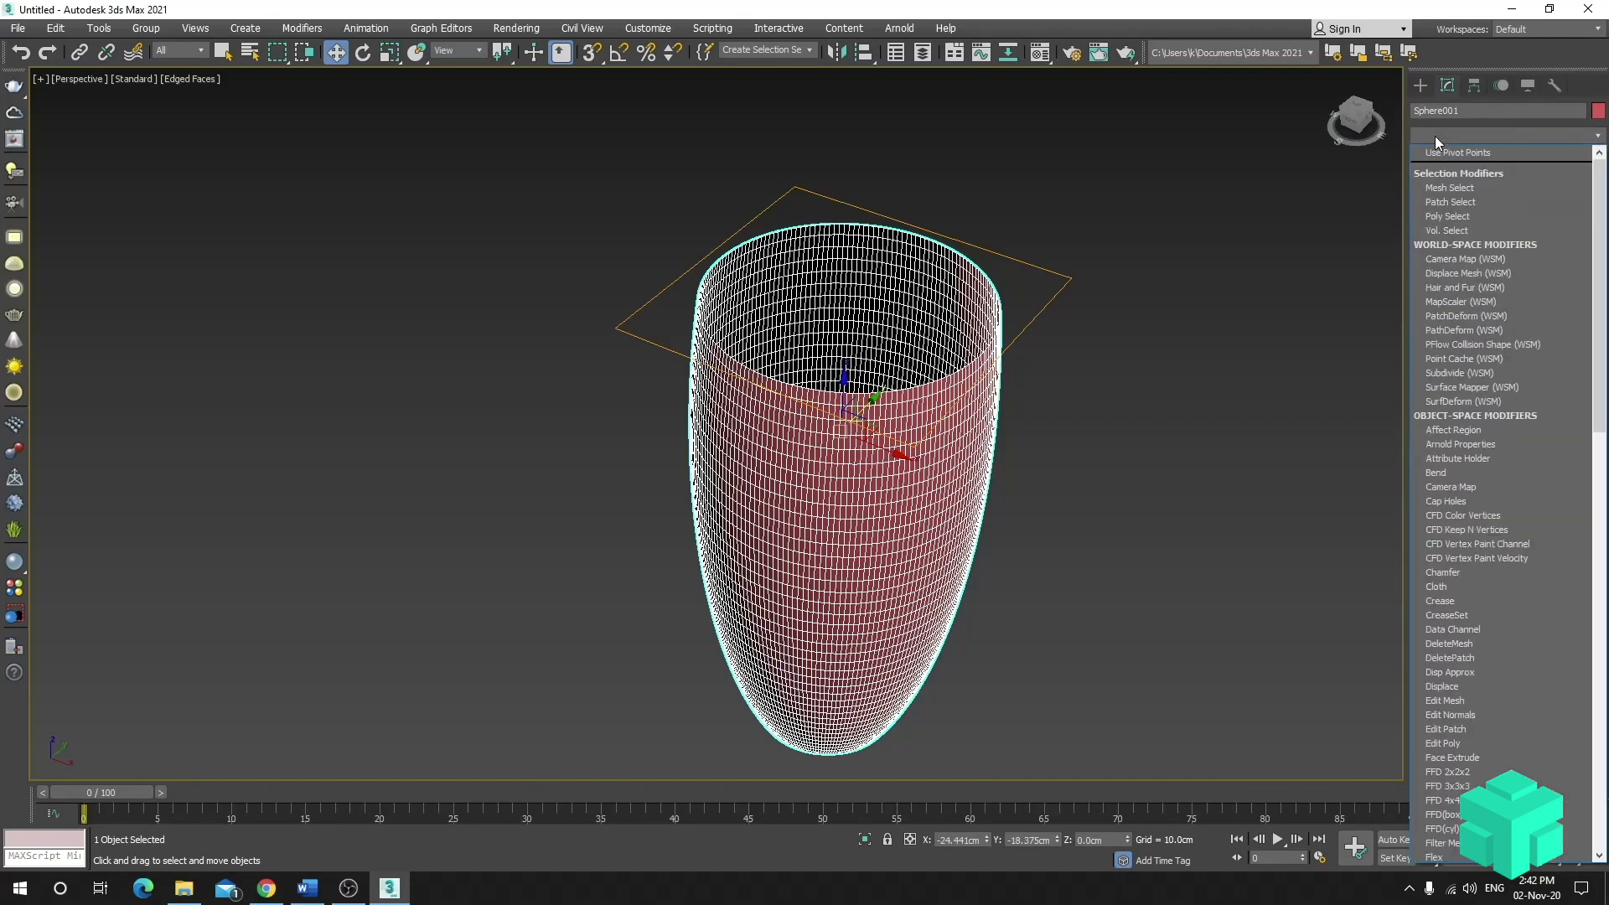
pyautogui.write('shell')
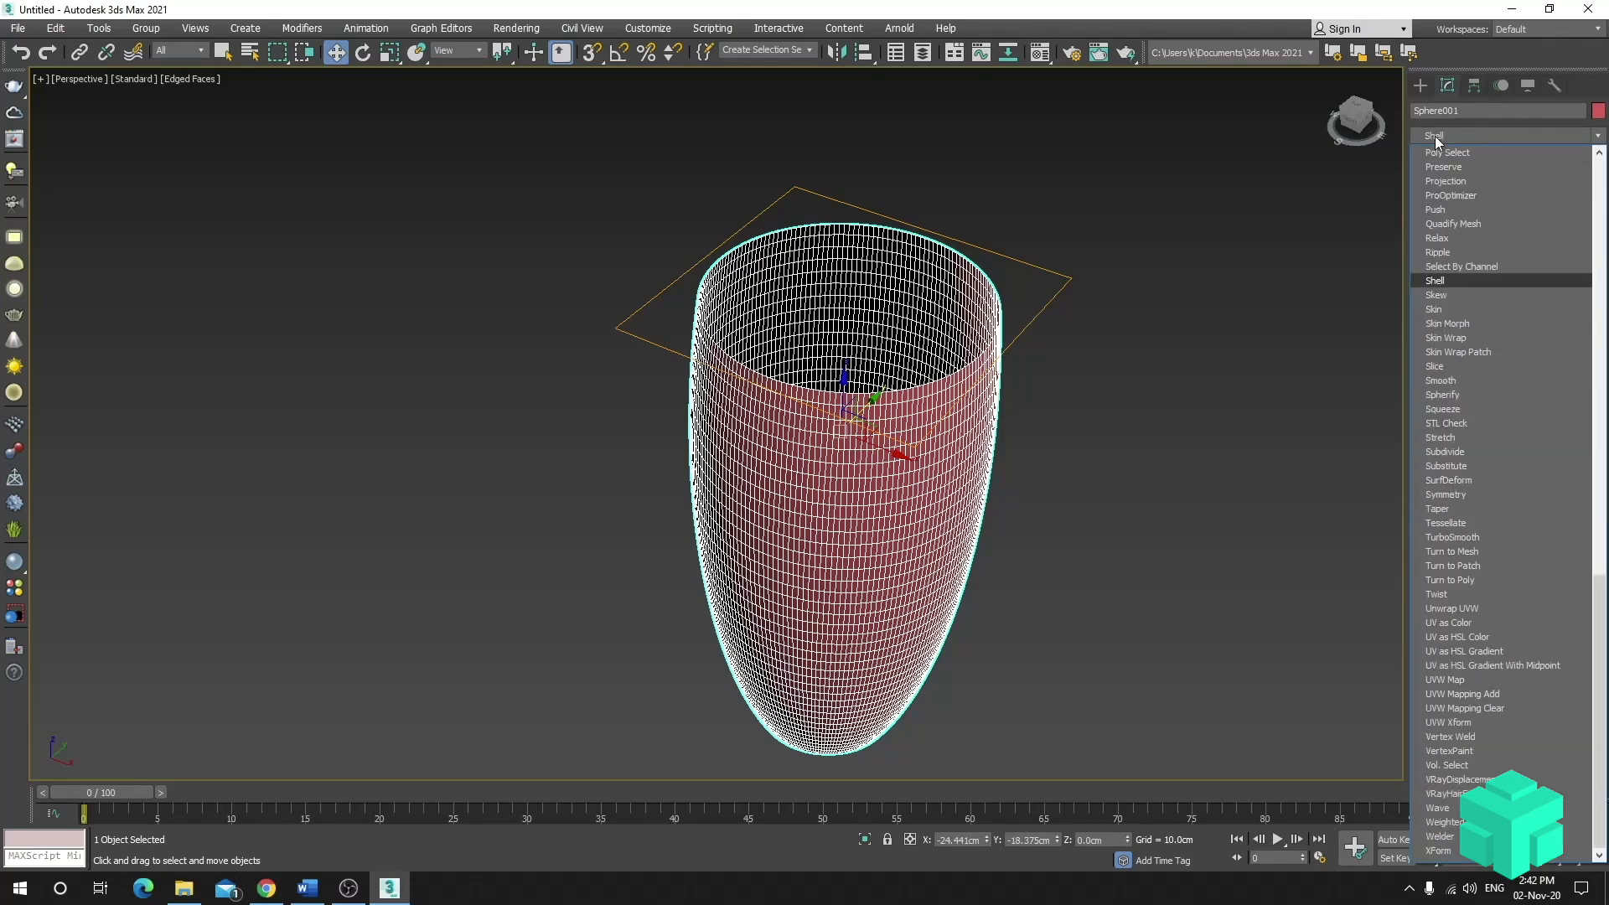
pyautogui.click(1427, 284)
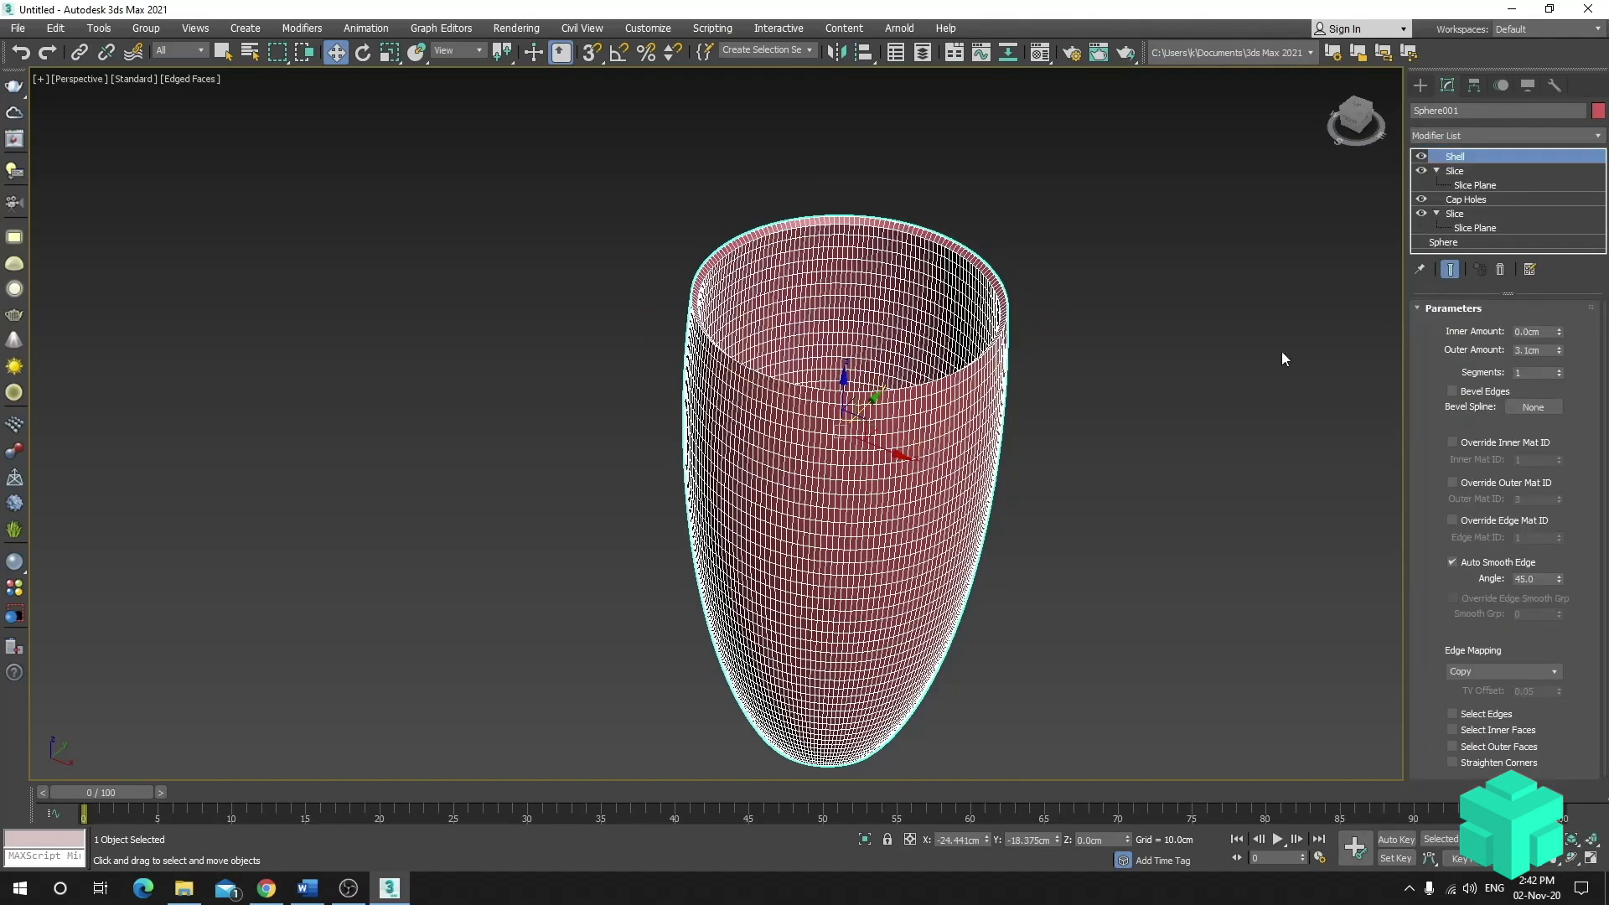
# - Turn off edged faces in the perspective view and reselect the vase
pyautogui.click(1080, 485)
pyautogui.press('F4')
pyautogui.keyDown('alt'); pyautogui.moveTo(962, 494); pyautogui.dragTo(967, 444, button='middle'); pyautogui.keyUp('alt')
pyautogui.click(966, 444)
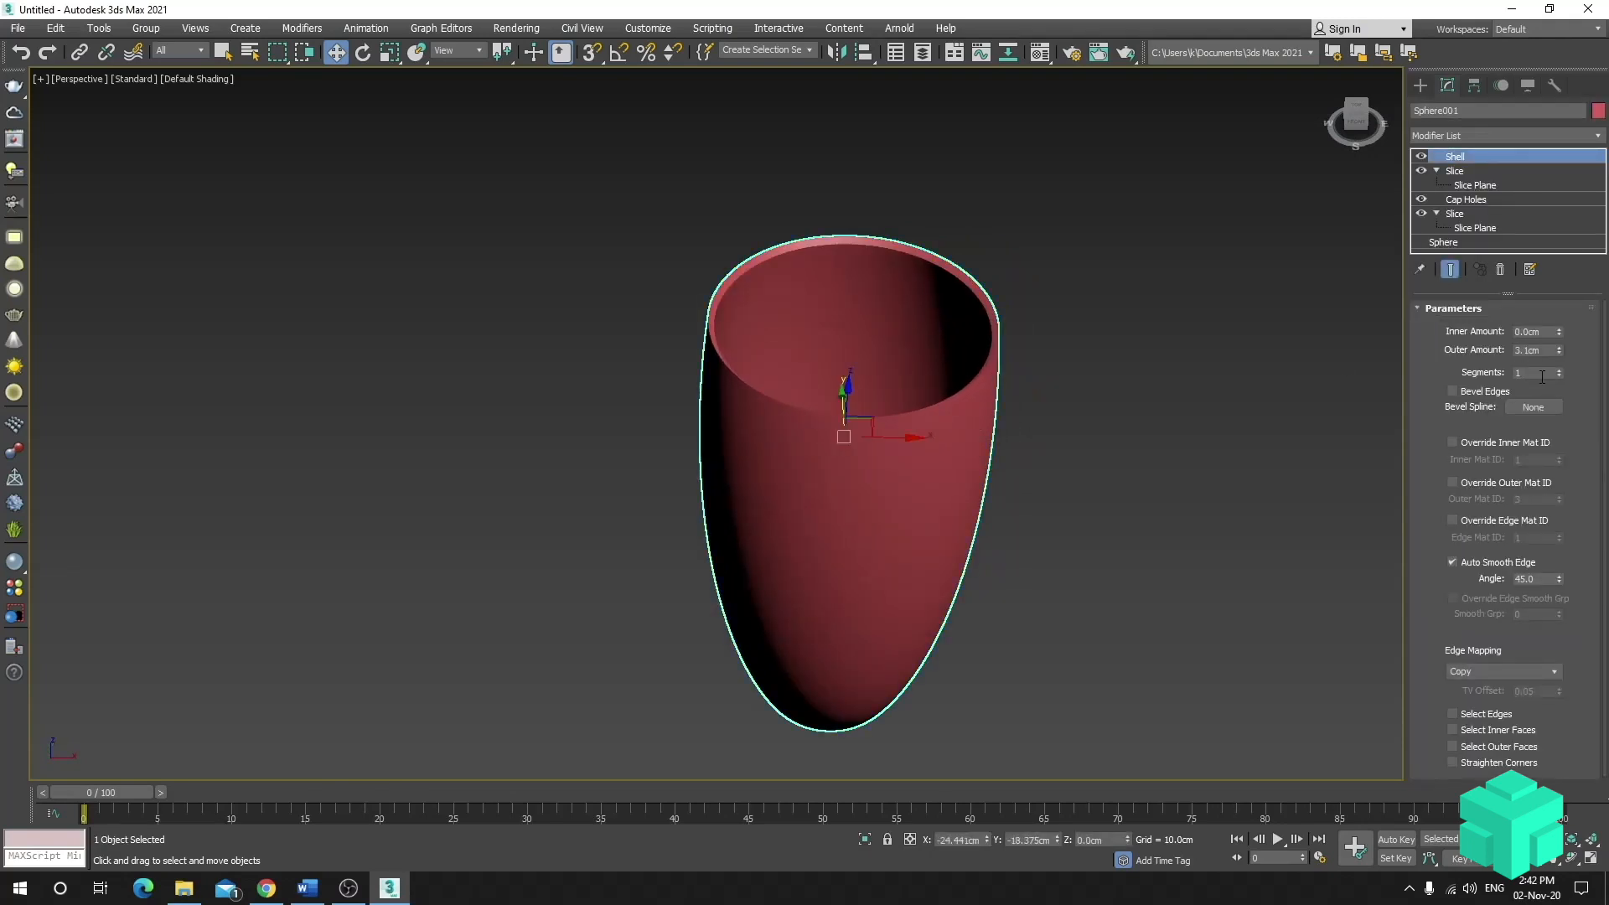
# - Set the Shell modifier's outer amount to 5 cm
pyautogui.doubleClick(1550, 350)
pyautogui.write('5')
pyautogui.press('Return')
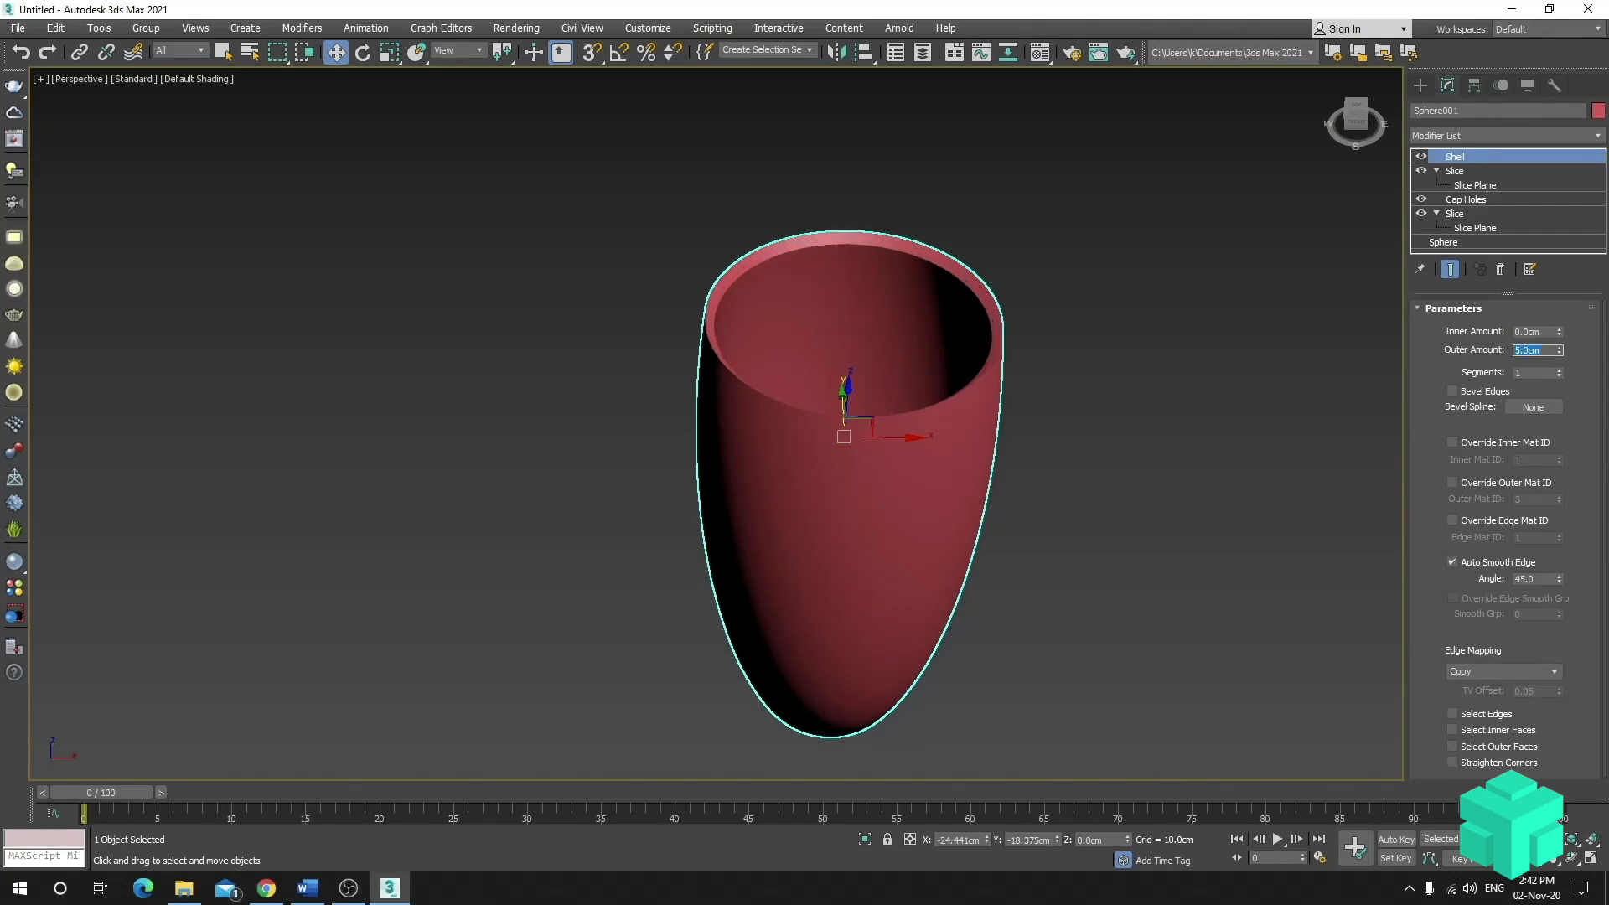
# - Add a Noise modifier above Shell on the vase and set its noise scale to 20
pyautogui.click(1456, 160)
pyautogui.click(1451, 136)
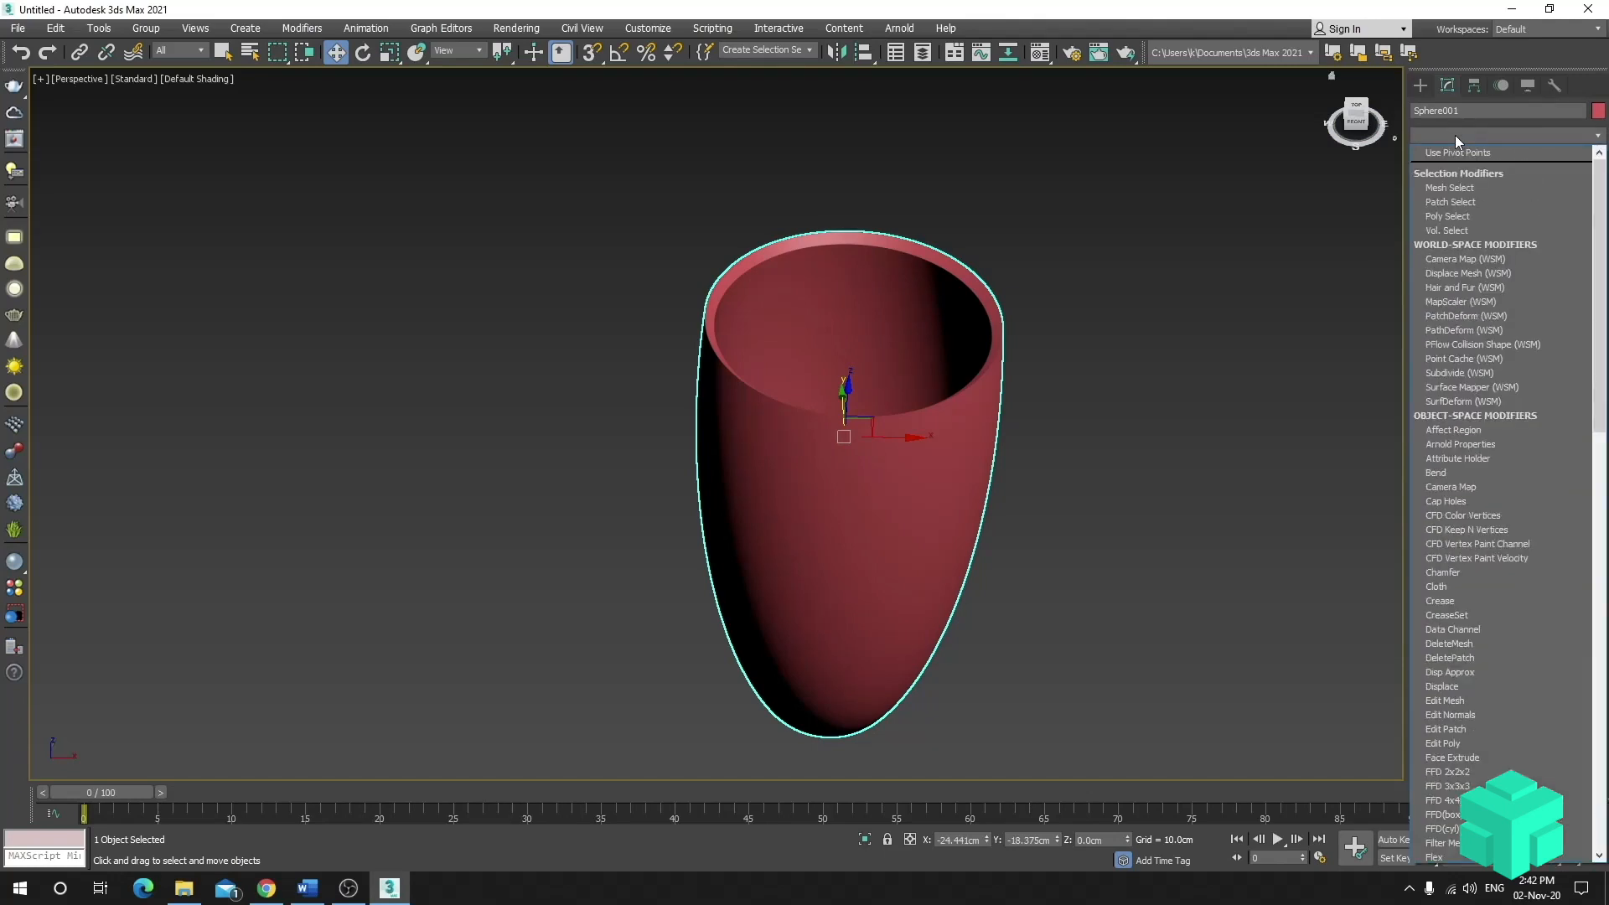
pyautogui.press('n')
pyautogui.press('Return')
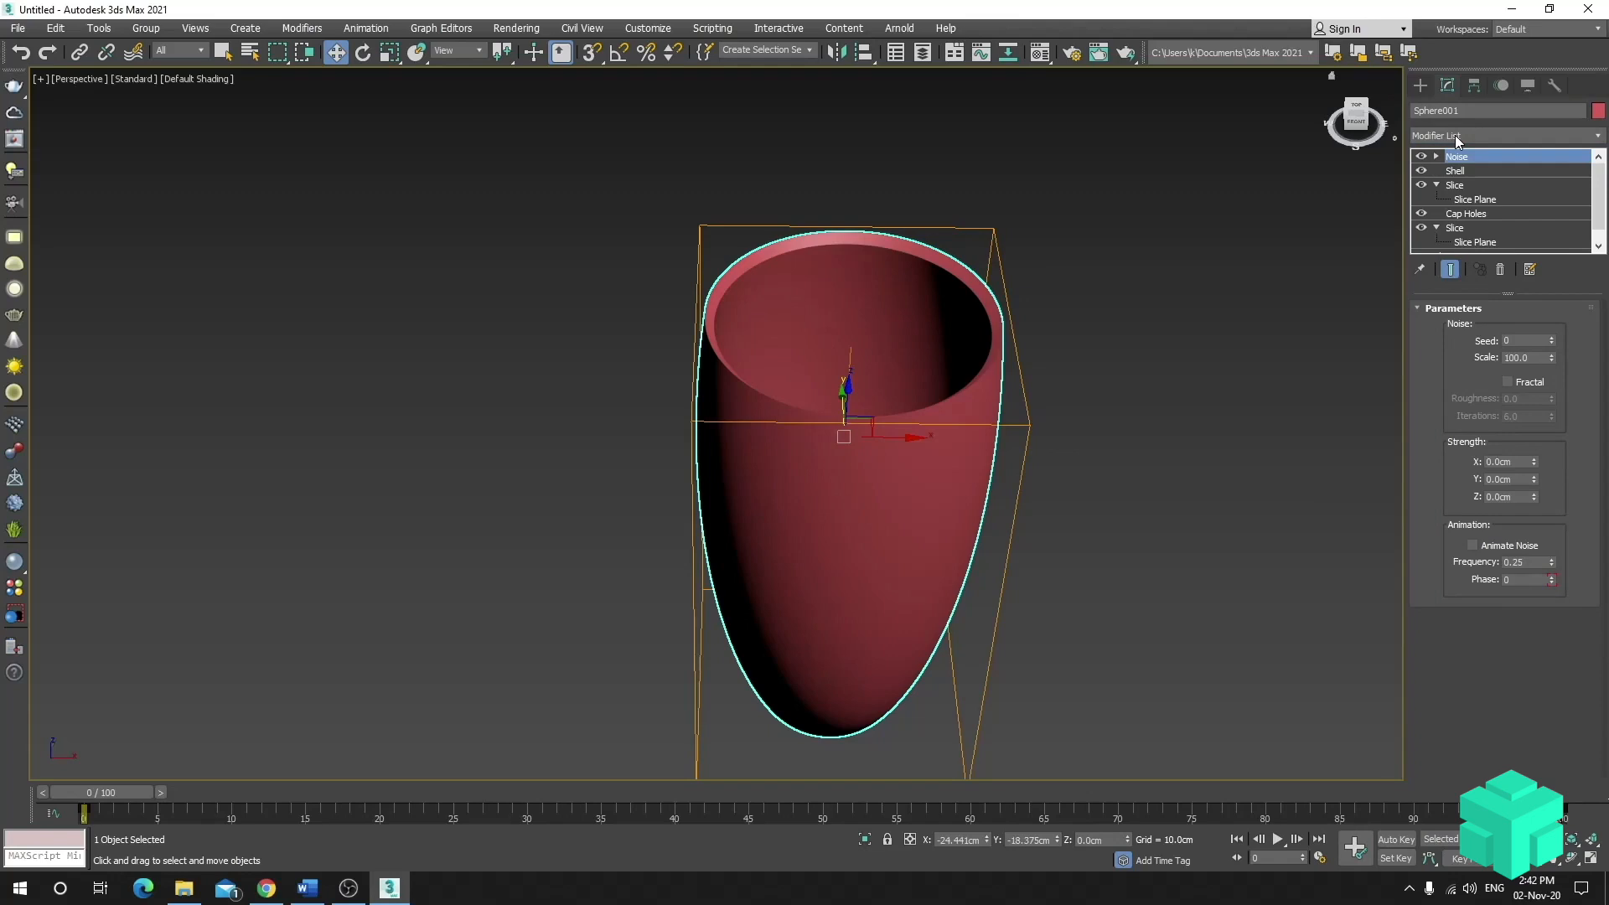
pyautogui.keyDown('alt'); pyautogui.moveTo(1031, 416); pyautogui.dragTo(1041, 359, button='middle'); pyautogui.keyUp('alt')
pyautogui.moveTo(1537, 359); pyautogui.dragTo(1424, 355)
pyautogui.write('20')
pyautogui.press('Return')
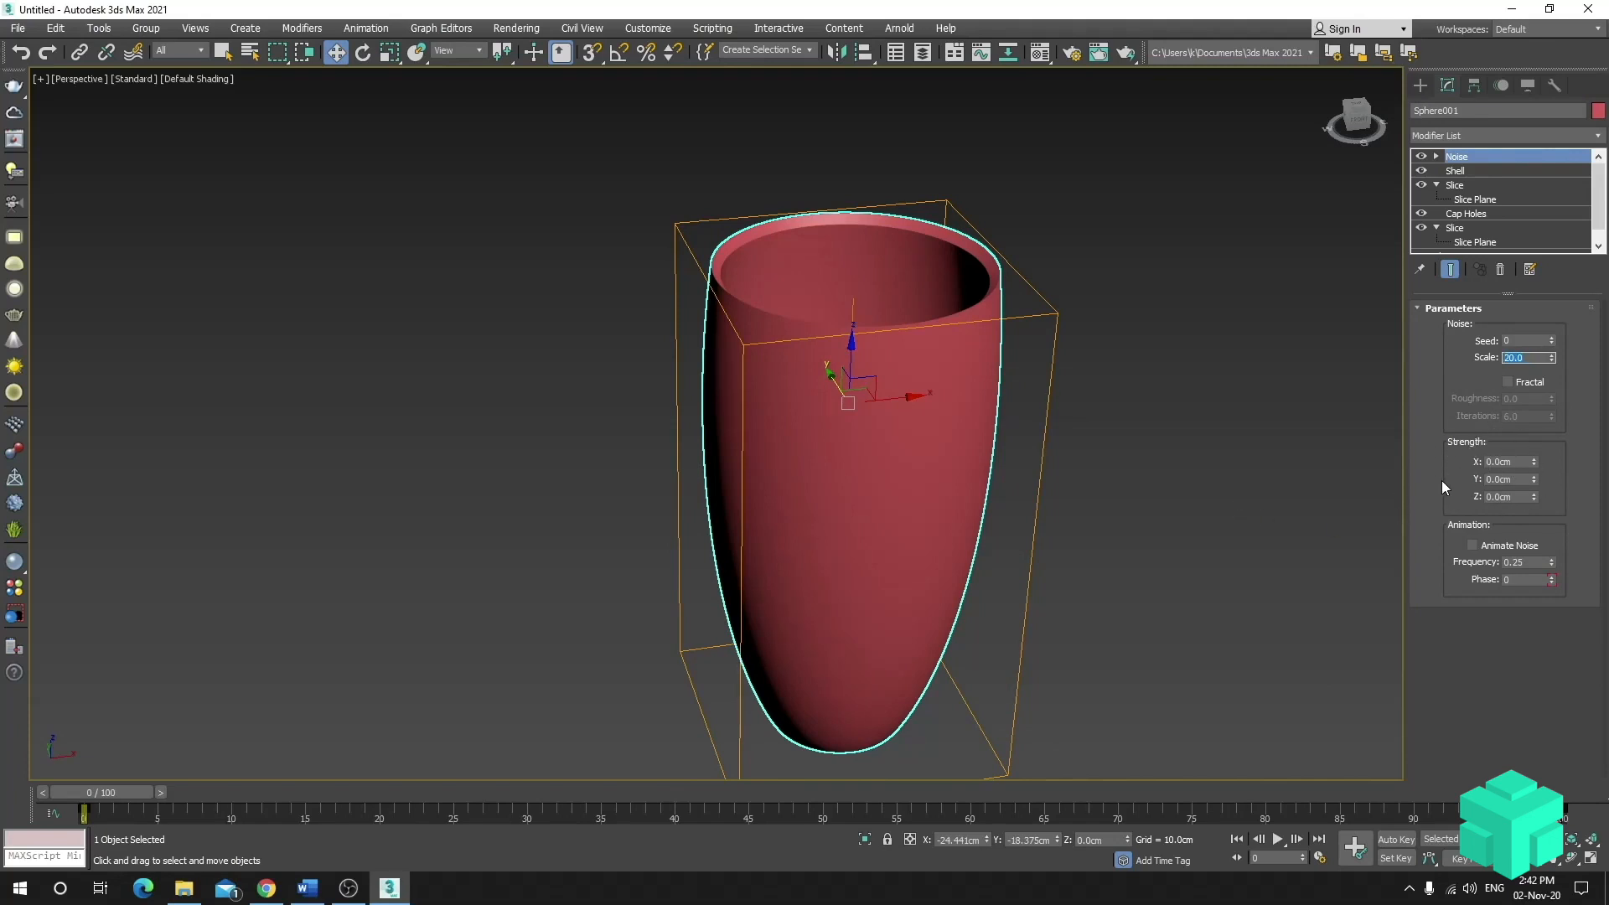
# - Increase the noise strength on the vase to about 6.23 cm in X and about 12.45 cm in Y
pyautogui.keyDown('alt'); pyautogui.moveTo(940, 482); pyautogui.dragTo(952, 453, button='middle'); pyautogui.keyUp('alt')
pyautogui.moveTo(952, 452); pyautogui.dragTo(990, 420, button='middle')
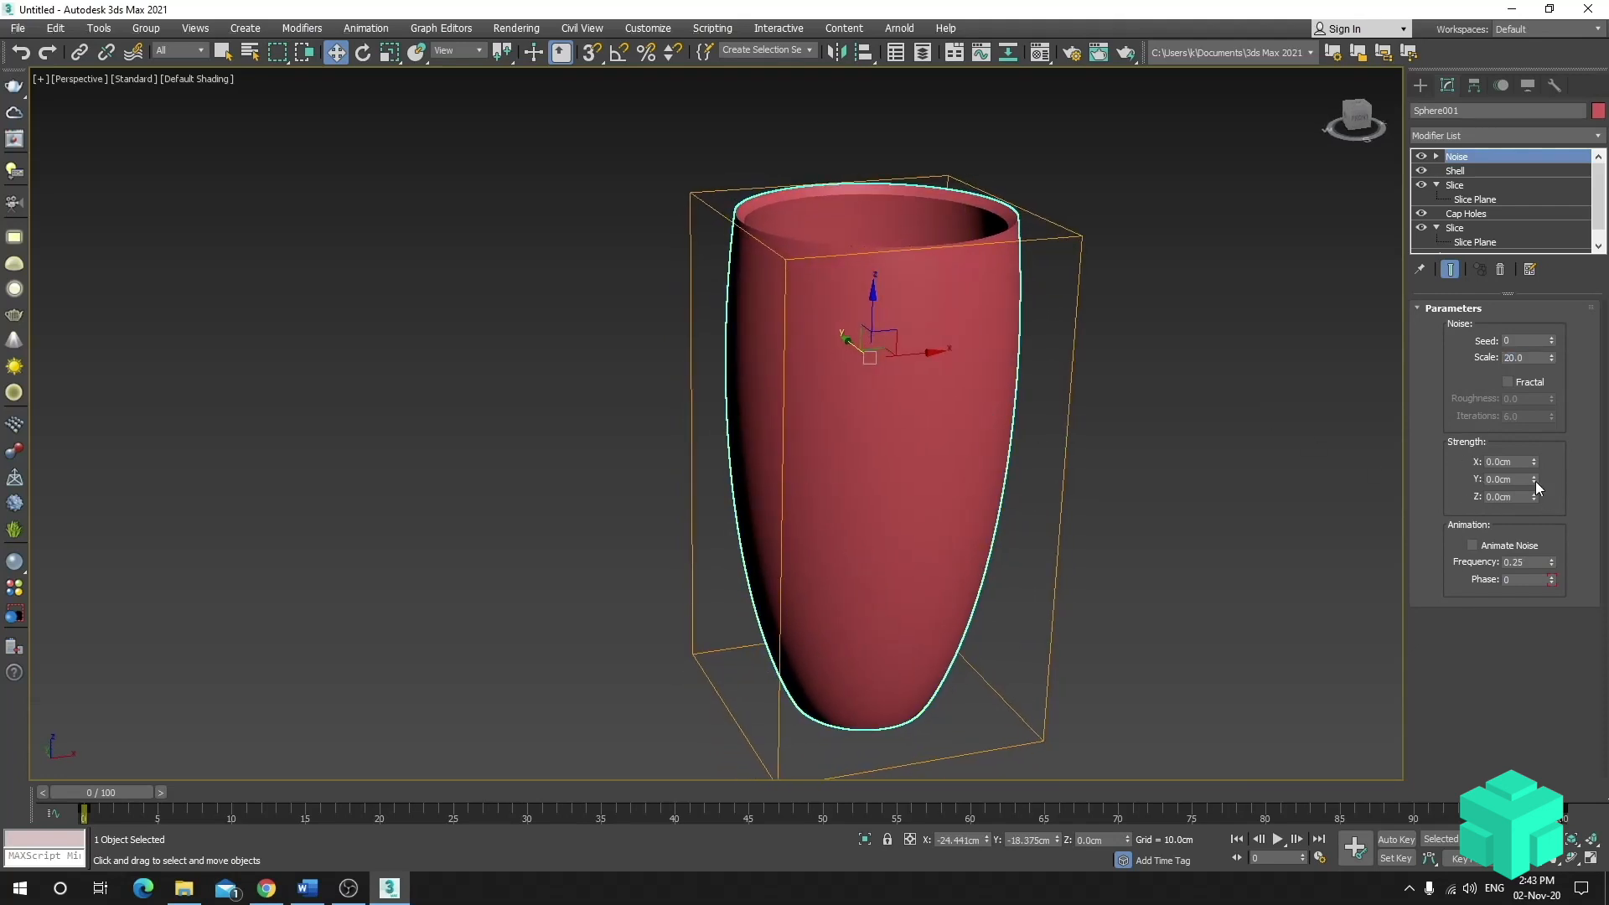
pyautogui.moveTo(1530, 460)
pyautogui.mouseDown()
pyautogui.moveTo(1531, 251)
pyautogui.moveTo(1421, 801)
pyautogui.moveTo(1438, 841)
pyautogui.mouseUp()
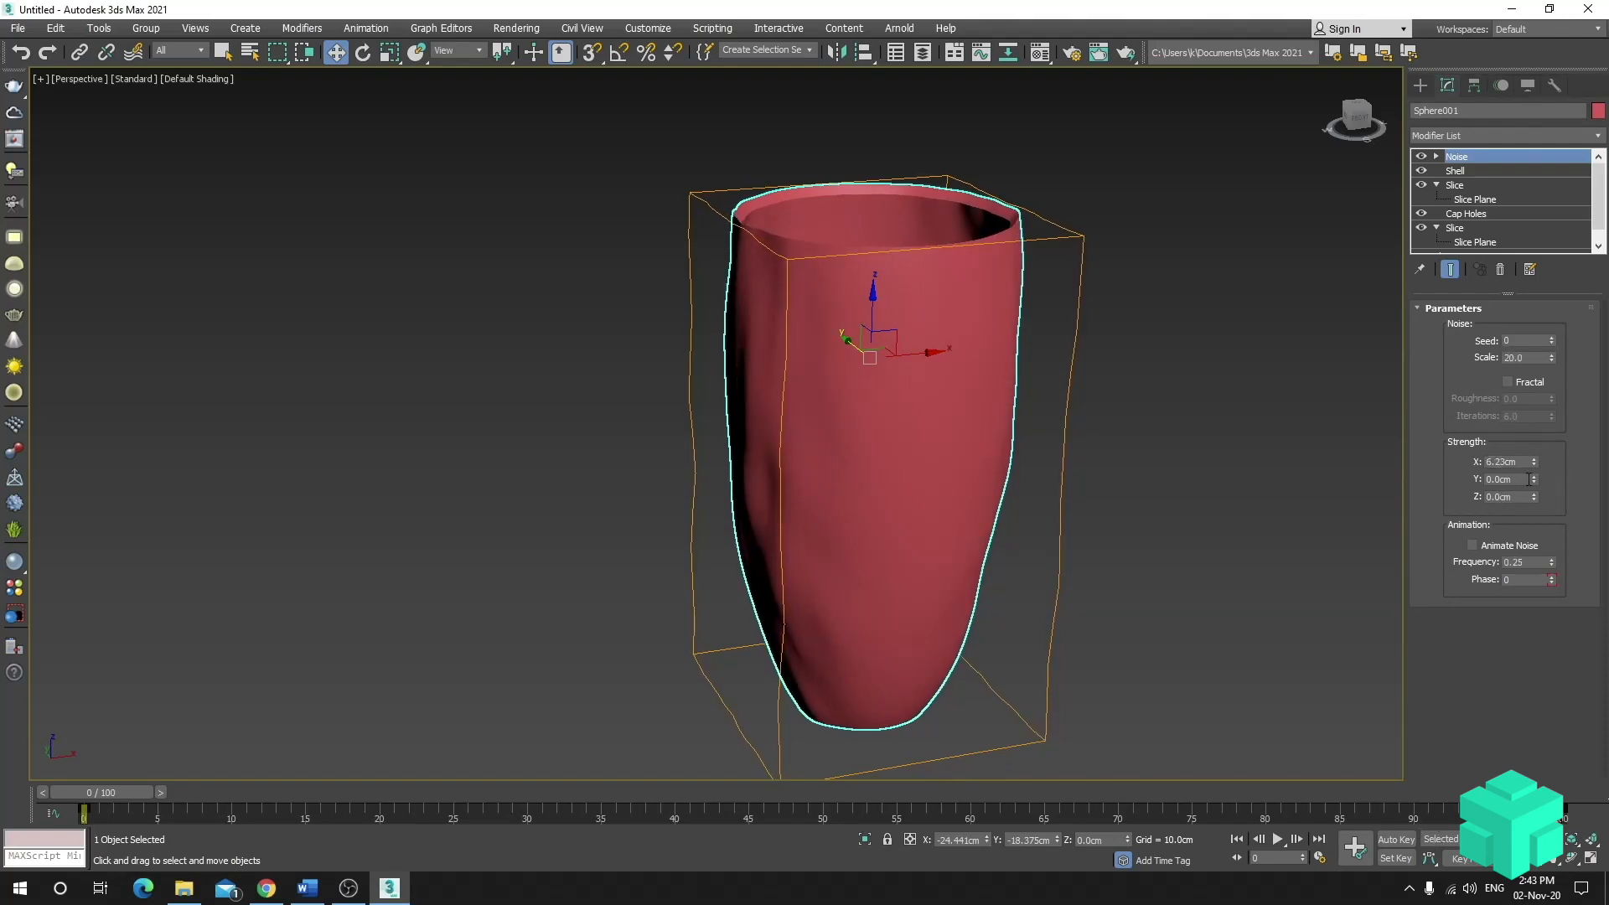
pyautogui.moveTo(1534, 478); pyautogui.dragTo(1336, 345)
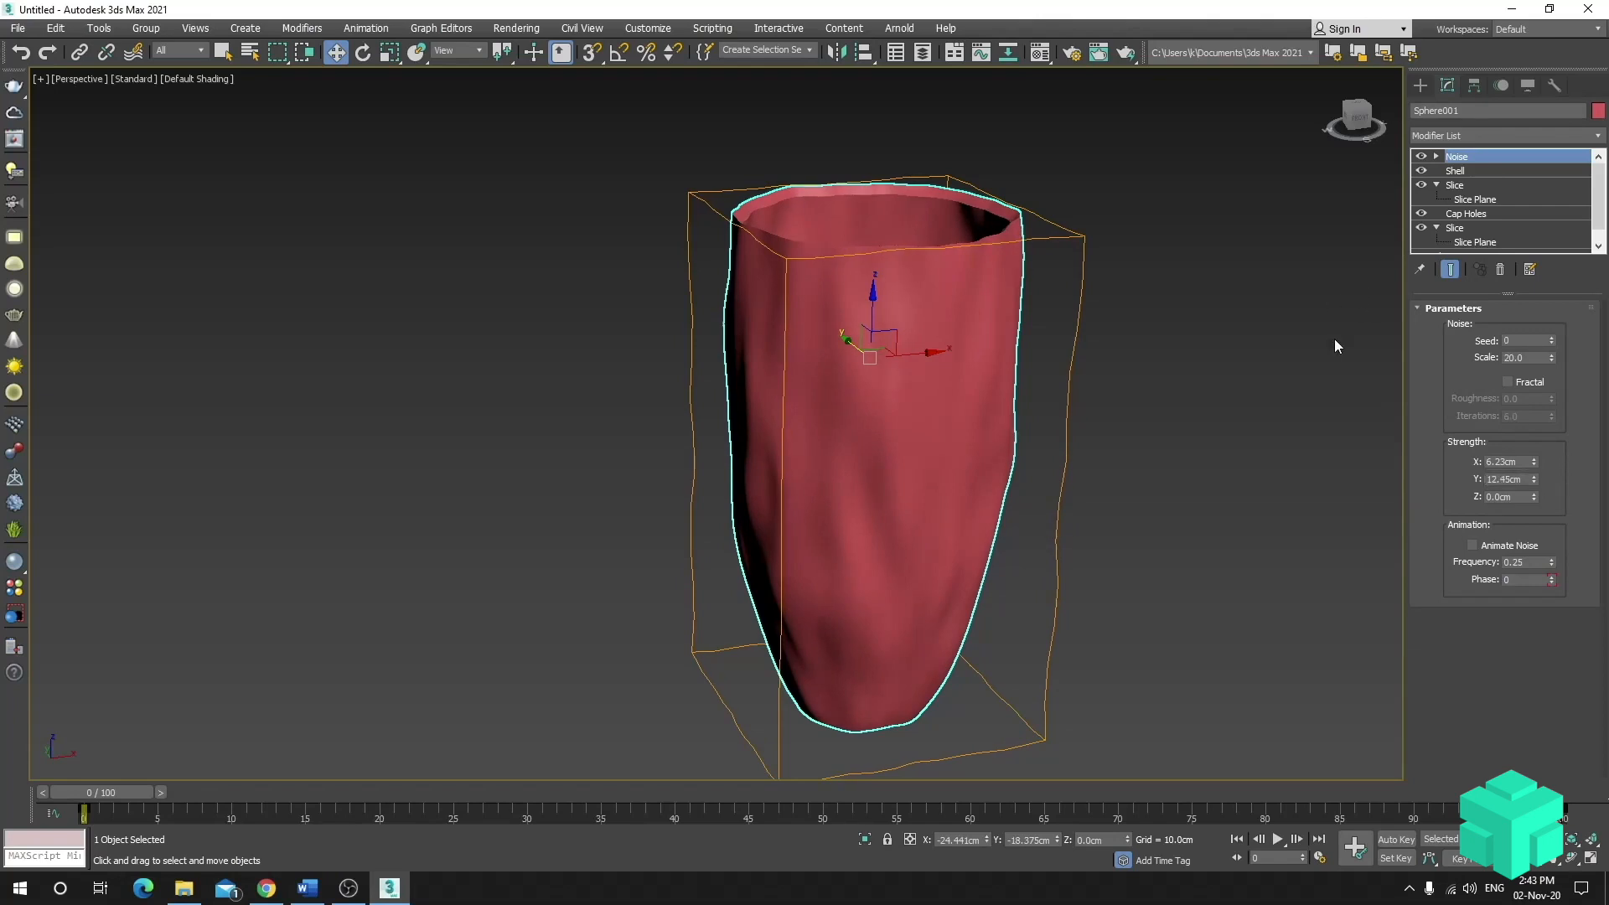
# - Examine the noise-deformed vase from several angles, with and without edged faces, and reselect it
pyautogui.click(1472, 154)
pyautogui.keyDown('alt'); pyautogui.moveTo(1176, 475); pyautogui.dragTo(1142, 453, button='middle'); pyautogui.keyUp('alt')
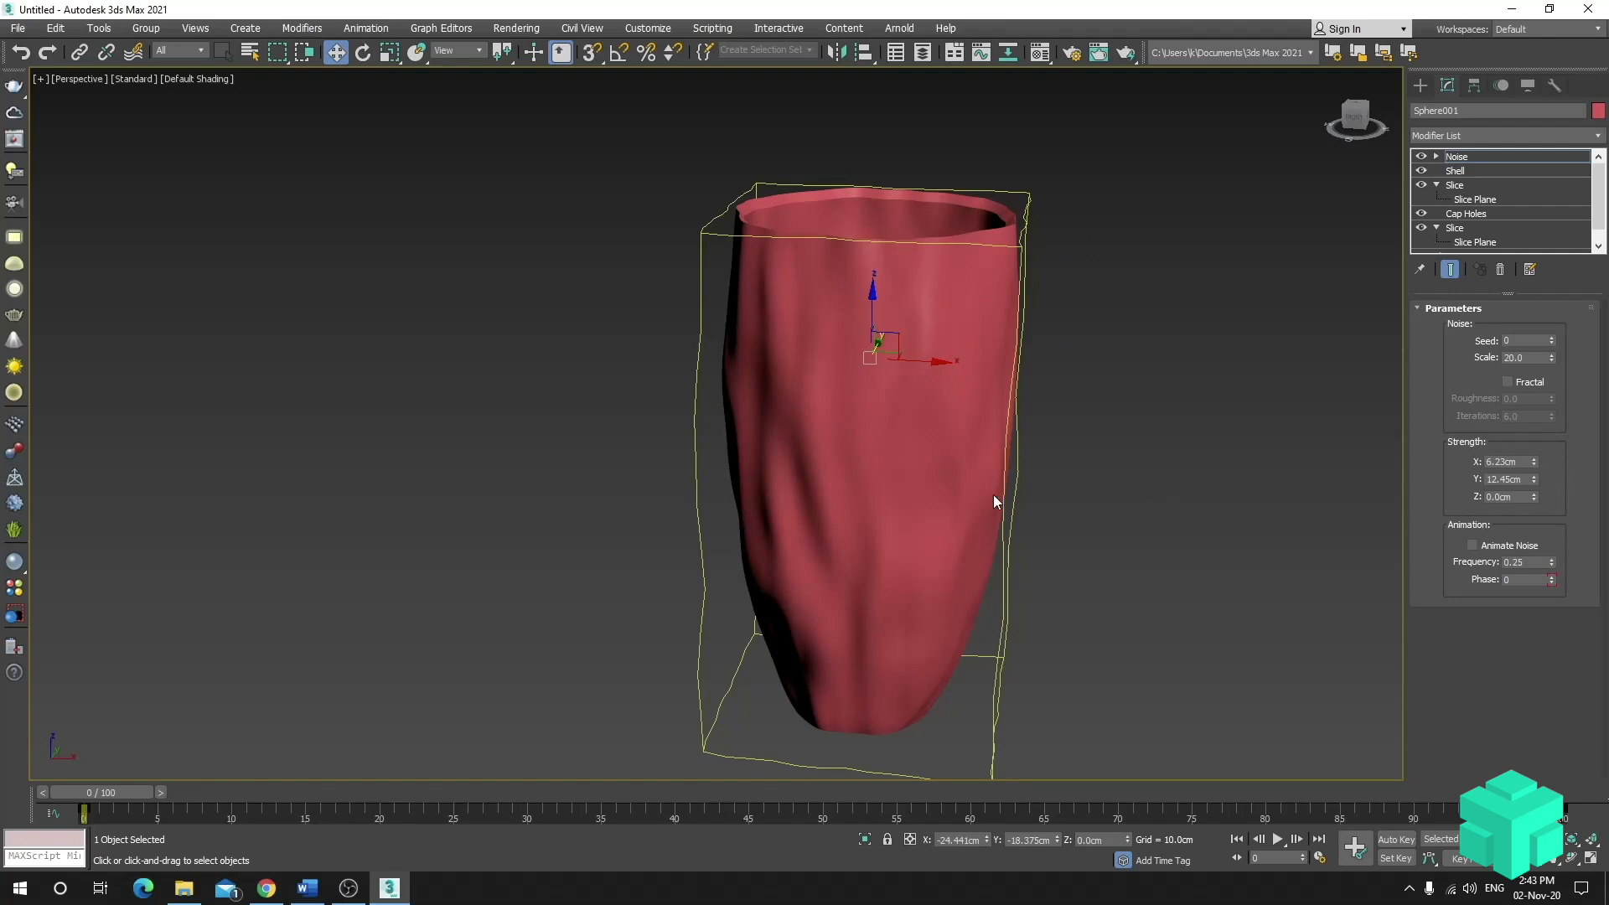
pyautogui.press('F4')
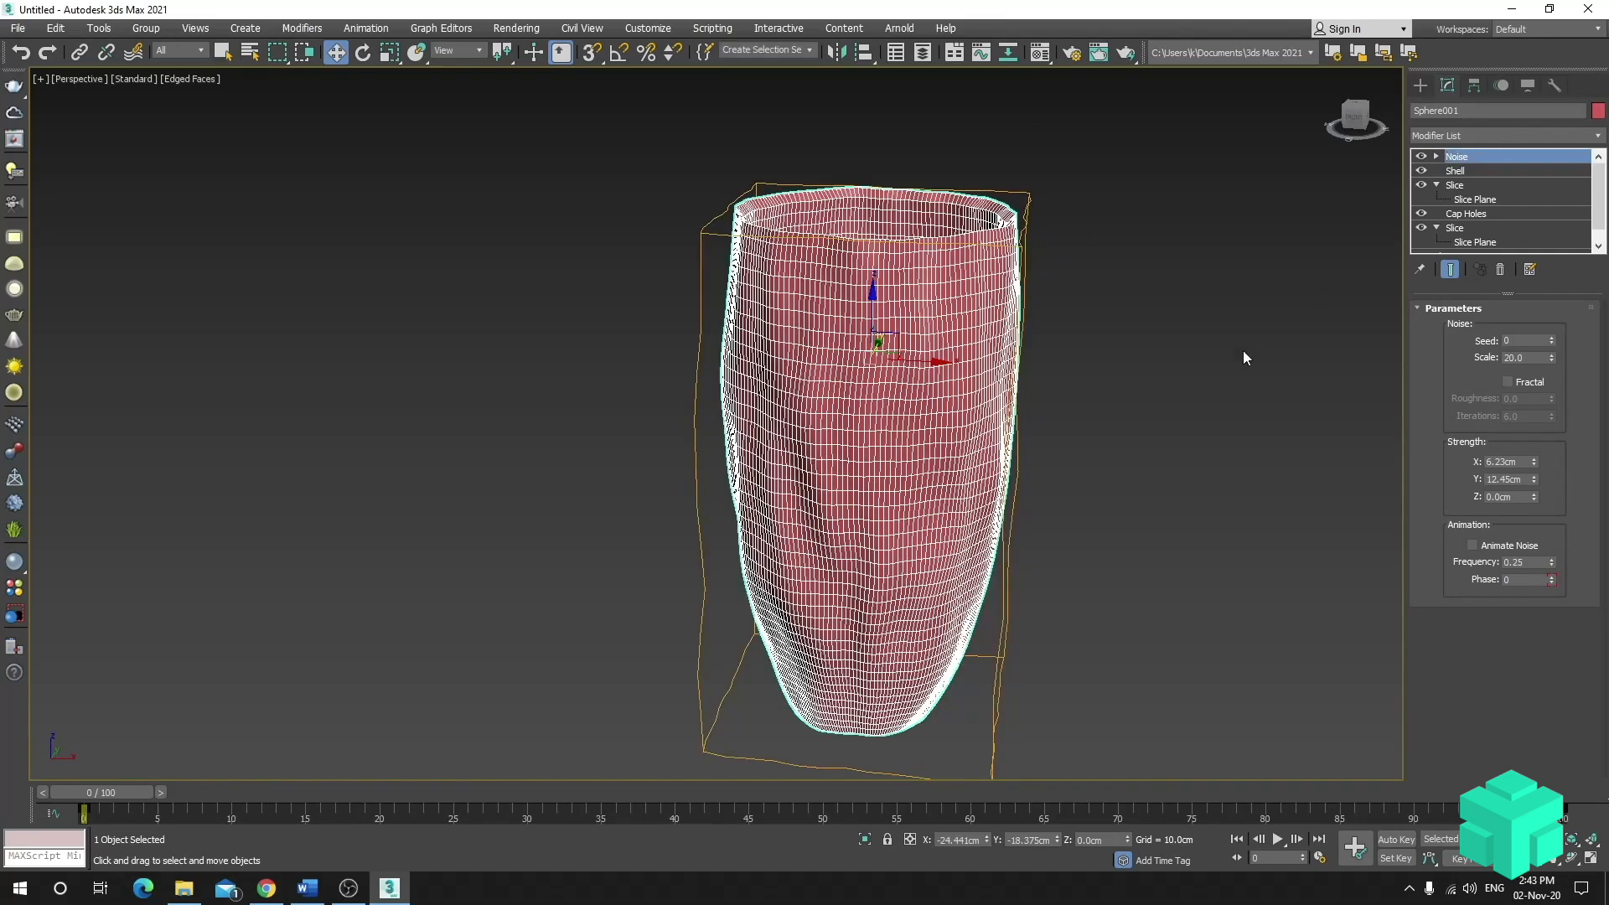
pyautogui.click(1231, 385)
pyautogui.press('F4')
pyautogui.moveTo(1143, 564)
pyautogui.keyDown('alt'); pyautogui.mouseDown(button='middle')
pyautogui.moveTo(1061, 537)
pyautogui.moveTo(1182, 525)
pyautogui.mouseUp(button='middle'); pyautogui.keyUp('alt')
pyautogui.moveTo(932, 485); pyautogui.dragTo(1120, 498, button='middle')
pyautogui.scroll(3, 1029, 546)
pyautogui.click(954, 511)
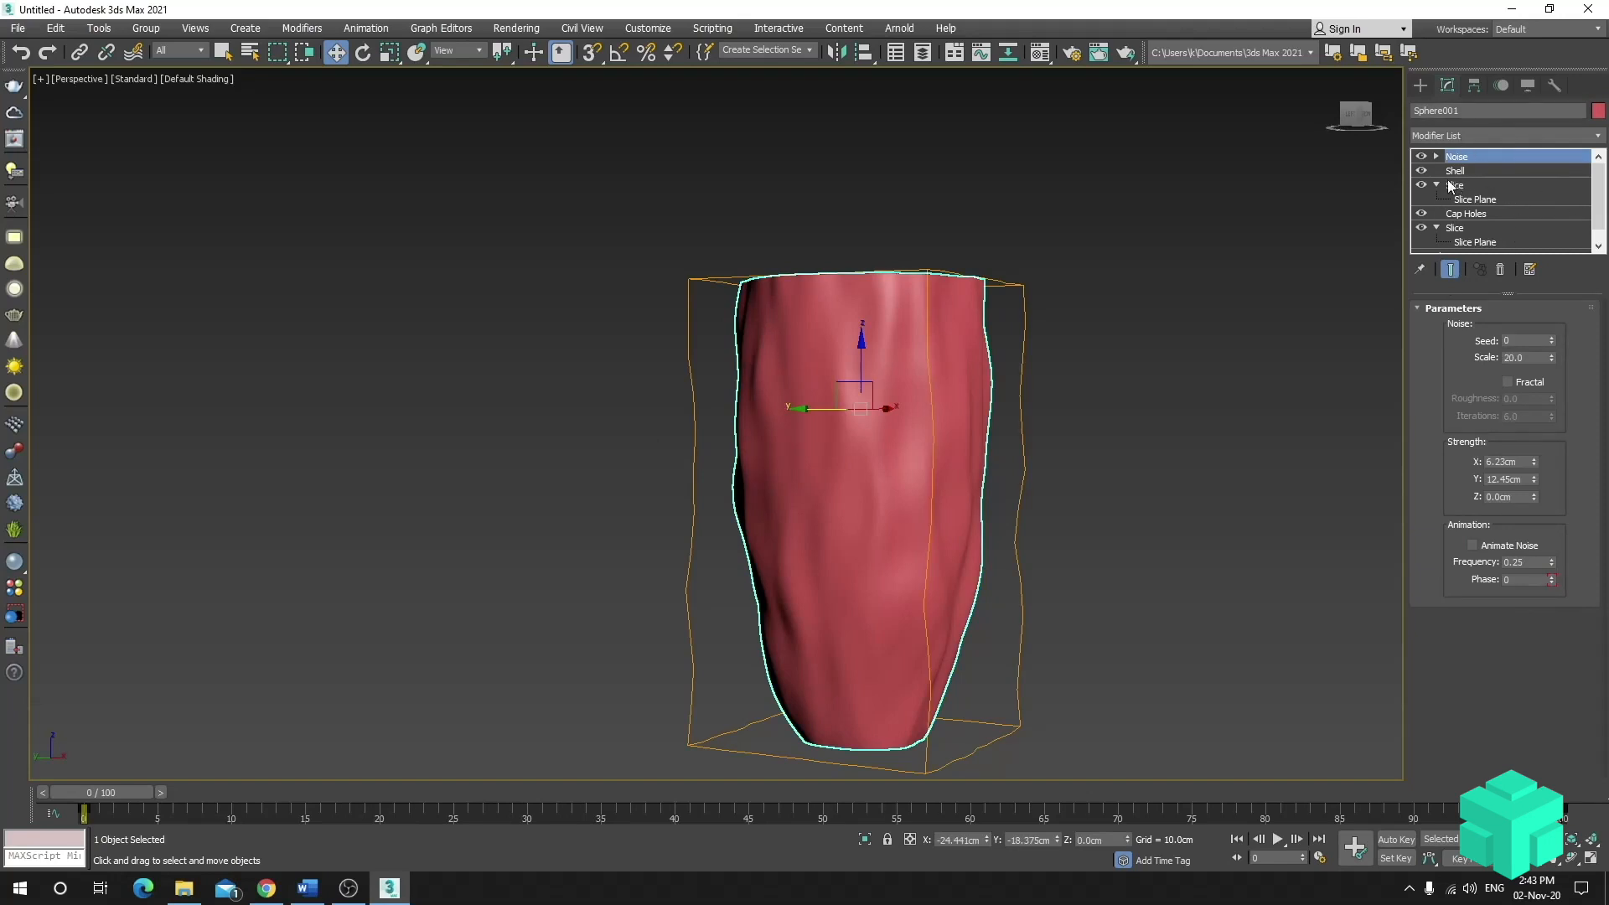
# - Collapse the vase's entire modifier stack, accepting the removal of its creation and modifier parameters, and reselect the vase
pyautogui.scroll(-2, 1489, 228)
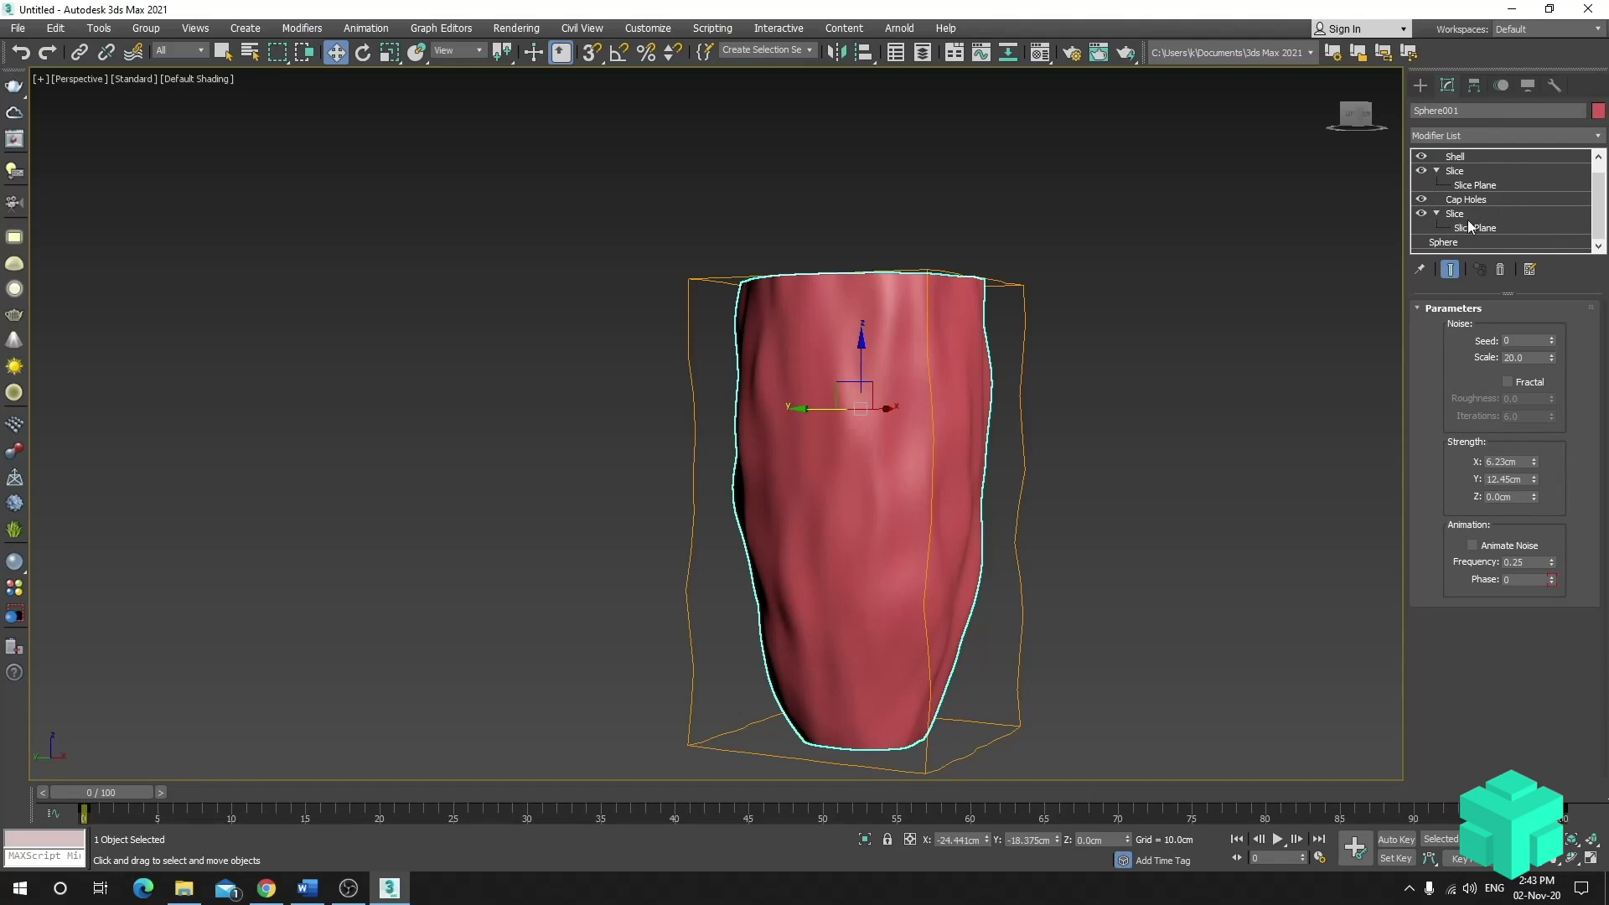
pyautogui.scroll(2, 1469, 224)
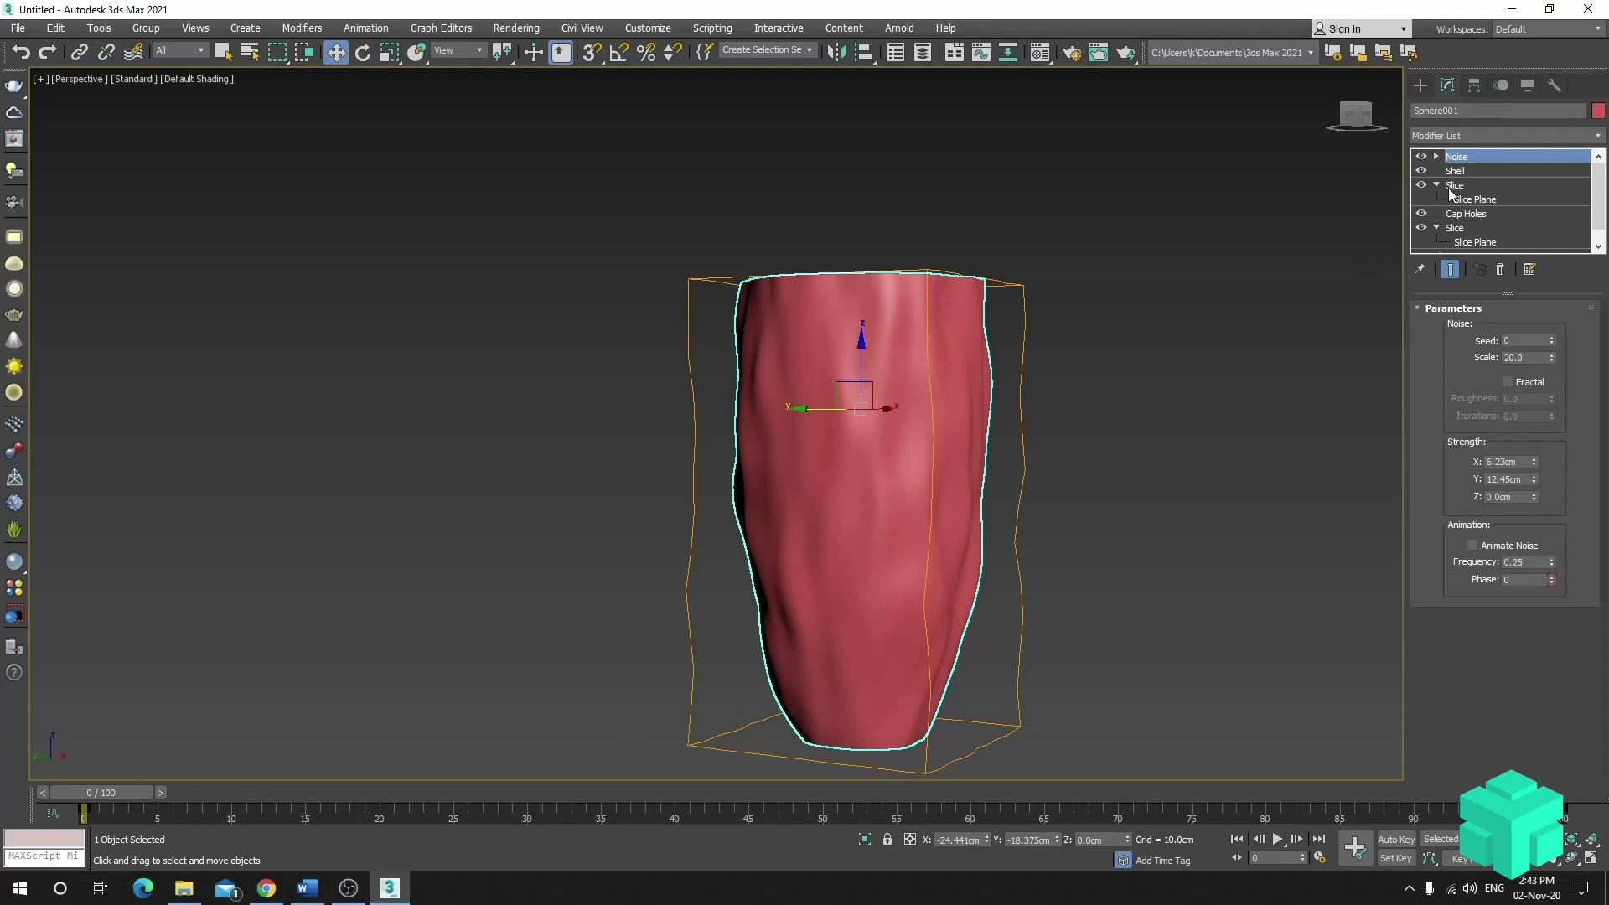
pyautogui.rightClick(1461, 157)
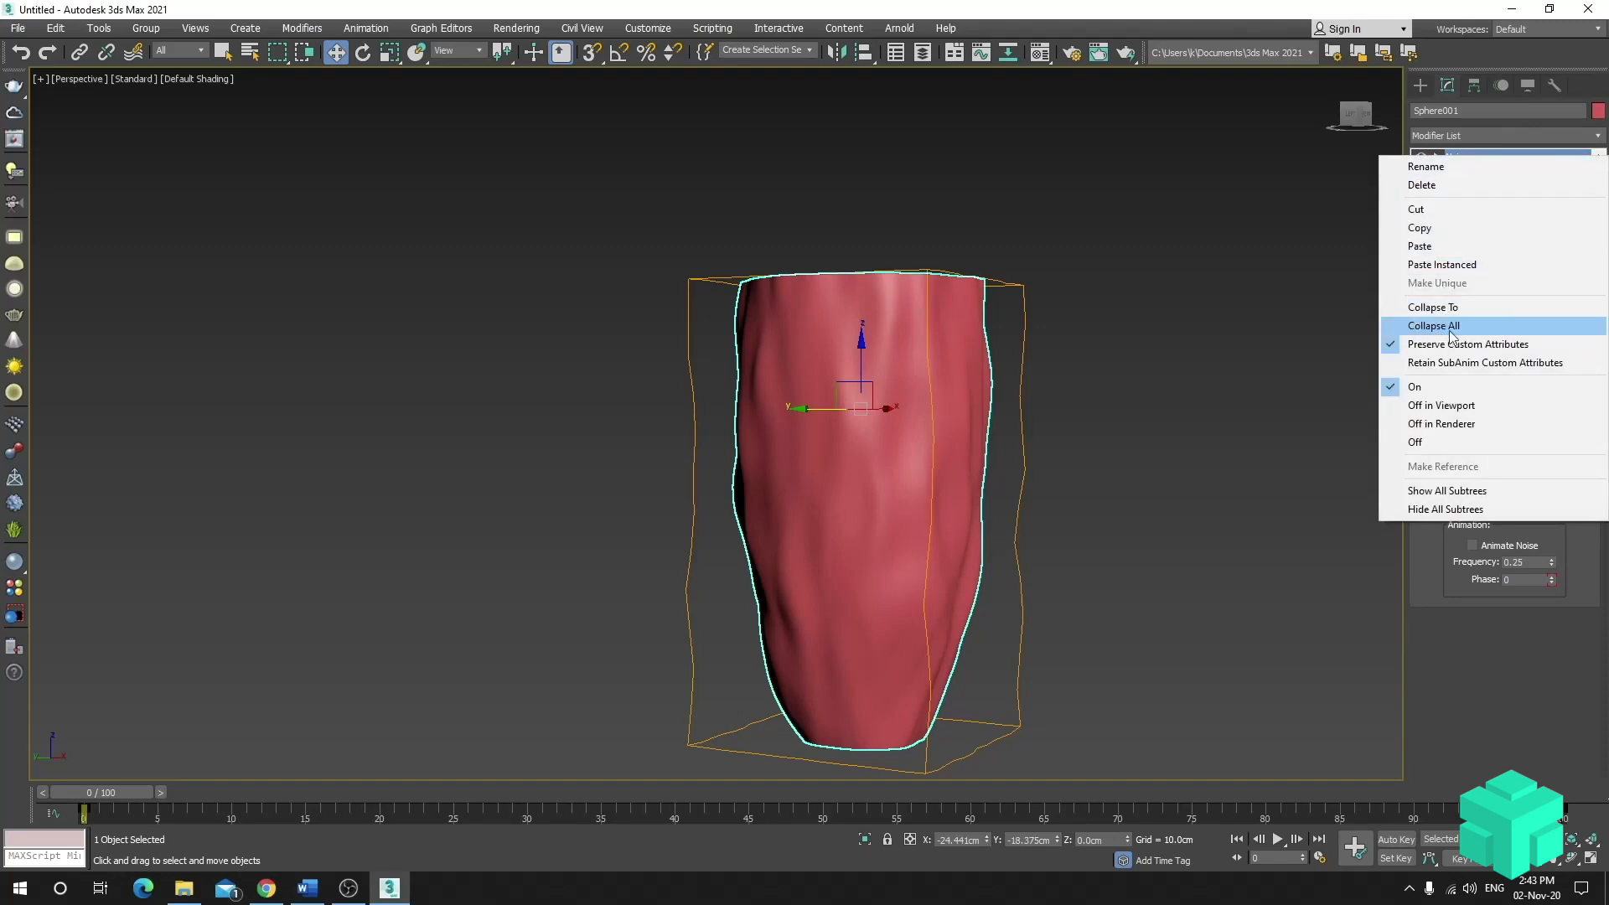
pyautogui.click(1422, 334)
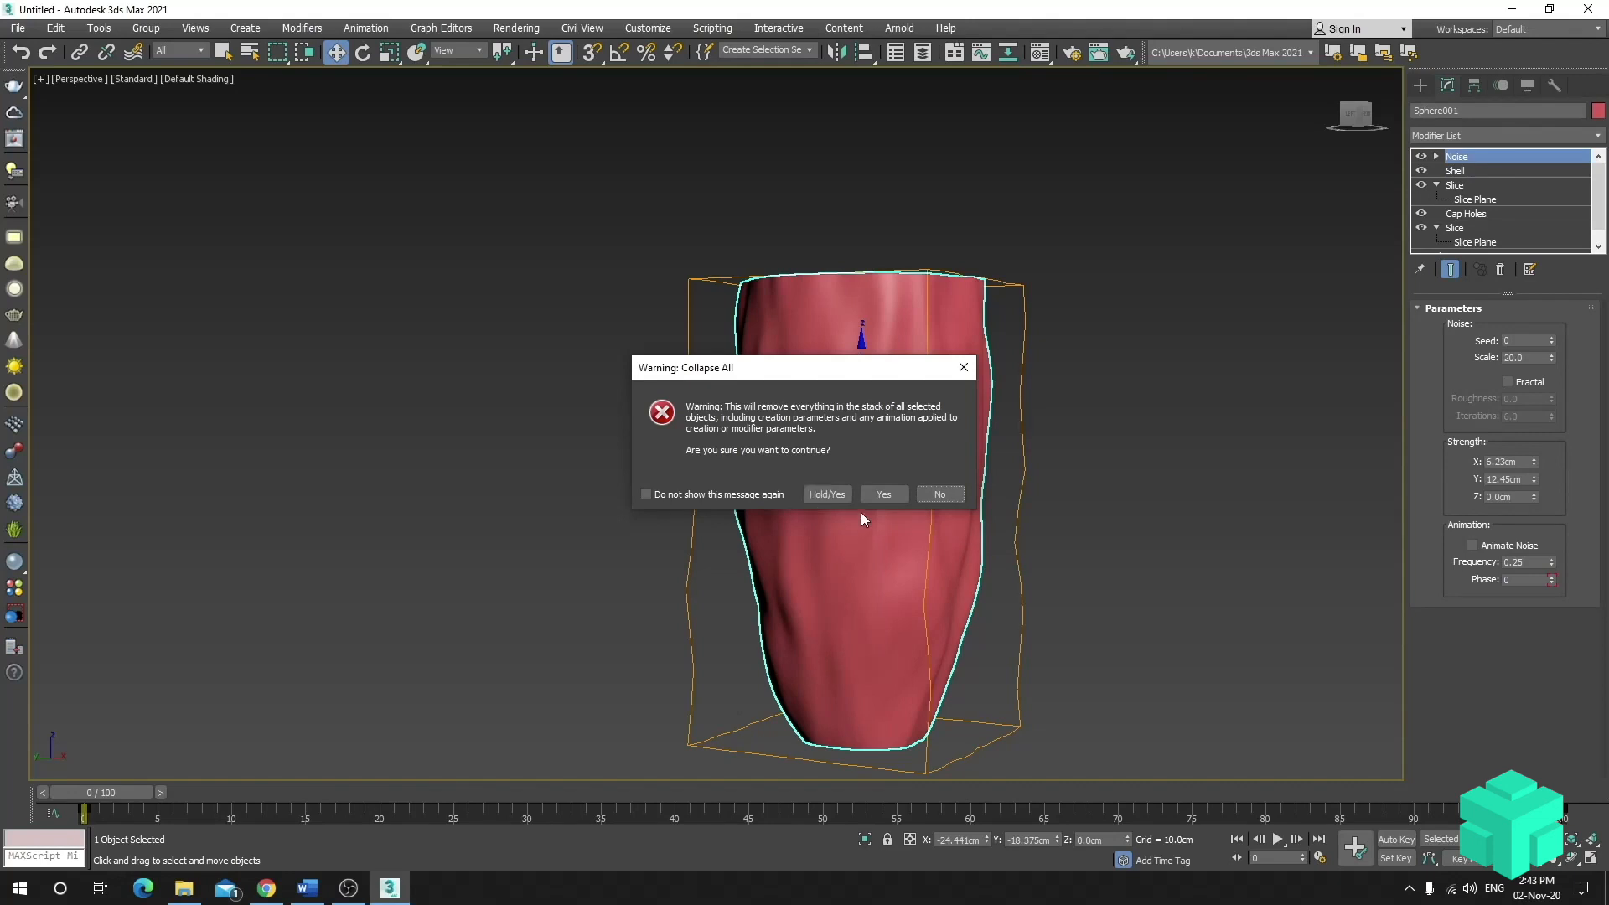
pyautogui.click(882, 495)
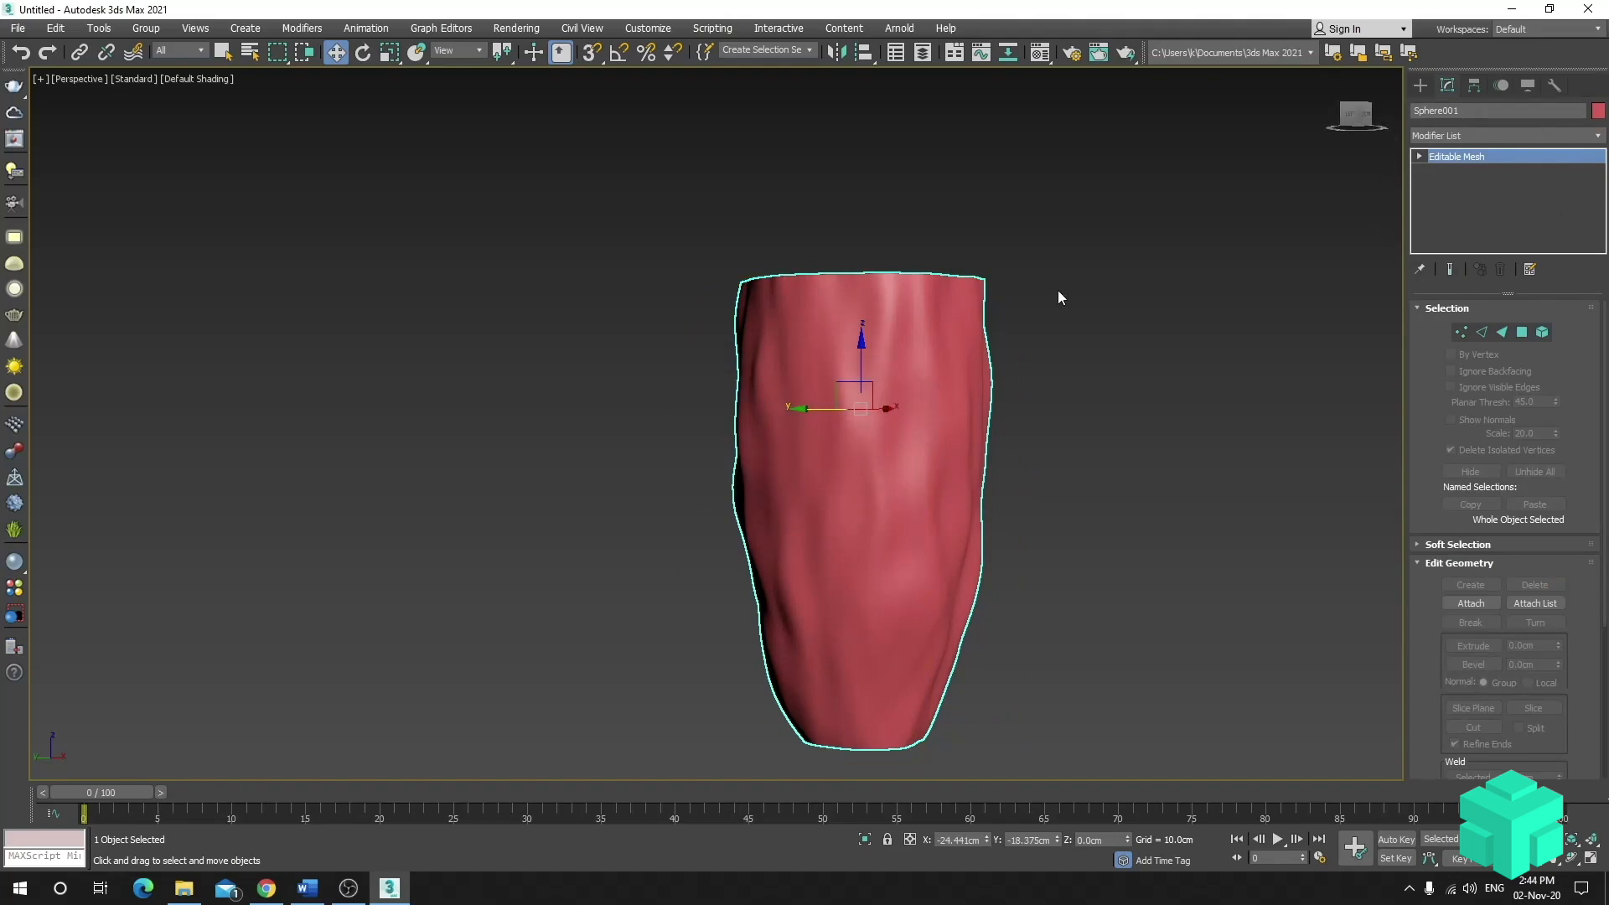
pyautogui.click(1085, 390)
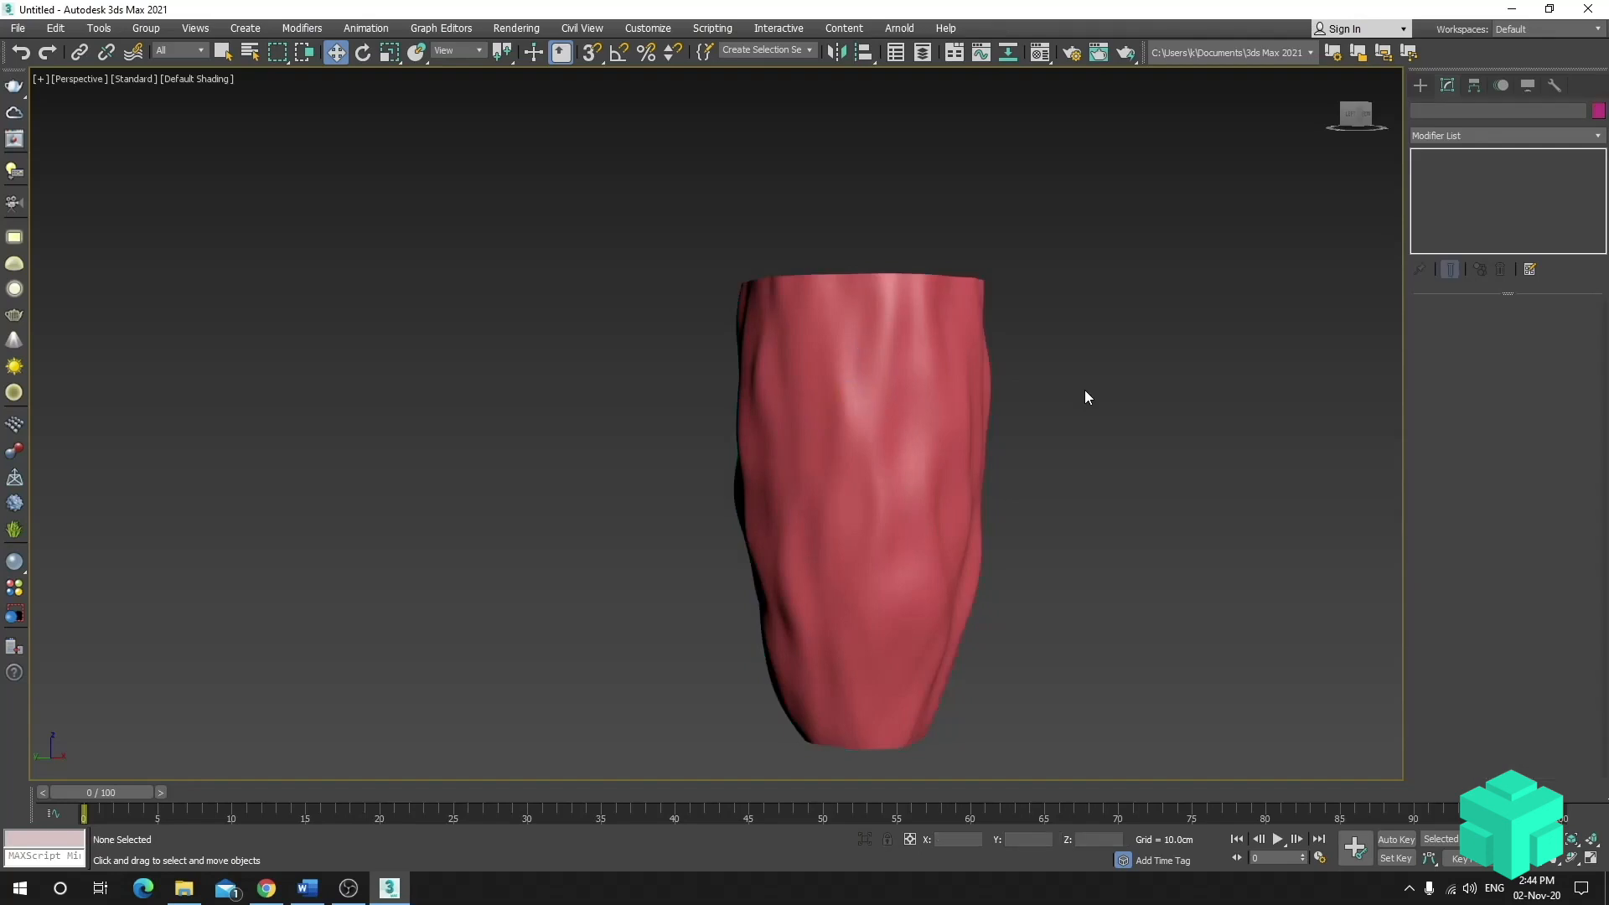
pyautogui.click(948, 501)
pyautogui.keyDown('alt'); pyautogui.moveTo(1213, 439); pyautogui.dragTo(1102, 464, button='middle'); pyautogui.keyUp('alt')
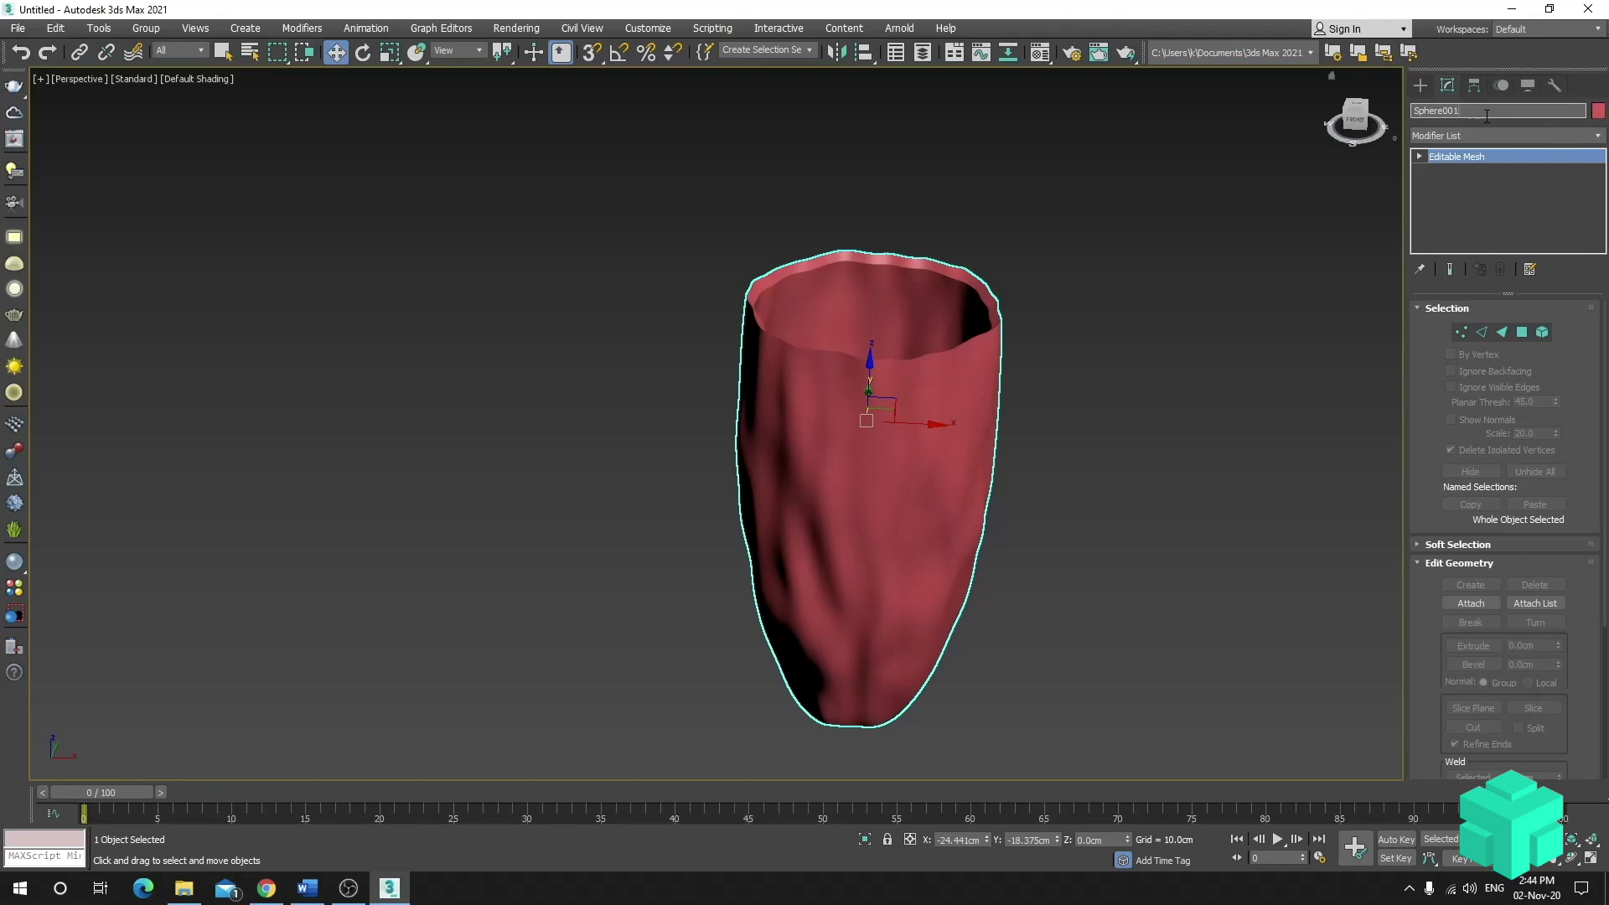